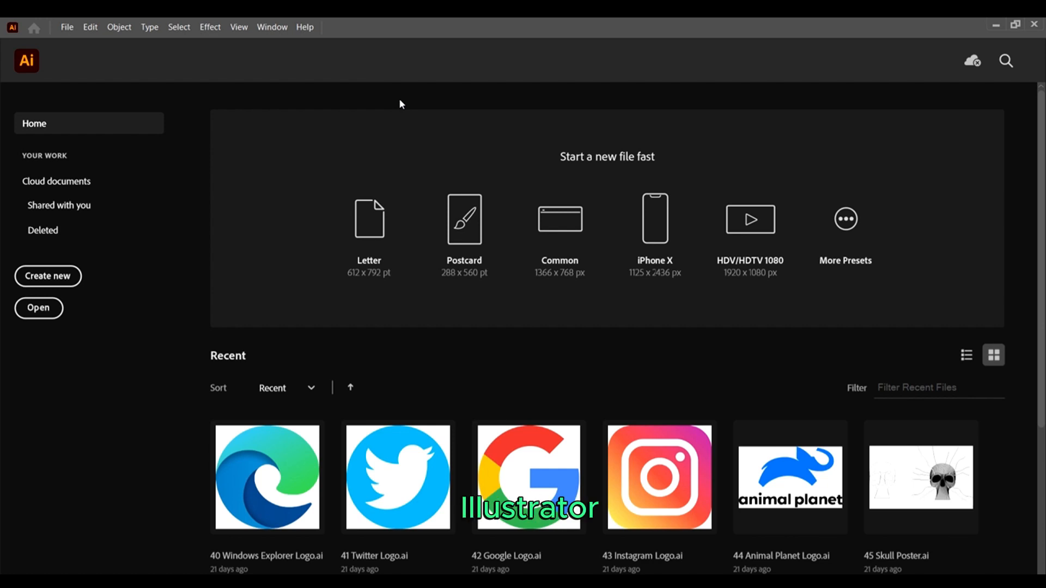
Look through the recent files and new-file presets on the home screen
scroll(908, 183, "down", 4)
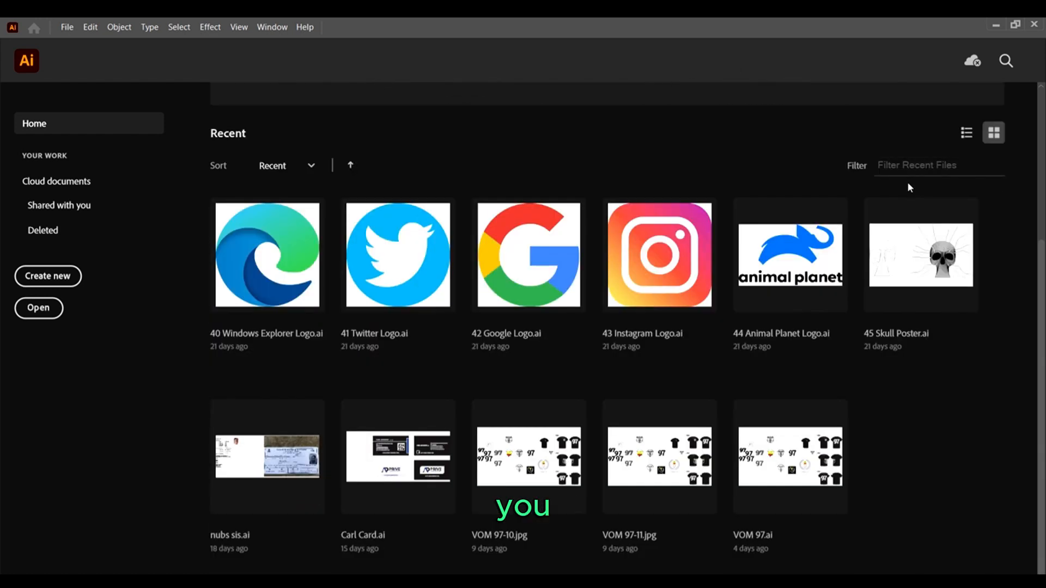
scroll(910, 182, "up", 4)
scroll(910, 182, "down", 4)
scroll(910, 183, "up", 4)
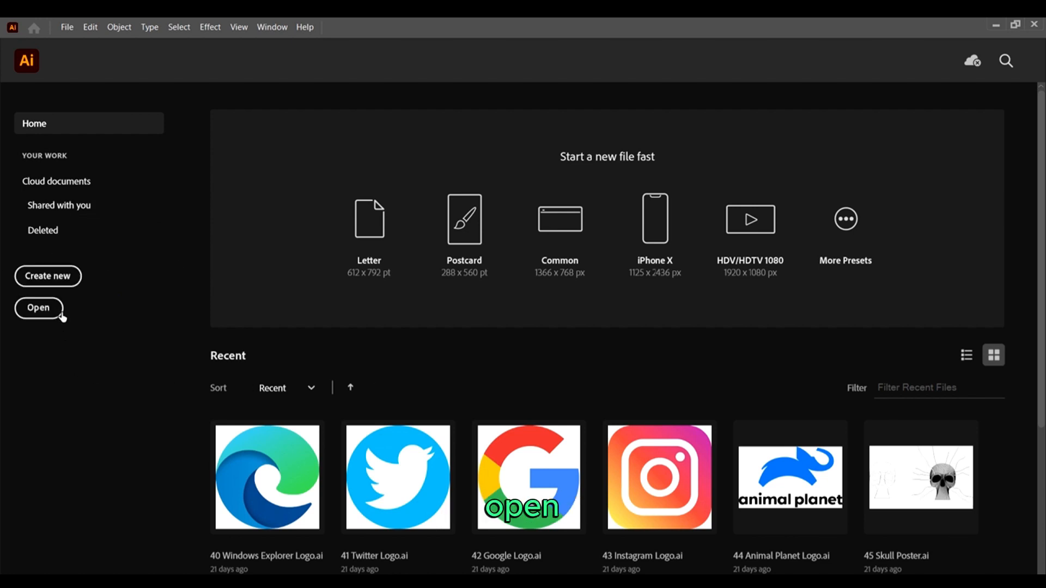
scroll(970, 518, "down", 4)
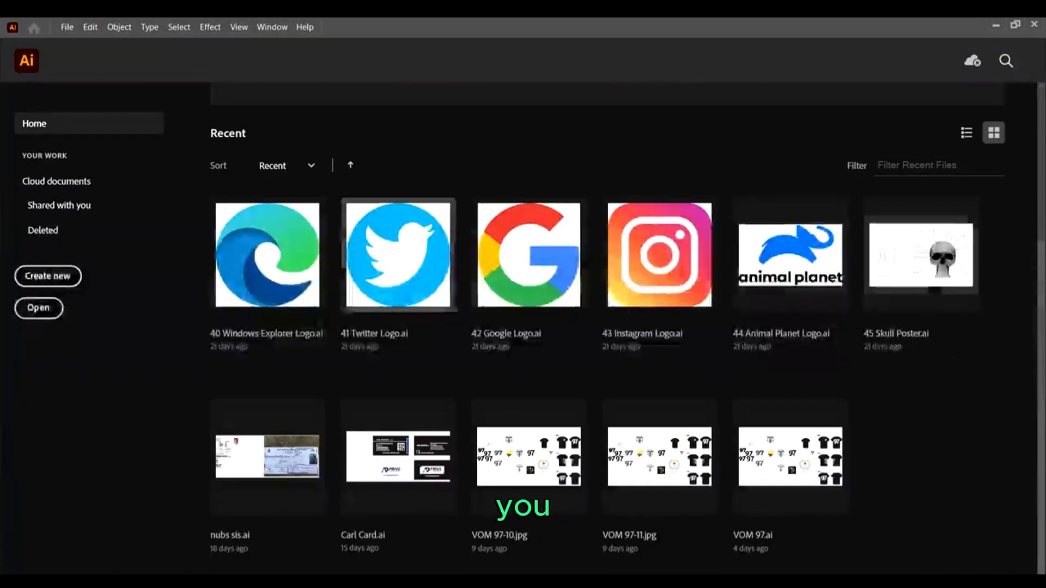
scroll(545, 397, "up", 4)
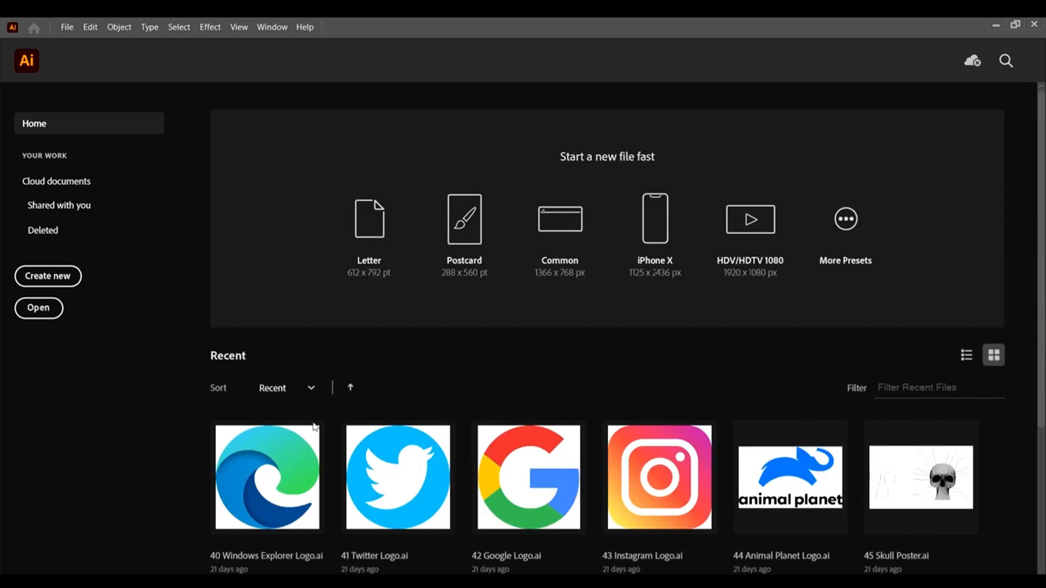
scroll(708, 414, "down", 4)
scroll(761, 362, "up", 4)
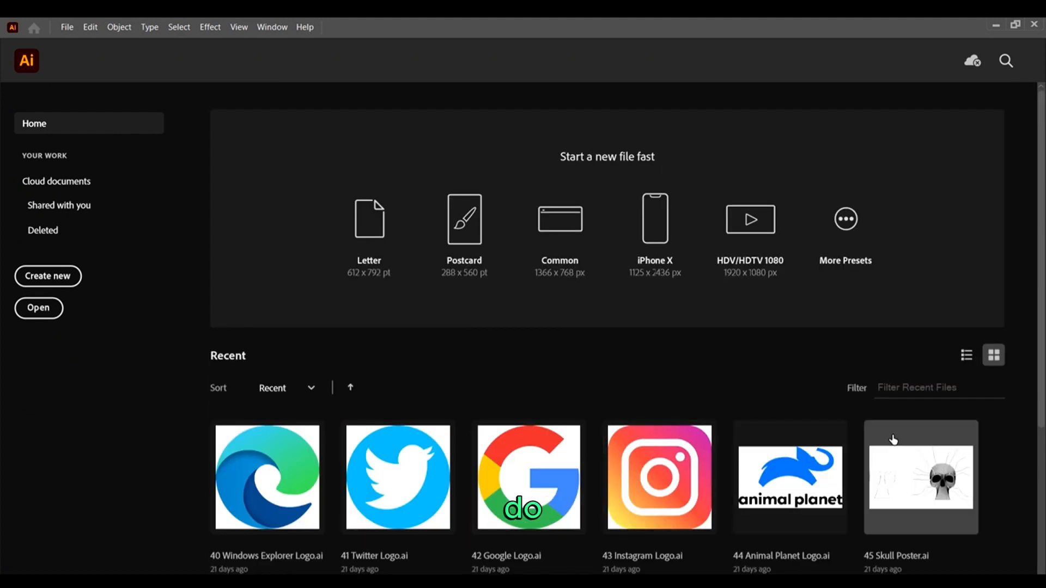
Create a new document from the recent Common preset, 1366 x 768 px, keeping the RGB Color mode
left_click(53, 278)
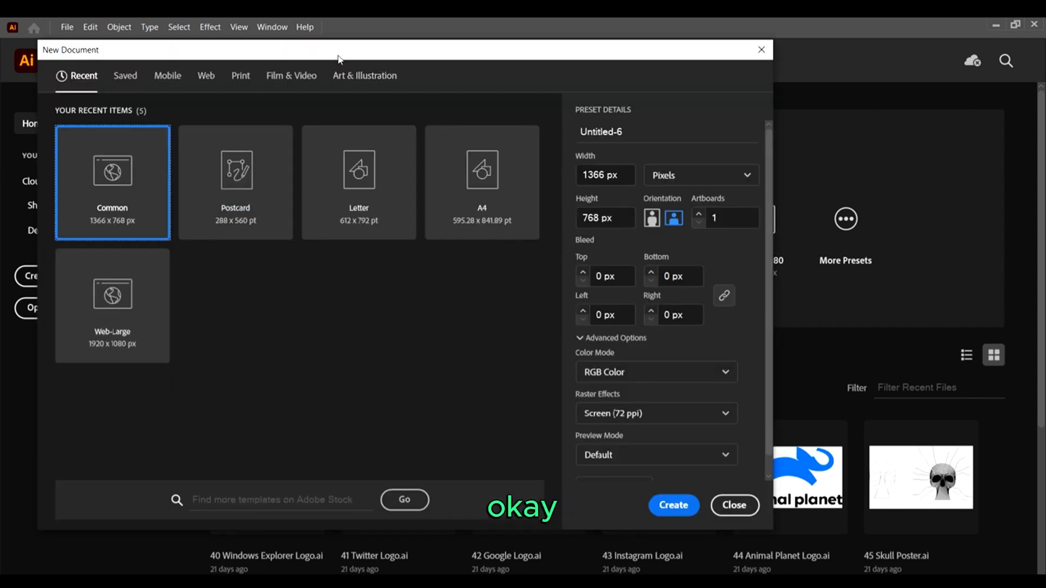
left_click_drag(351, 54, 580, 54)
left_click_drag(704, 48, 572, 64)
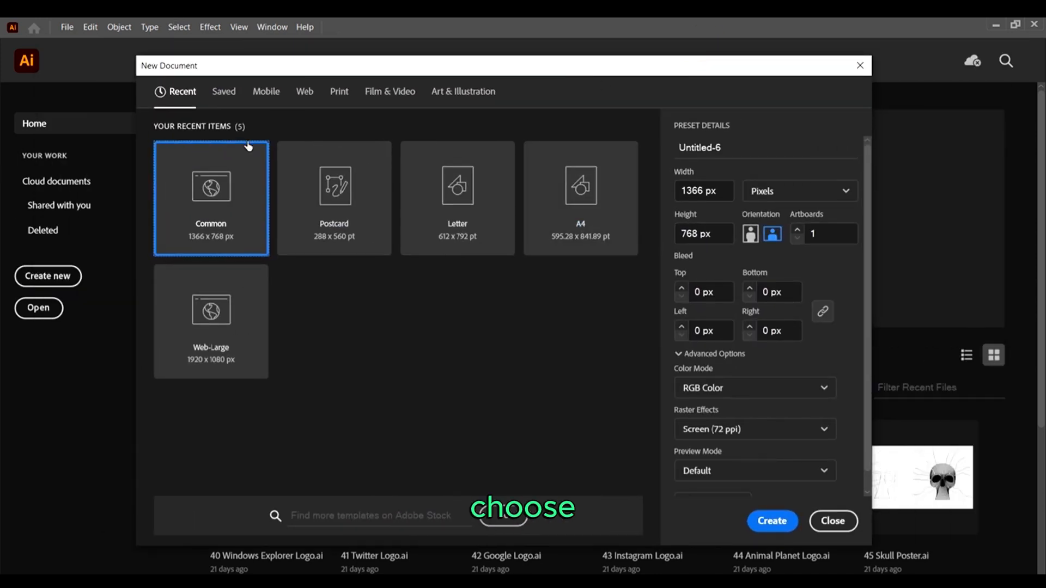
left_click(201, 189)
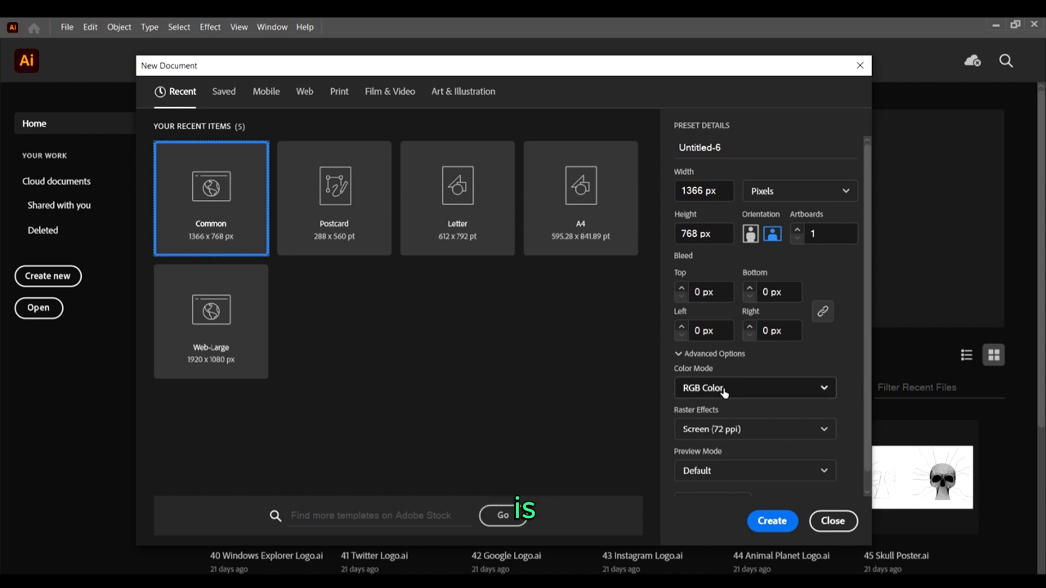
left_click(759, 388)
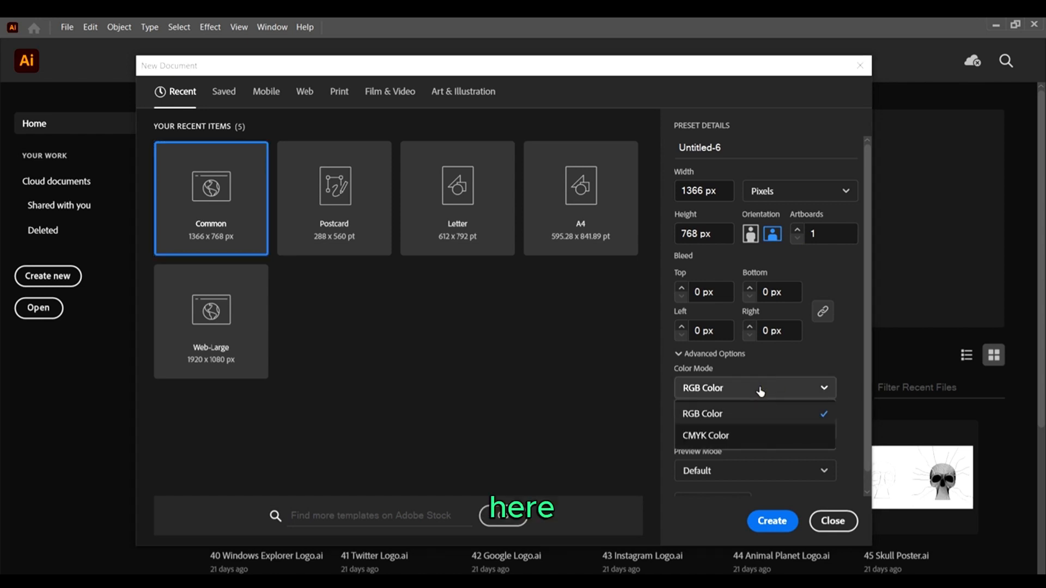
left_click(747, 389)
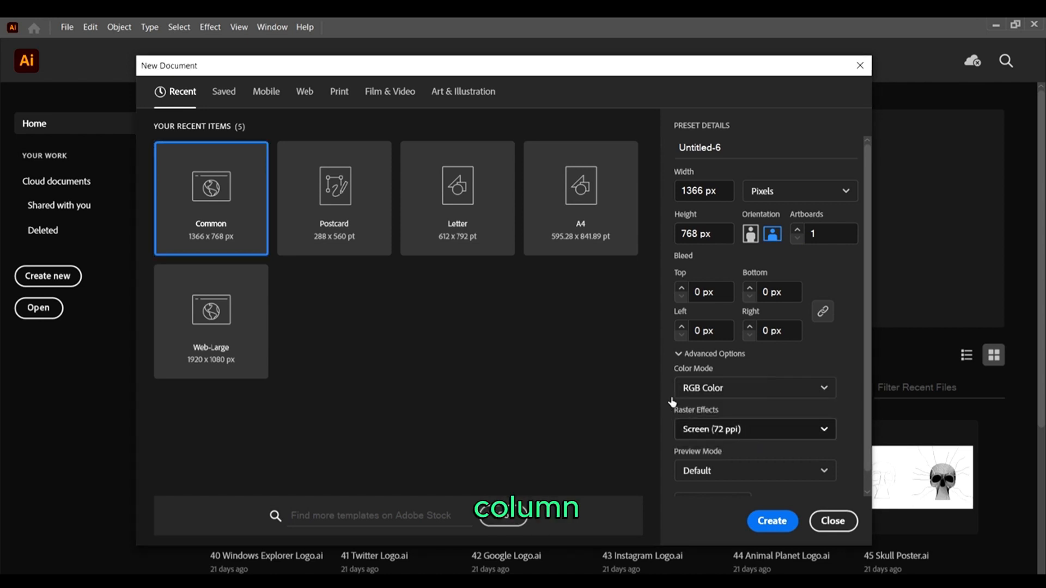
left_click(773, 524)
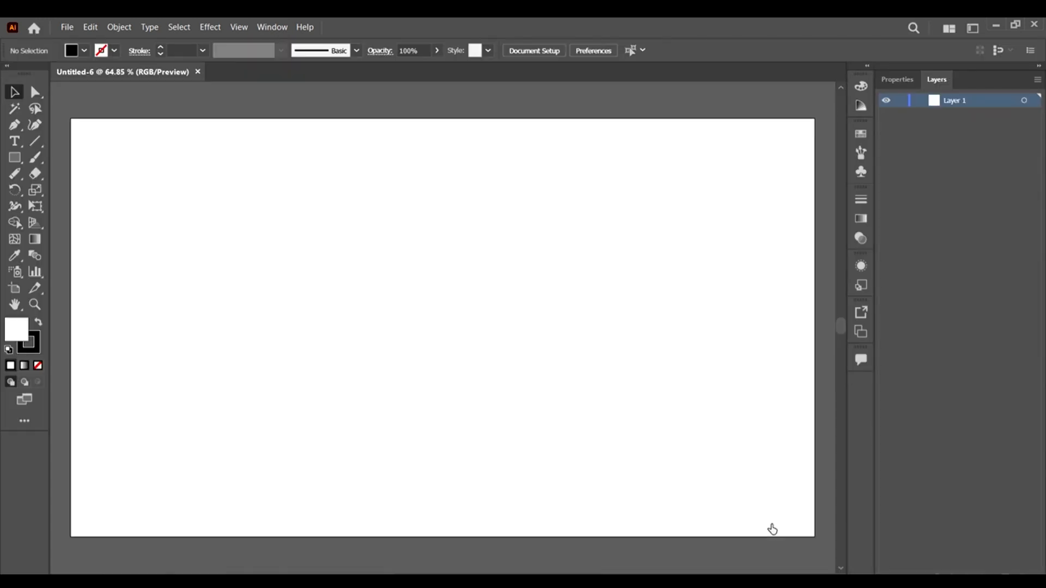
Examine the file, edit and object commands available for the new document
key("ctrl+minus")
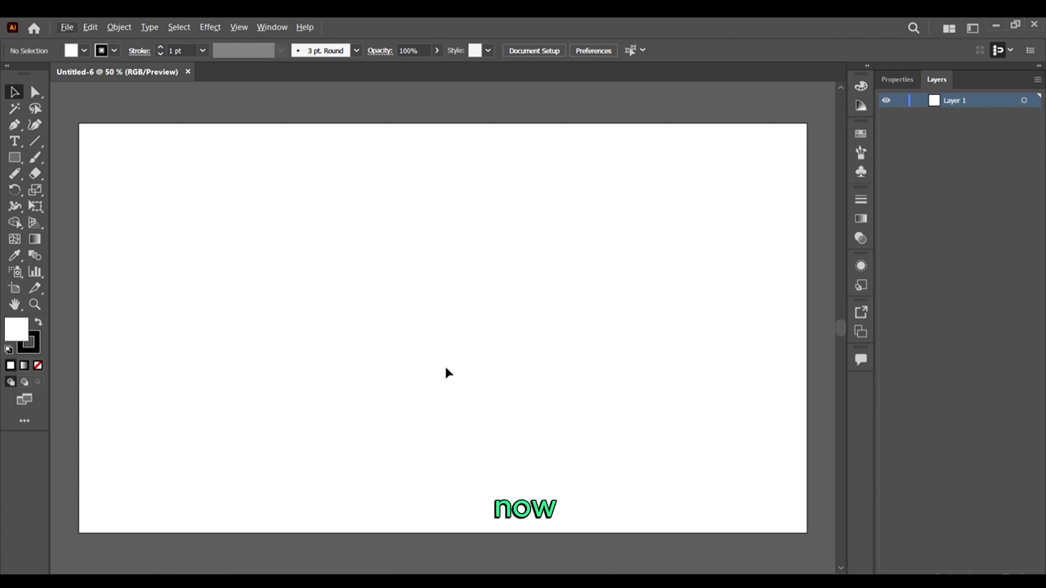
key("ctrl+minus")
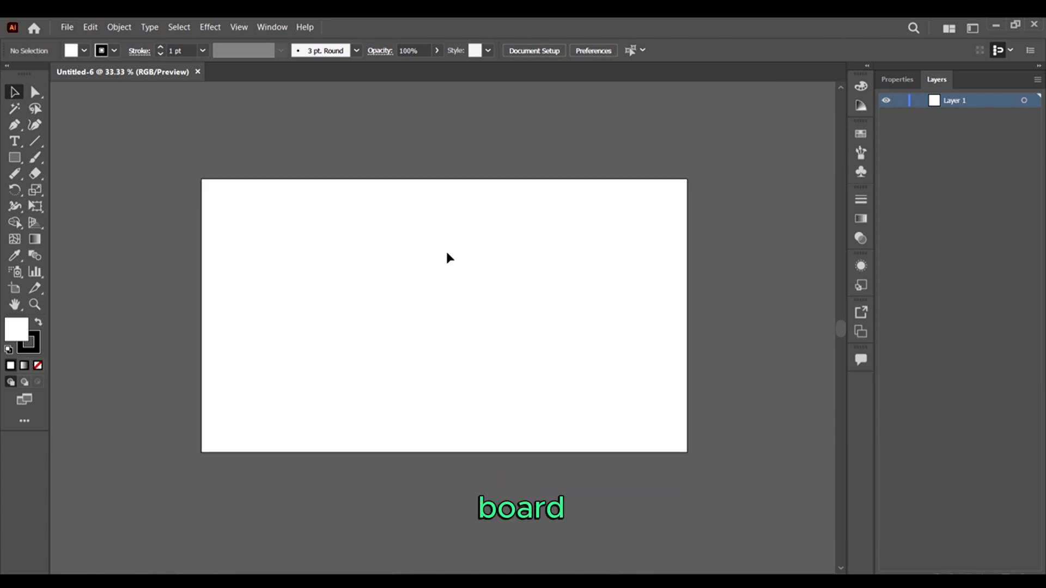
scroll(448, 256, "up", 1)
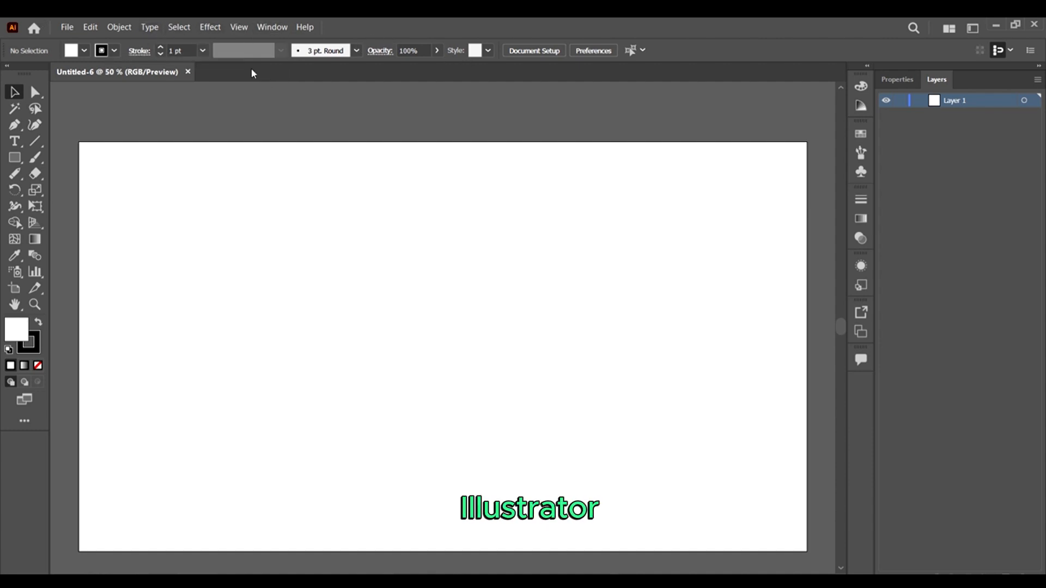
left_click(75, 32)
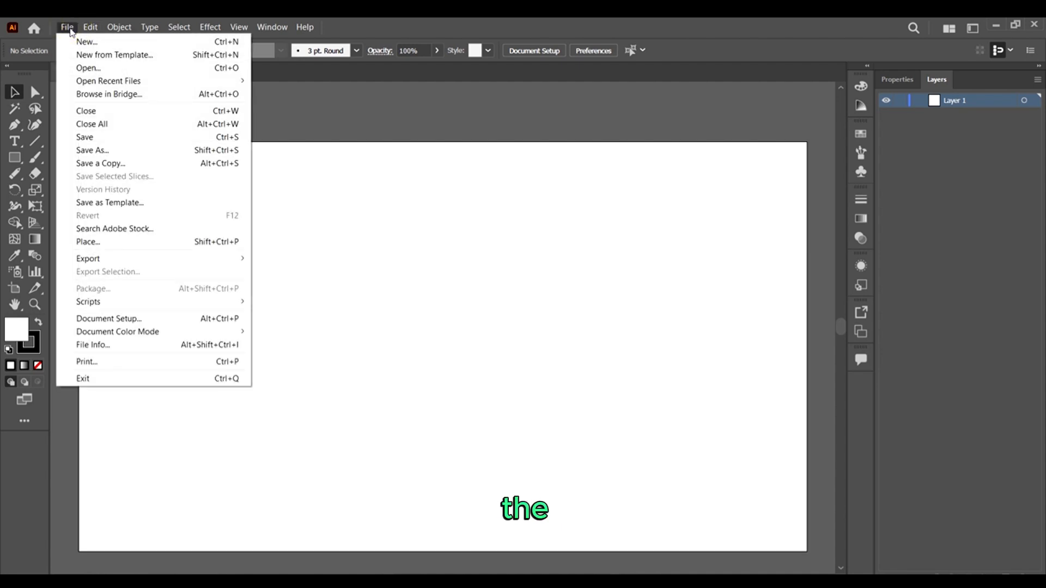
left_click(77, 28)
left_click(77, 28)
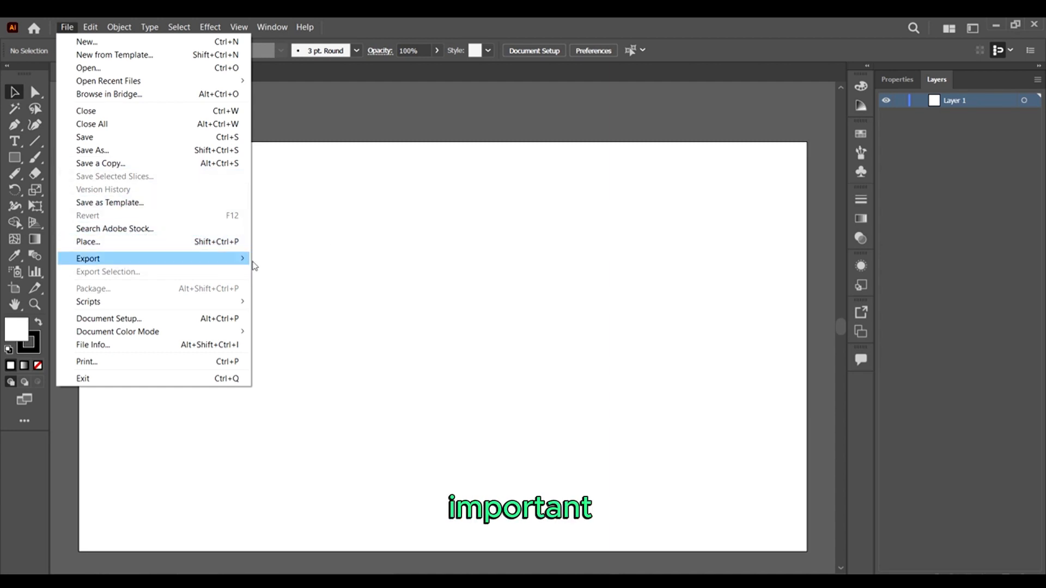
left_click(420, 252)
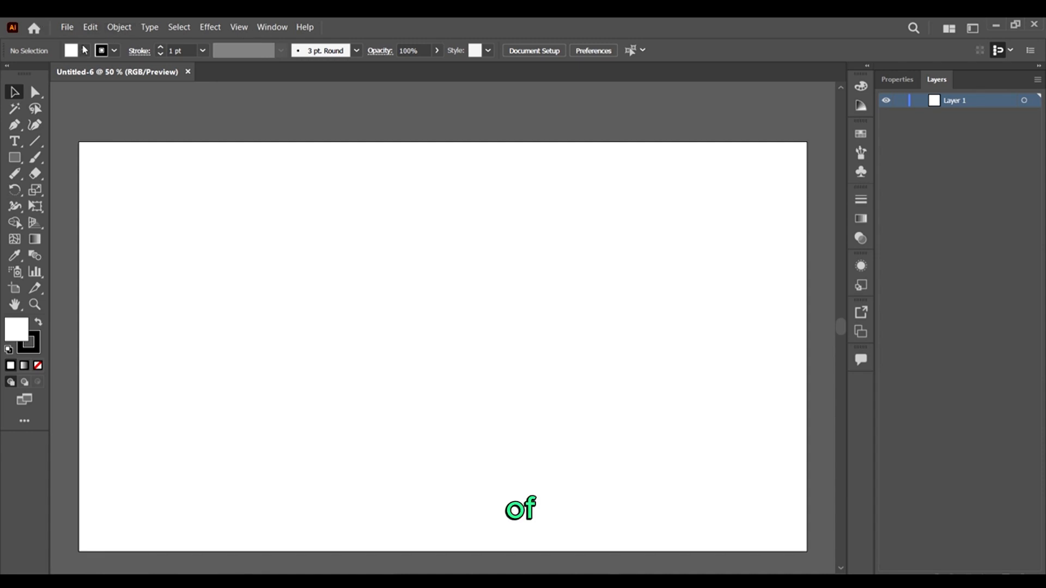
left_click(90, 28)
left_click(119, 27)
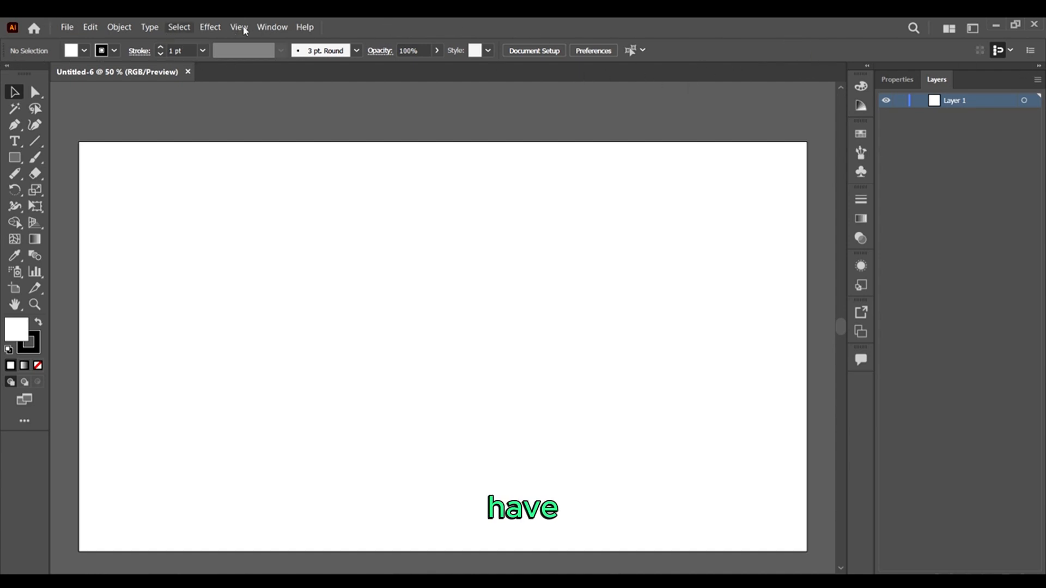
Examine the list of panels and window options that can be turned on or off
left_click(273, 29)
left_click(238, 28)
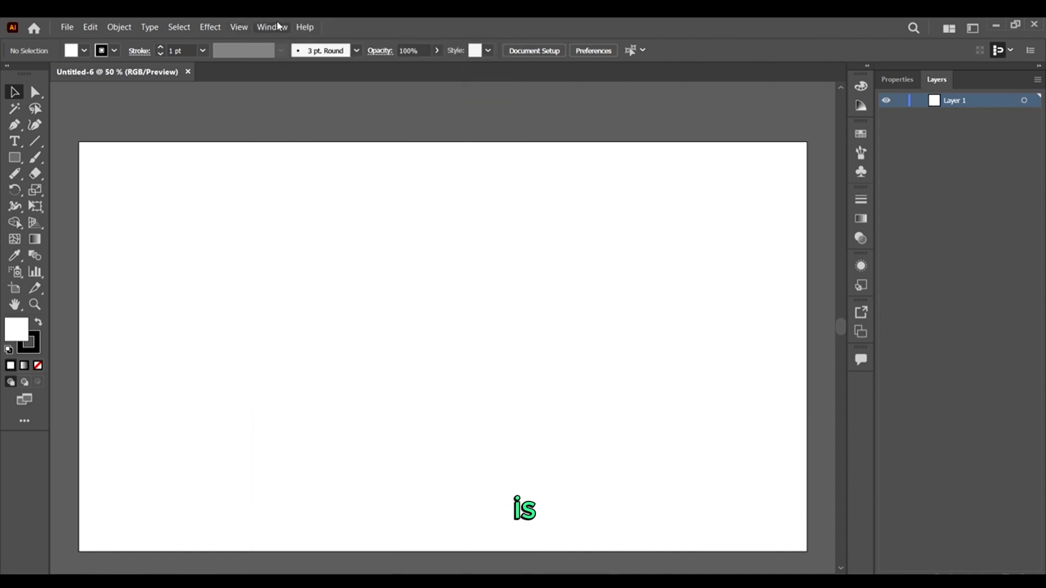
left_click(279, 26)
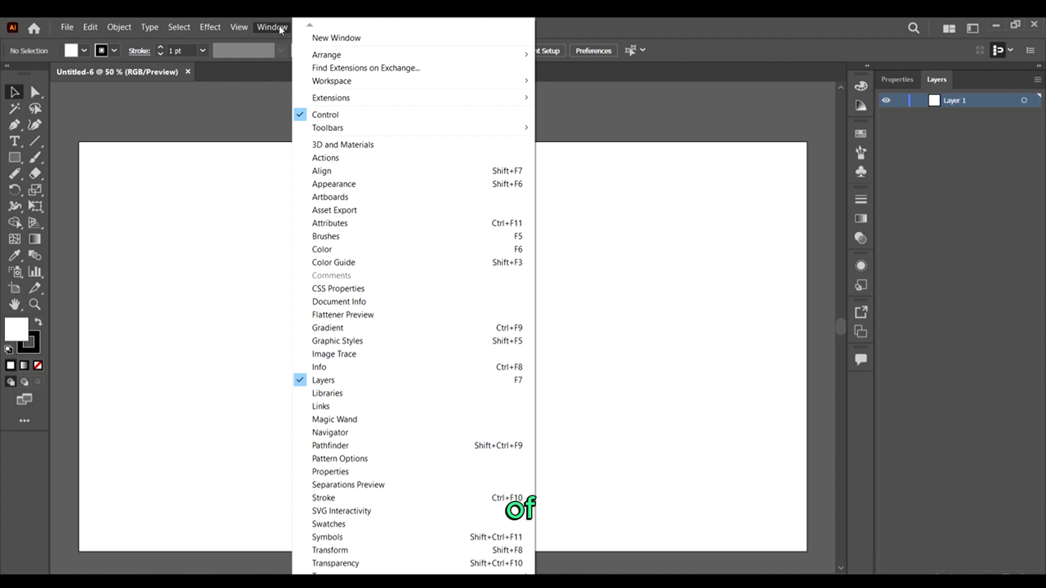
left_click(272, 28)
left_click(269, 30)
left_click(618, 20)
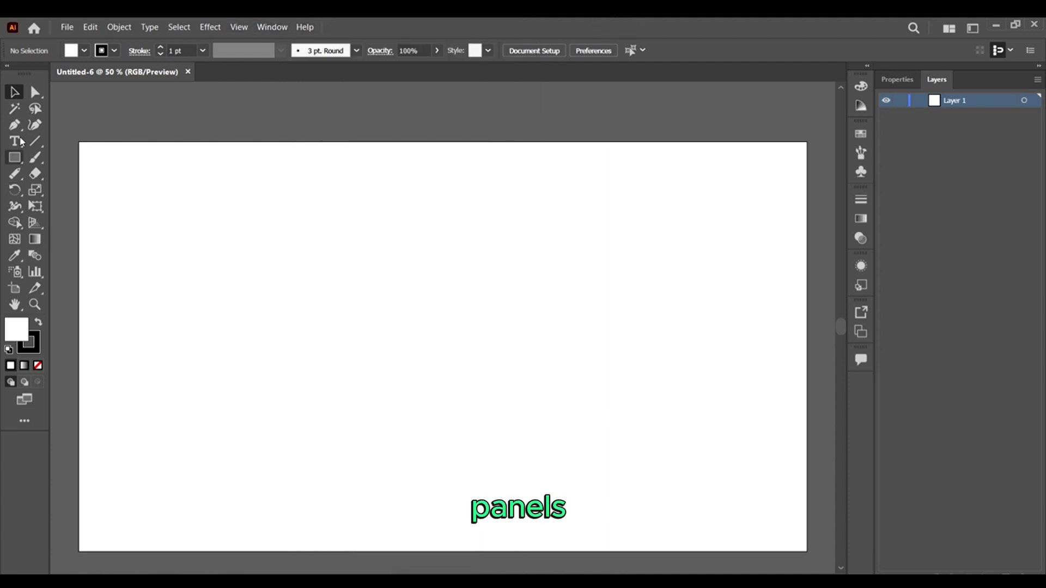
left_click(278, 28)
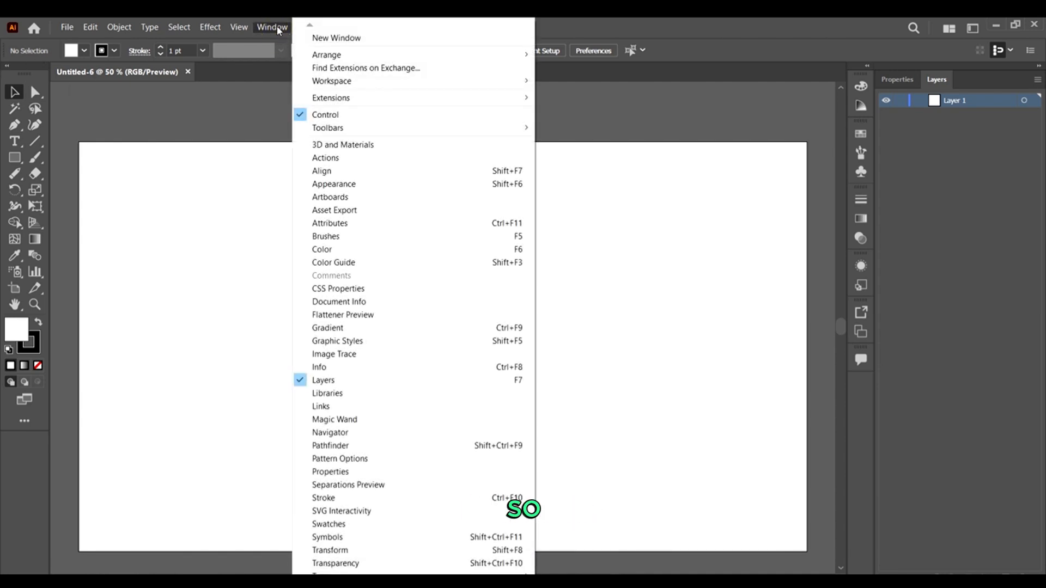
left_click(614, 22)
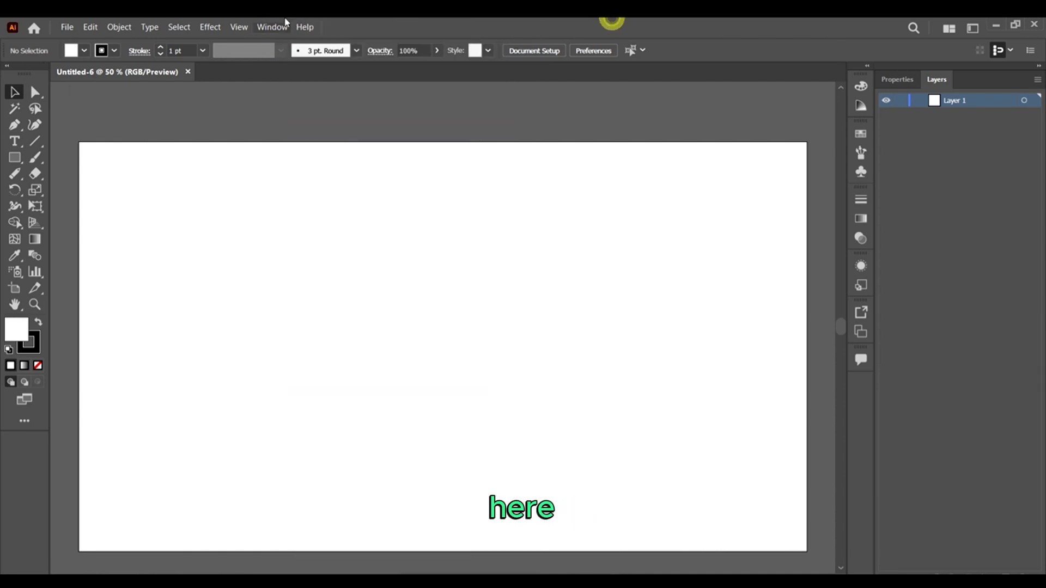
left_click(275, 27)
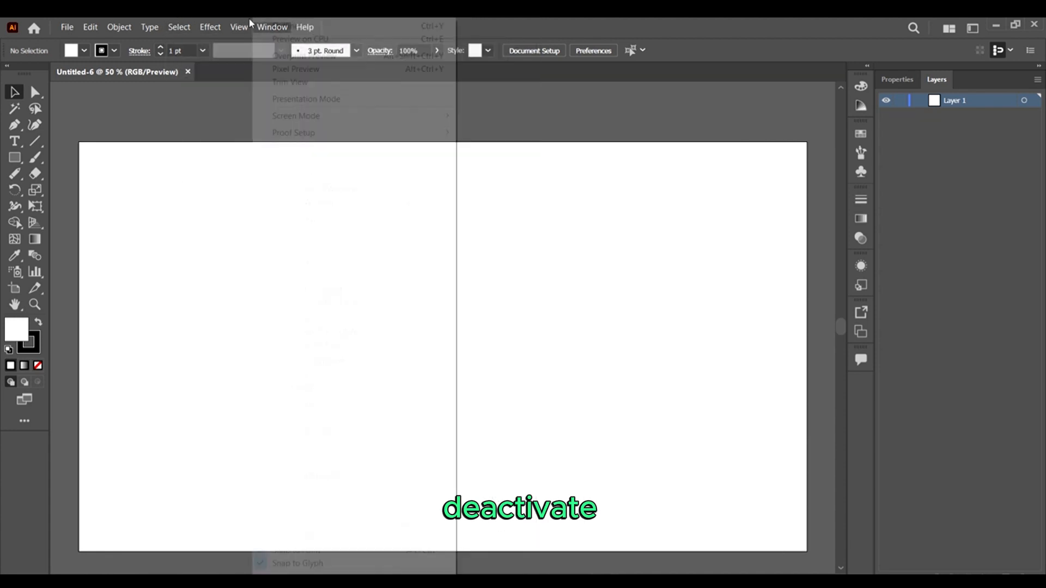
left_click(574, 22)
Switch the workspace to Essentials
left_click(269, 28)
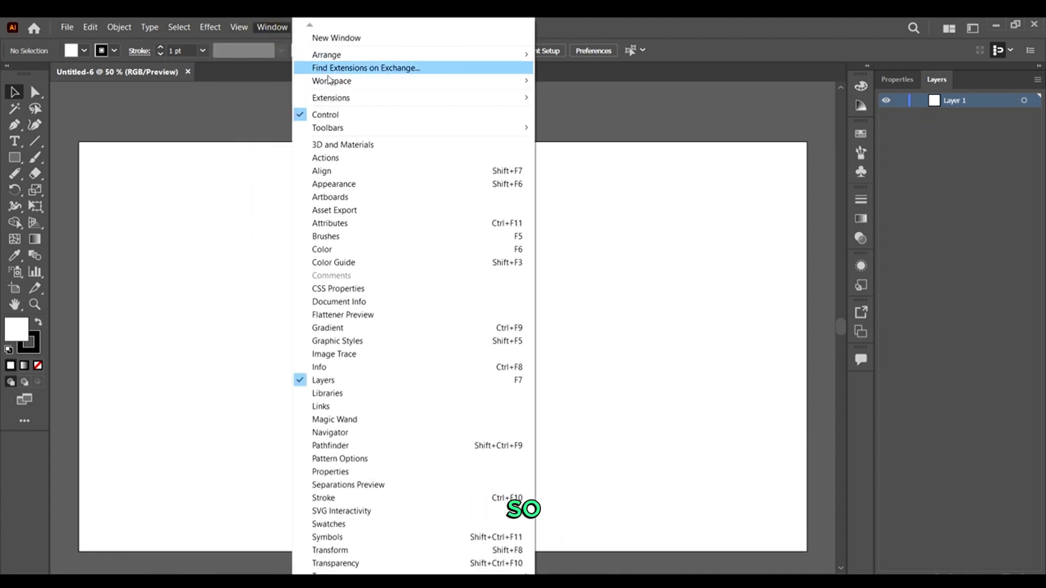
mouse_move(341, 86)
left_click(623, 120)
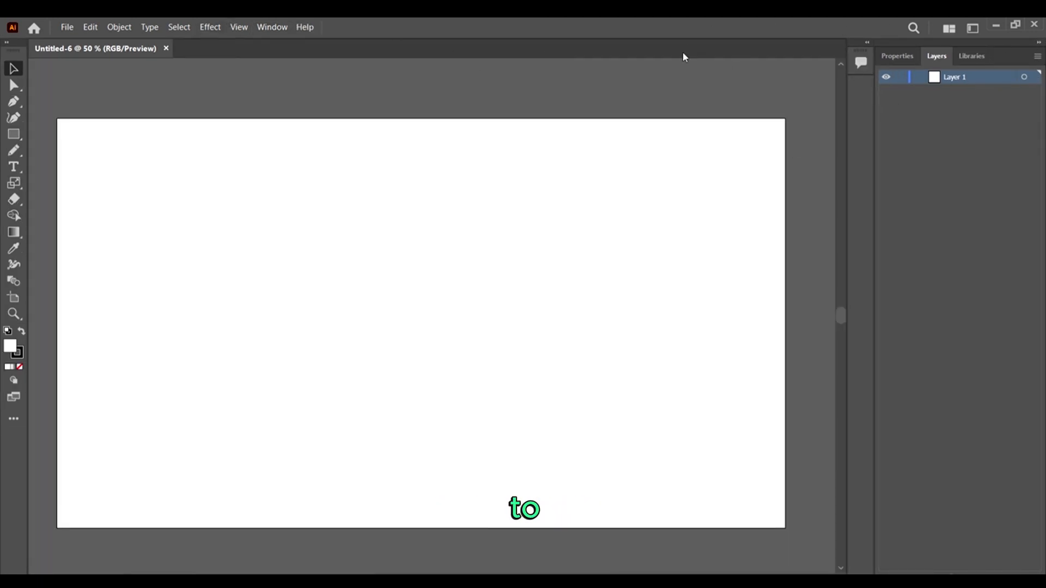
Change the workspace to Painting
left_click(273, 27)
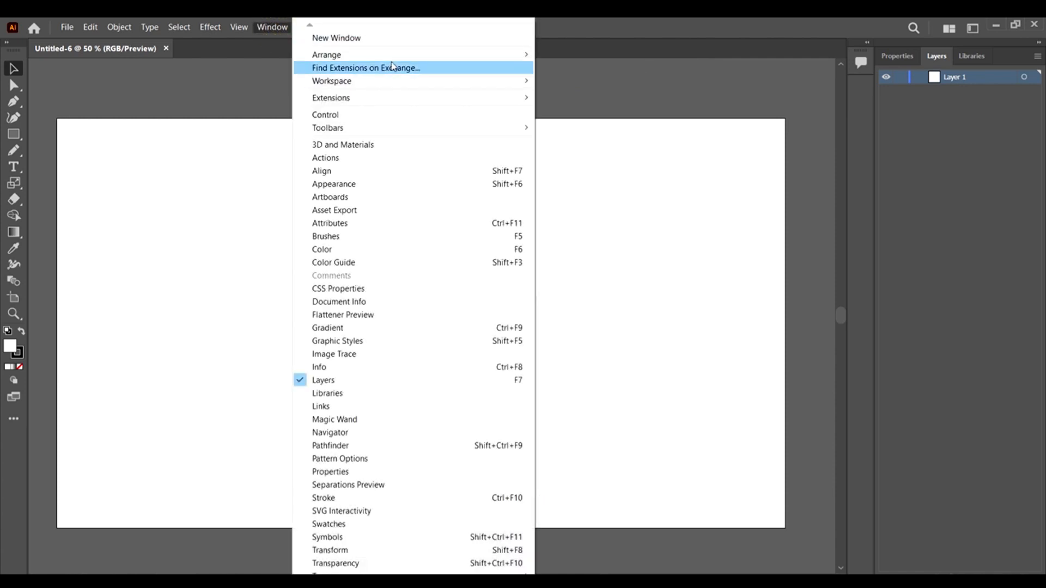
mouse_move(403, 94)
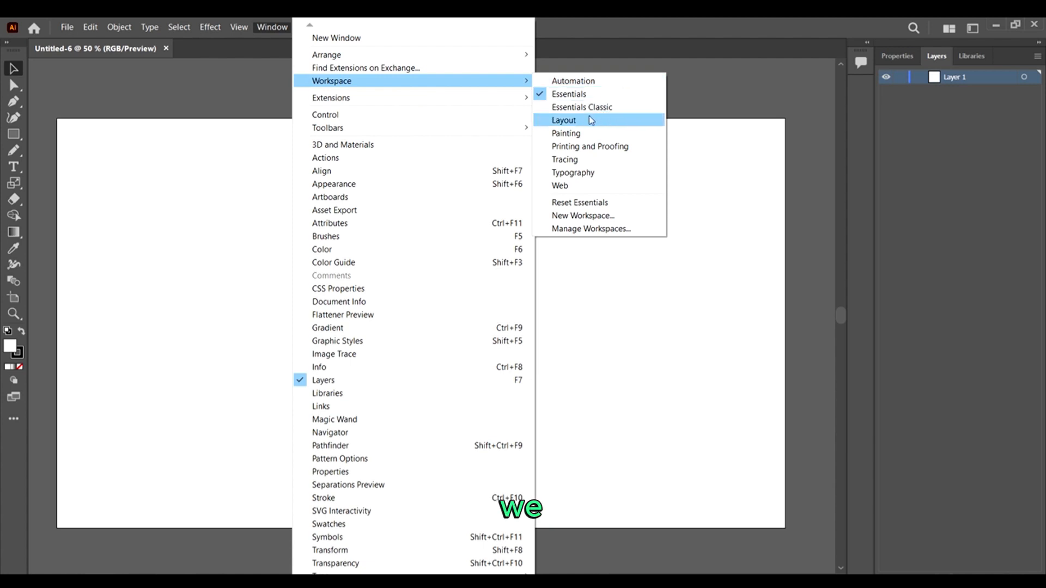
left_click(591, 134)
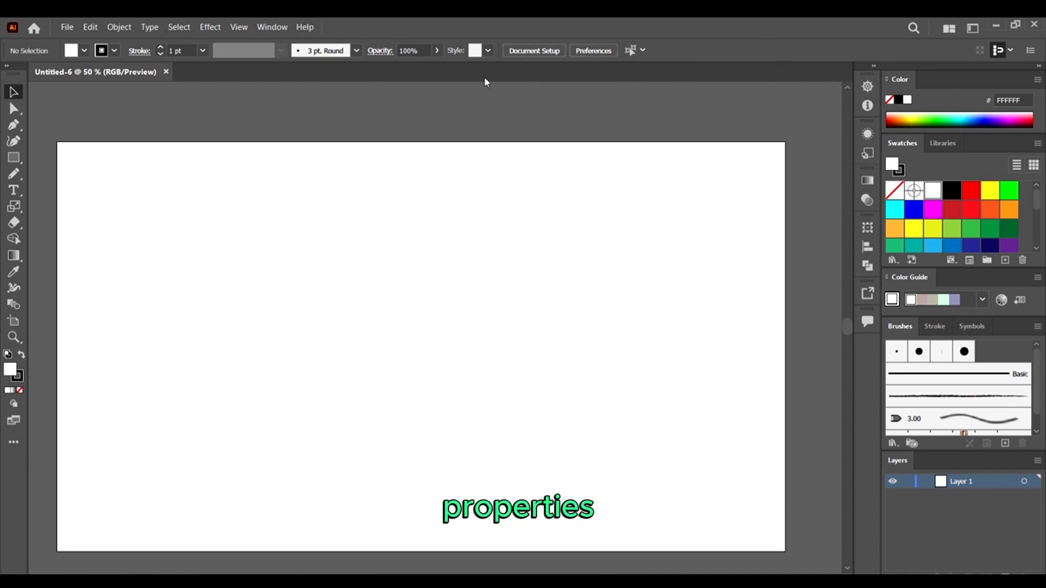
Set the workspace to Essentials Classic
left_click(270, 28)
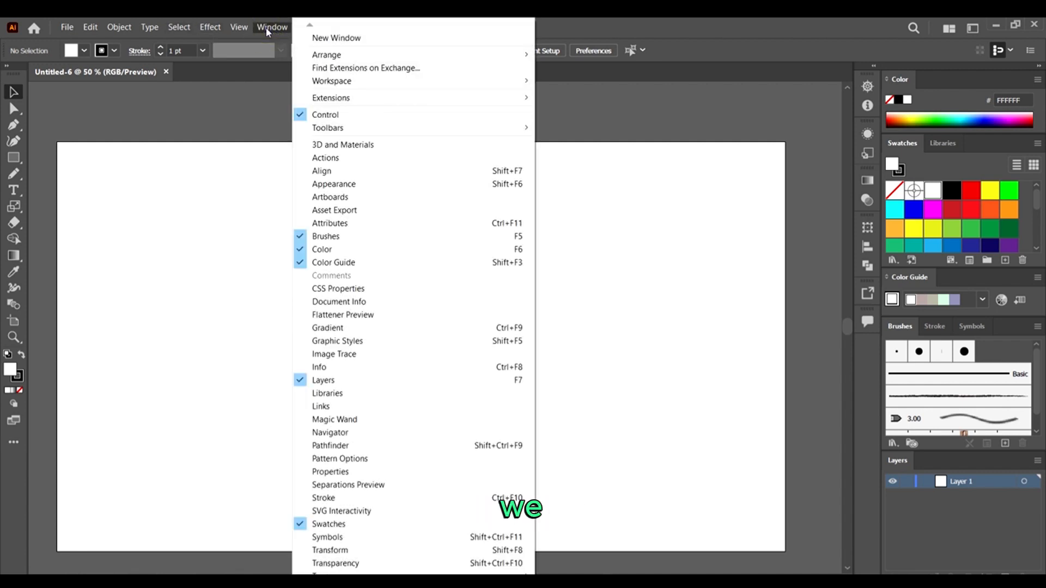
mouse_move(490, 83)
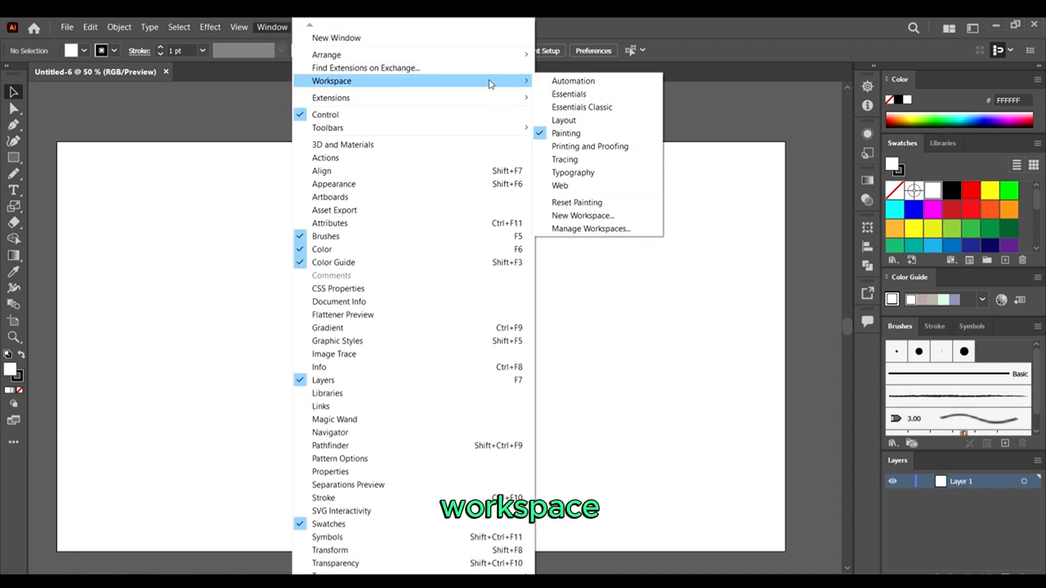
left_click(612, 107)
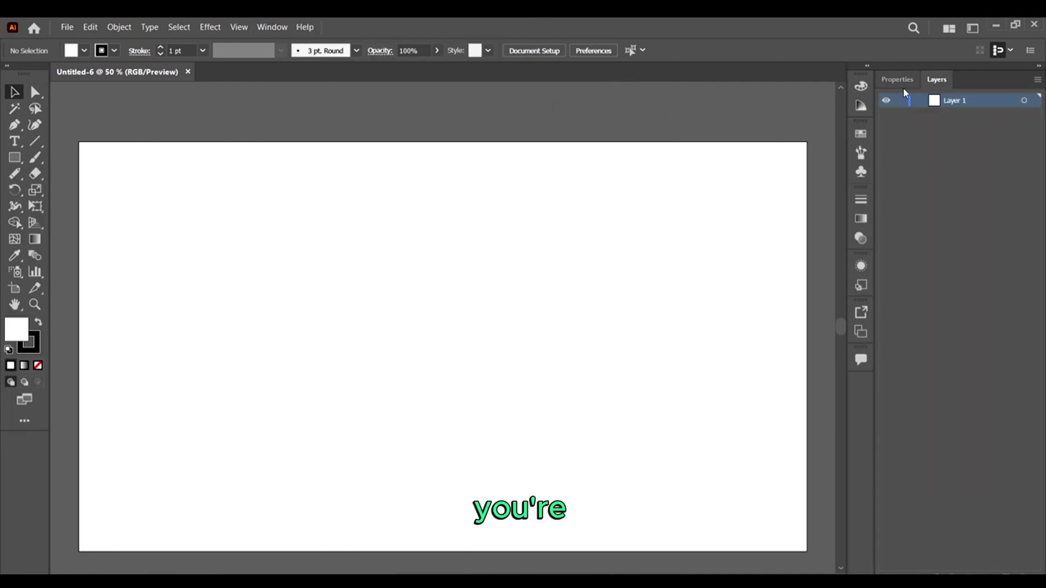
View the document's properties and return to its layer list
left_click(900, 80)
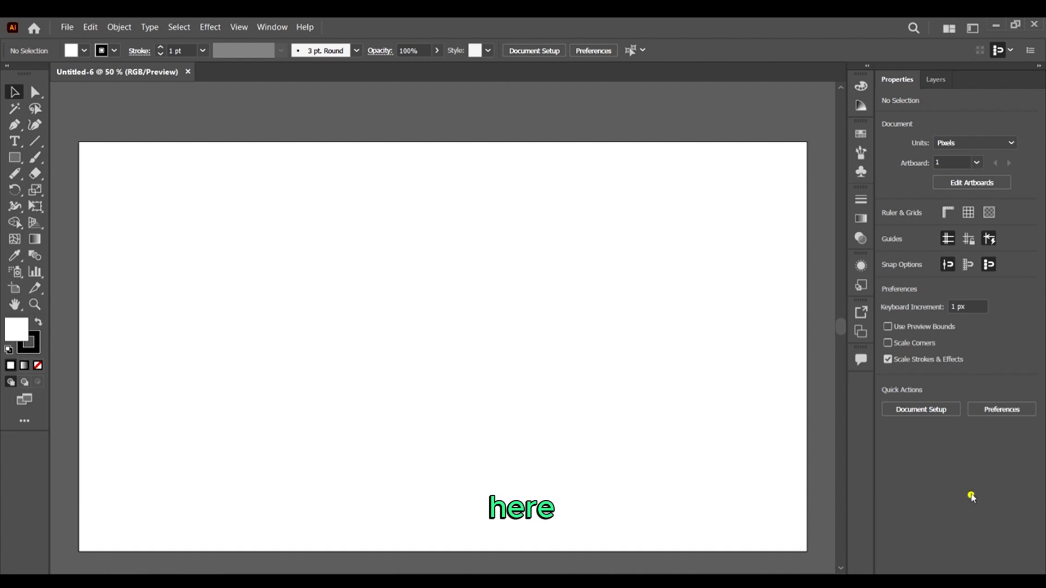
left_click(893, 82)
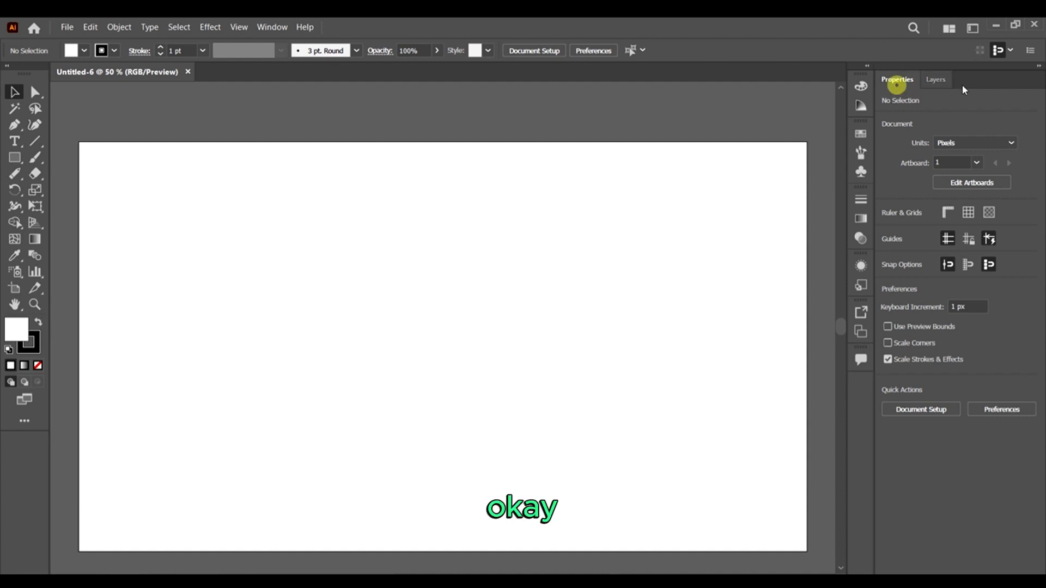
left_click(935, 80)
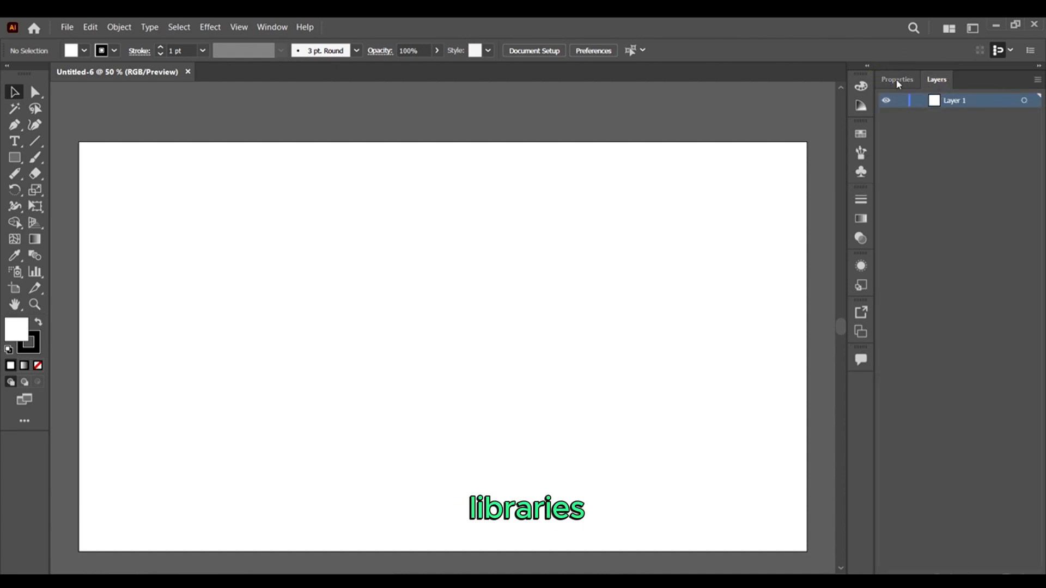
Show the document properties and reset the Essentials Classic workspace to its default layout
left_click(898, 83)
left_click(272, 28)
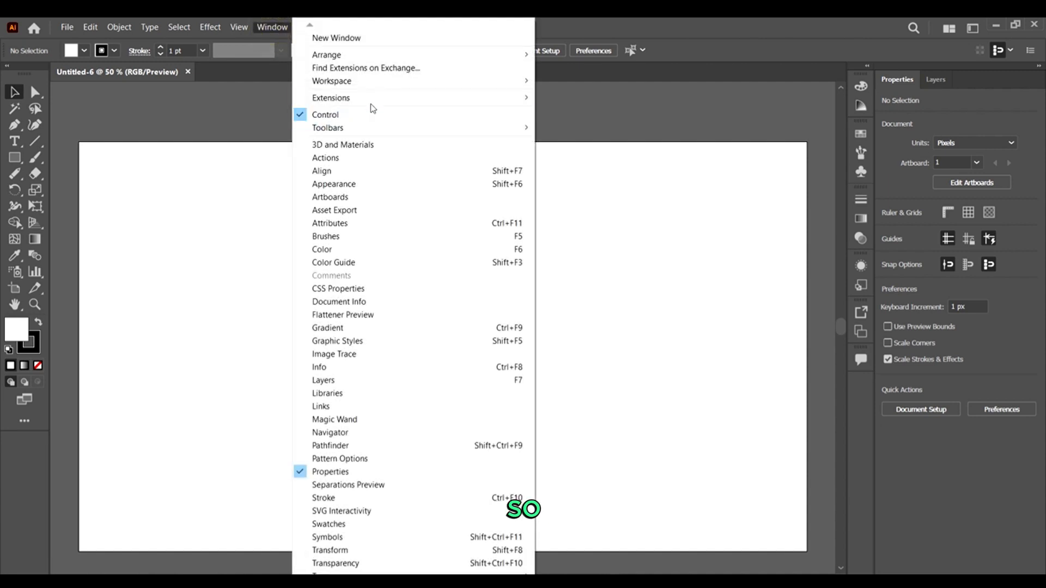
mouse_move(377, 86)
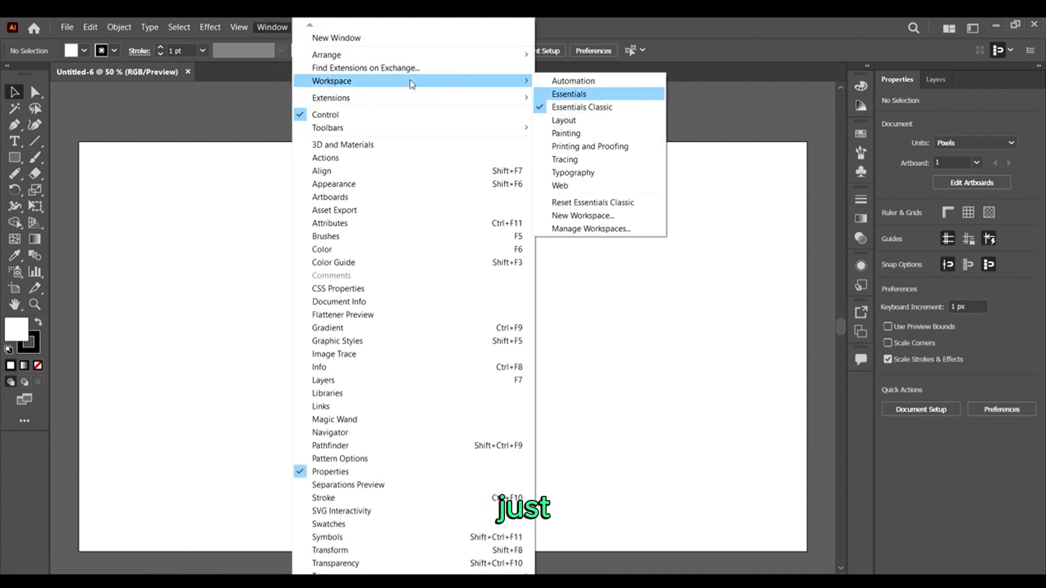
left_click(602, 202)
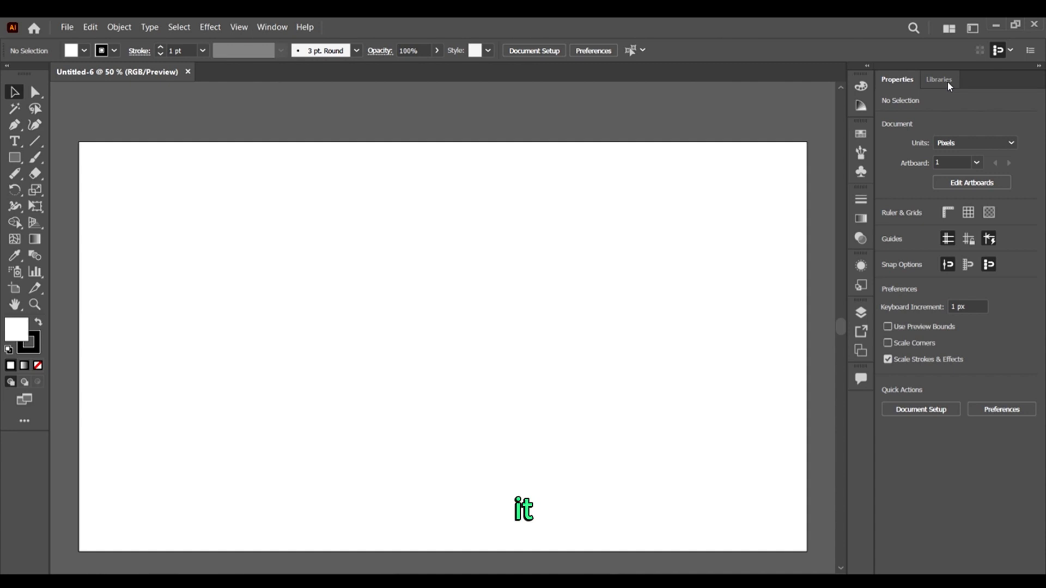
Replace the Libraries panel with the Layers panel beside Properties, and collapse the Artboards panel
left_click_drag(947, 82, 477, 141)
left_click(621, 67)
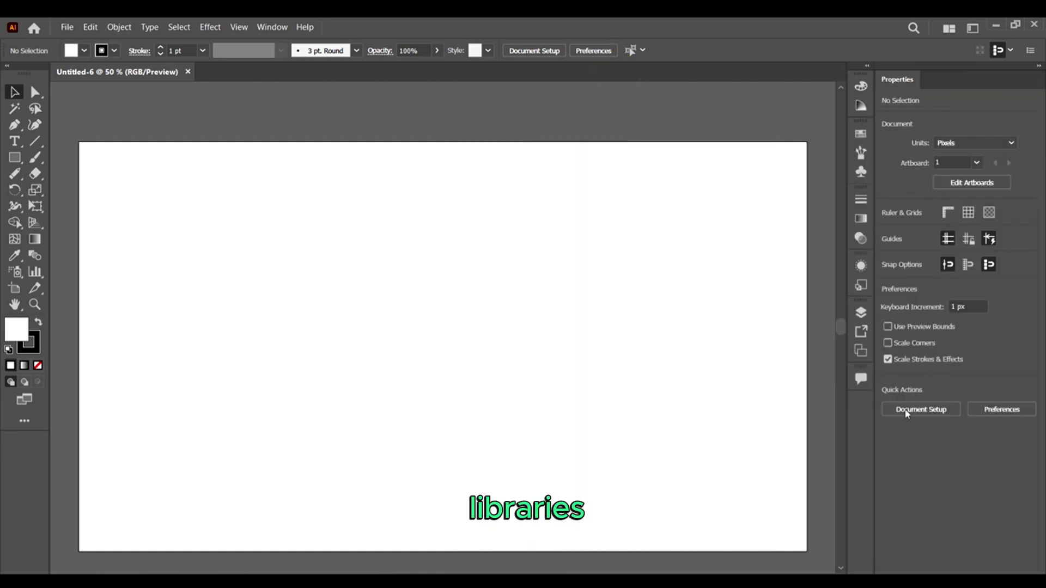
left_click(861, 312)
left_click_drag(698, 306, 924, 86)
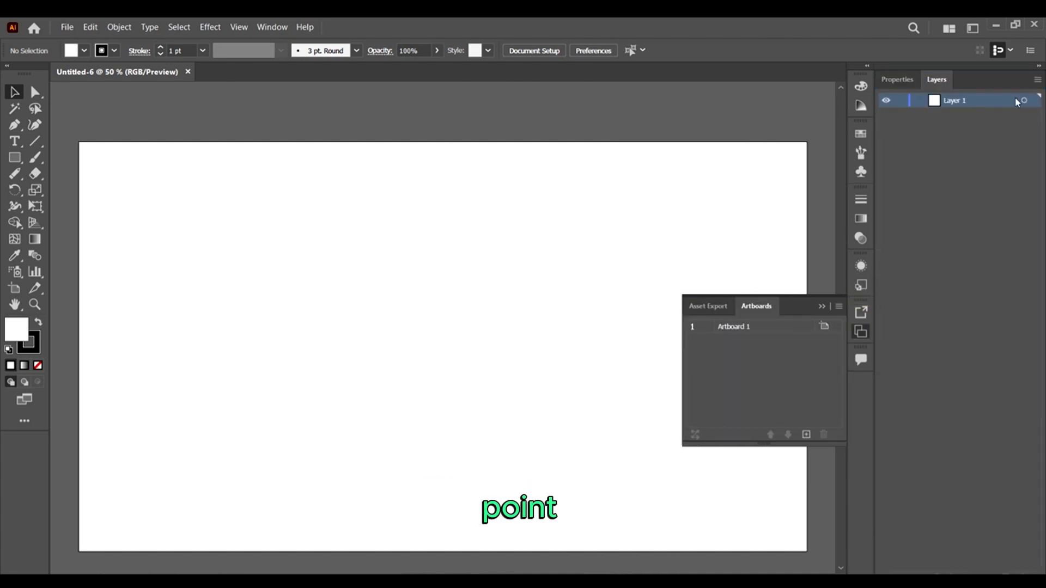
left_click(898, 82)
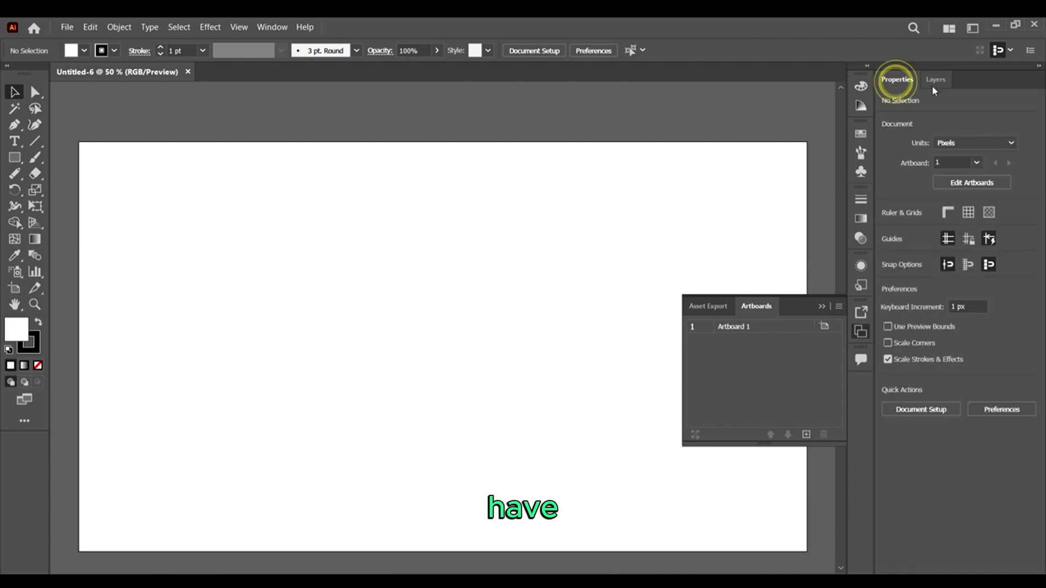
left_click(821, 307)
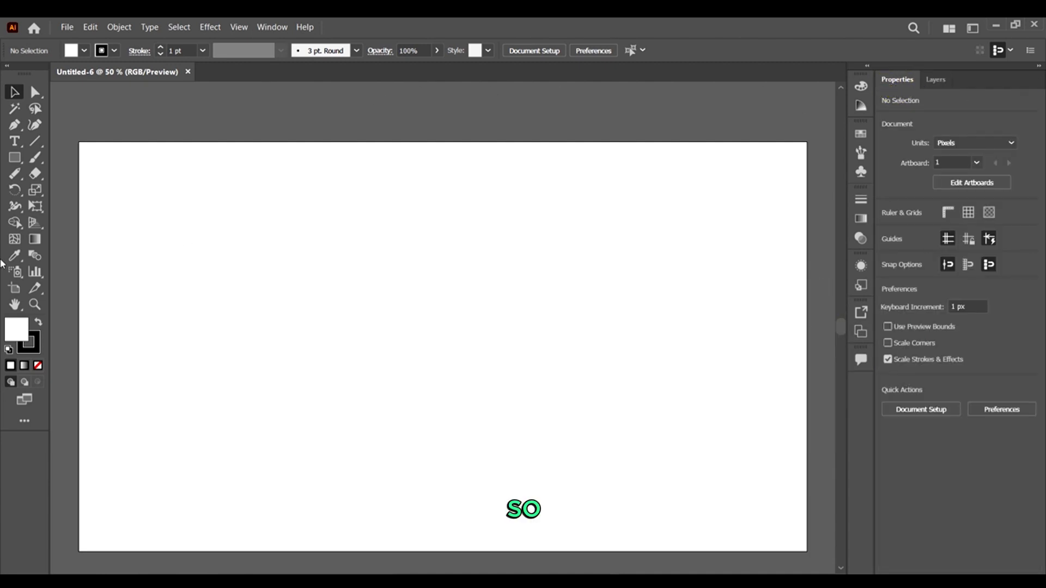
Draw a rectangle about 480 x 305 px across the artboard's upper edge and shift it slightly to the right
key("m")
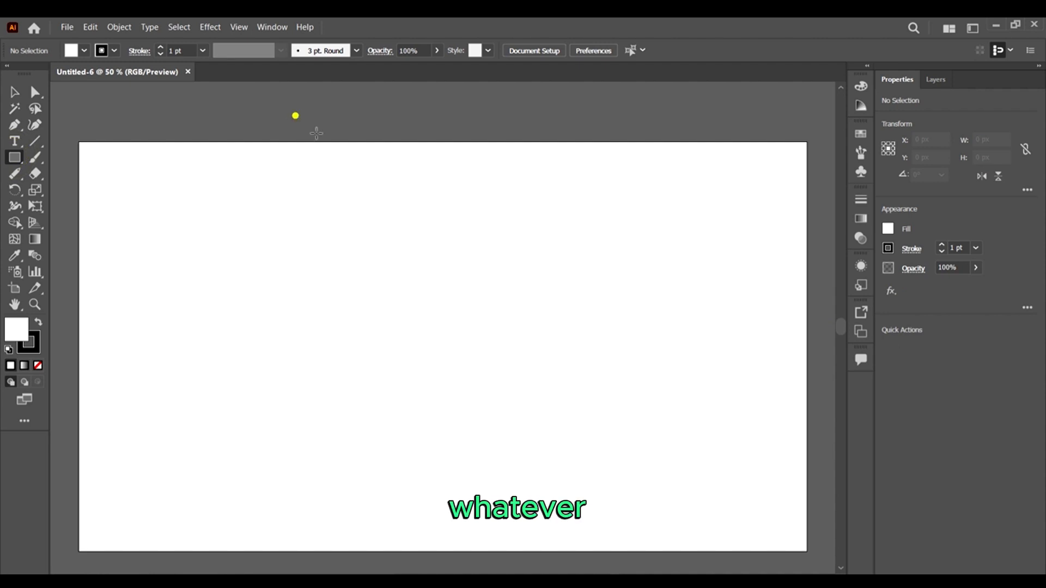
left_click_drag(295, 116, 552, 278)
left_click(15, 92)
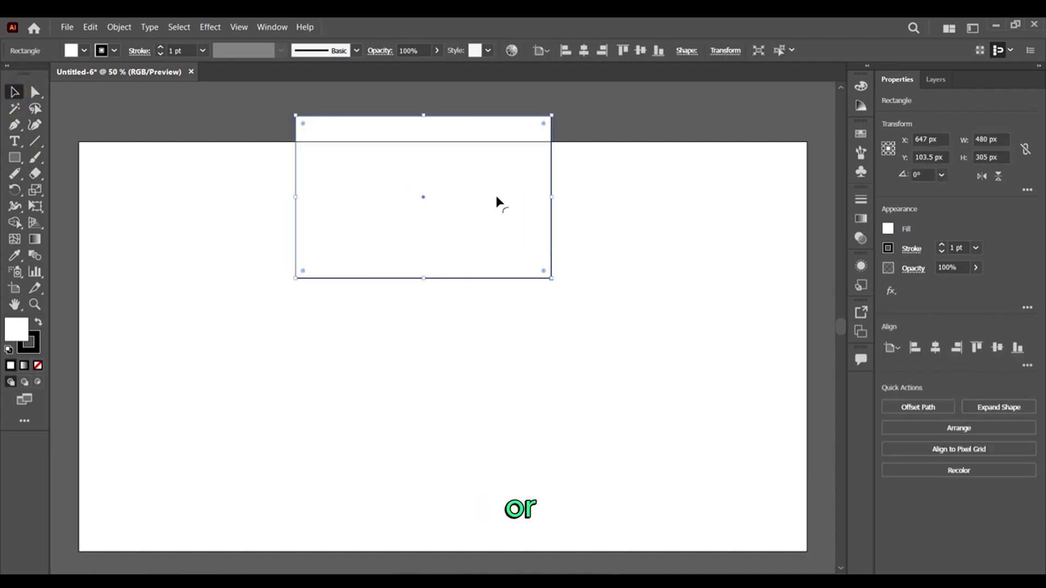
left_click_drag(495, 196, 499, 196)
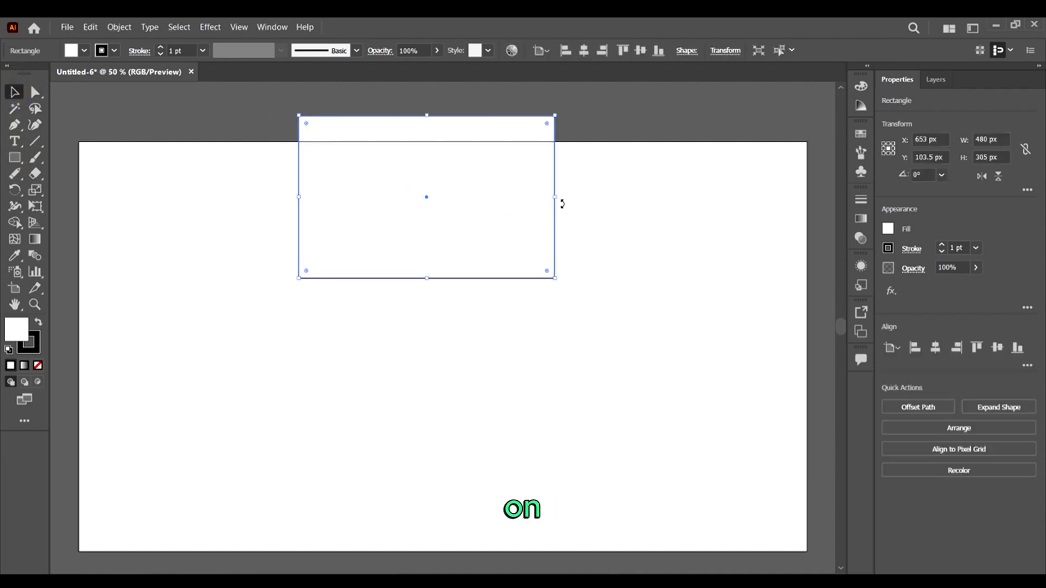
Move the rectangle toward the artboard's right side and delete it
scroll(511, 203, "down", 1)
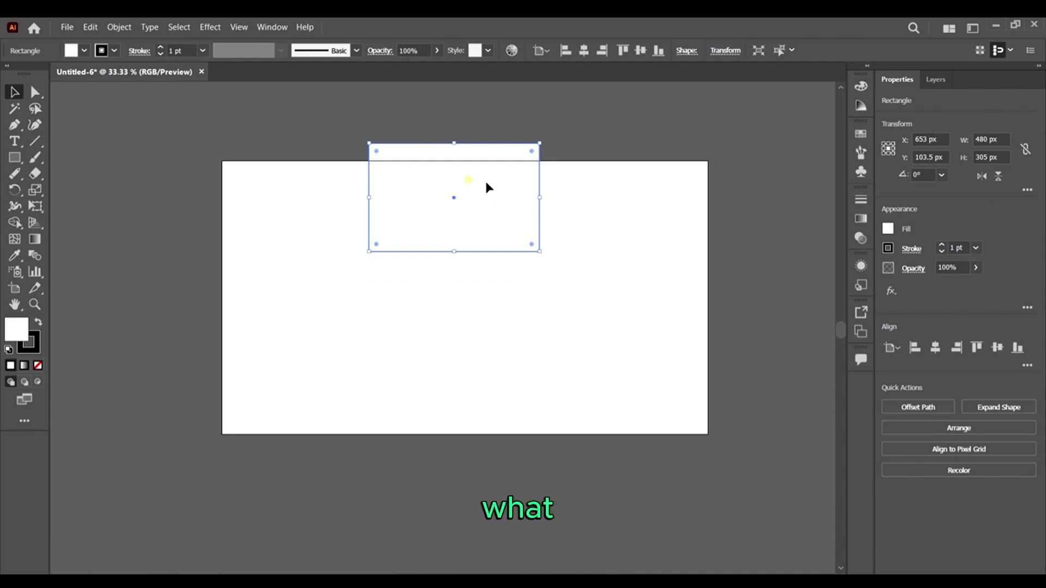
left_click_drag(492, 185, 610, 209)
left_click(610, 209)
key("Delete")
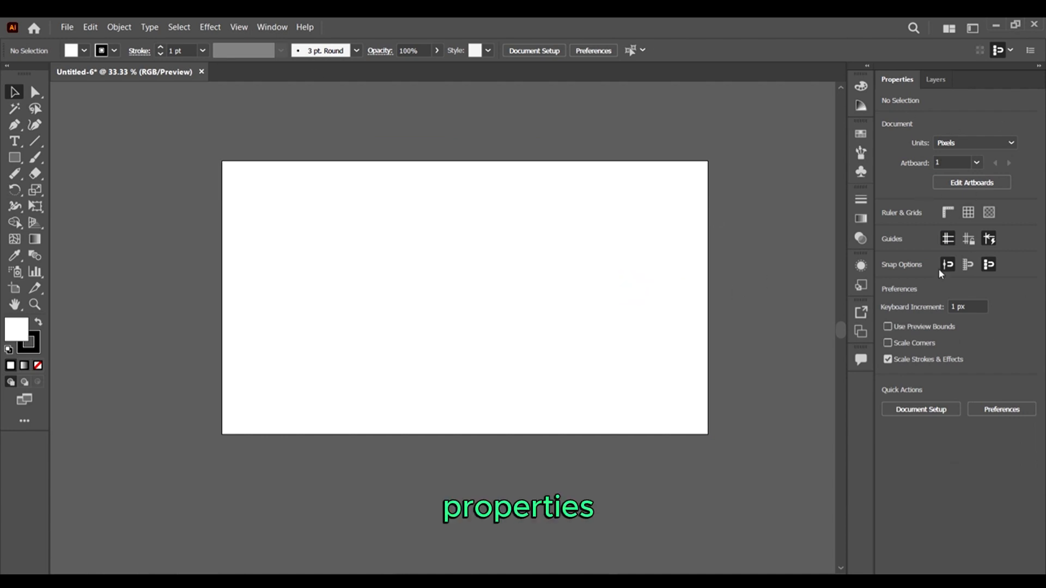
left_click(666, 240)
left_click(786, 273)
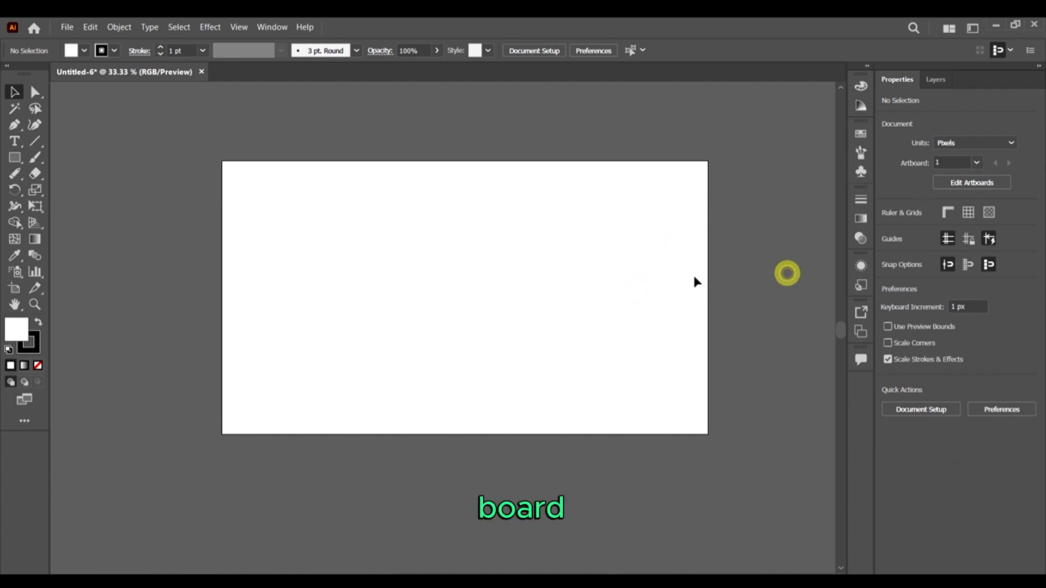
left_click(673, 279)
left_click(697, 279)
left_click(635, 245)
left_click(647, 229)
left_click_drag(566, 183, 425, 289)
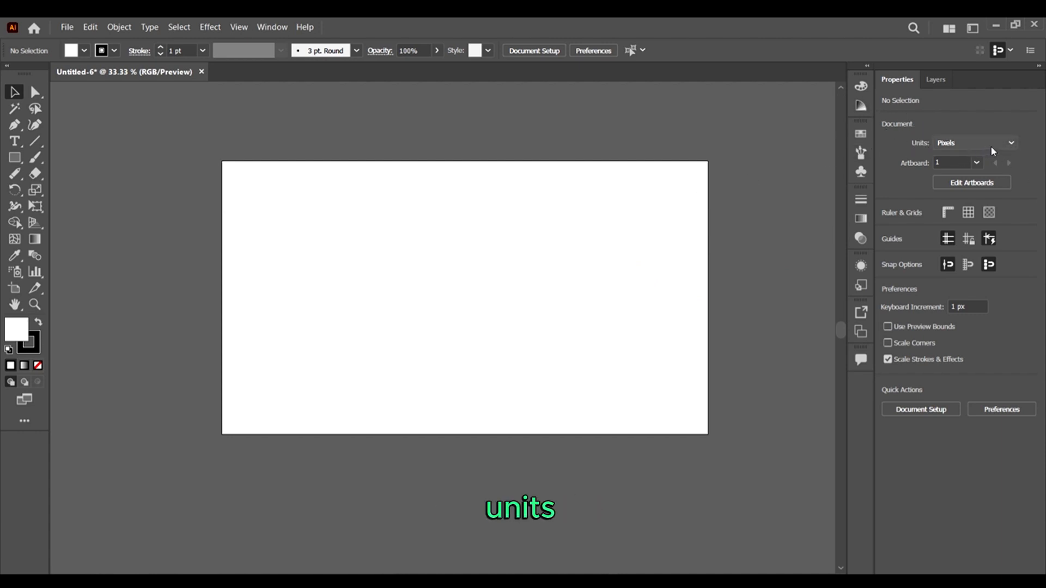
View the available document units and the list of artboards in the document properties
left_click(964, 142)
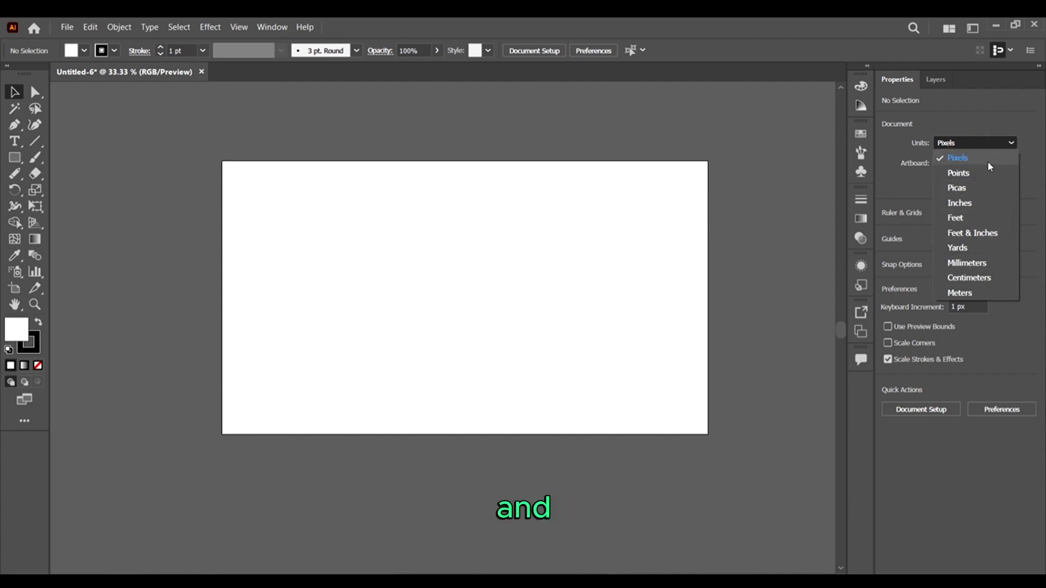
left_click(998, 97)
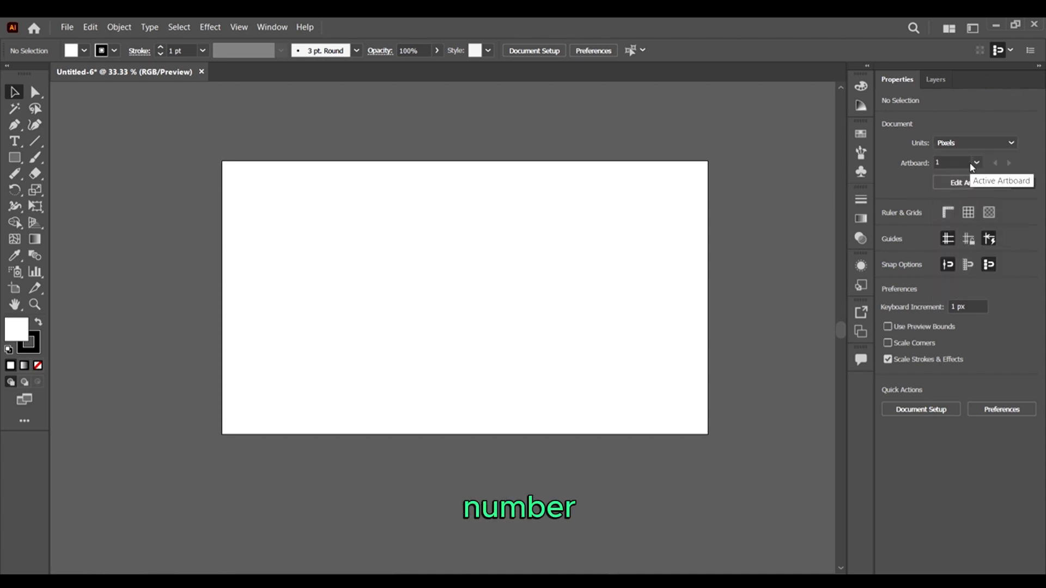
left_click(977, 163)
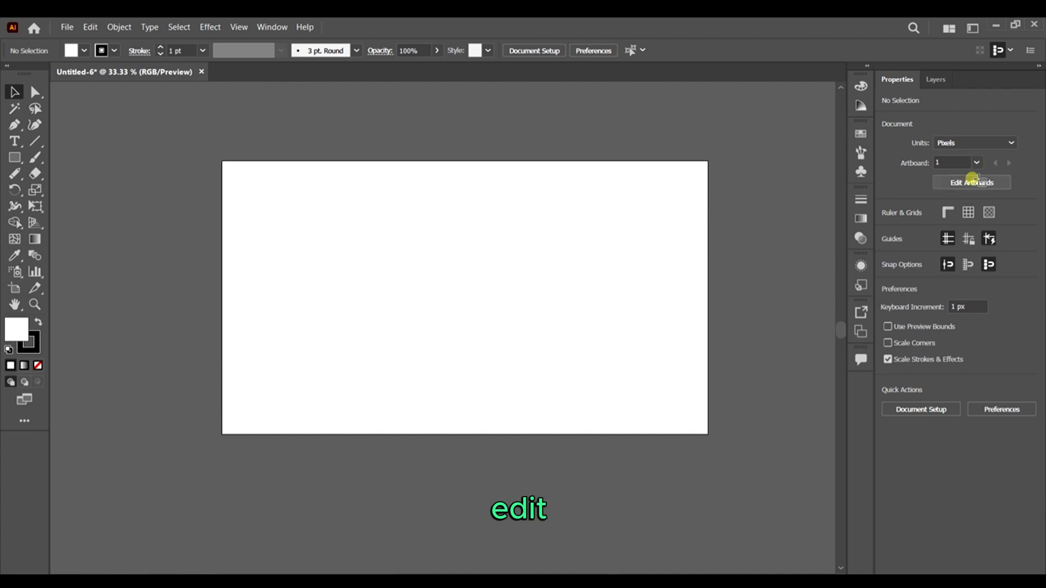
In artboard editing, move Artboard 1 left and down and narrow it to about 774 px wide
left_click(976, 183)
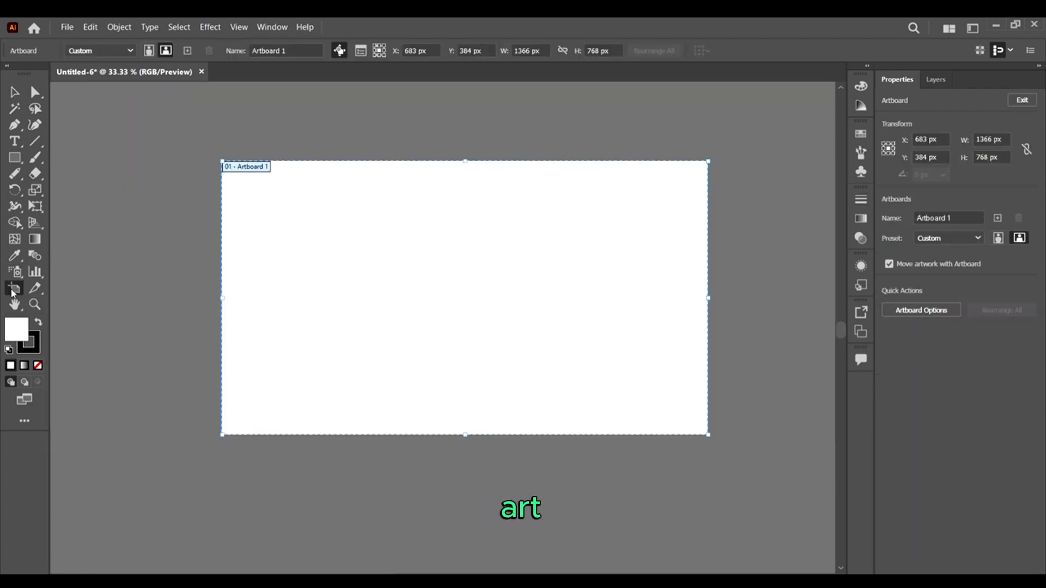
left_click_drag(463, 268, 401, 289)
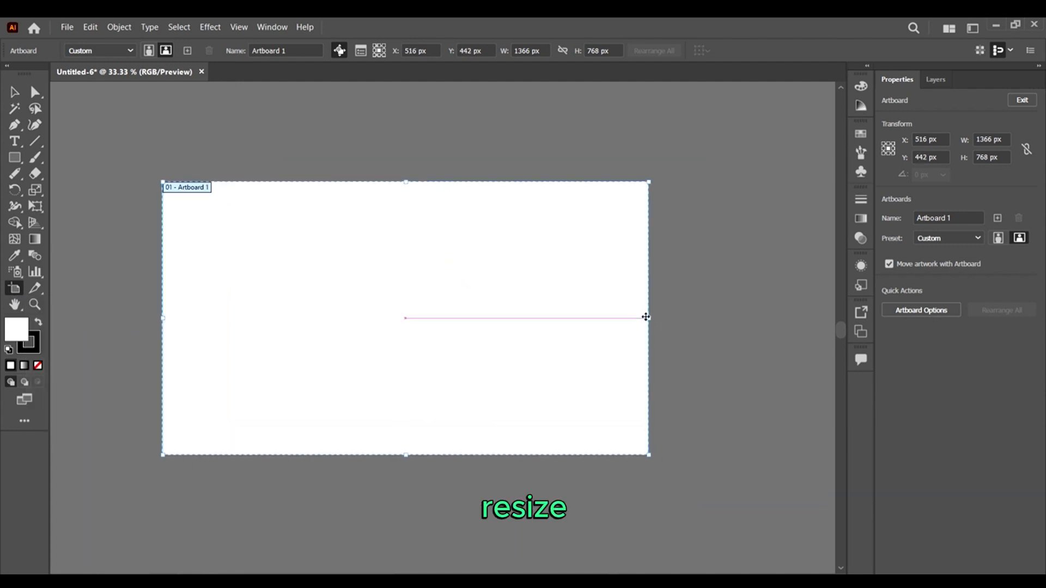
left_click_drag(648, 319, 438, 319)
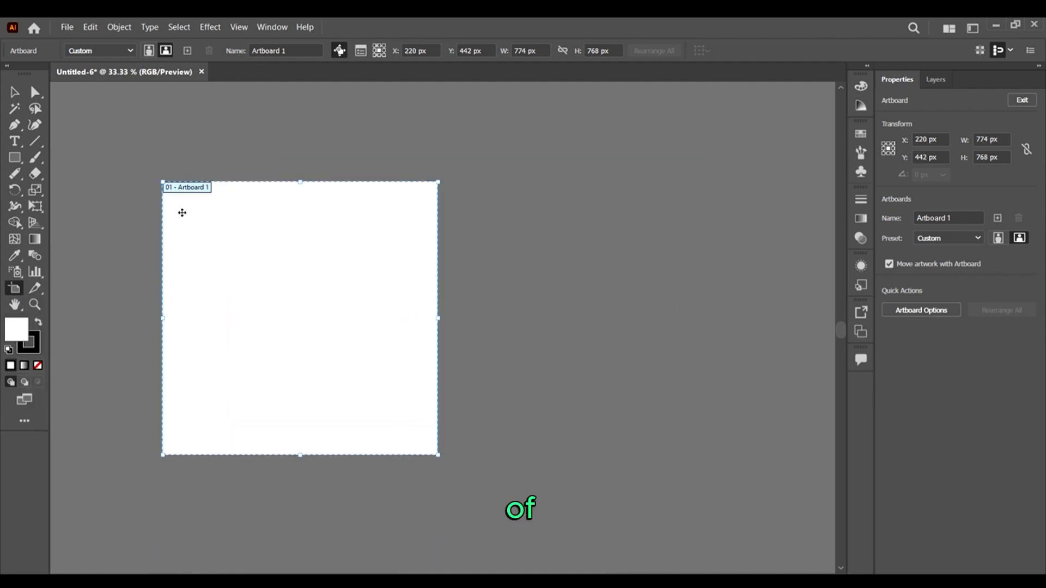
Duplicate Artboard 1 just to its right at about X 1050 px, Y 442 px, and leave artboard editing
scroll(246, 172, "down", 4)
scroll(212, 182, "up", 3)
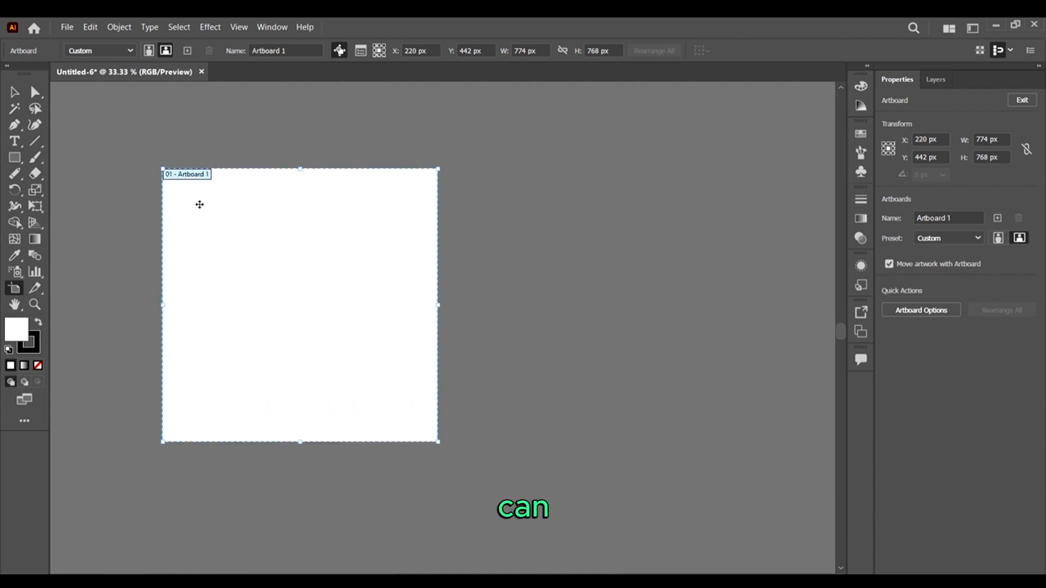
key("alt")
left_click_drag(198, 204, 499, 261)
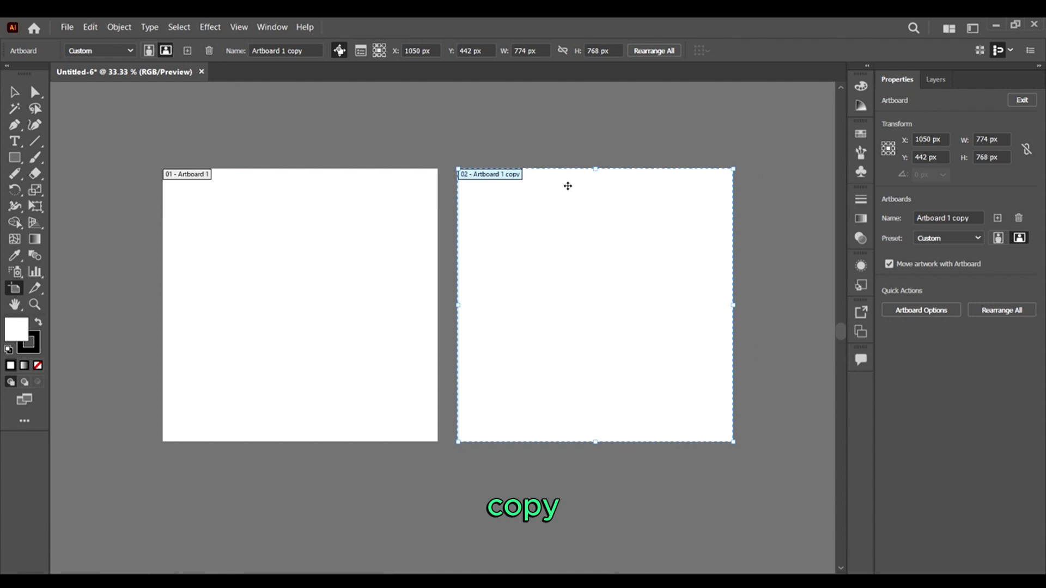
left_click(15, 93)
left_click(271, 125)
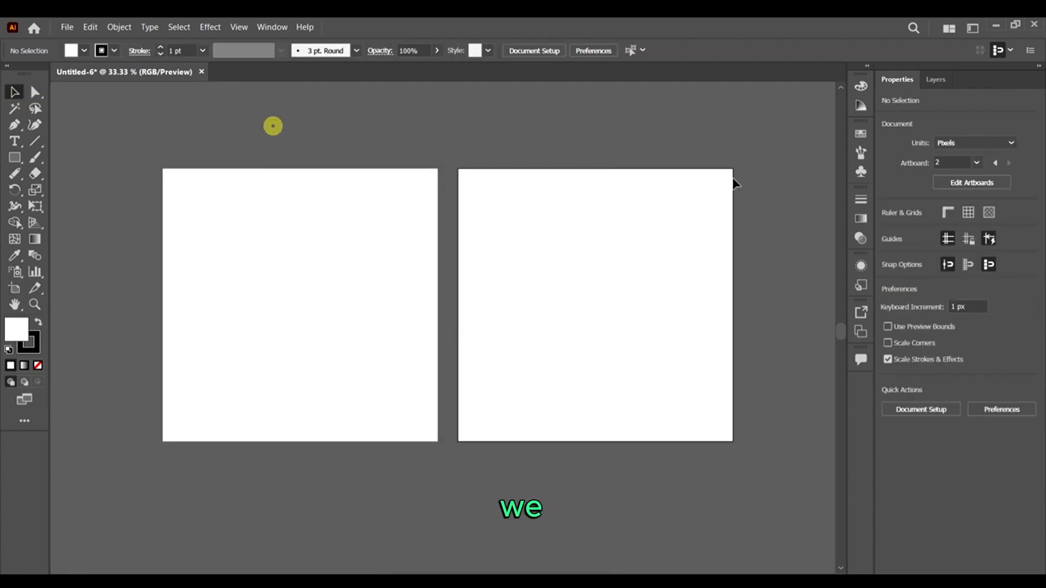
Make artboard 1 active from the document's artboard list, and switch back to artboard 2 the same way
left_click(942, 163)
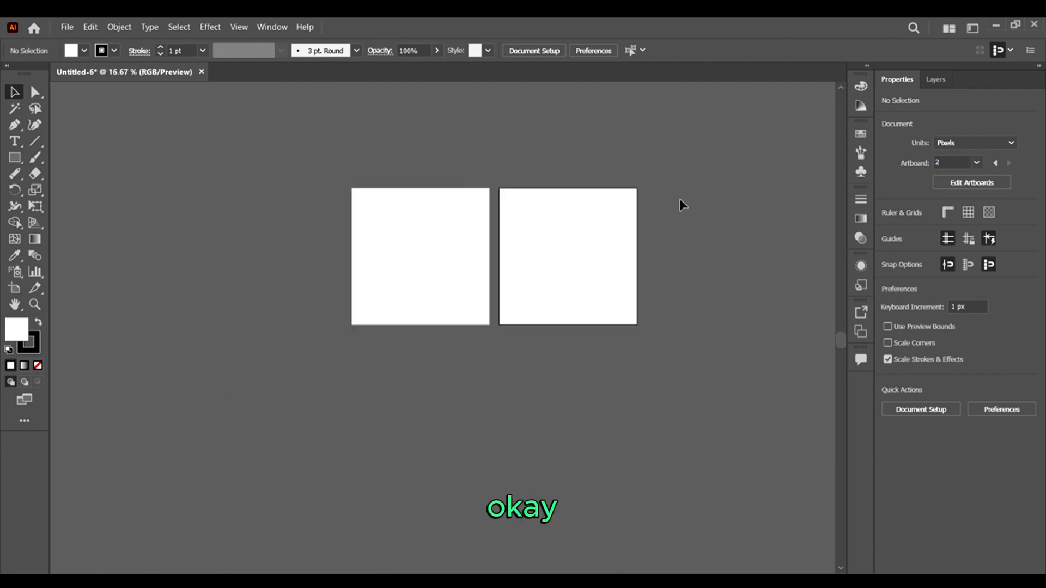
scroll(612, 207, "up", 1)
left_click(976, 162)
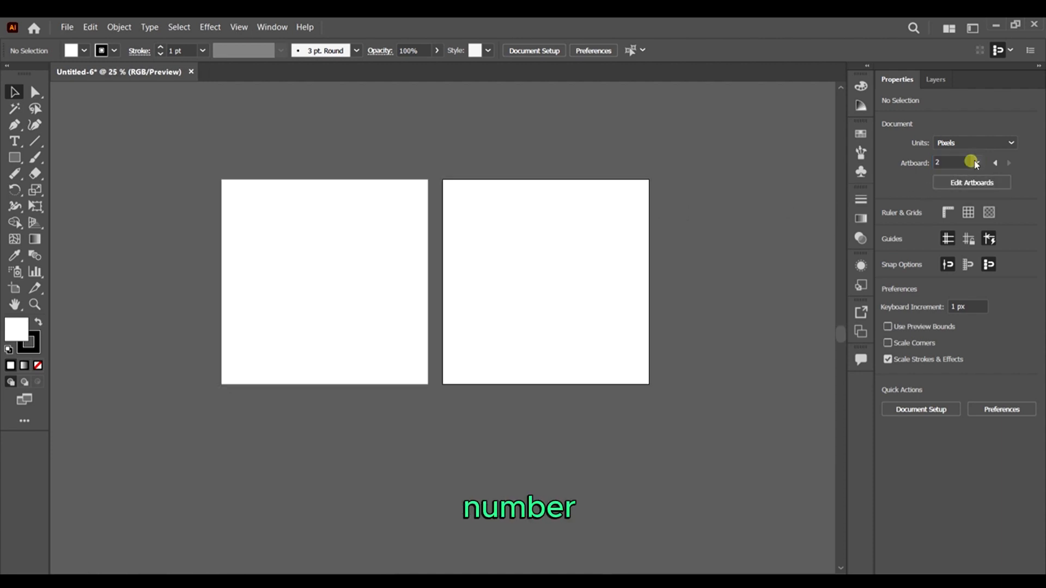
left_click(988, 180)
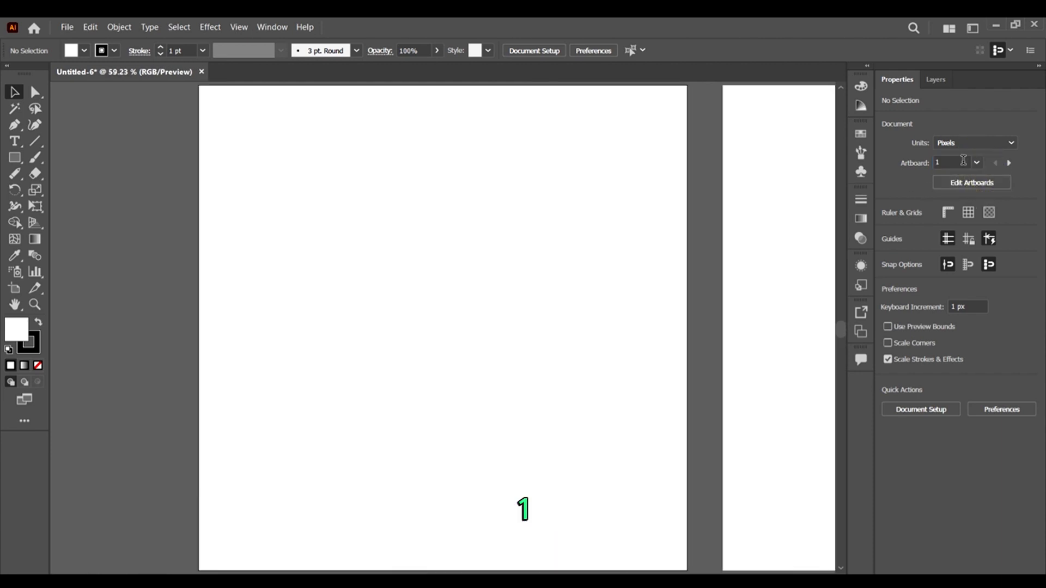
left_click(963, 162)
left_click(976, 163)
left_click(989, 192)
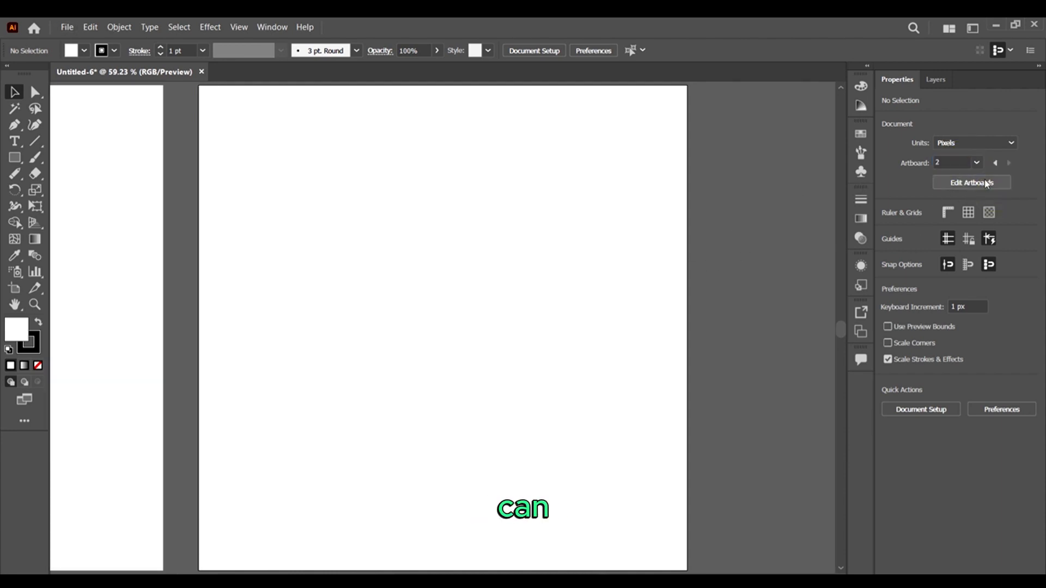
Step back and forth between the previous and next artboards, ending on artboard 1
left_click(995, 163)
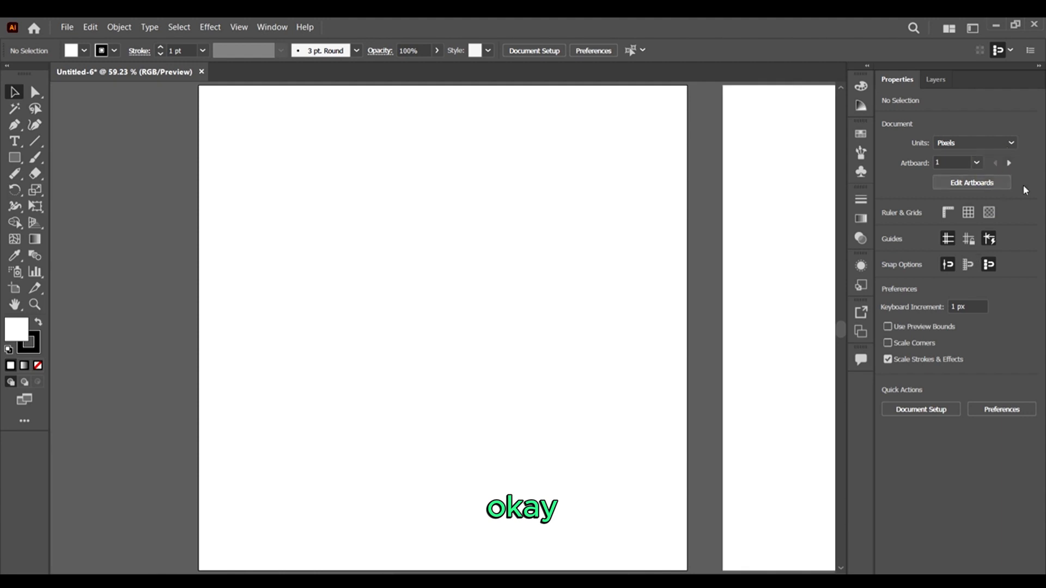
left_click(1008, 163)
left_click(995, 163)
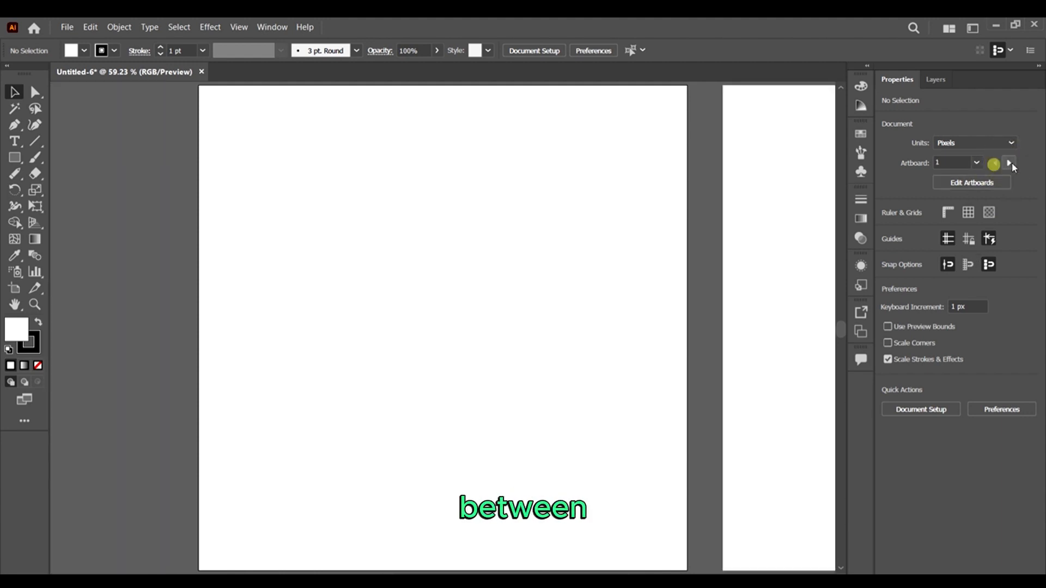
left_click(1009, 163)
left_click(995, 163)
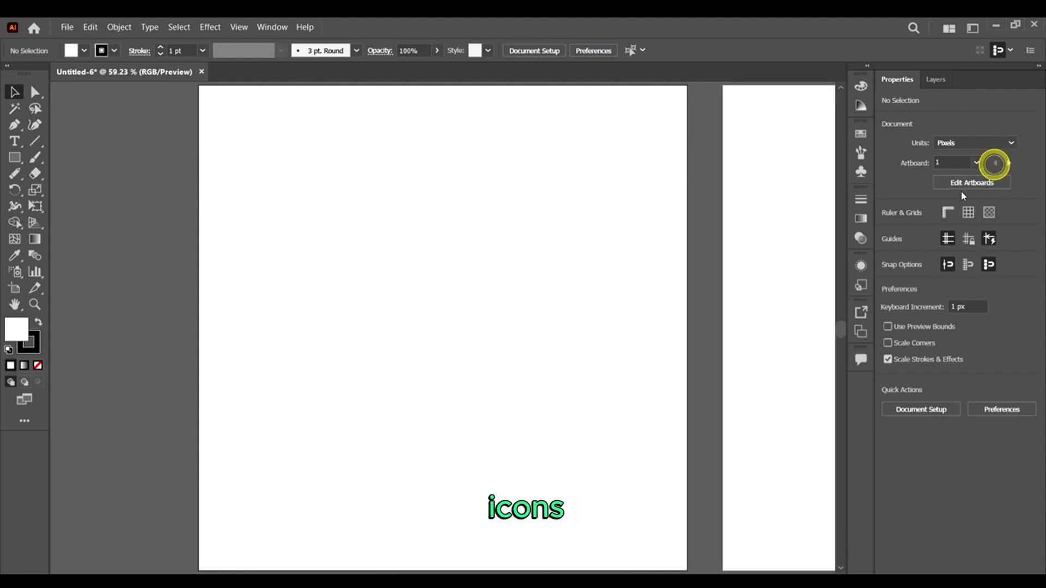
Make artboard 2 active directly on the canvas with both artboards in view
scroll(375, 279, "down", 3)
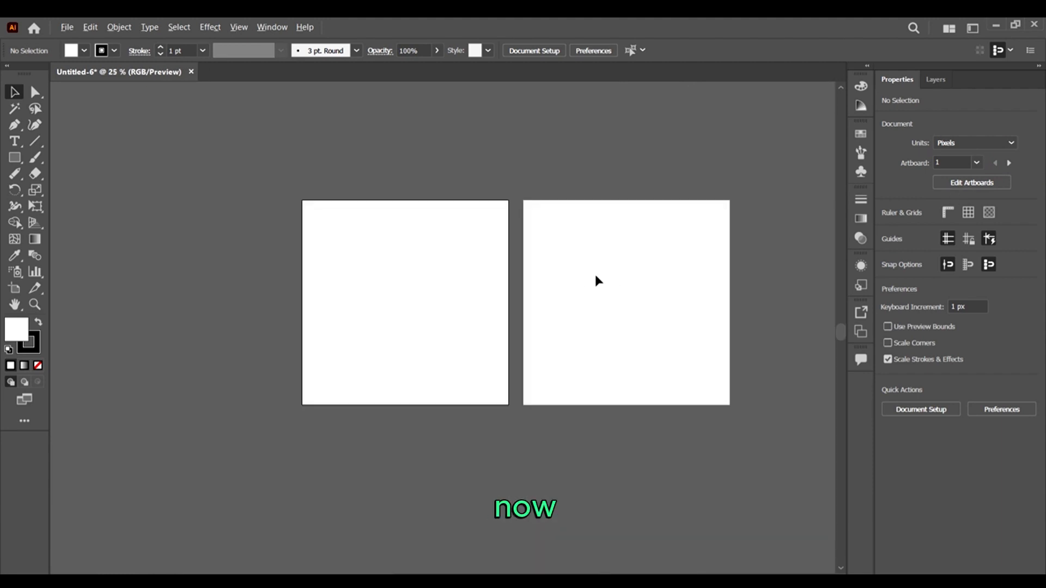
scroll(596, 275, "up", 1)
left_click(640, 197)
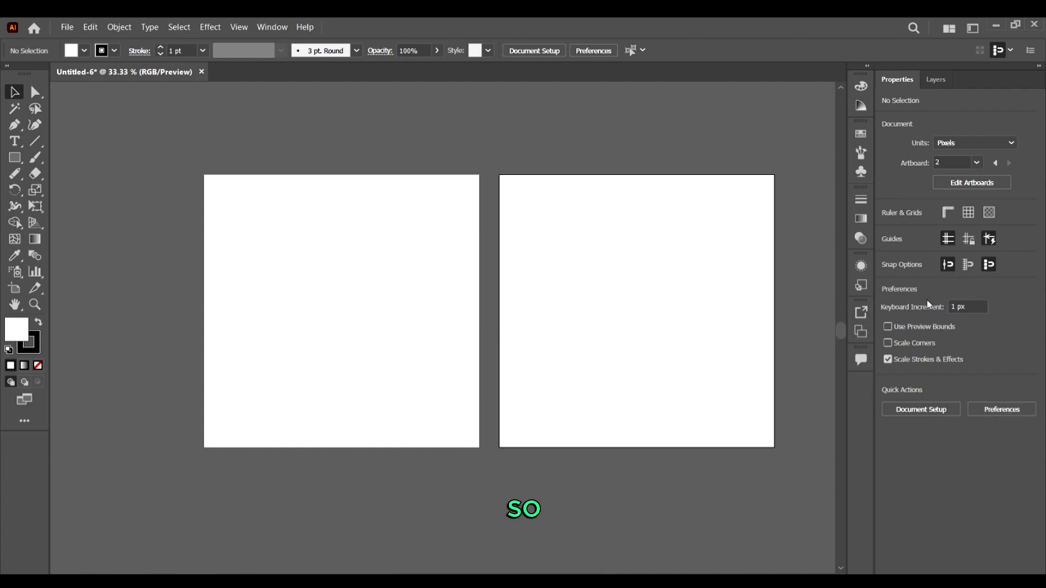
scroll(241, 254, "right", 2)
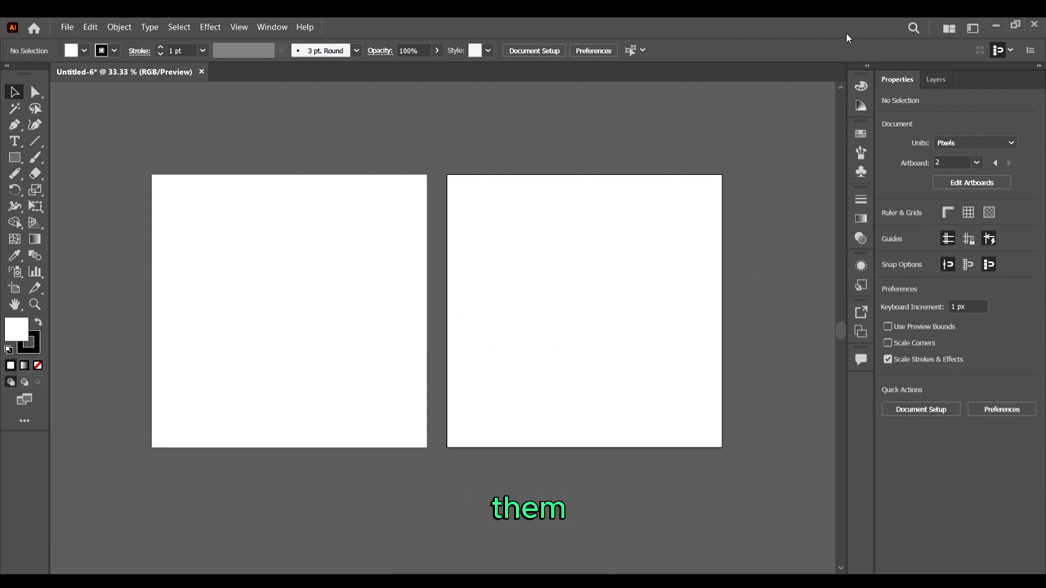
scroll(428, 266, "down", 2)
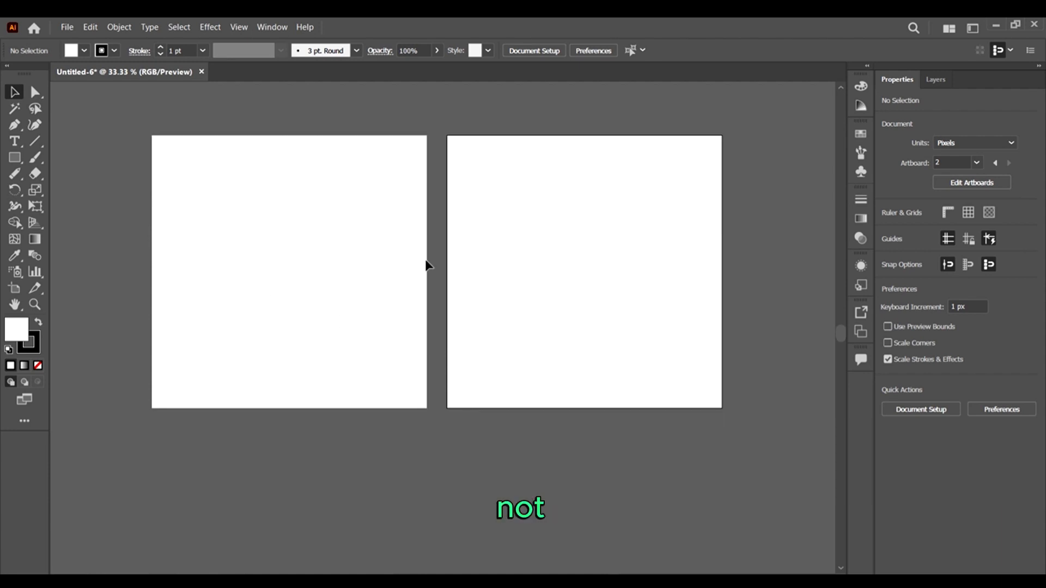
scroll(182, 226, "left", 1)
scroll(222, 183, "up", 1)
scroll(325, 224, "up", 1)
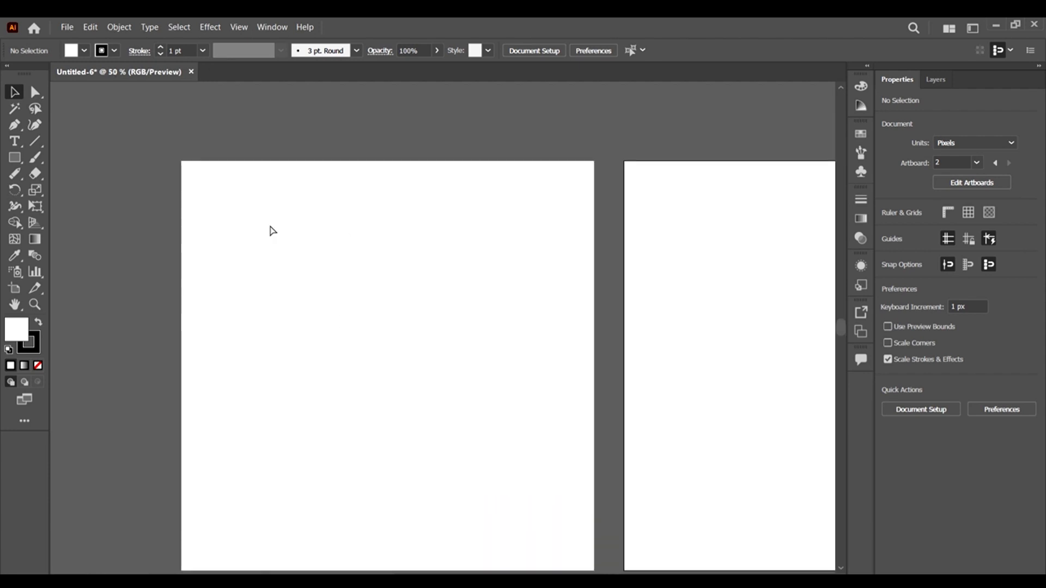
Display the Brushes panel from the full list of available panels, and collapse and reopen it from its dock
scroll(271, 230, "right", 1)
scroll(303, 233, "down", 1)
left_click(260, 29)
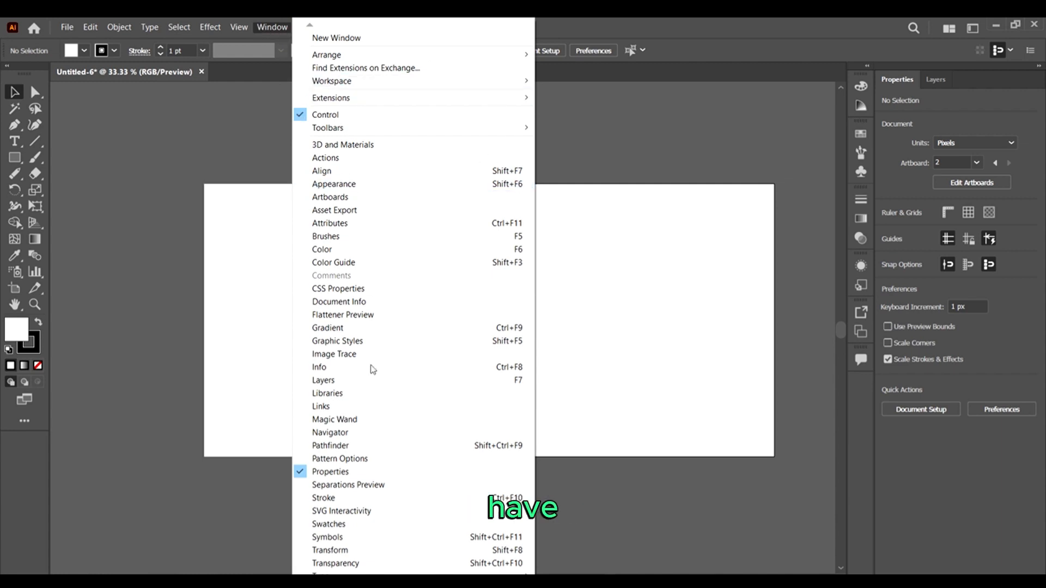
mouse_move(319, 578)
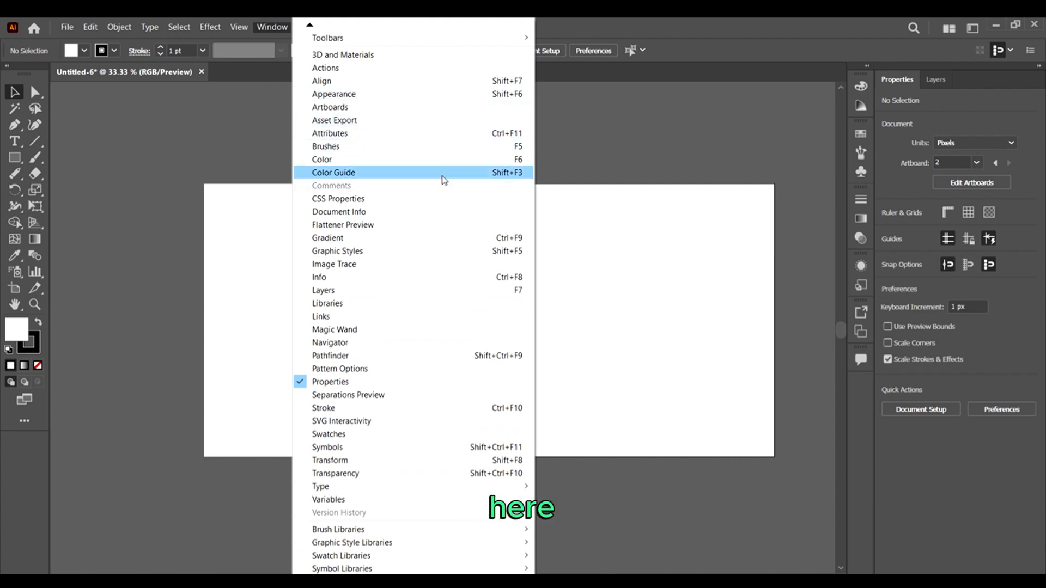
left_click(359, 151)
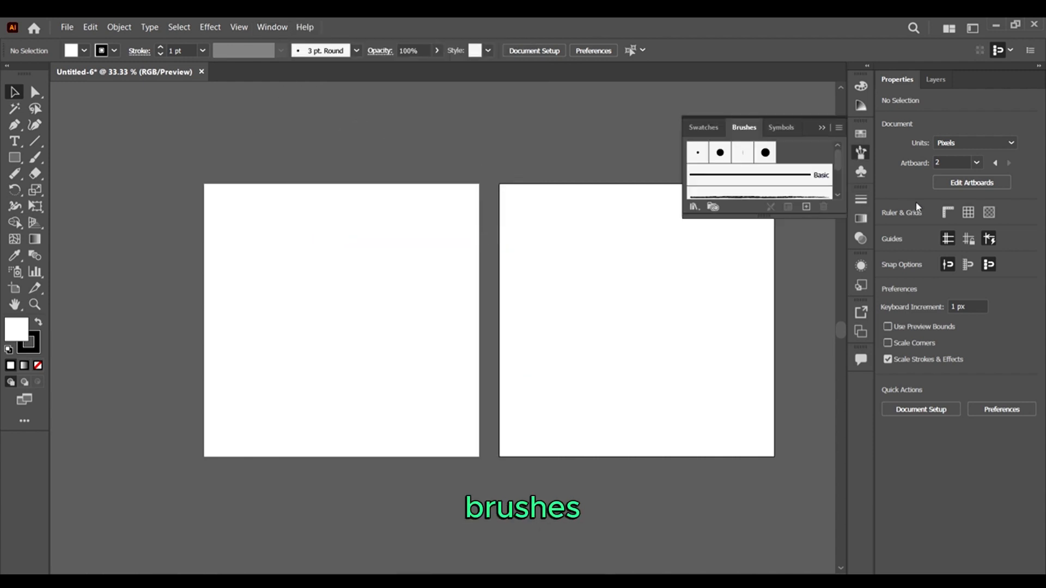
left_click(862, 152)
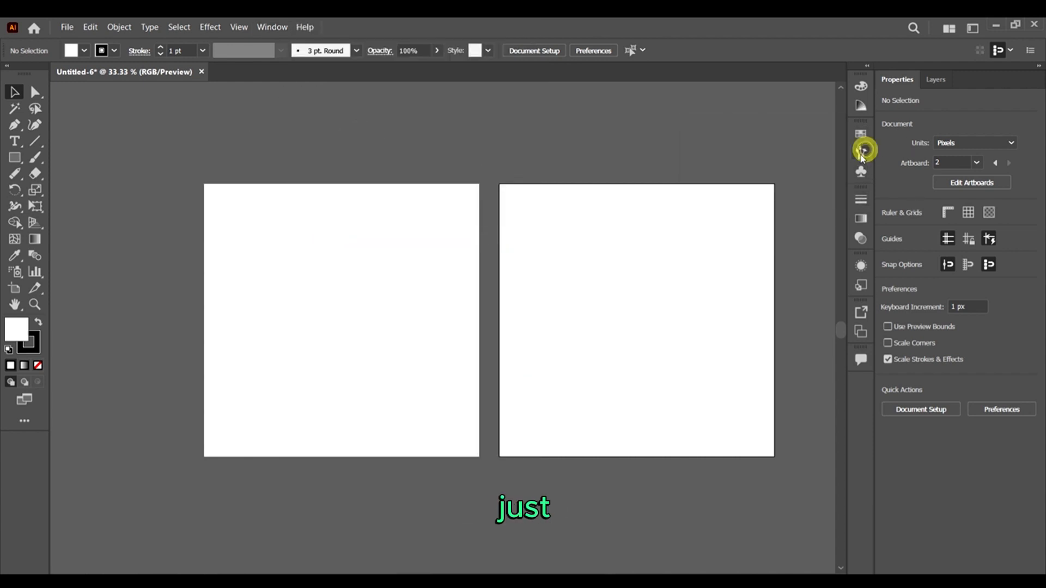
left_click(862, 154)
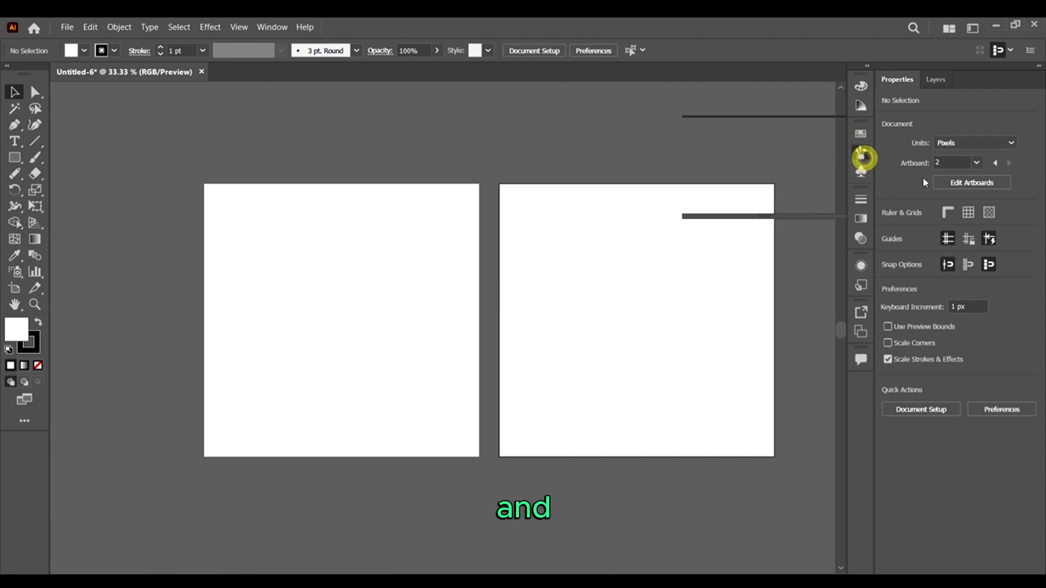
left_click(862, 153)
Expand and collapse the docked Swatches, Color Guide and Color panels one after another
left_click(862, 133)
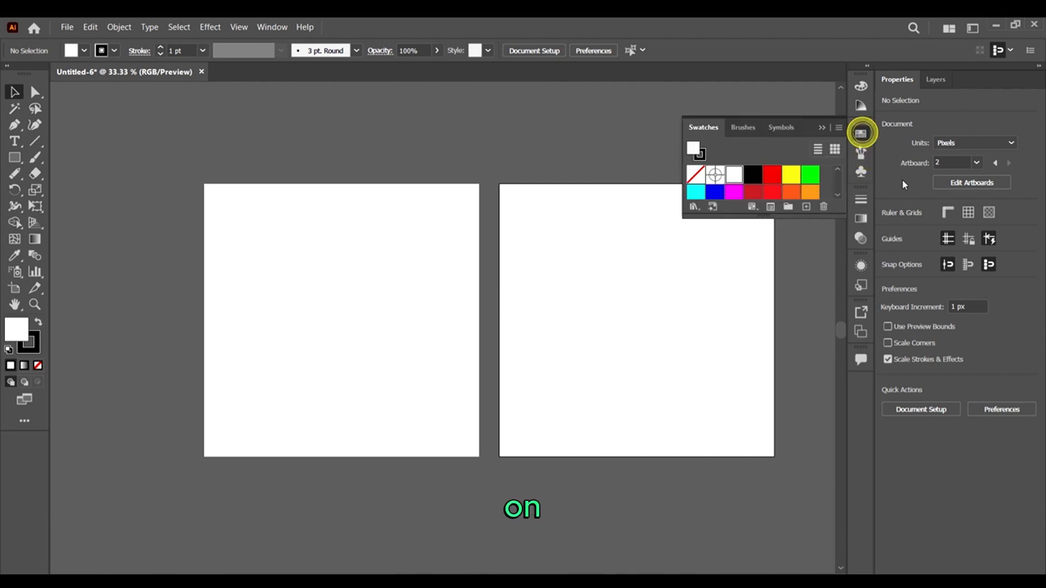
left_click(861, 134)
left_click(861, 104)
left_click(861, 107)
left_click(862, 87)
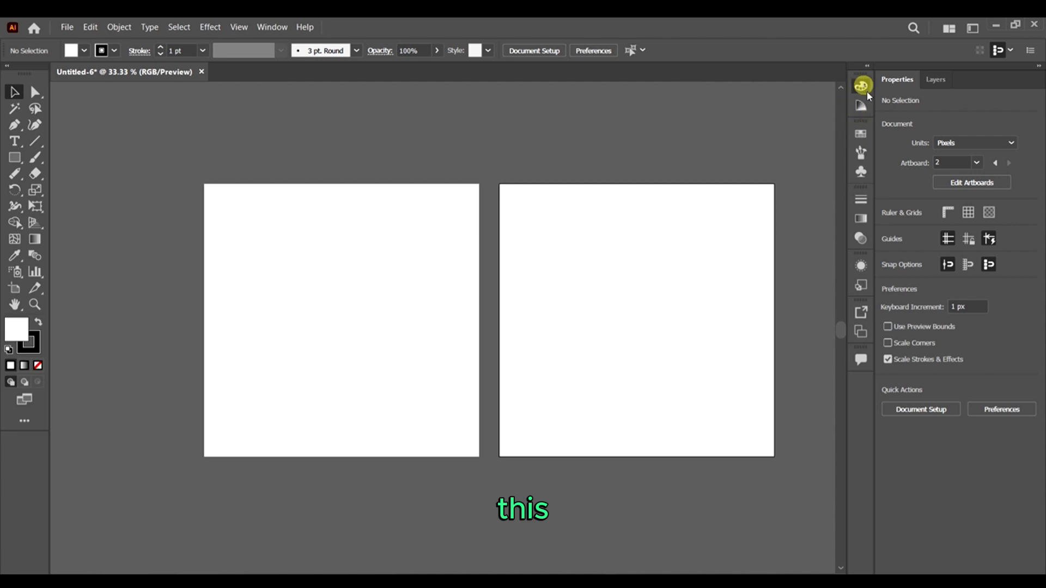
left_click(862, 87)
left_click(861, 86)
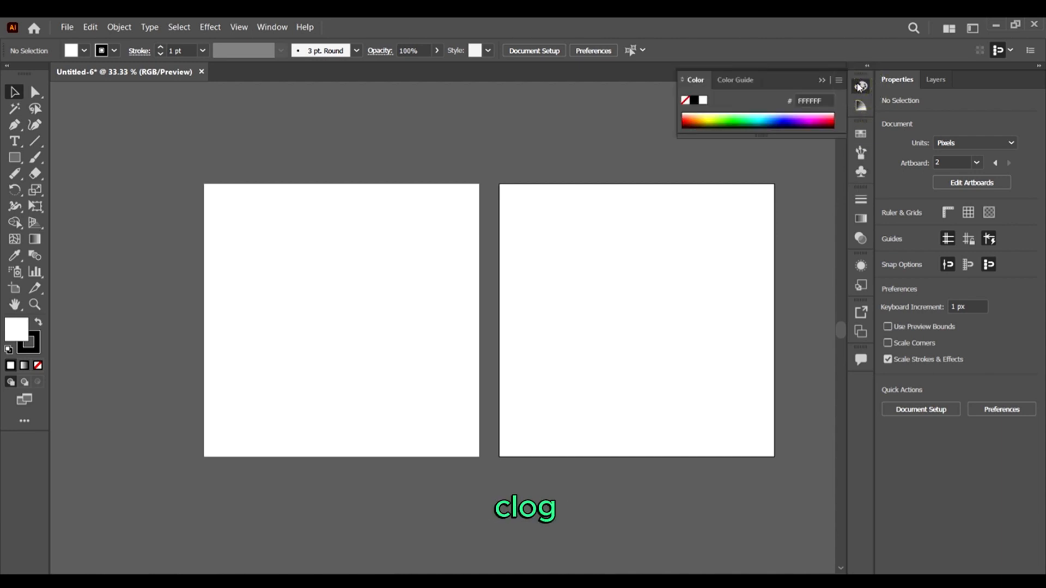
Switch between Color Guide and Color, and go through the grouped Swatches, Brushes and Symbols panels
left_click(750, 80)
left_click(861, 86)
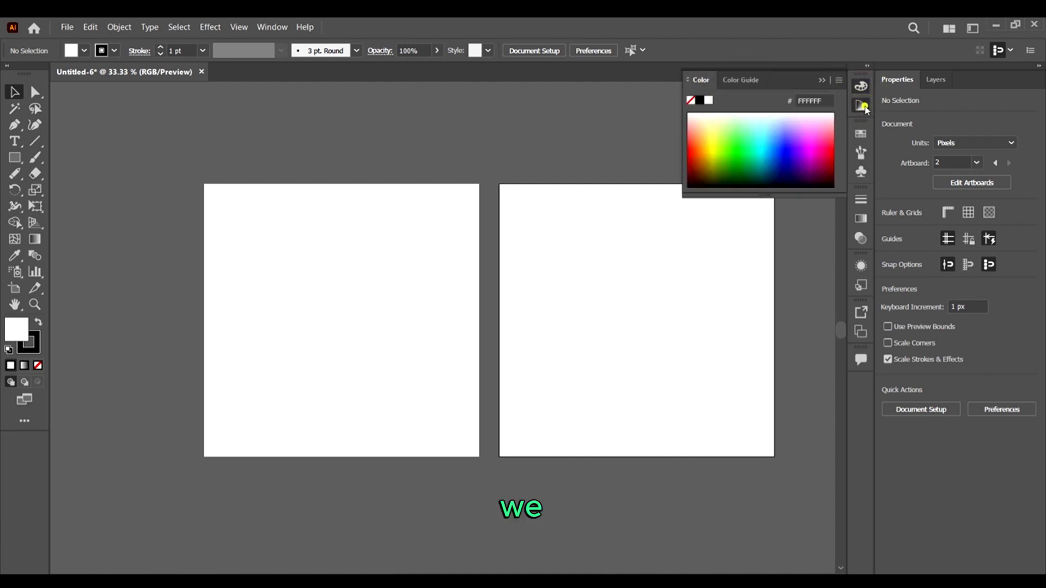
left_click(861, 106)
left_click(861, 136)
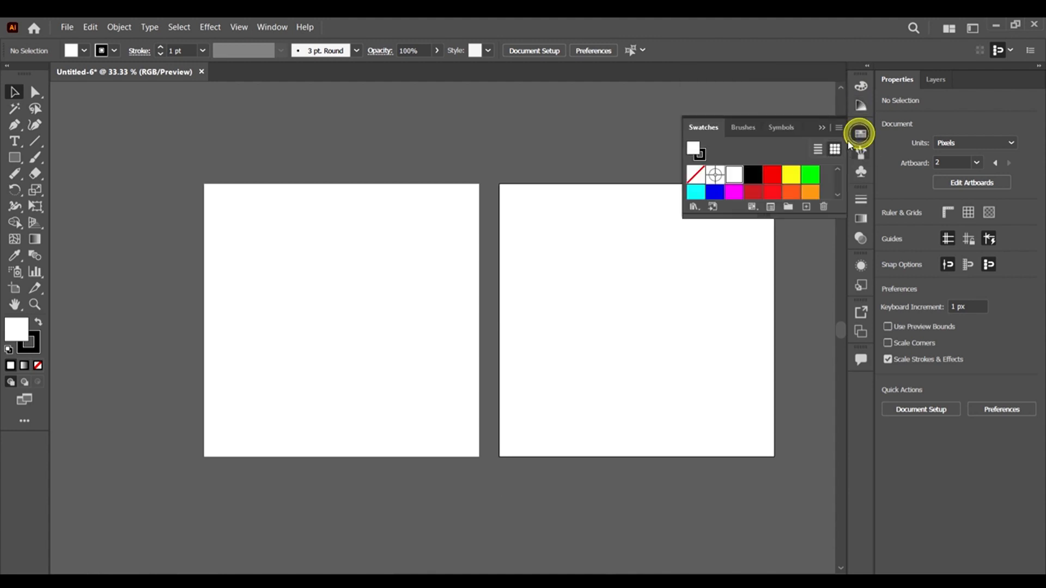
left_click(742, 127)
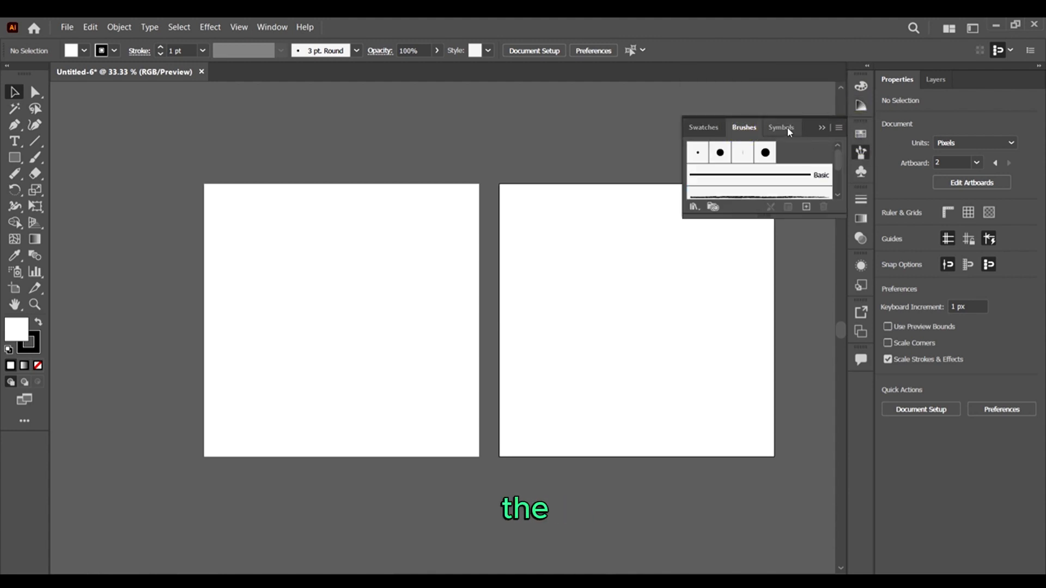
left_click(782, 126)
Look through the grouped Stroke, Gradient and Transparency panels
left_click(862, 199)
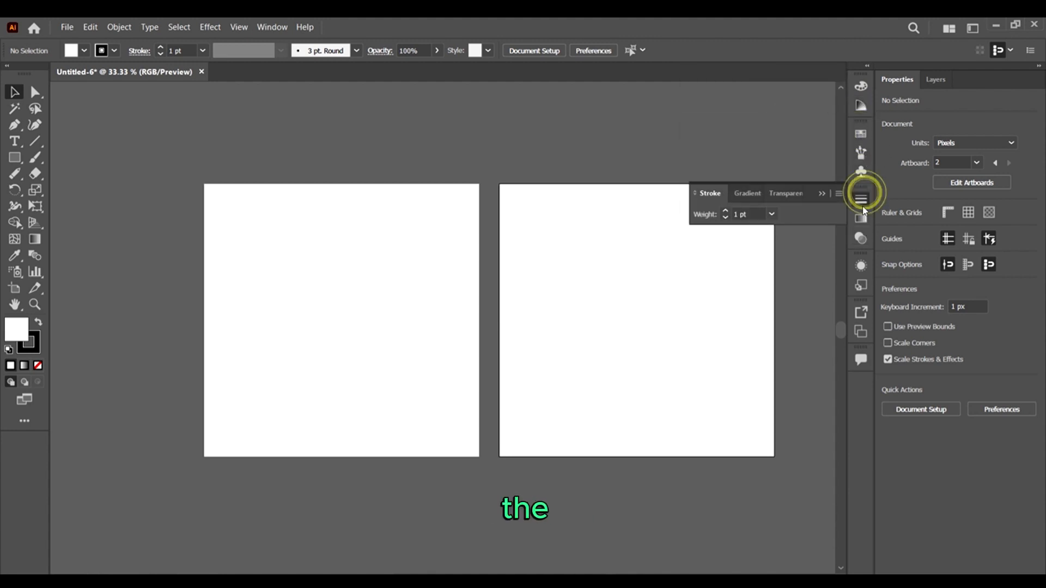
left_click(744, 193)
left_click(787, 194)
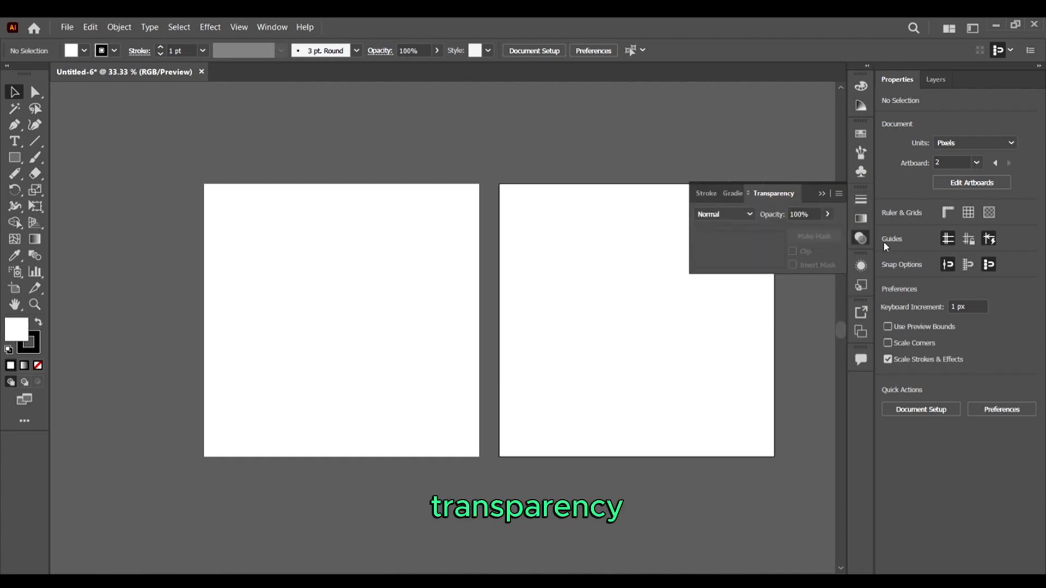
View the Appearance, Graphic Styles, Asset Export and Artboards panels in turn, and collapse the last one
left_click(860, 265)
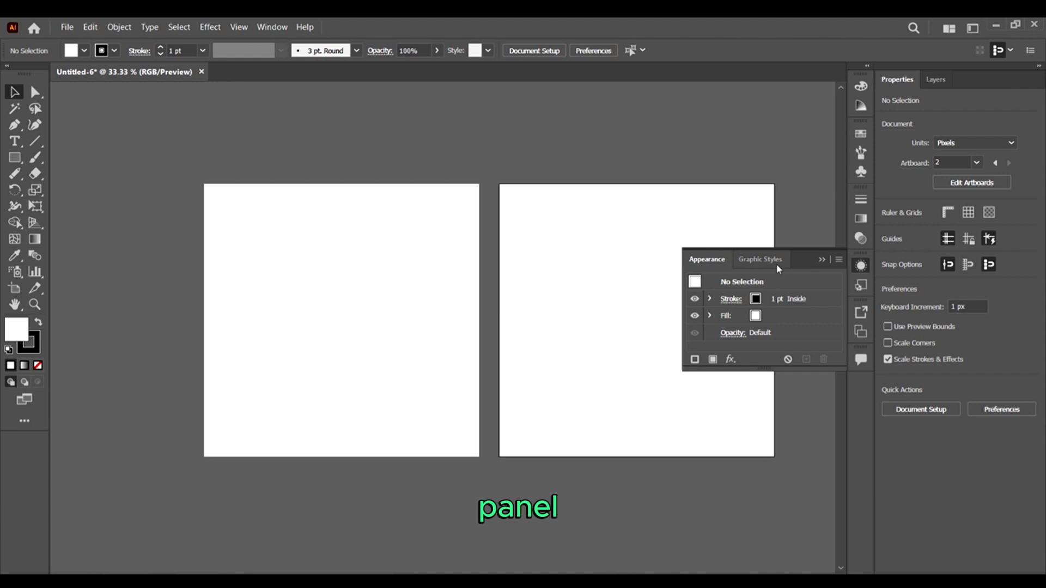
left_click(778, 262)
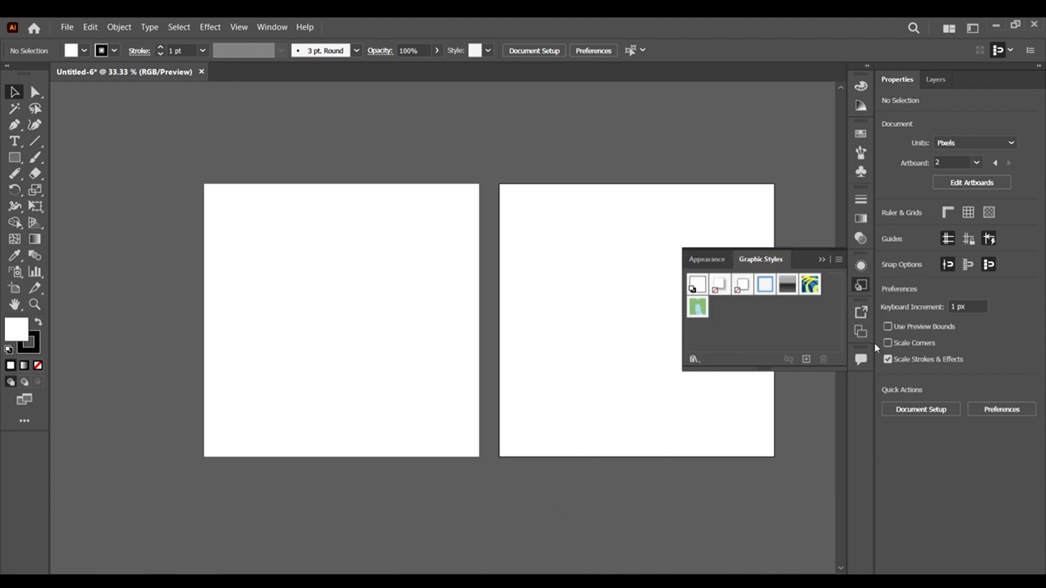
left_click(860, 313)
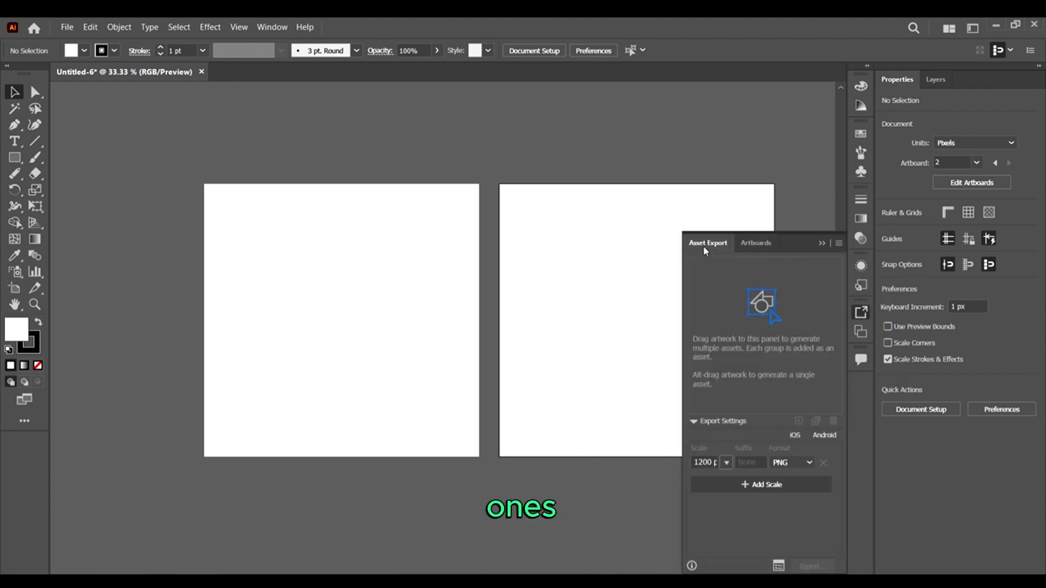
left_click(757, 243)
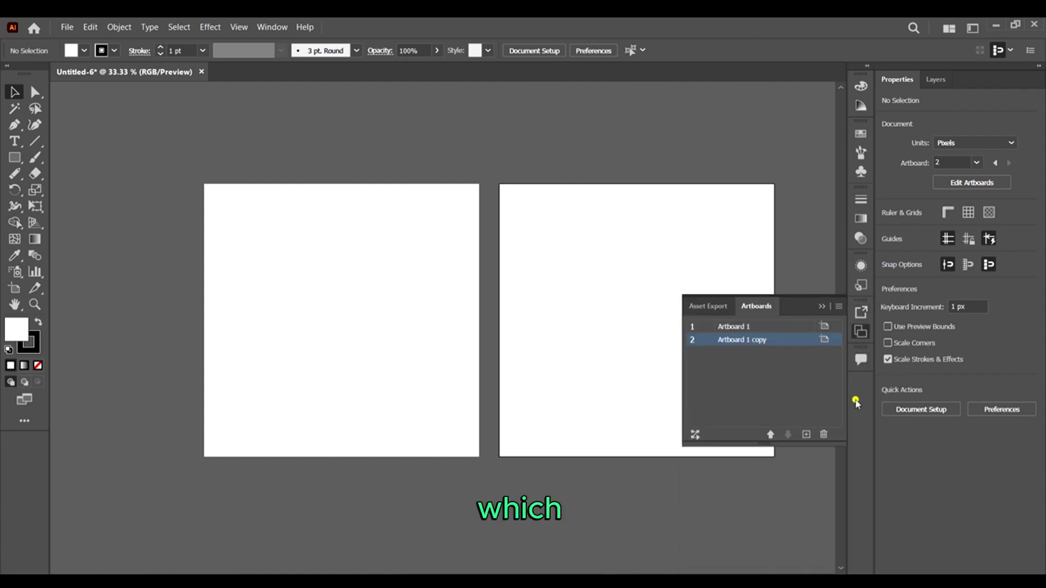
left_click(826, 305)
Detach the Comments panel from the dock, expand it as a floating panel over the artboards, and close it
left_click_drag(861, 360, 692, 374)
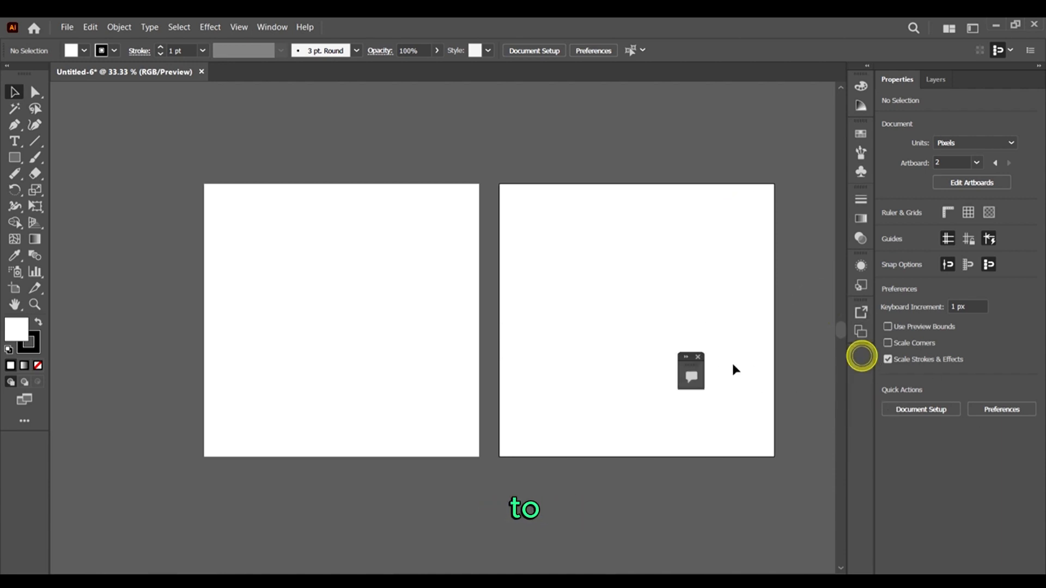
left_click(693, 375)
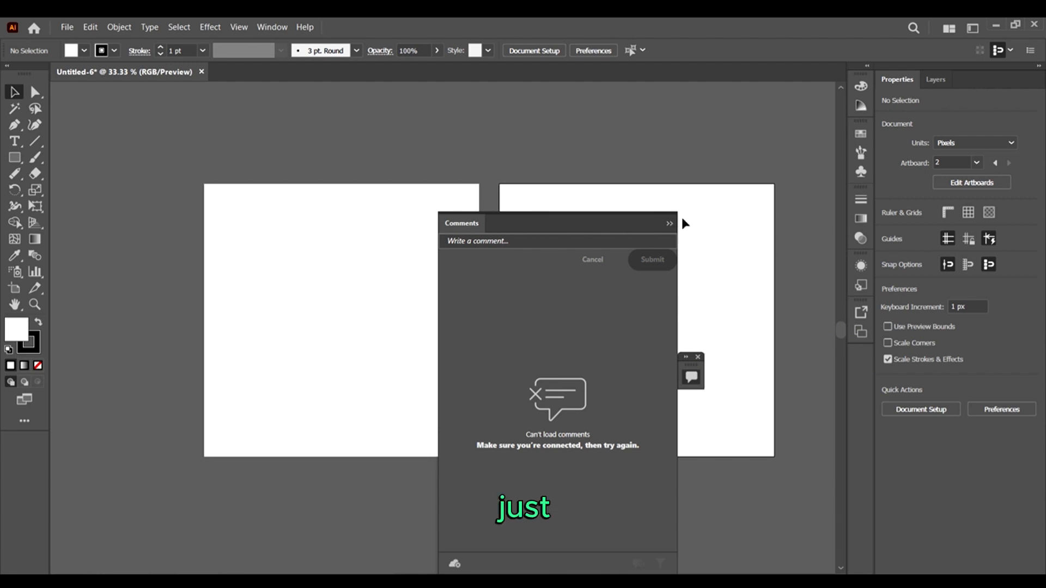
left_click_drag(595, 225, 641, 175)
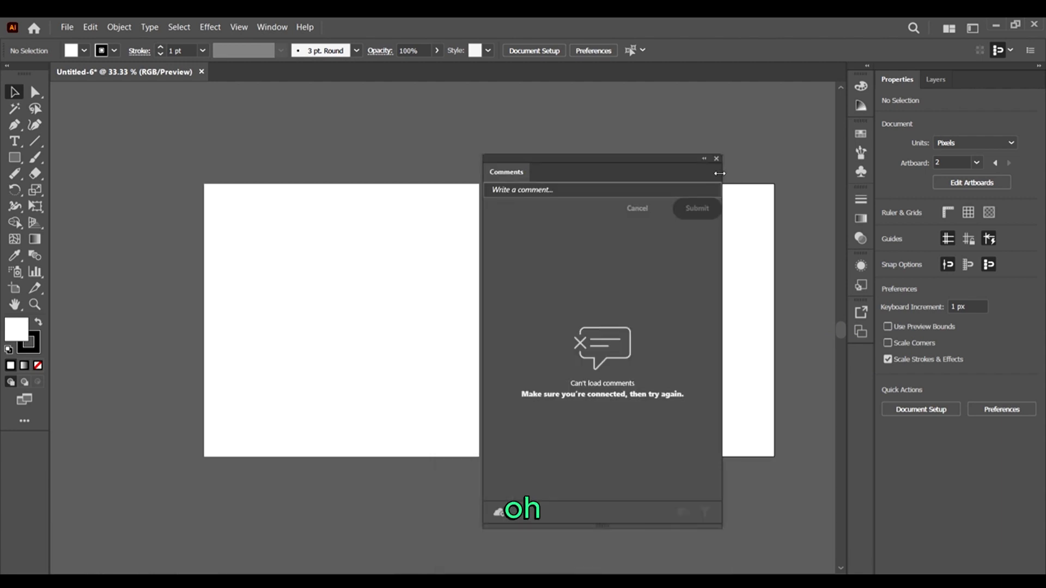
left_click(717, 156)
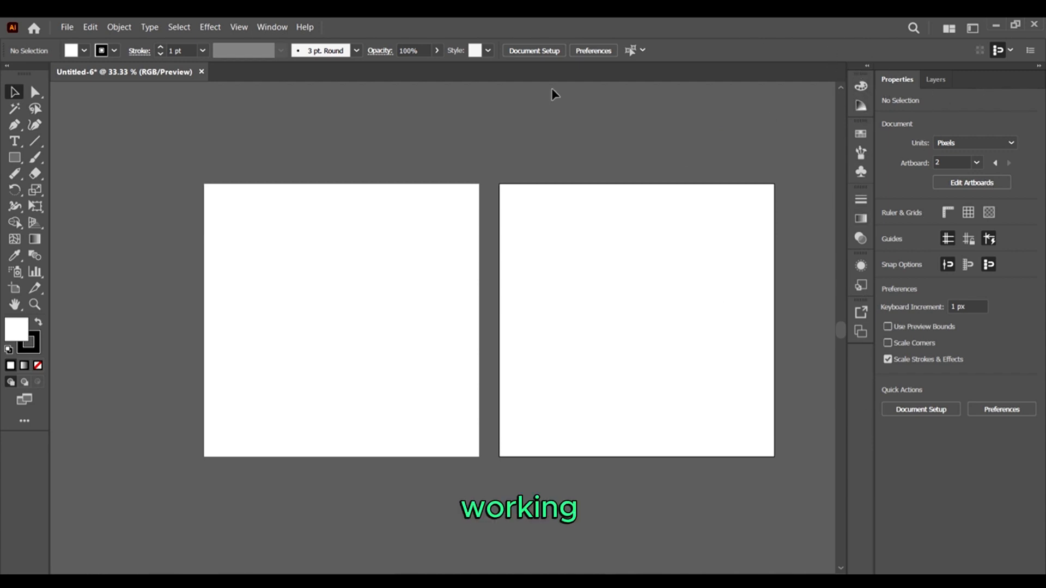
View the document's Layers panel and return to Properties
scroll(485, 274, "right", 2)
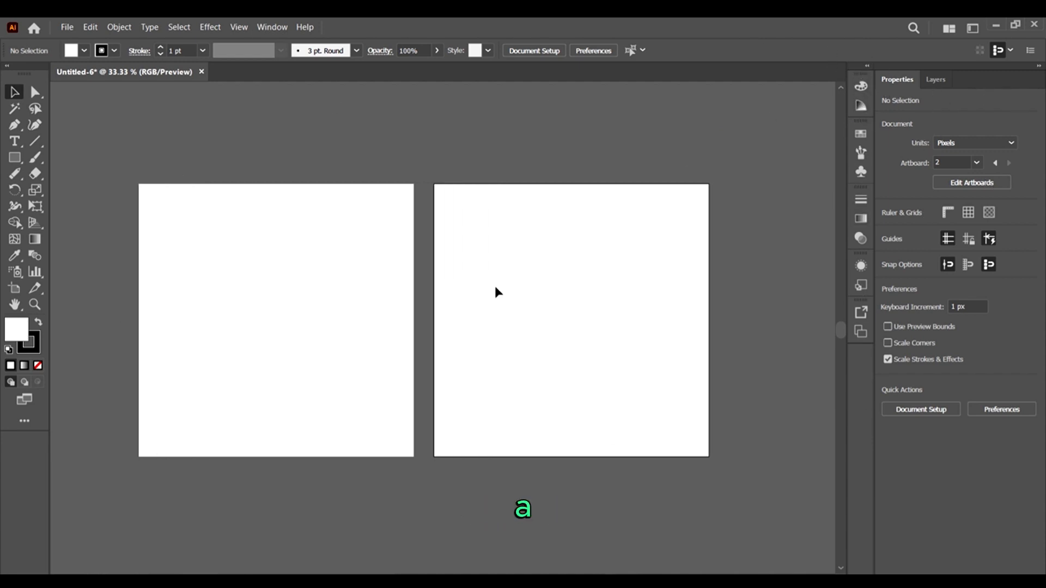
scroll(495, 286, "down", 1)
scroll(556, 255, "down", 1)
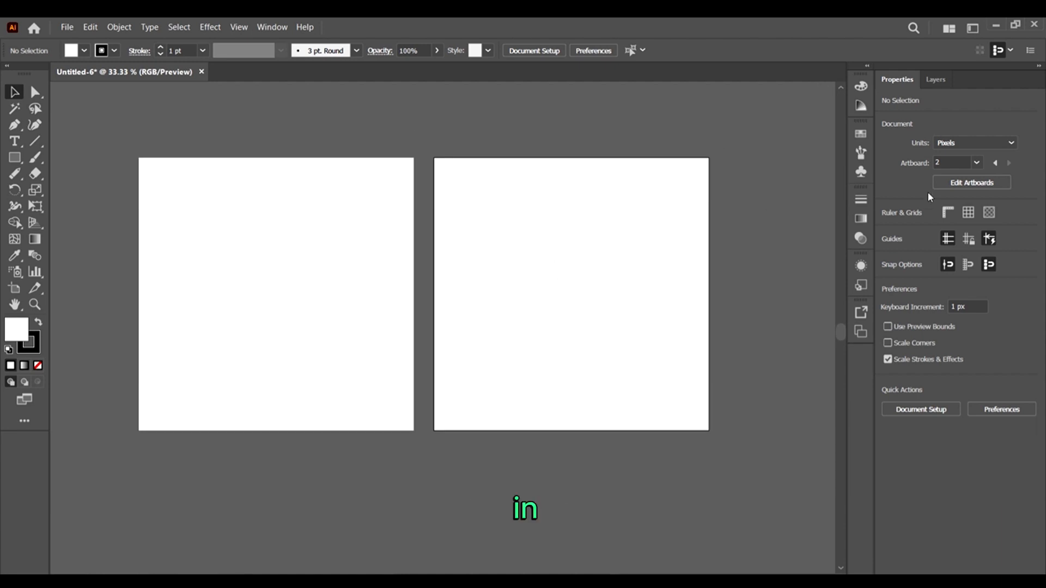
left_click(936, 80)
left_click(897, 80)
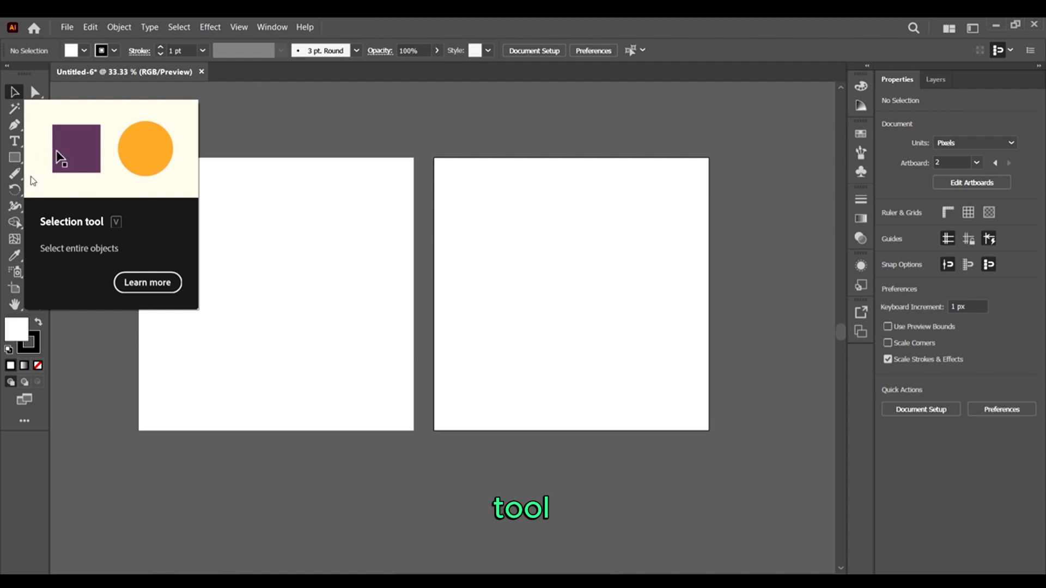
Draw a rectangle about 426 x 357 px on artboard 1 and one about 263 x 78 px above the artboard
left_click(15, 157)
left_click_drag(253, 247, 405, 374)
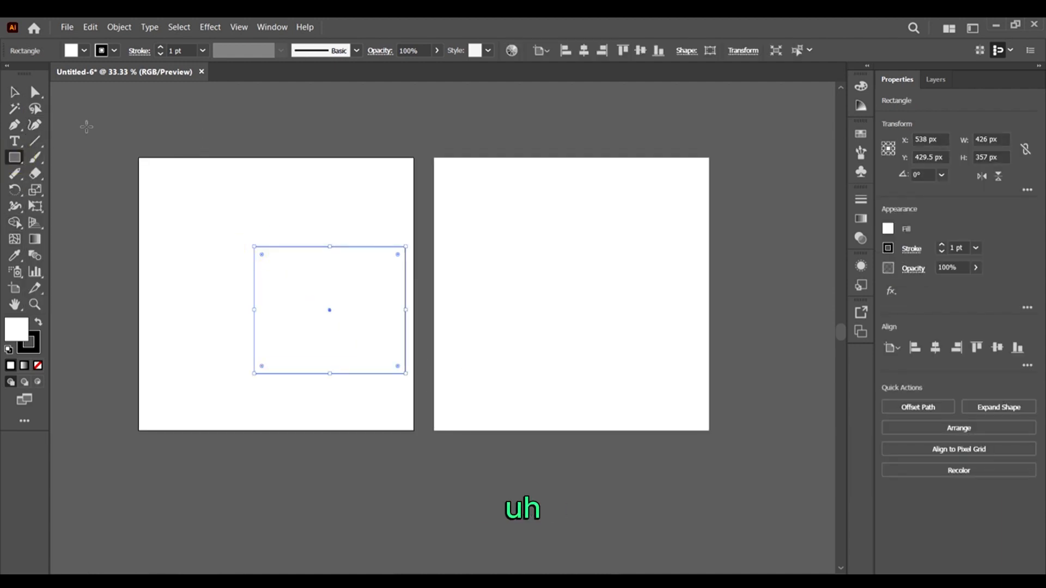
mouse_move(87, 122)
left_mouse_down()
mouse_move(181, 150)
mouse_move(230, 87)
mouse_move(156, 132)
left_mouse_up()
Move the larger rectangle off artboard 1 onto the empty canvas to the artboard's left
left_click(15, 92)
left_click(289, 107)
left_click_drag(354, 313, 148, 432)
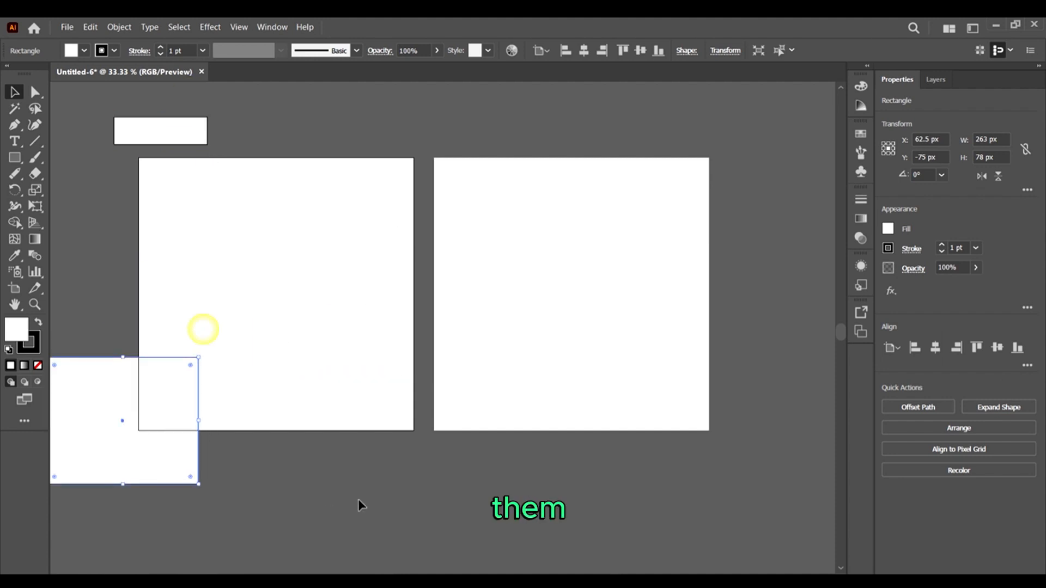
scroll(306, 426, "left", 5)
scroll(306, 424, "up", 1)
mouse_move(307, 427)
left_mouse_down()
mouse_move(209, 218)
mouse_move(219, 301)
left_mouse_up()
Scale the larger rectangle down beside artboard 1, and place the smaller one above it, stretched taller
scroll(420, 293, "down", 1)
left_click_drag(311, 355, 257, 289)
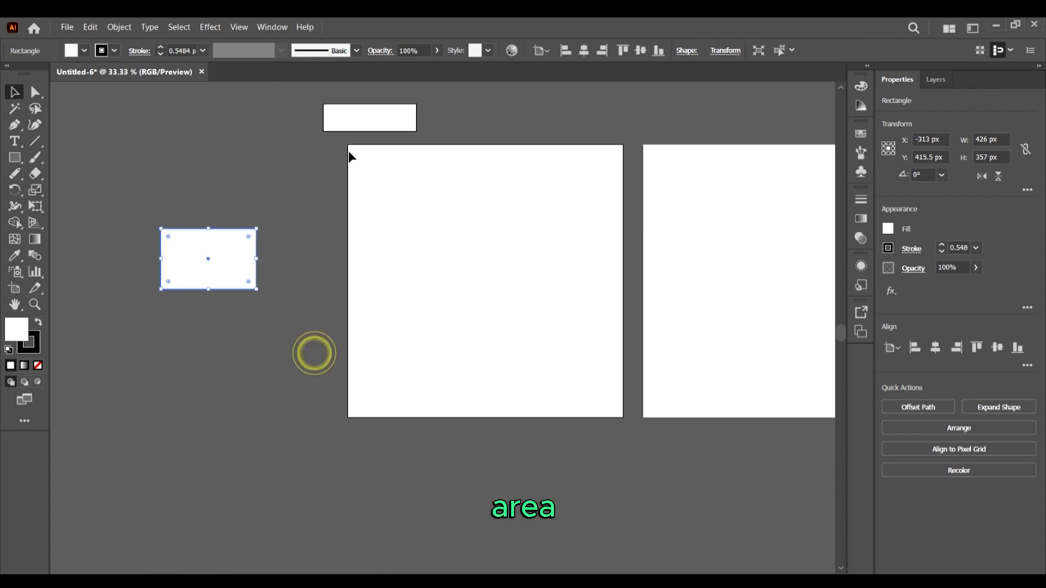
left_click_drag(349, 116, 209, 145)
left_click(345, 231)
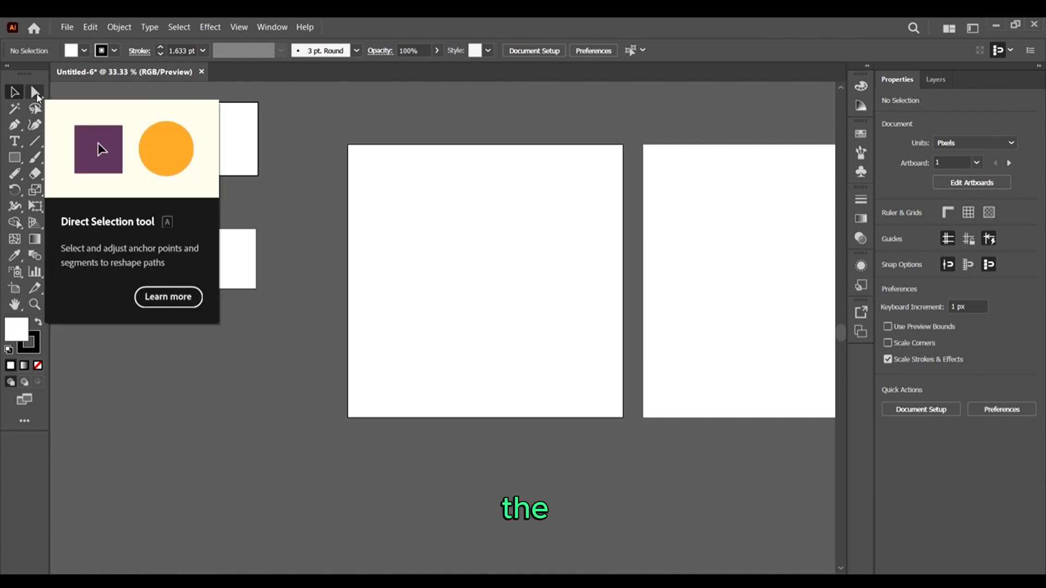
Pull the upper rectangle's lower-right corner point outward with Direct Selection and round that corner to a radius of about 152 px
left_click(35, 93)
left_click(274, 209)
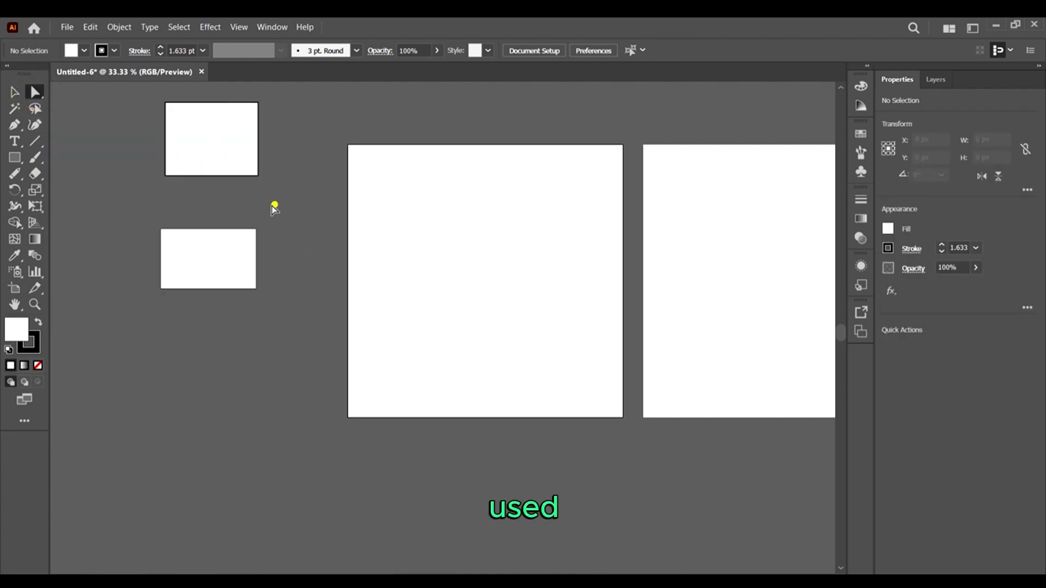
left_click_drag(274, 205, 106, 155)
left_click(221, 215)
left_click(276, 180)
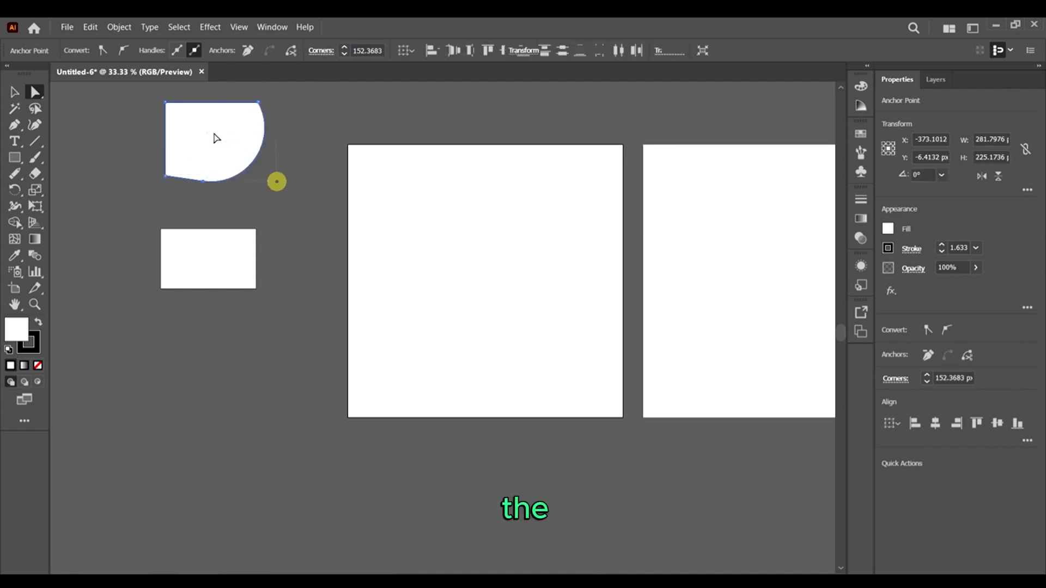
Make the upper shape's lower-right corner sharp, with its anchor point extended outward to X -106 px, Y 148 px
left_click(209, 136)
left_click_drag(210, 133, 340, 214)
left_click(309, 196)
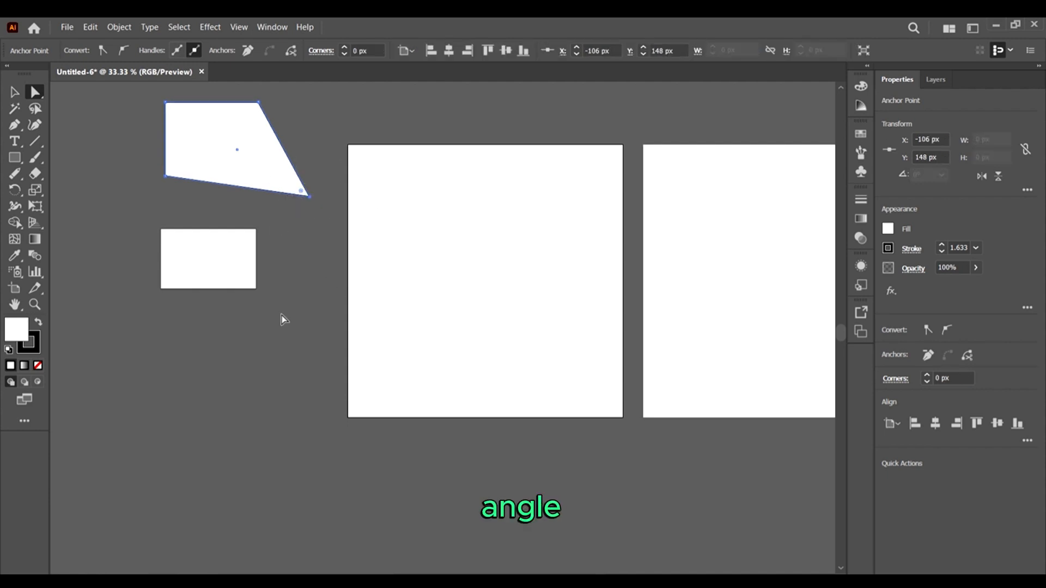
Select only the lower rectangle's bottom-right anchor point, and return to the Selection tool with nothing selected
left_click_drag(319, 341, 206, 254)
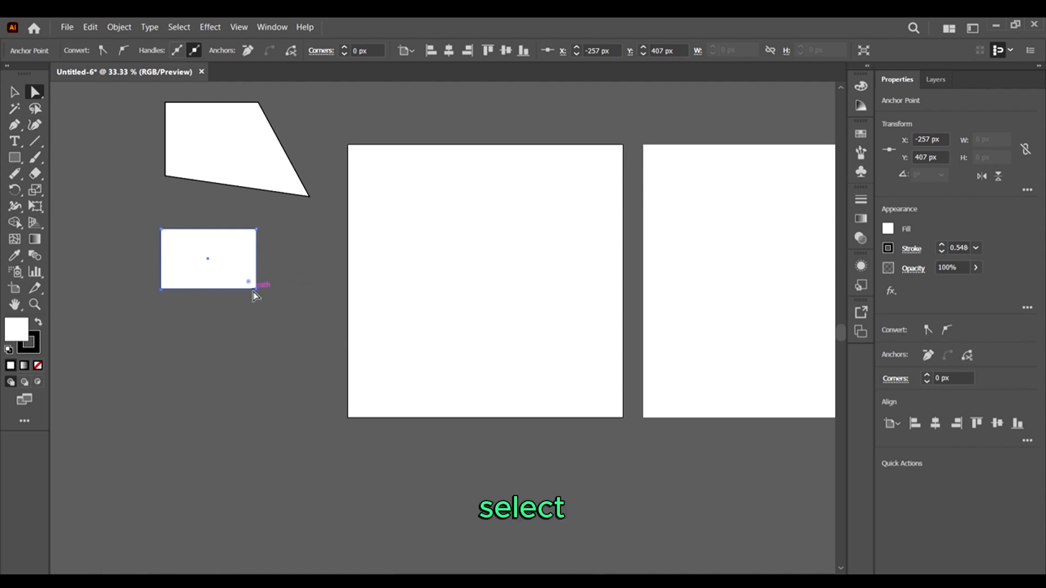
left_click(17, 90)
left_click(84, 100)
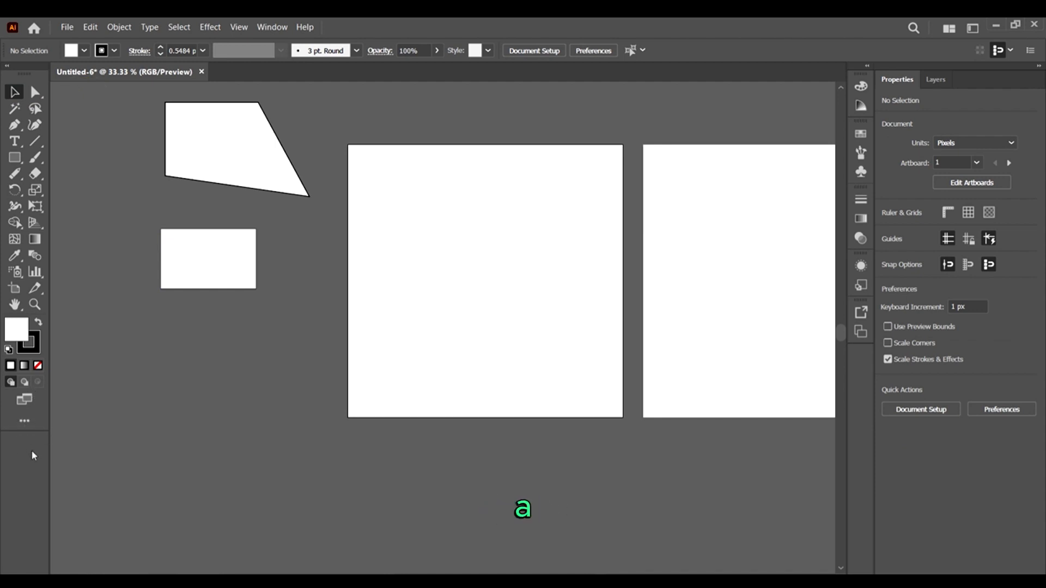
Open the complete tool collection and browse its Select, Draw, Type, Paint and Modify groups
left_click(24, 422)
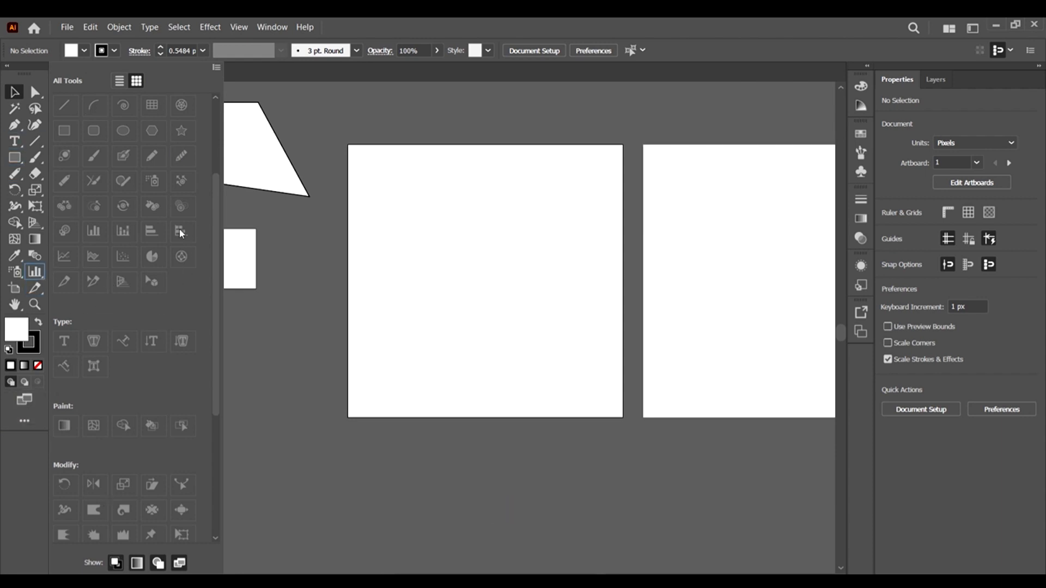
scroll(121, 124, "down", 4)
scroll(140, 215, "up", 6)
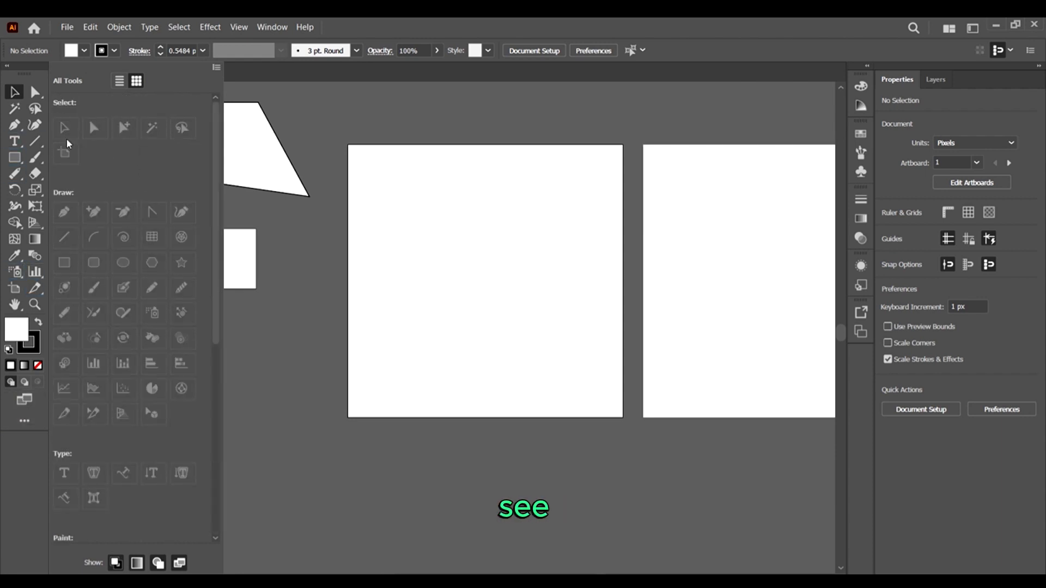
Examine the complete tool collection, from Select through Navigate, and the toolbar options to see what the Advanced toolbar includes
scroll(129, 491, "down", 5)
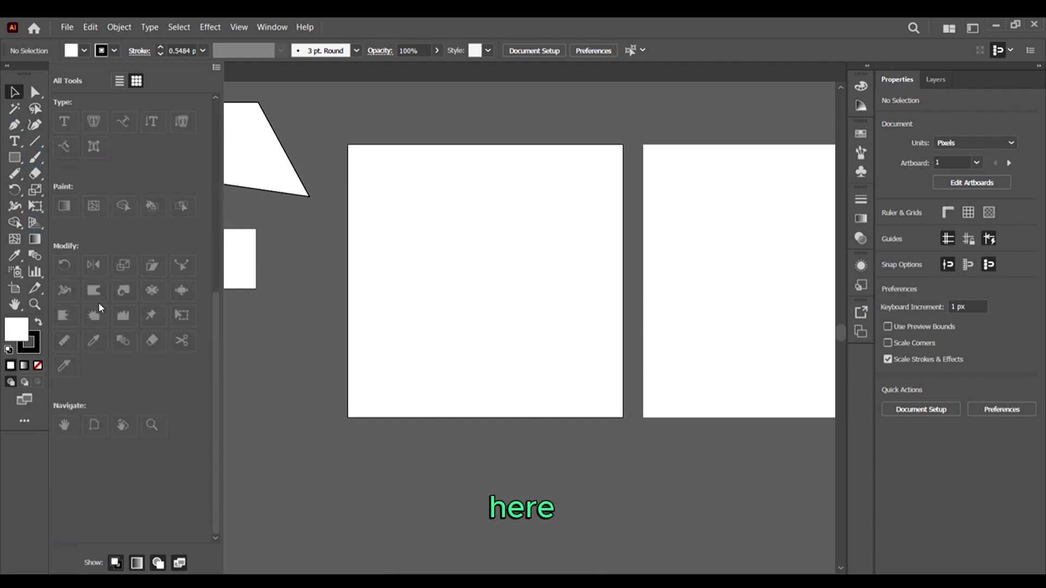
scroll(128, 452, "up", 5)
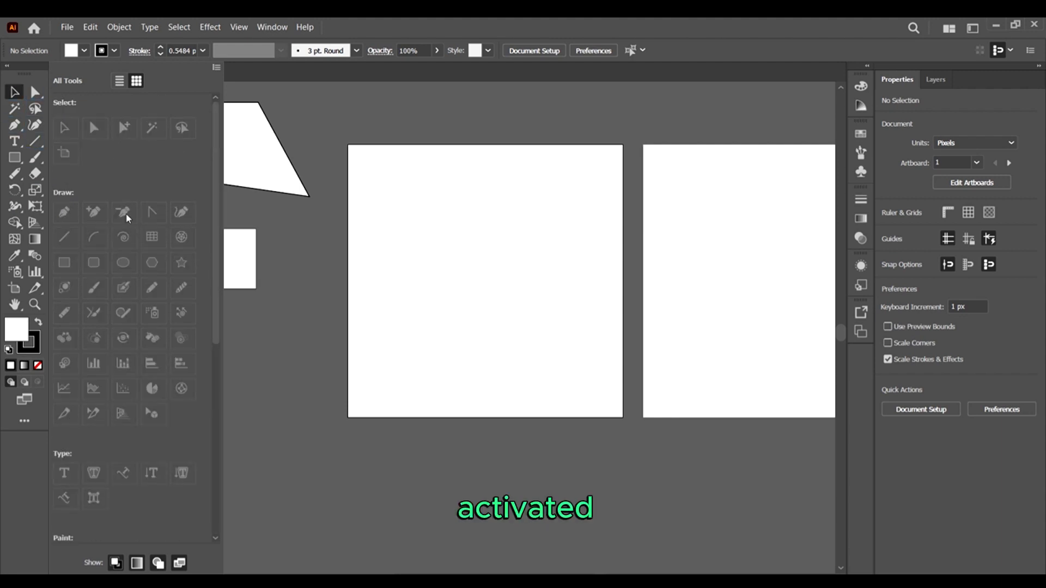
left_click(217, 68)
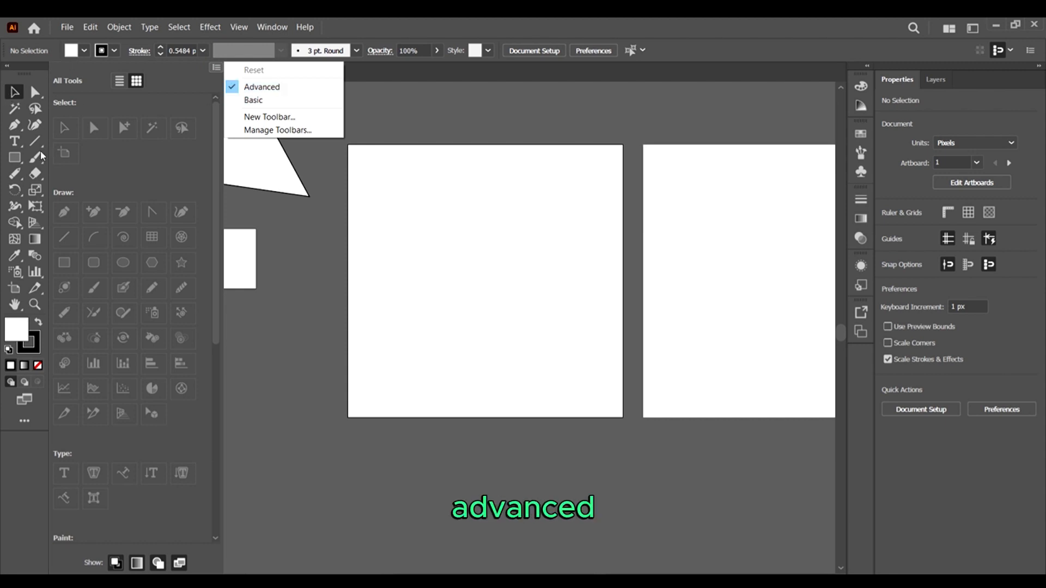
left_click(136, 193)
scroll(154, 319, "down", 5)
scroll(144, 300, "up", 4)
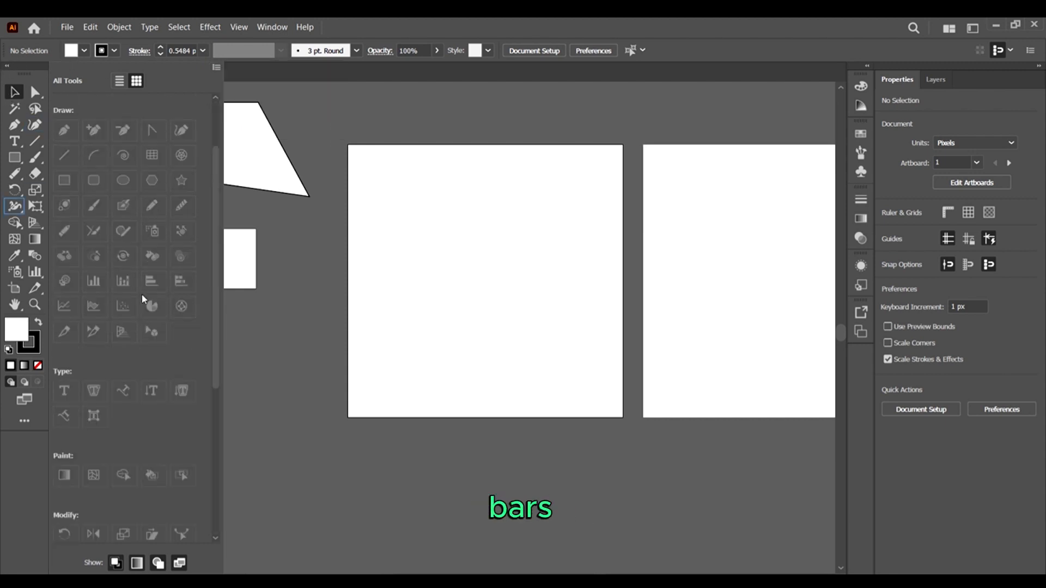
Switch to the Basic toolbar and browse the complete tool collection for the tools it leaves out
left_click(213, 68)
left_click(252, 102)
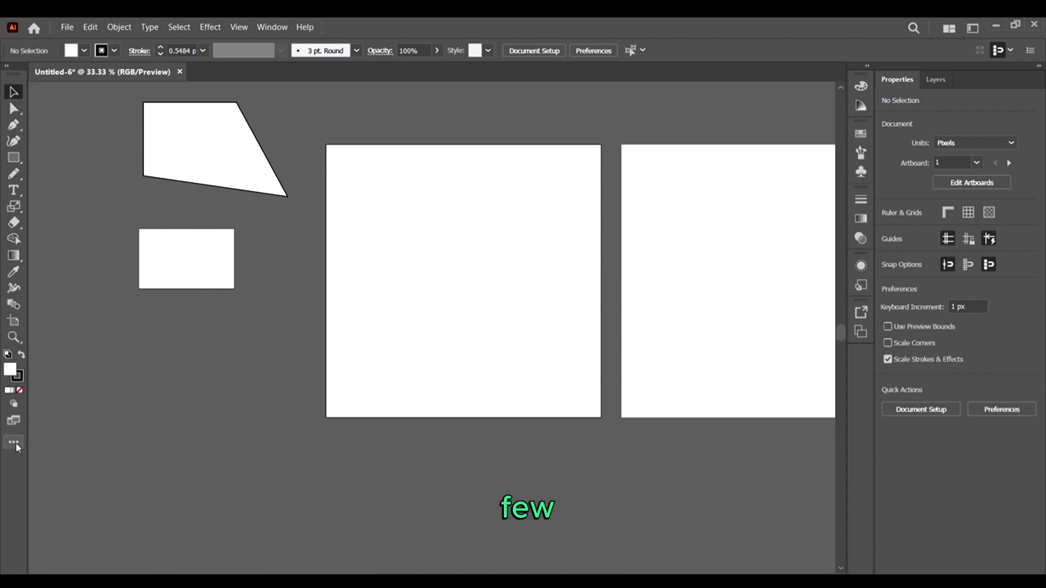
left_click(16, 444)
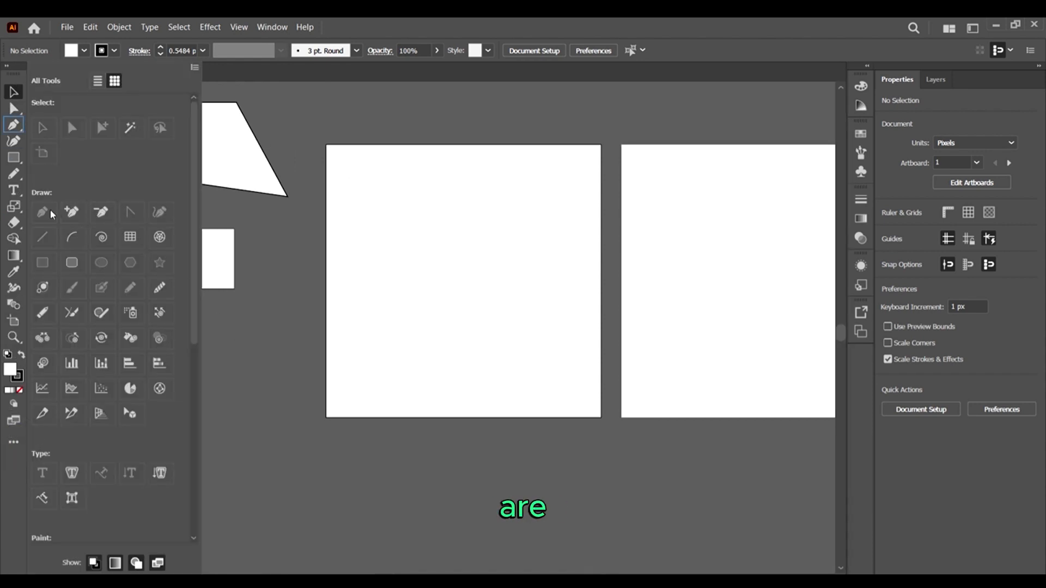
scroll(190, 250, "down", 5)
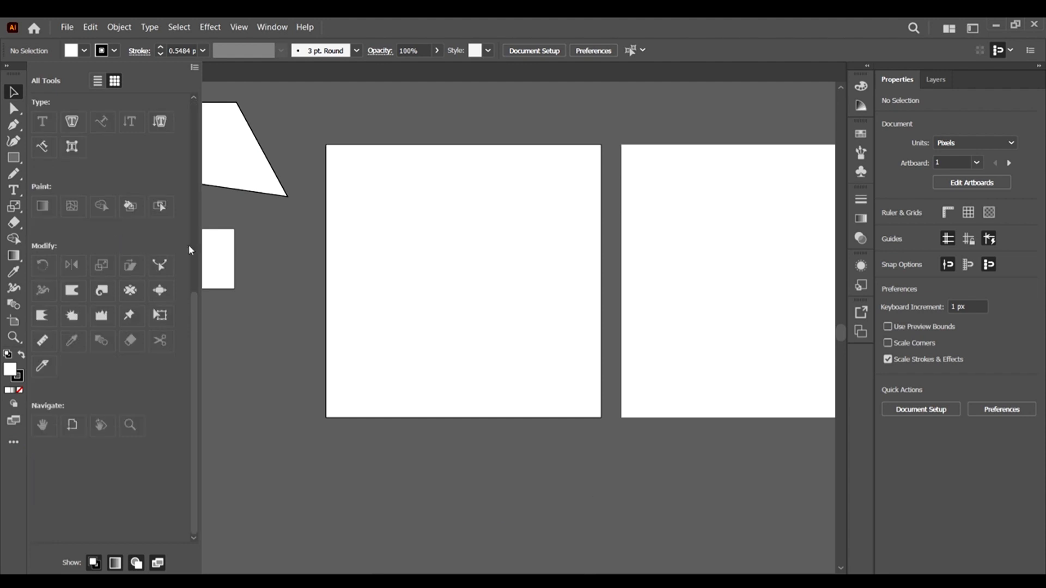
left_click(13, 441)
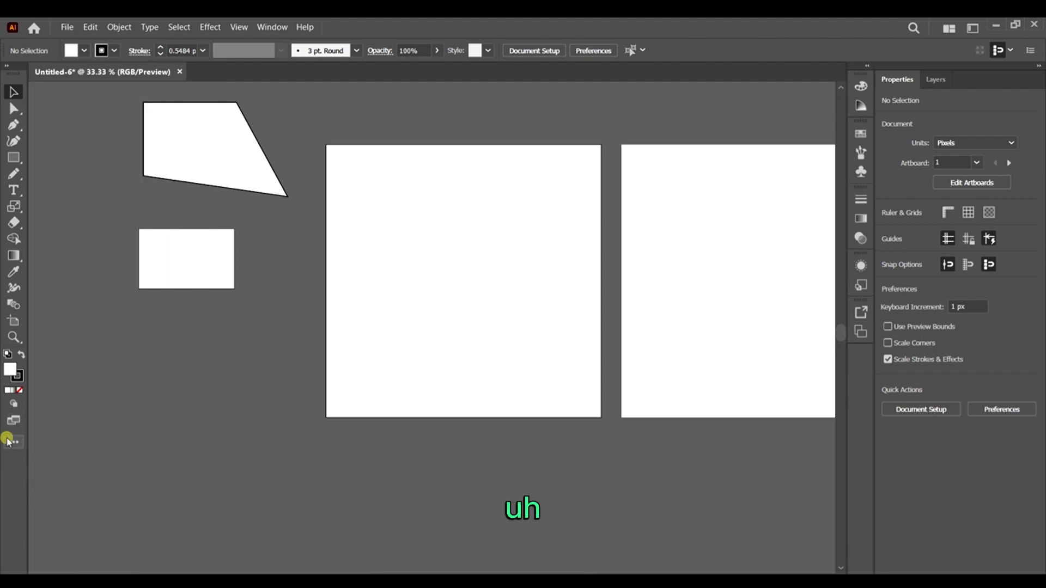
Switch the toolbar back to the Advanced set
left_click(12, 443)
scroll(108, 273, "up", 5)
left_click(194, 67)
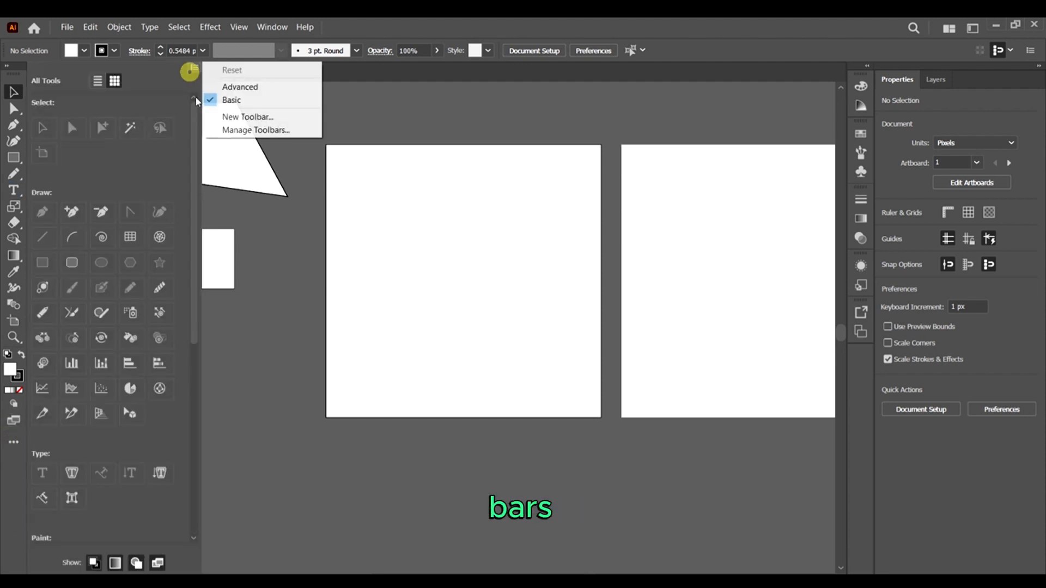
left_click(259, 89)
Create a new toolbar named "My Tool Bar" and place it beside the main toolbar
left_click(24, 421)
left_click(216, 67)
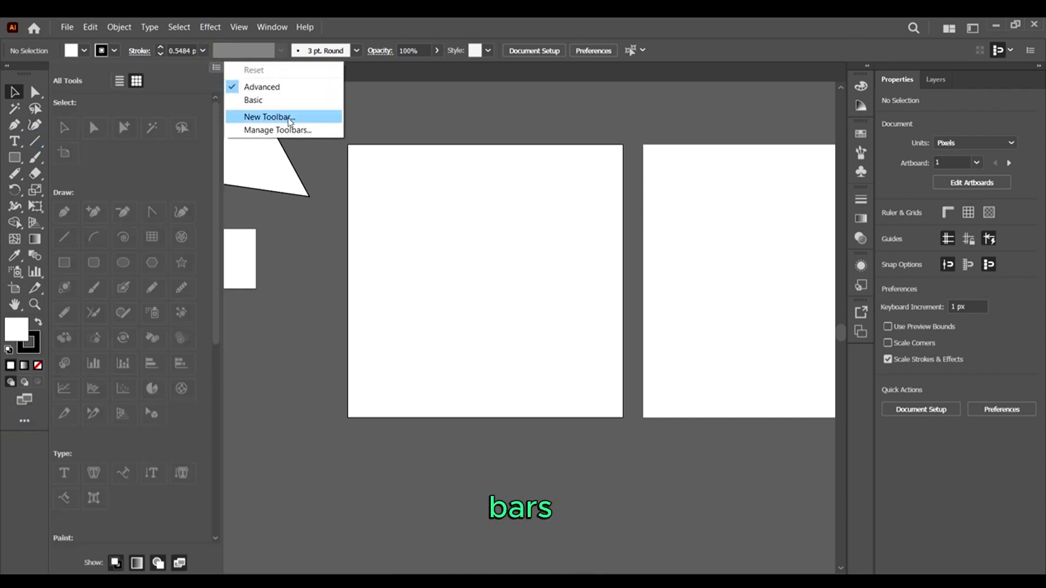
left_click(267, 121)
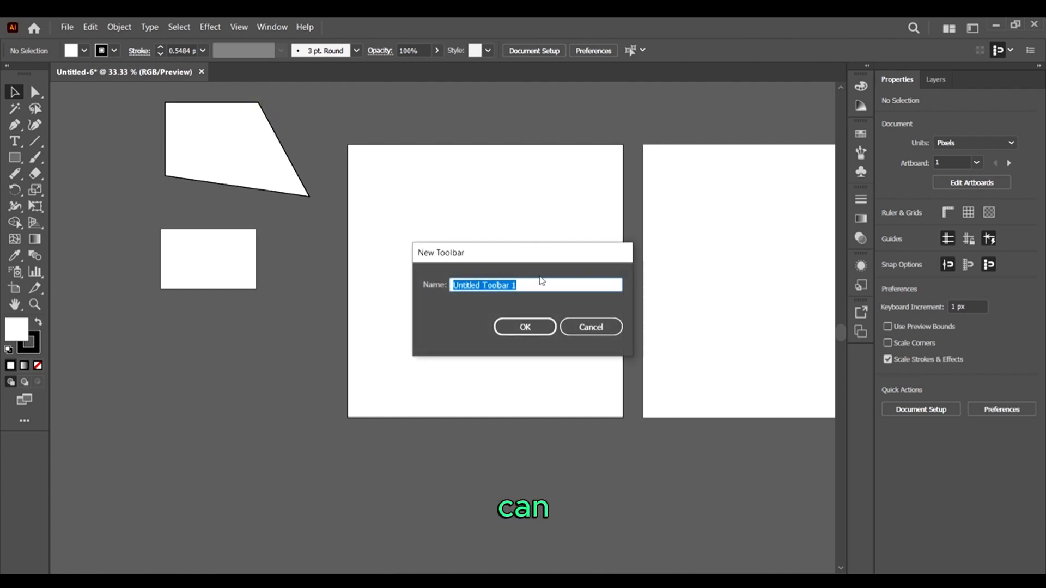
type("M")
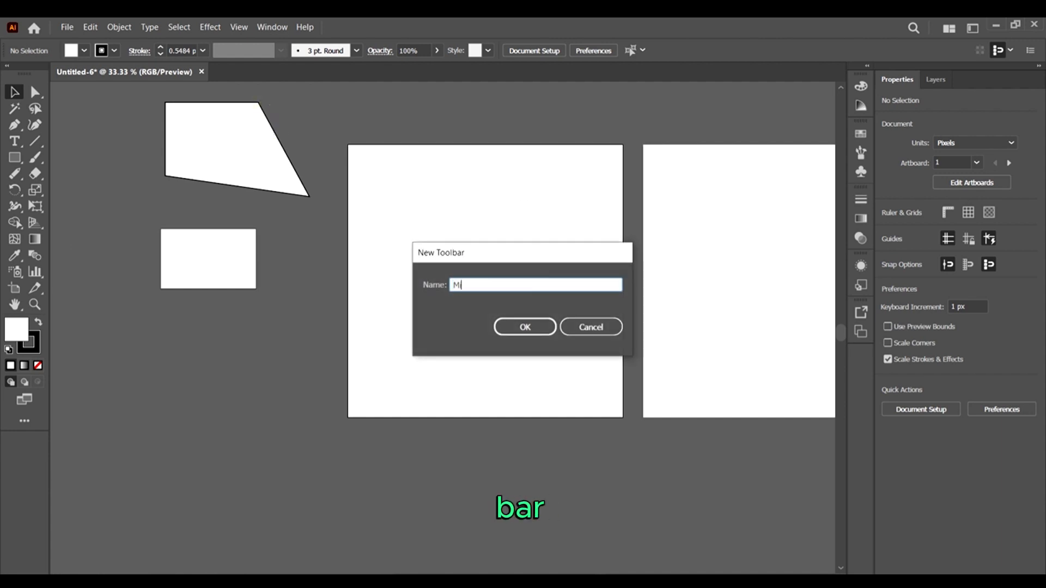
type("i")
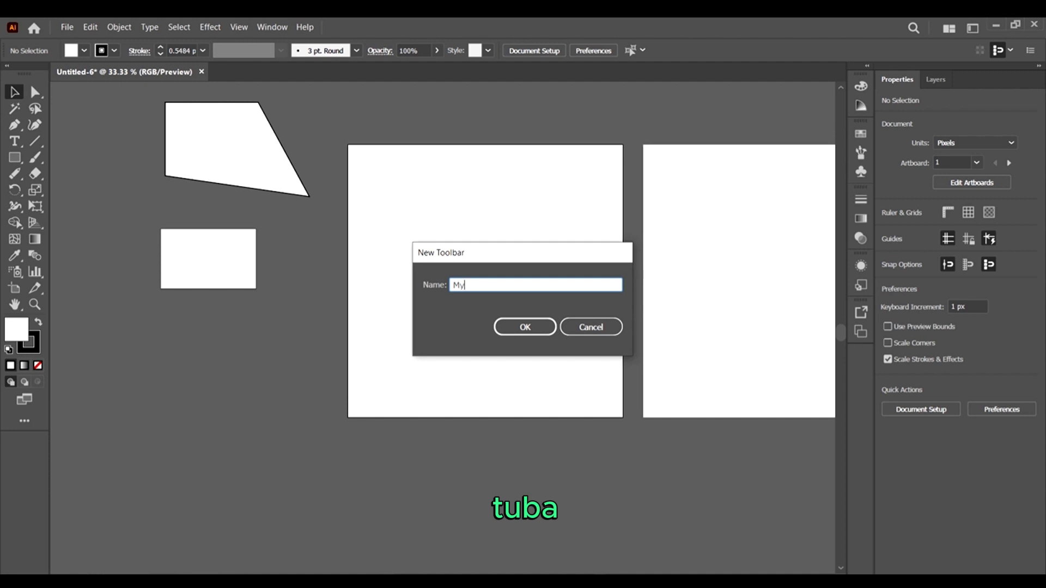
type(" Tool Bar")
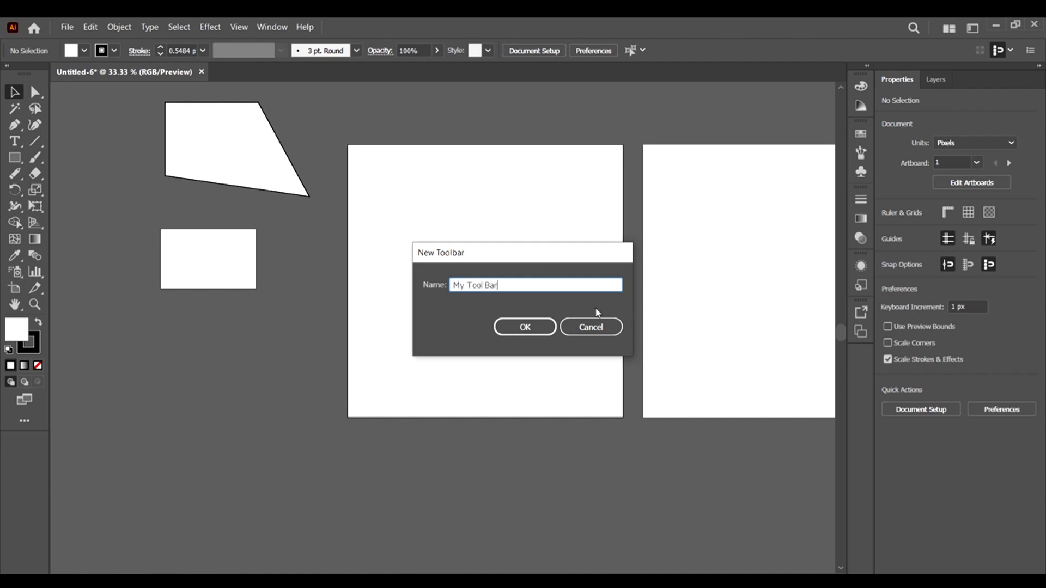
left_click(510, 326)
left_click_drag(129, 85, 86, 99)
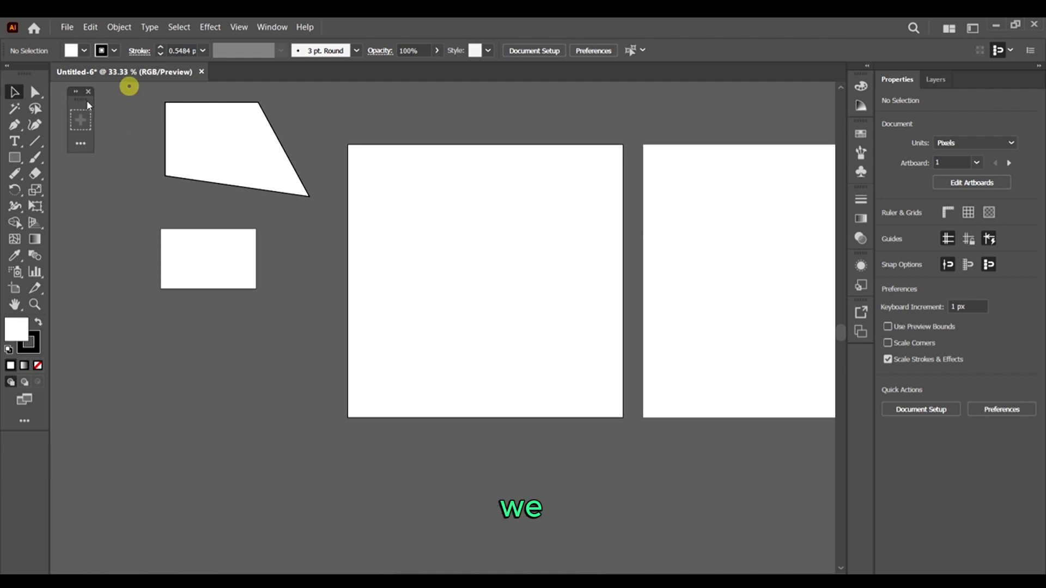
Browse the complete tool collection from the new toolbar and add the Selection tool as its first tool
left_click(81, 141)
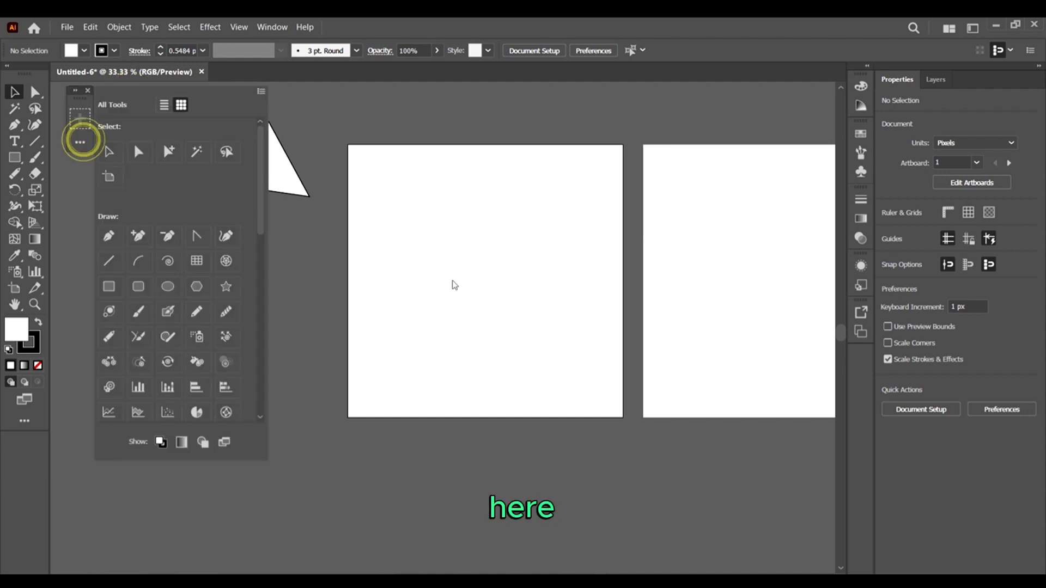
scroll(195, 271, "down", 10)
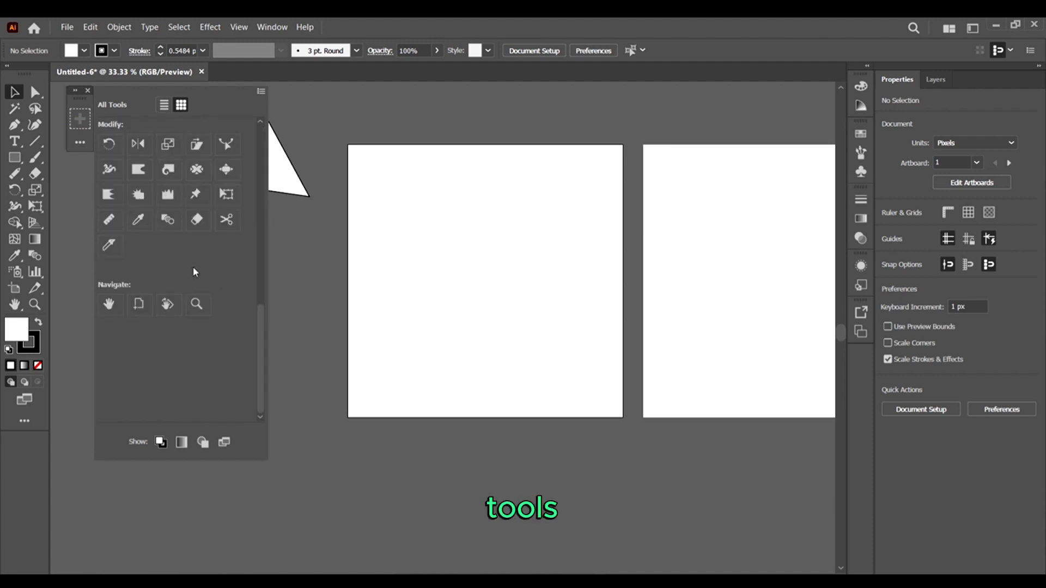
scroll(195, 272, "up", 10)
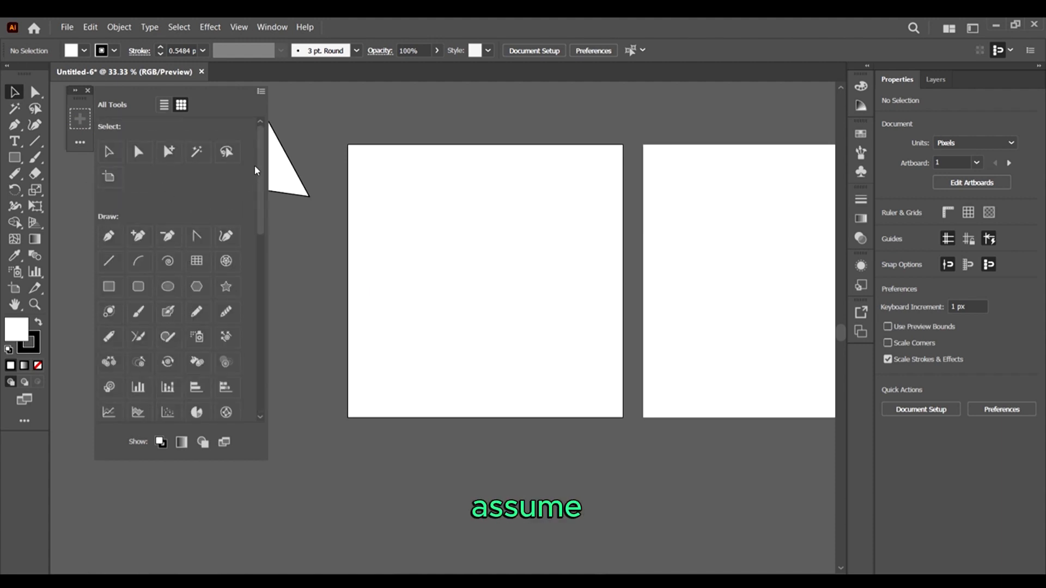
mouse_move(259, 157)
left_mouse_down()
mouse_move(274, 355)
mouse_move(270, 71)
left_mouse_up()
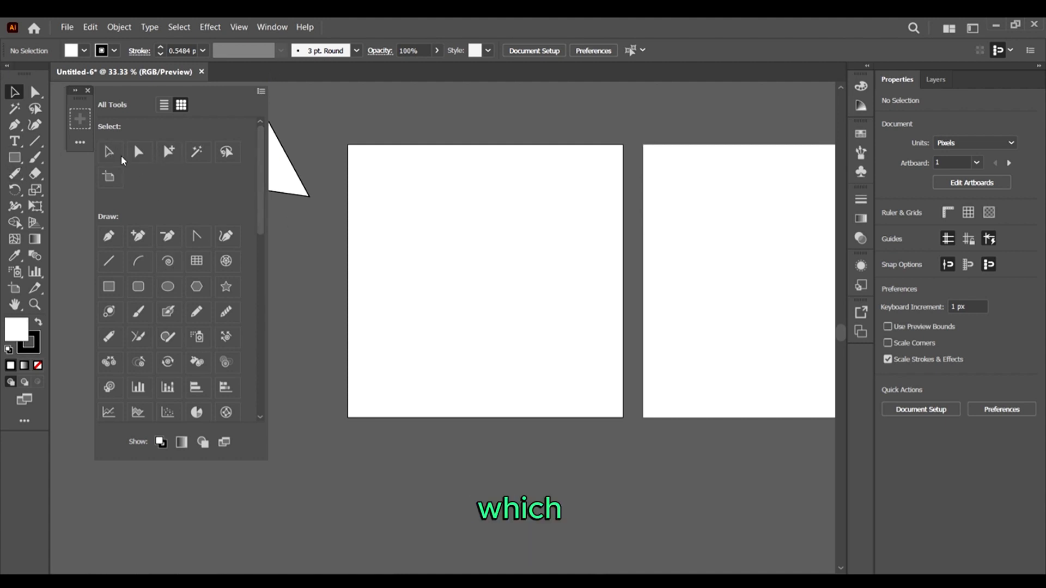
left_click_drag(111, 157, 80, 115)
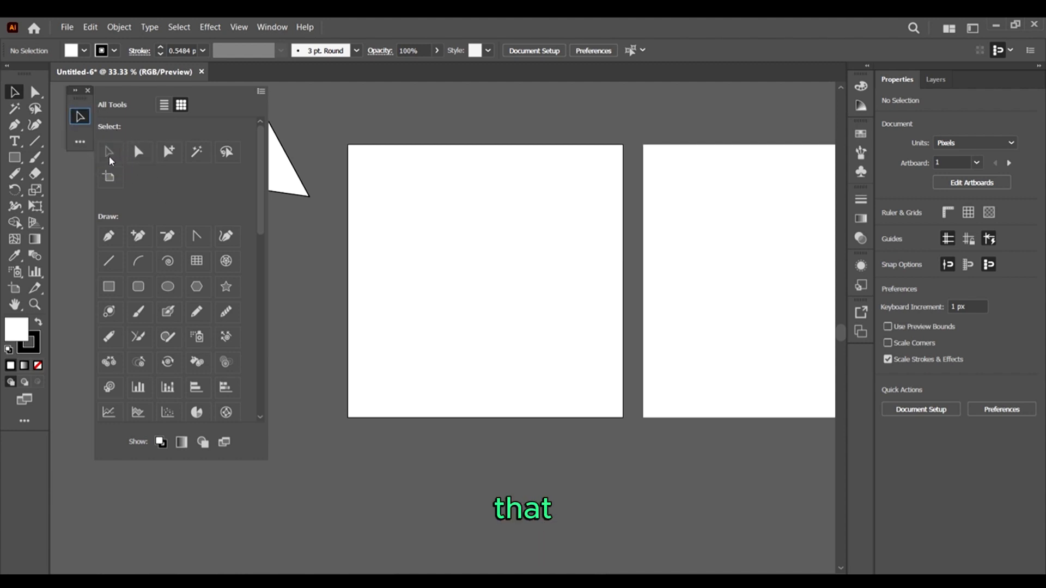
Add the Direct Selection tool to the custom toolbar, grouped in the same slot as the Selection tool
left_click(139, 153)
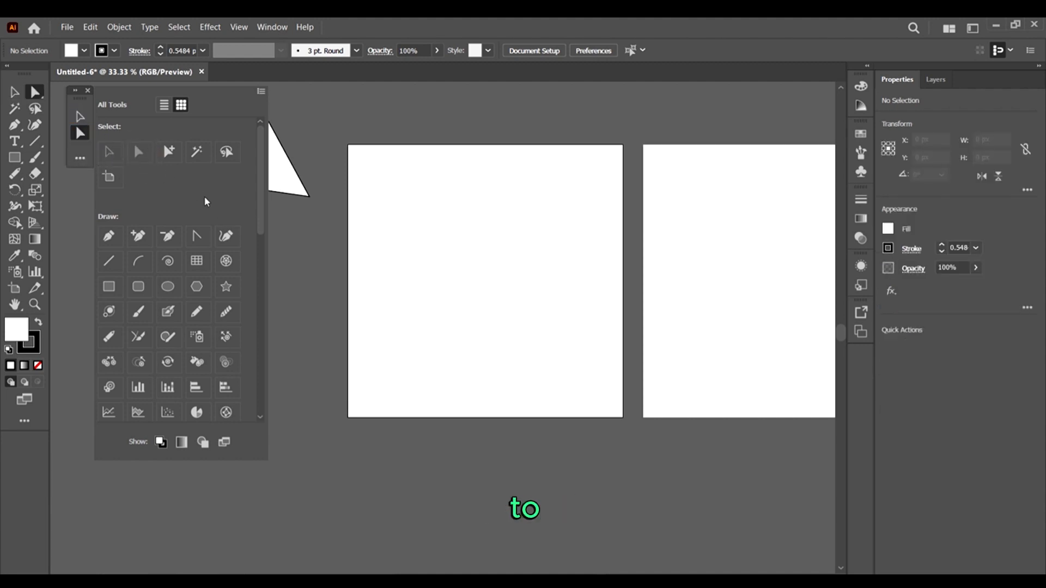
left_click_drag(78, 133, 187, 206)
left_click_drag(139, 152, 79, 117)
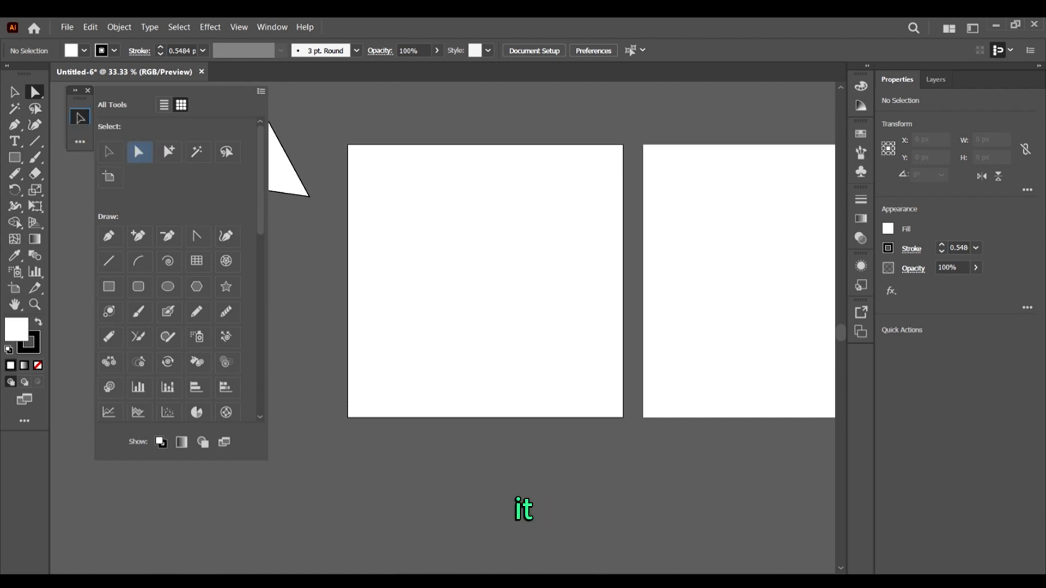
left_click(79, 117)
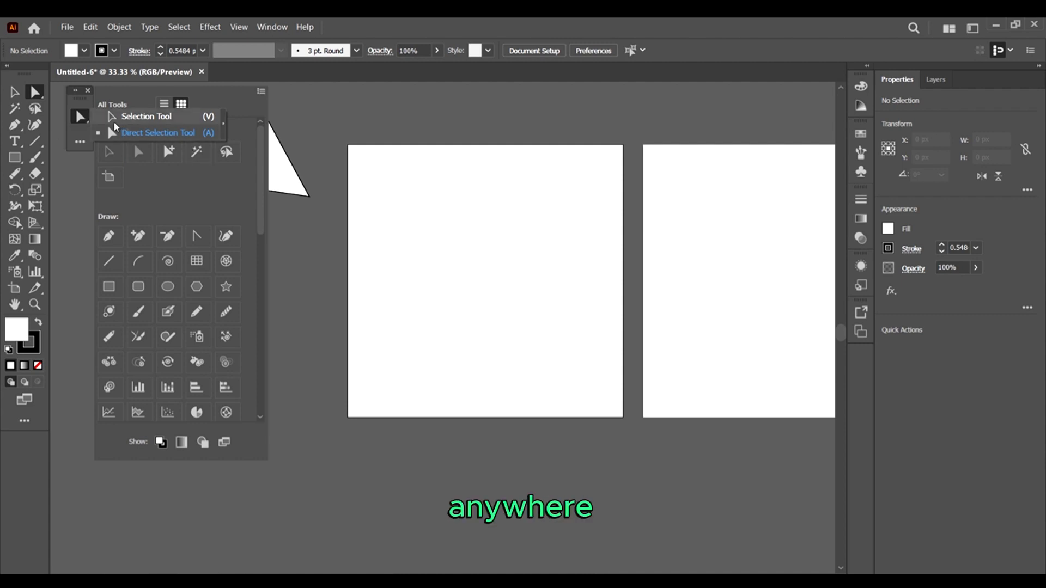
left_click(127, 116)
left_click_drag(82, 115, 147, 133)
left_click_drag(80, 115, 109, 140)
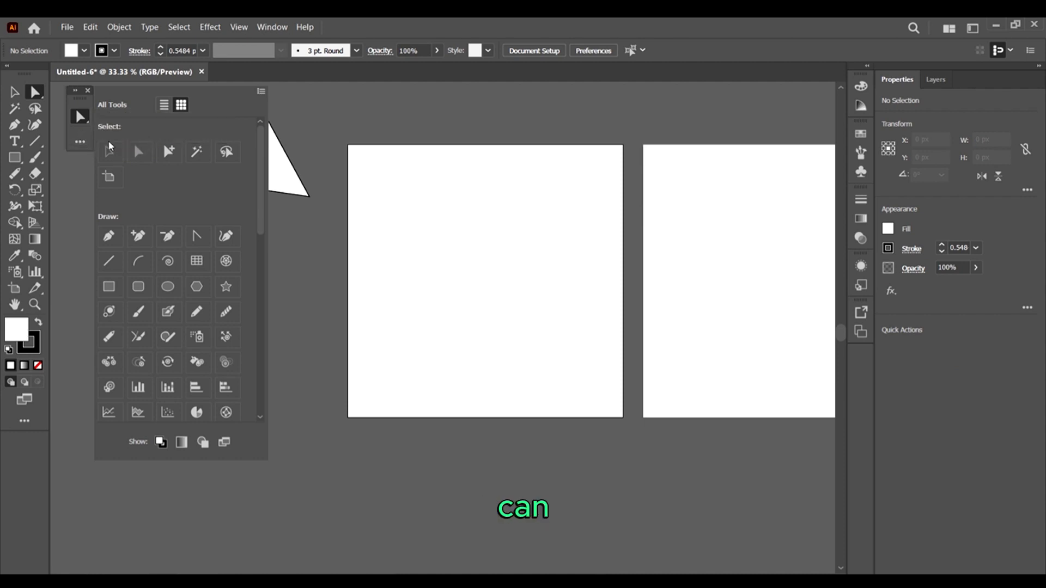
left_click(175, 190)
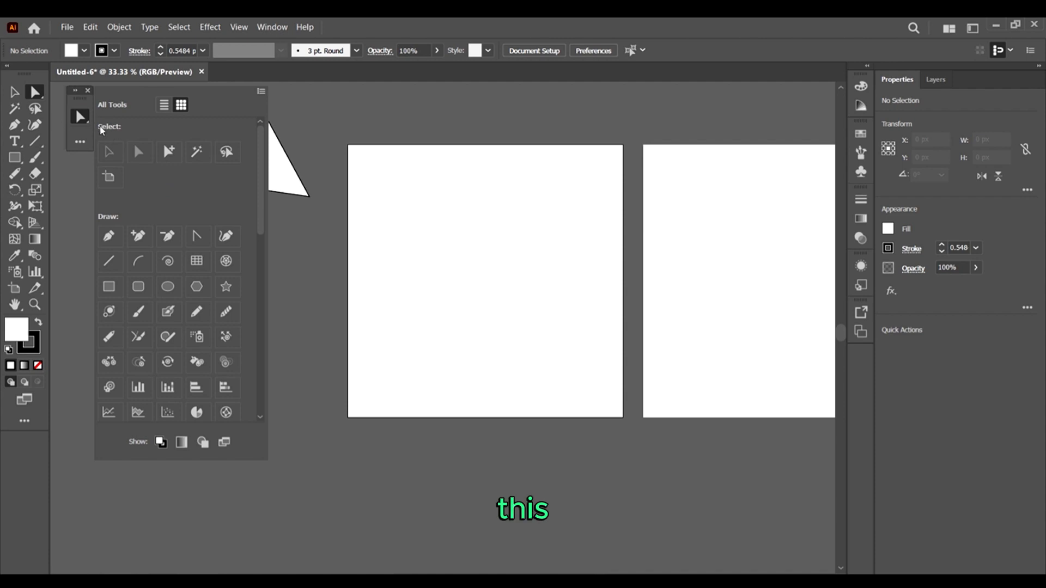
Look at the custom toolbar's options for toolbar presets, creating a new toolbar and managing toolbars
left_click(261, 92)
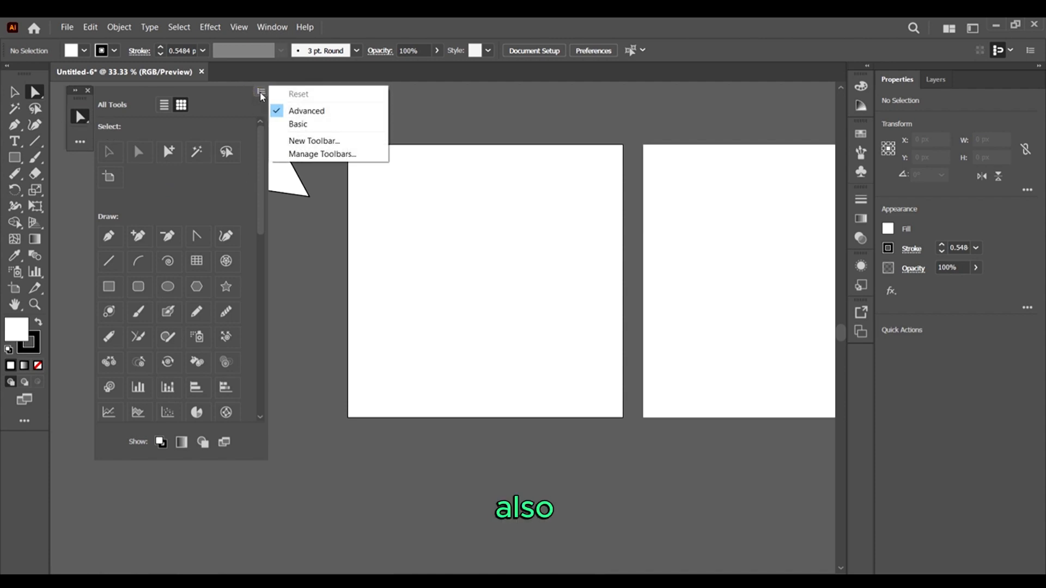
left_click(260, 91)
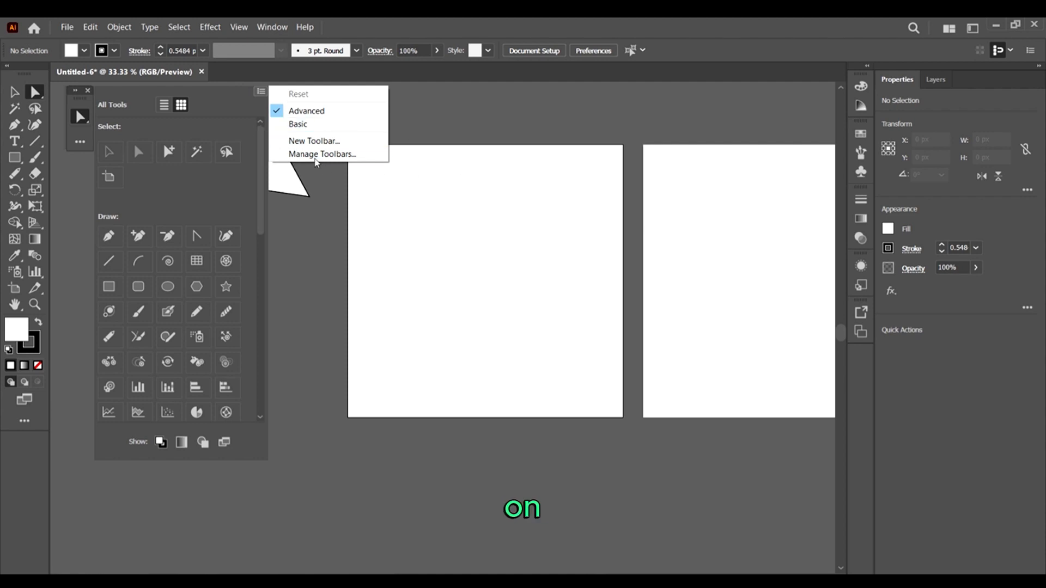
left_click(253, 123)
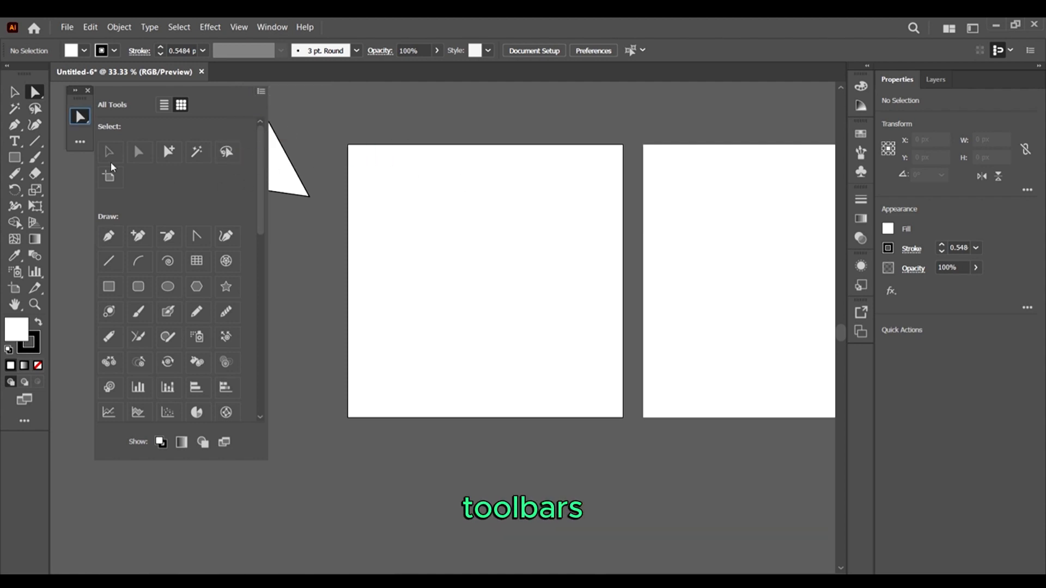
Add the Pen, Anchor Point and Rounded Rectangle tools to the custom toolbar in separate slots and close the tool collection
left_click(109, 236)
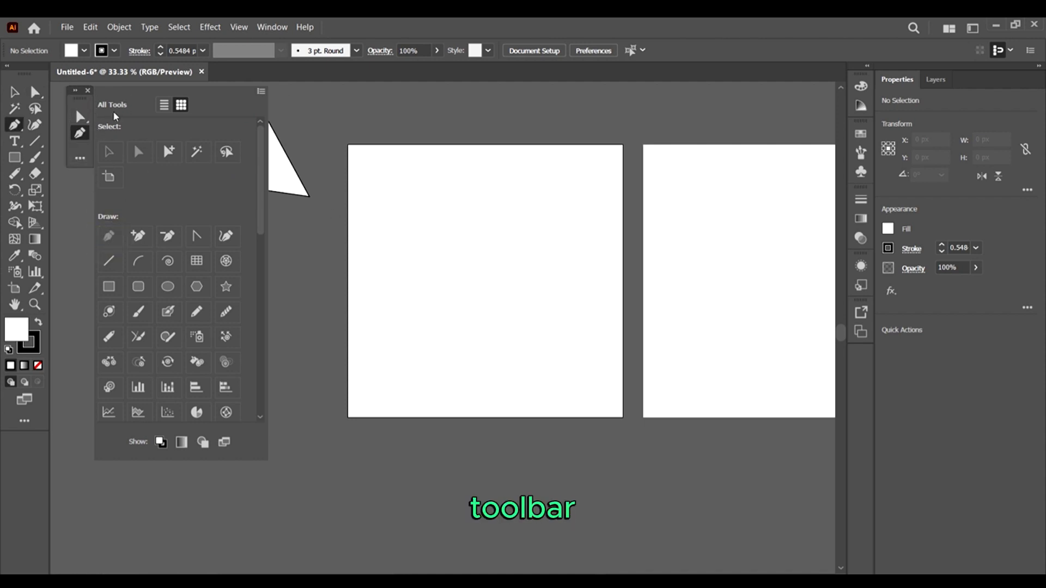
left_click_drag(139, 236, 72, 159)
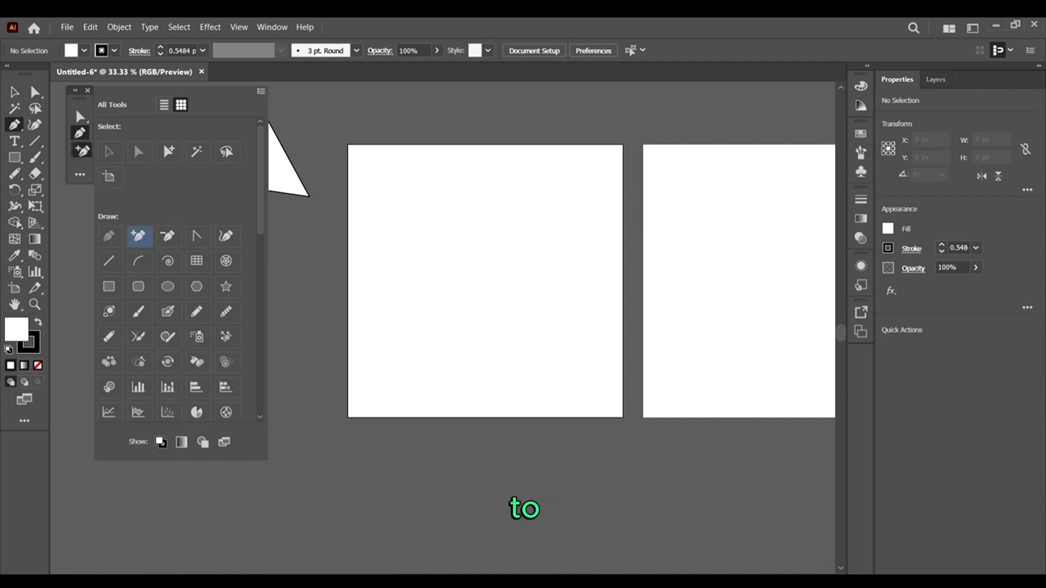
left_click_drag(193, 235, 77, 148)
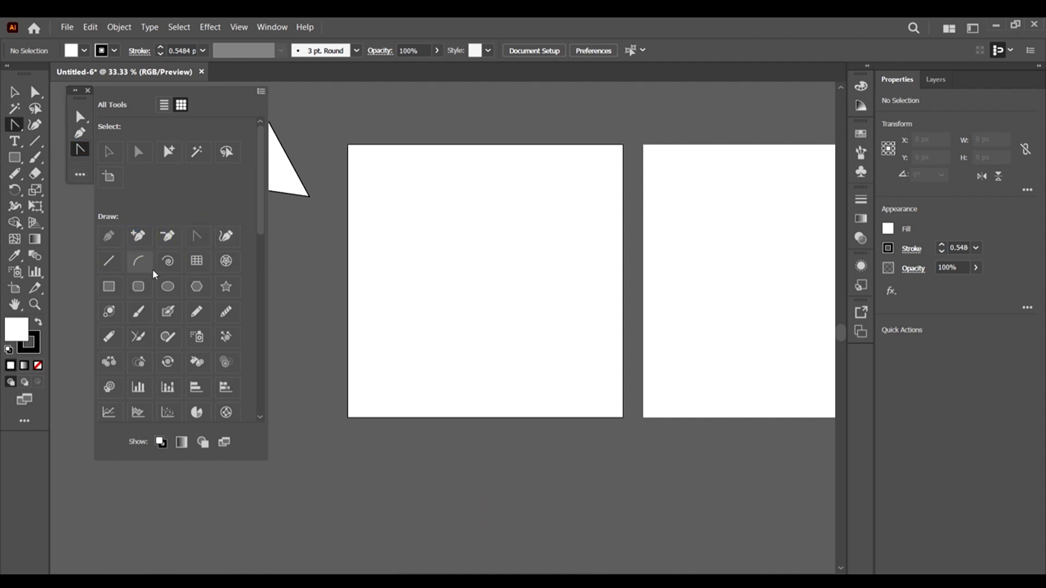
left_click_drag(139, 286, 80, 166)
left_click(282, 267)
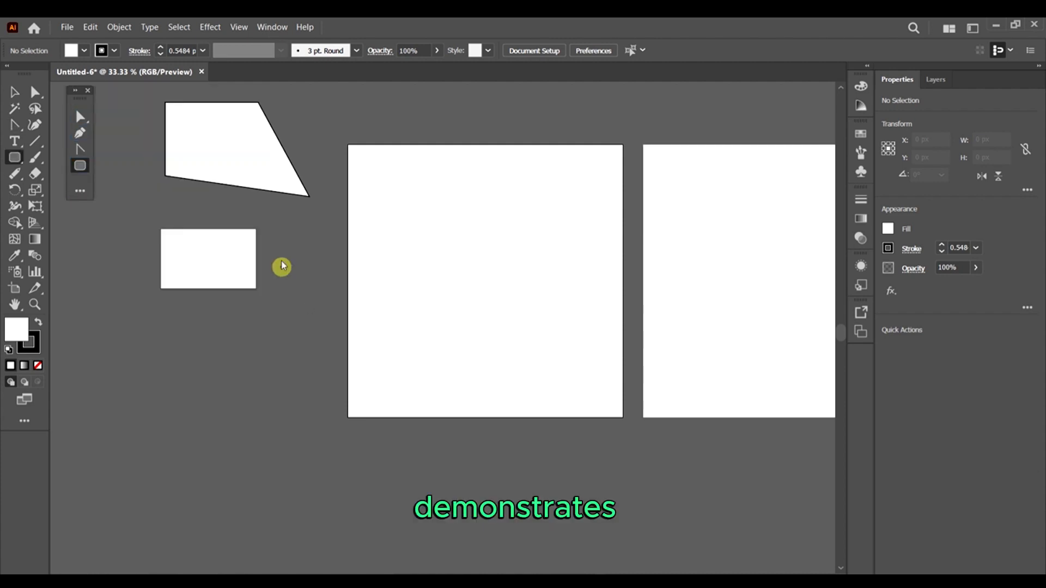
Add the Delete Anchor Point, Curvature, Star and Artboard tools to the custom toolbar, each in its own slot
left_click(80, 191)
left_click(80, 192)
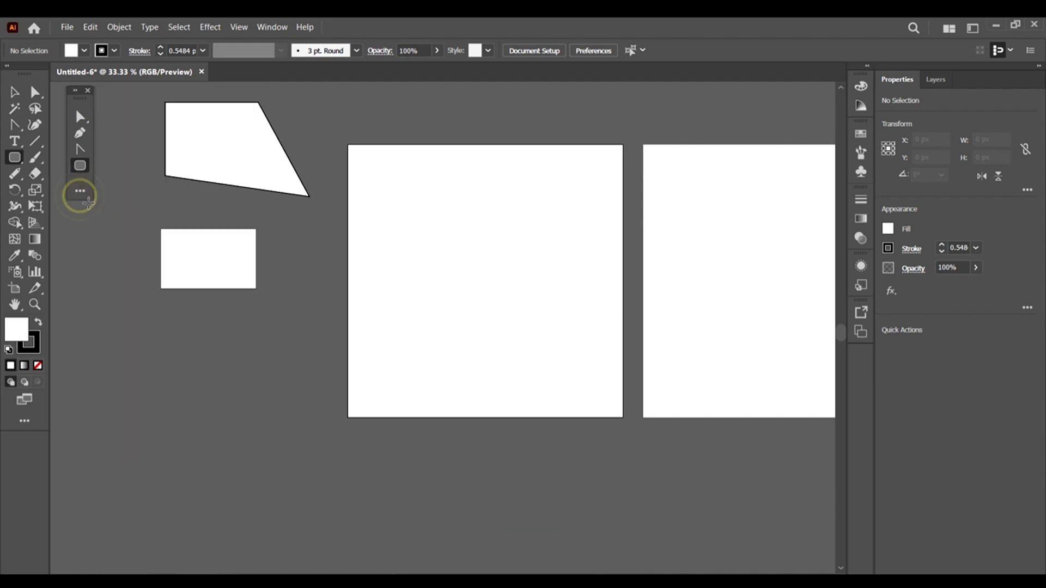
left_click(80, 191)
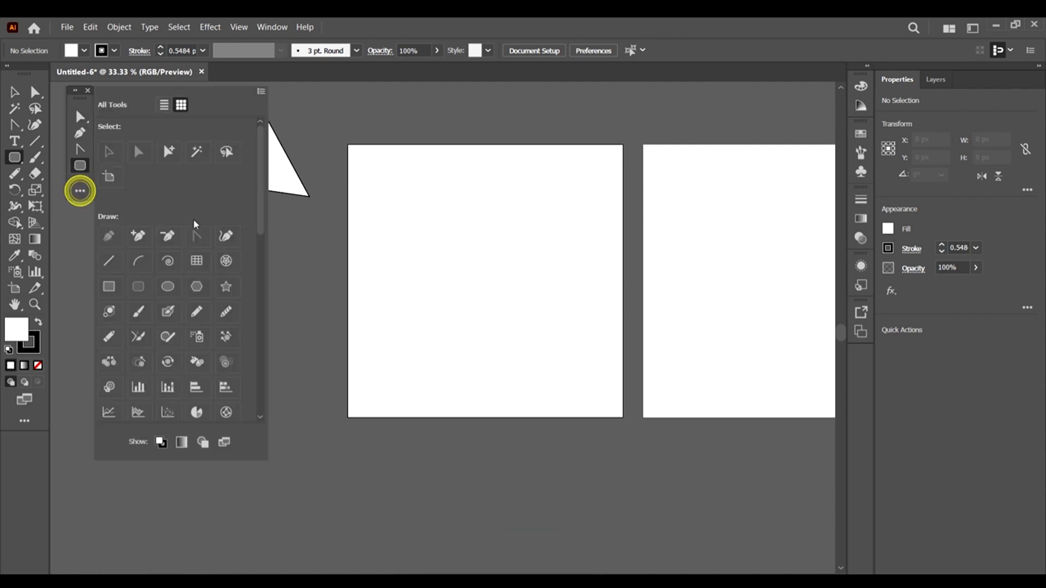
left_click_drag(169, 236, 81, 180)
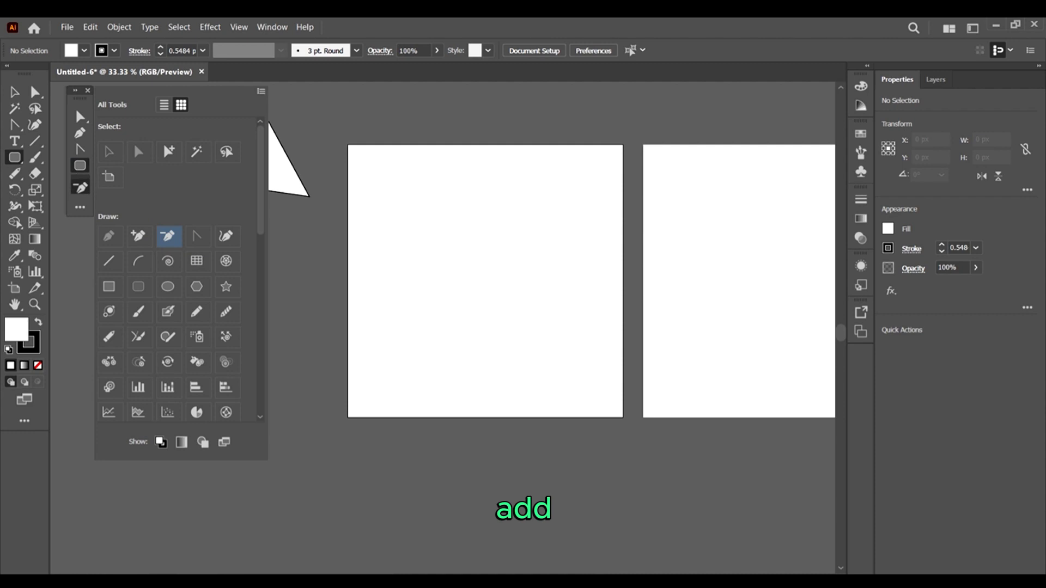
left_click(226, 235)
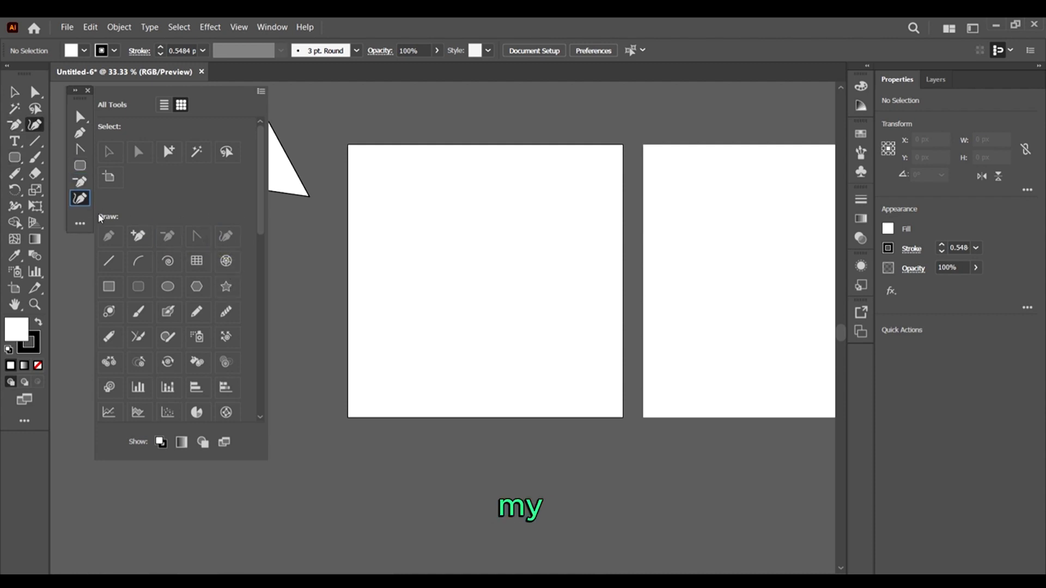
left_click(226, 287)
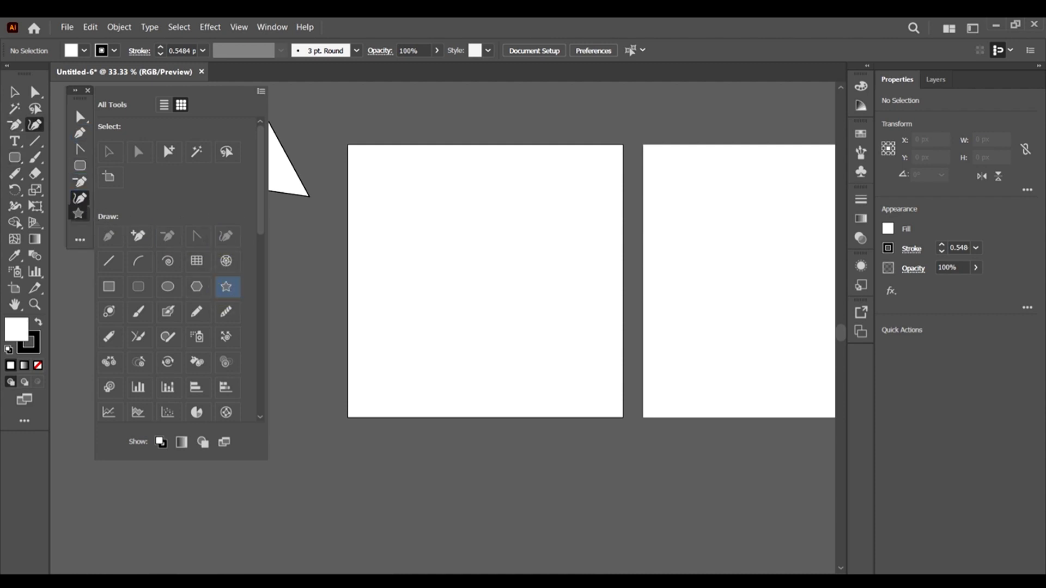
scroll(195, 326, "down", 5)
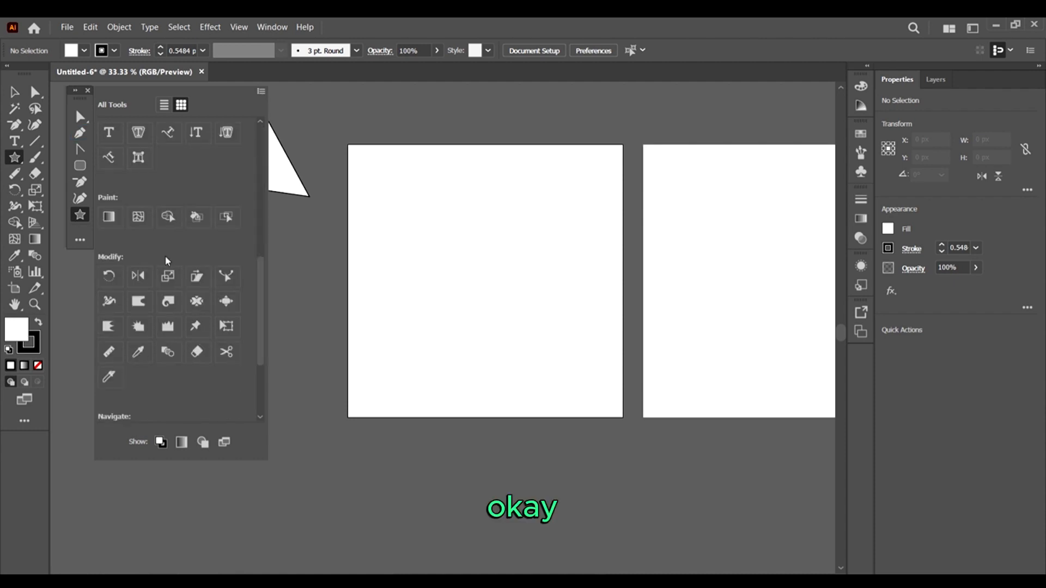
scroll(165, 256, "up", 5)
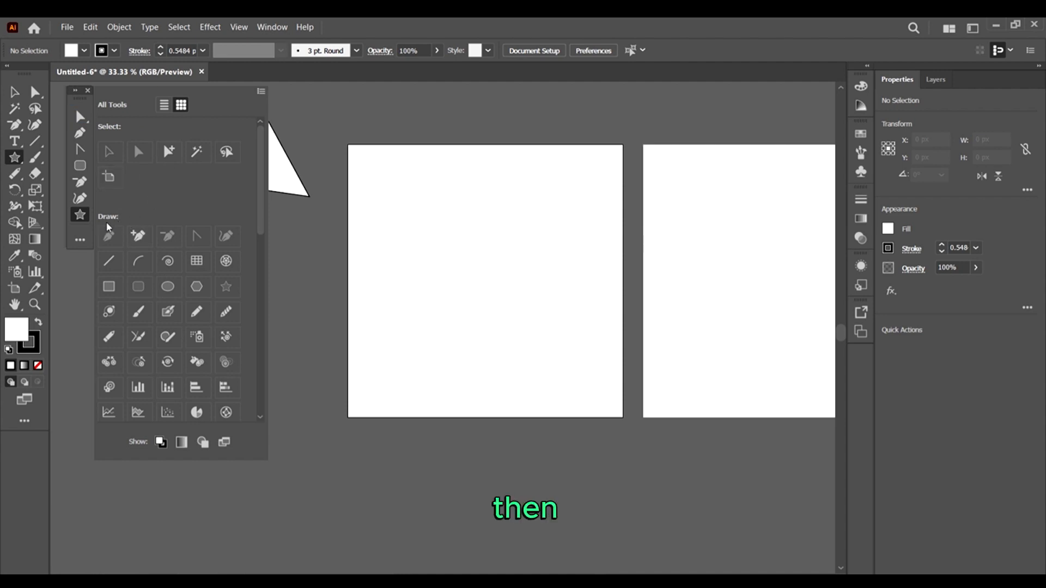
left_click_drag(110, 175, 87, 233)
Look through the Draw, Type, Paint, Modify and Navigate groups of the tool collection and close it
scroll(138, 228, "down", 6)
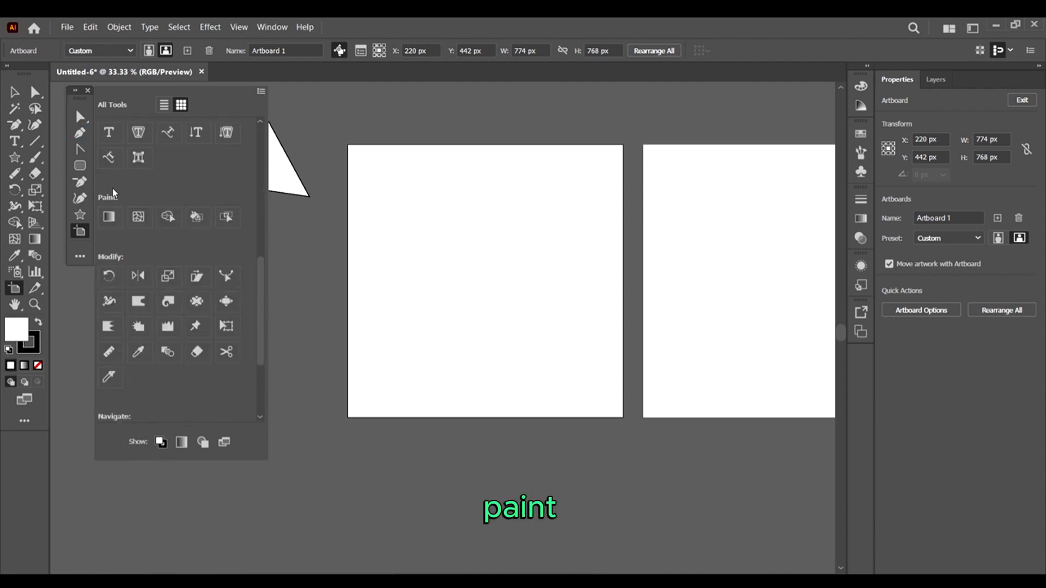
scroll(116, 266, "down", 3)
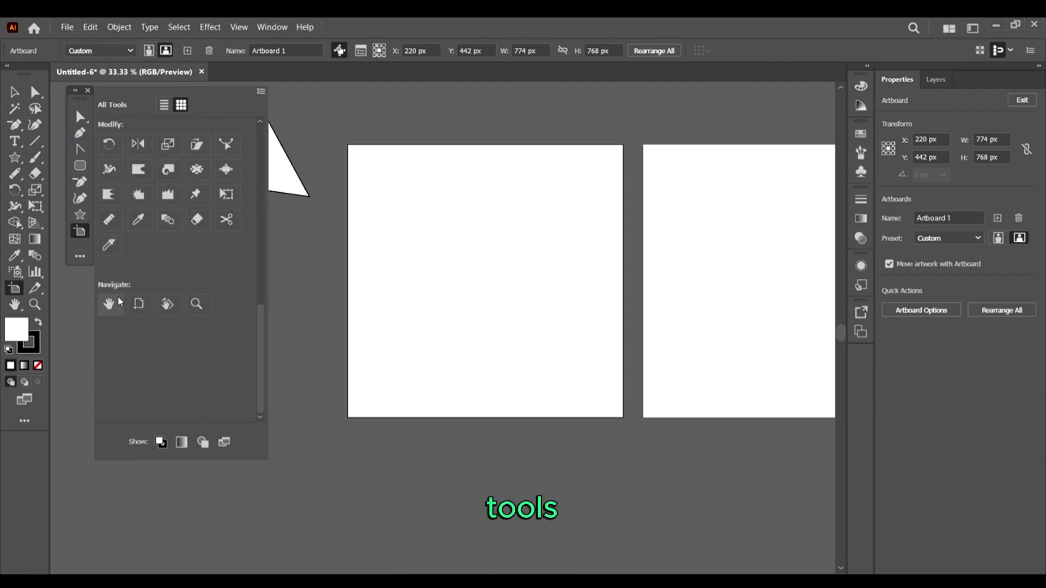
scroll(169, 321, "up", 3)
scroll(208, 274, "down", 3)
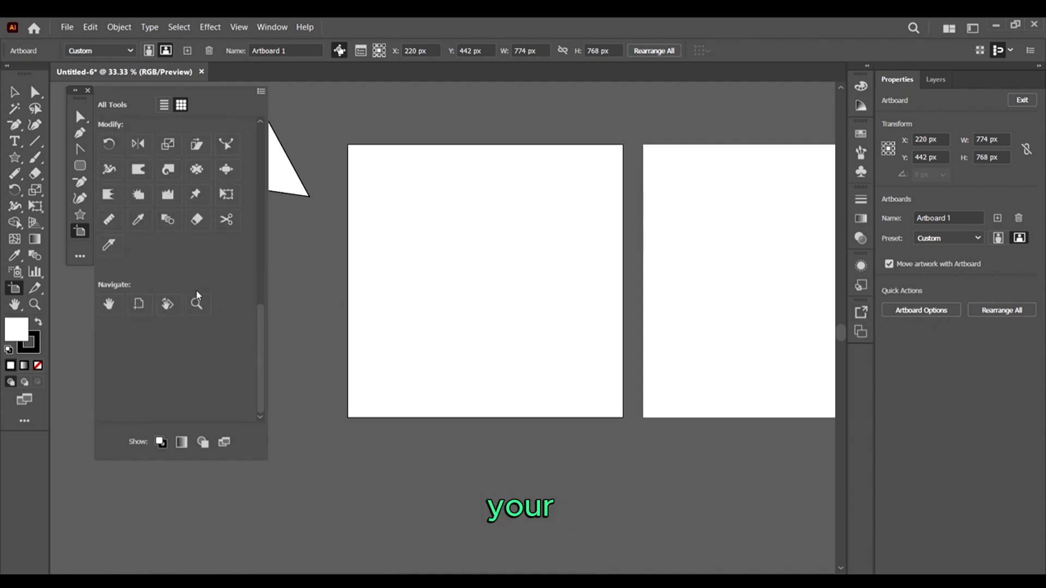
scroll(203, 274, "up", 4)
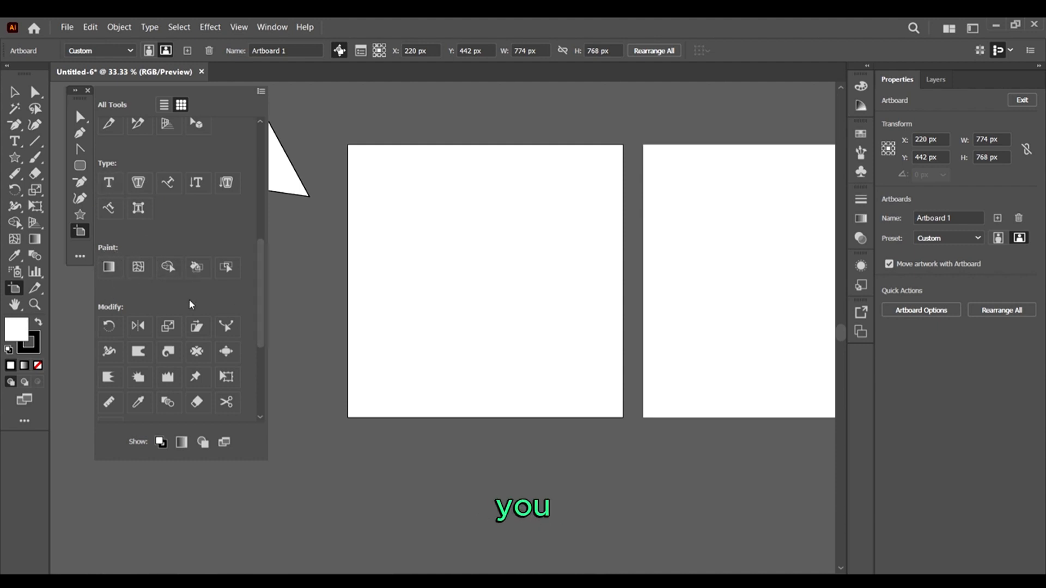
scroll(98, 198, "down", 3)
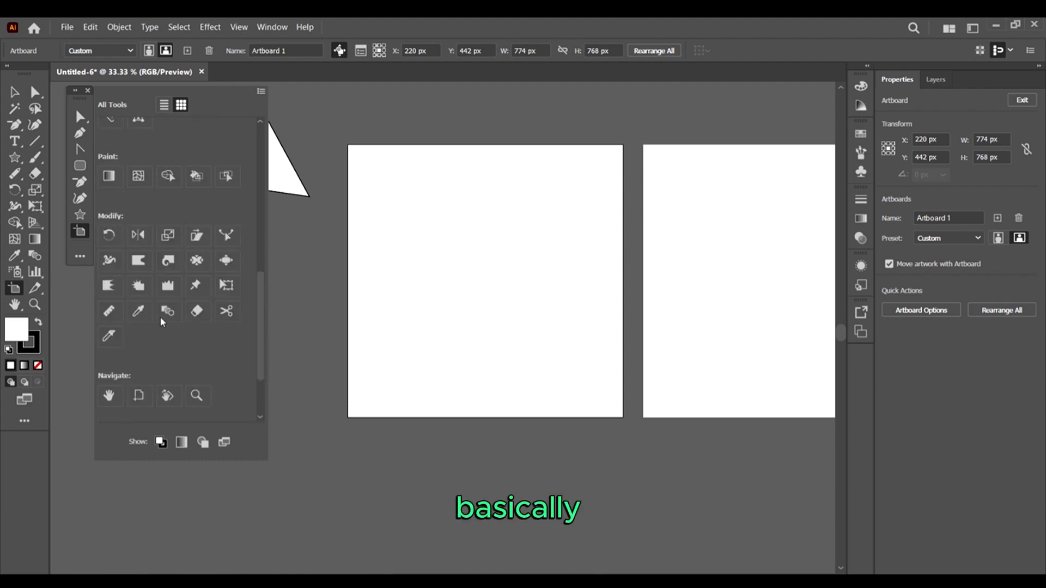
scroll(193, 277, "up", 6)
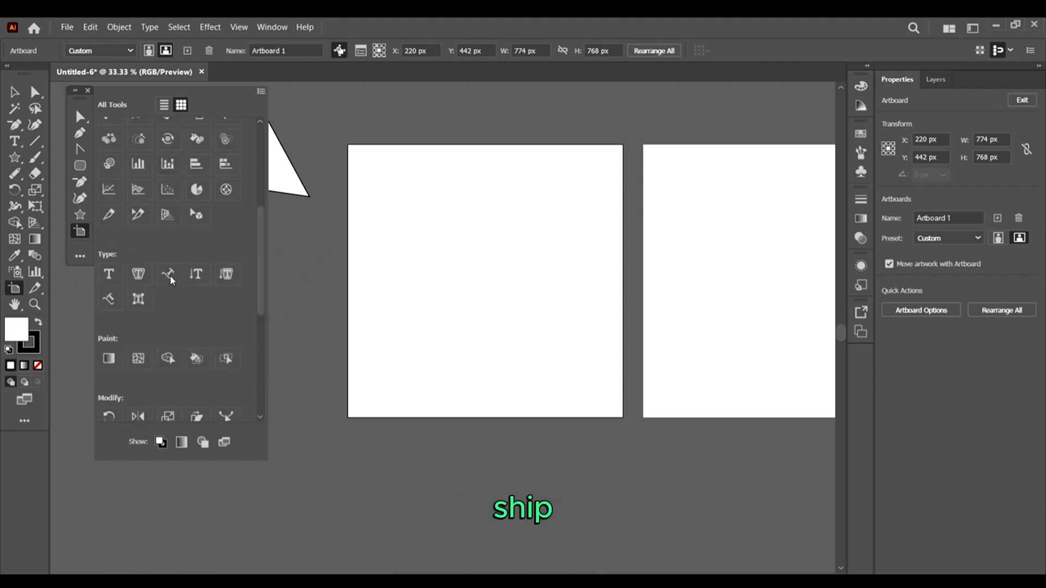
scroll(199, 214, "up", 7)
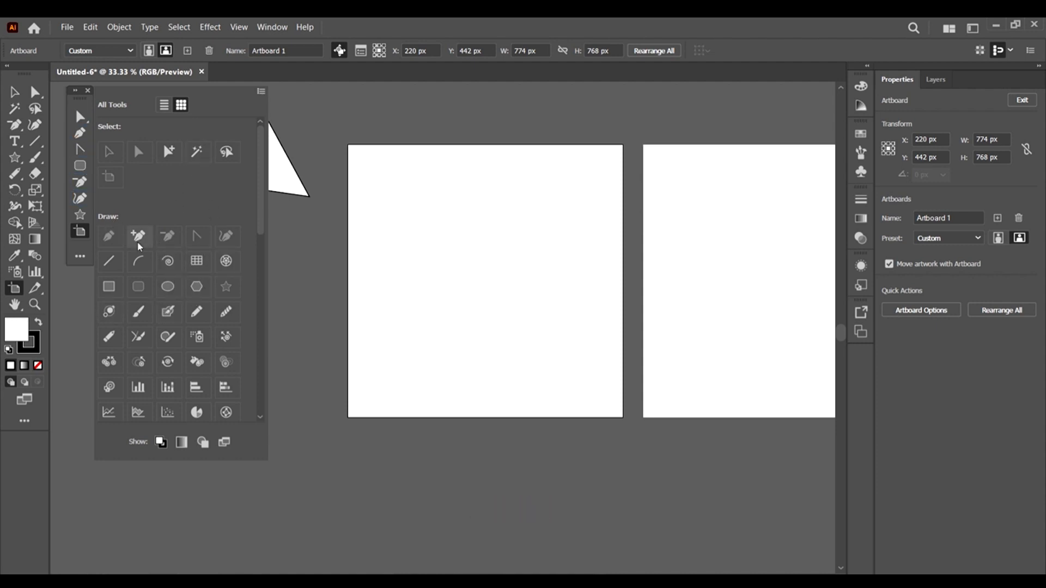
left_click(131, 96)
left_click(175, 82)
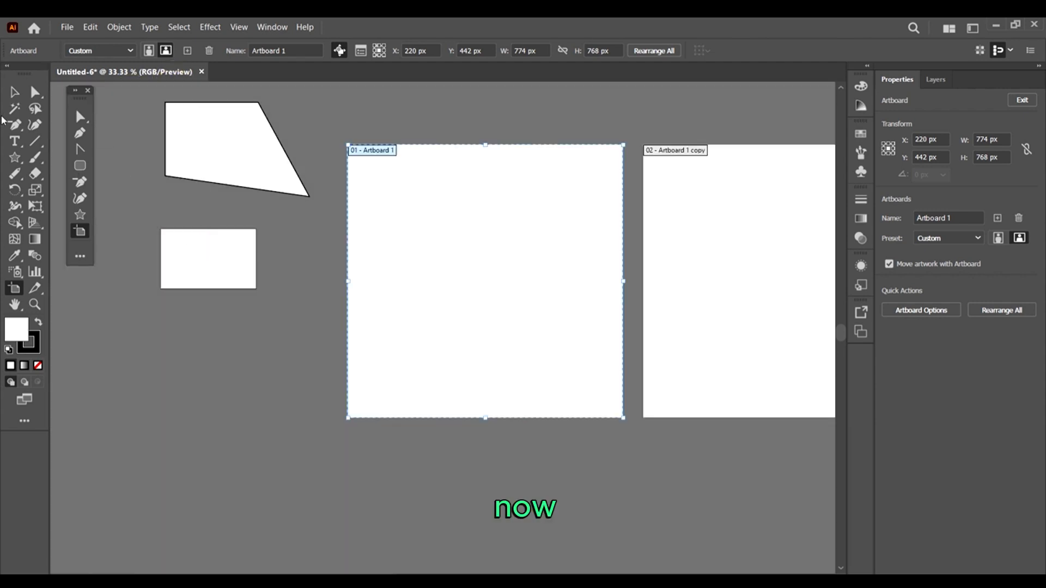
Hide the Advanced toolbar and dock My Tool Bar in its place beside the canvas
left_click(15, 92)
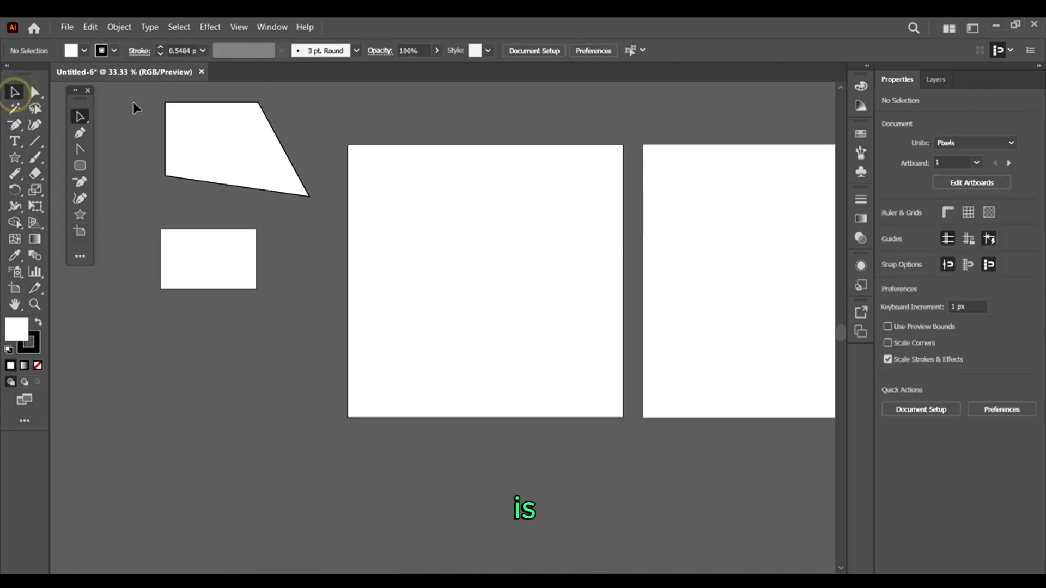
left_click_drag(85, 103, 118, 112)
left_click(263, 32)
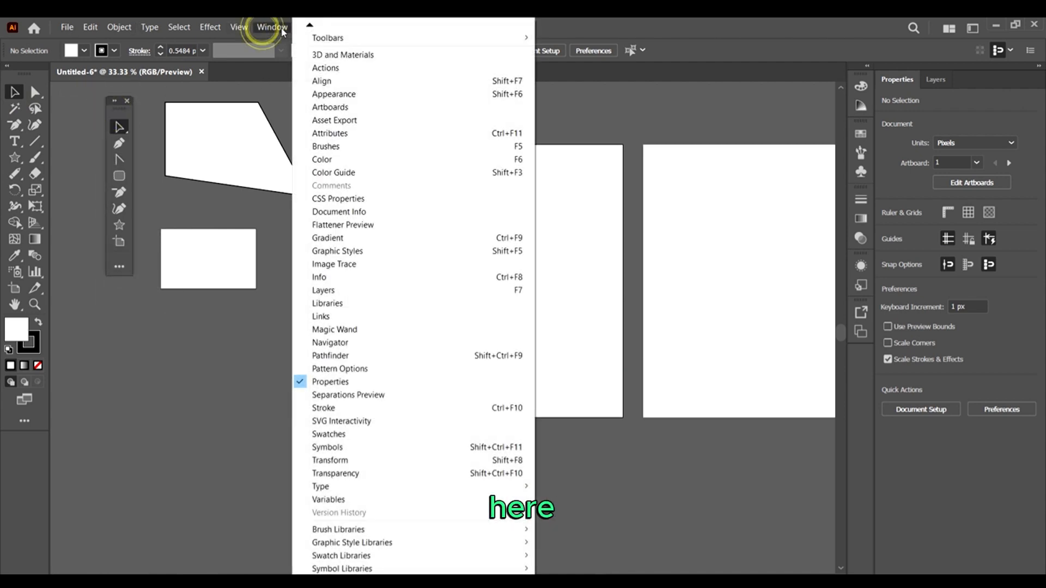
mouse_move(309, 24)
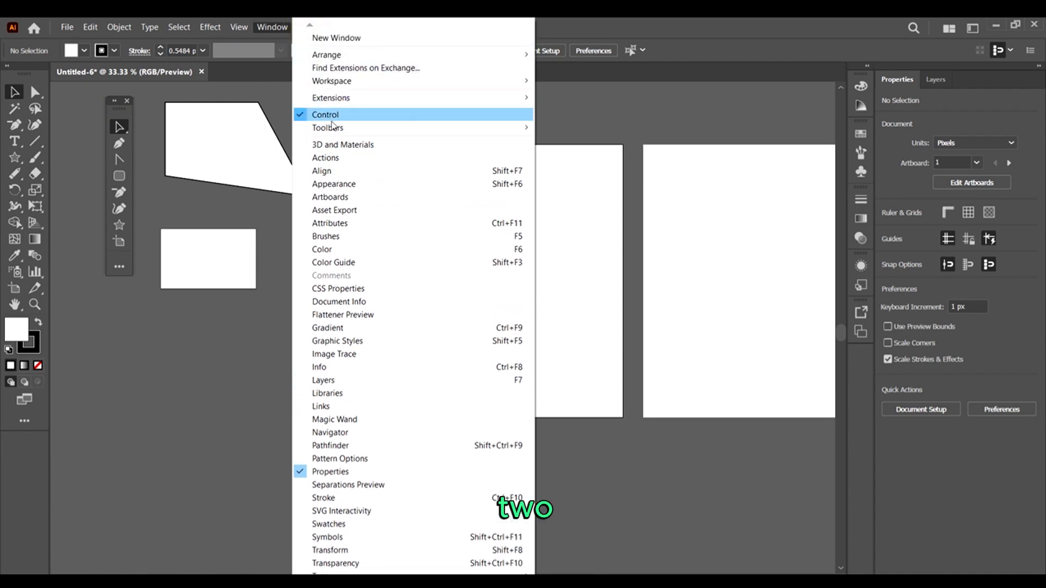
mouse_move(347, 133)
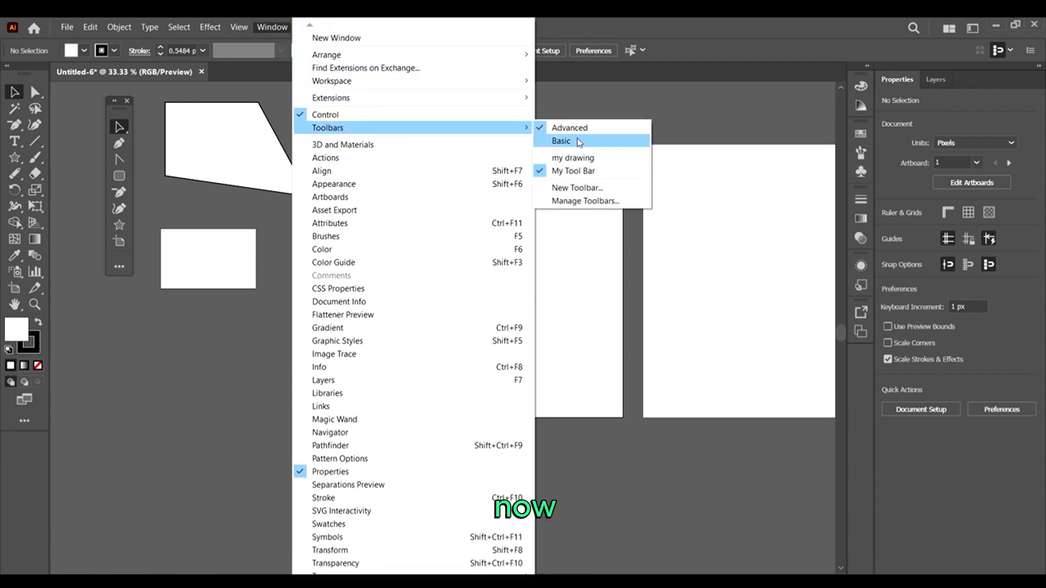
left_click(549, 129)
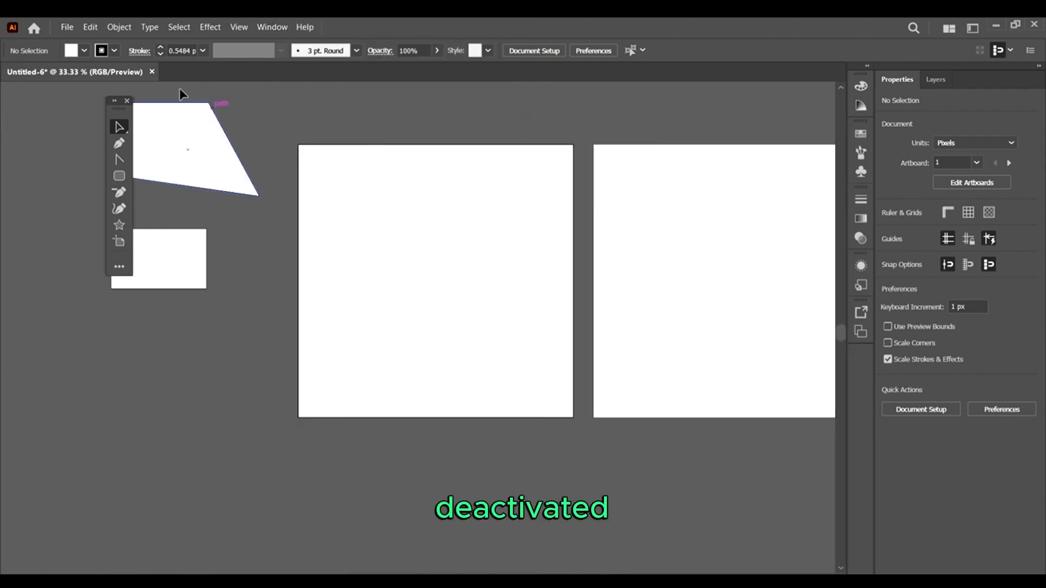
left_click_drag(120, 114, 2, 135)
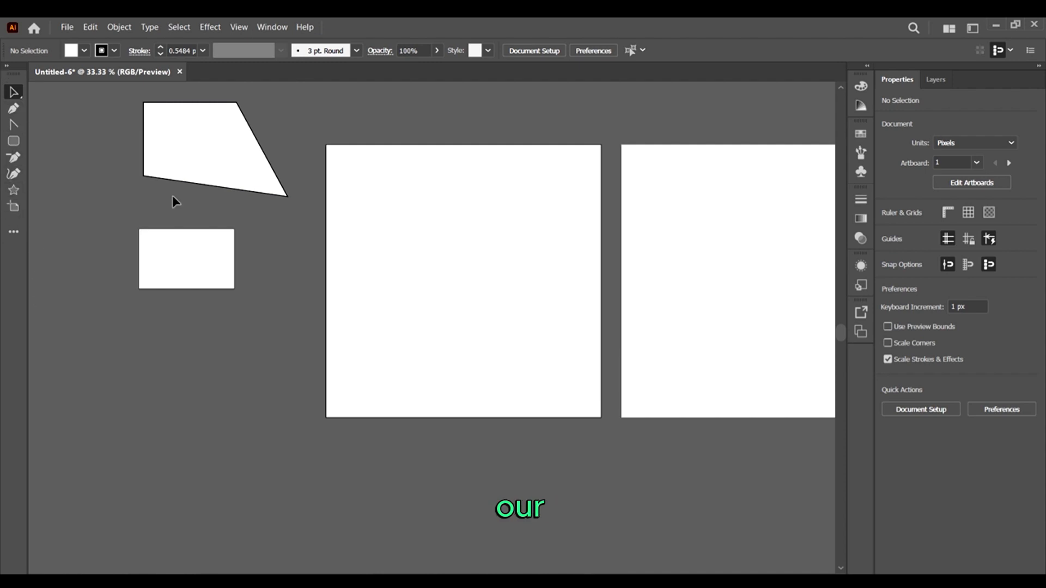
Move the four-sided shape onto the upper-left part of the first artboard and deselect it
left_click_drag(191, 161, 370, 224)
left_click(593, 143)
left_click(7, 123)
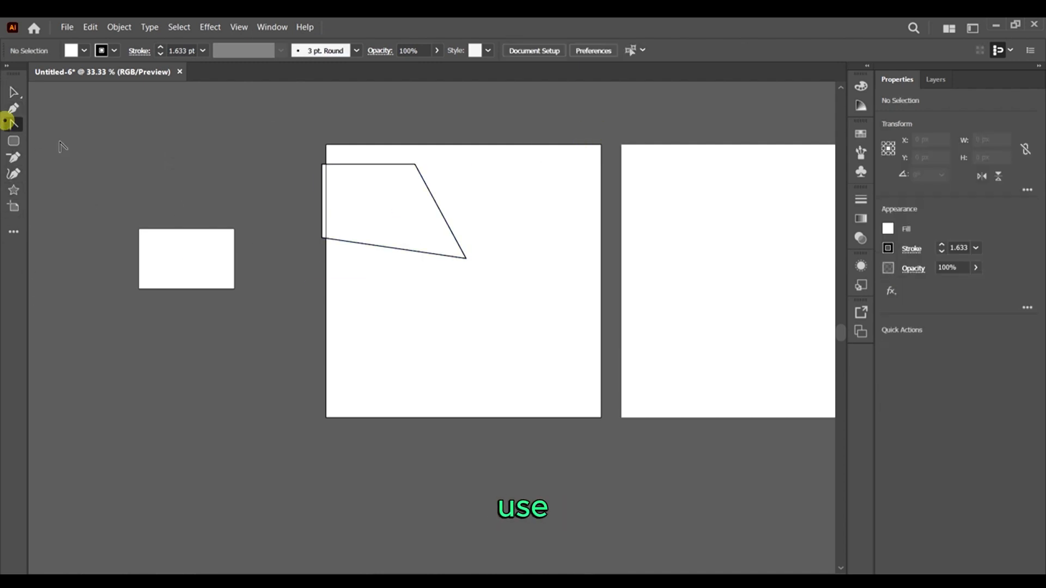
Draw a large closed freeform path with the Pen tool, combining curved and straight segments across the first artboard
left_click(12, 106)
mouse_move(71, 144)
left_mouse_down()
mouse_move(118, 114)
mouse_move(175, 163)
left_mouse_up()
left_click_drag(197, 195, 203, 229)
left_click(255, 162)
left_click_drag(258, 124, 304, 115)
left_click(456, 153)
left_click(544, 229)
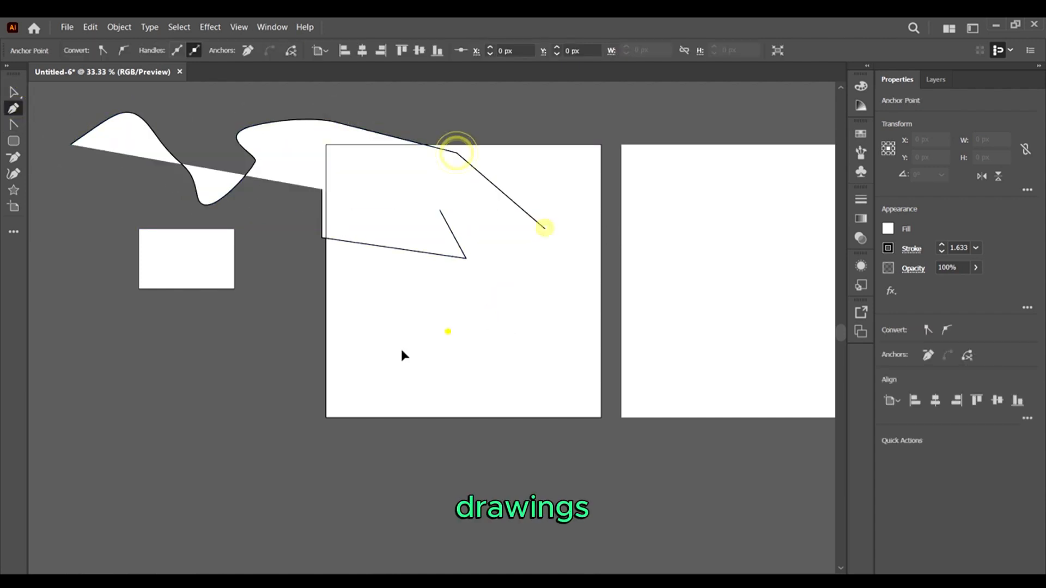
left_click(447, 331)
left_click(229, 360)
left_click(71, 145)
Move the freeform path down over the lower part of the first artboard and deselect it
left_click(13, 89)
left_click_drag(343, 227, 384, 390)
scroll(521, 311, "down", 3)
left_click(327, 283)
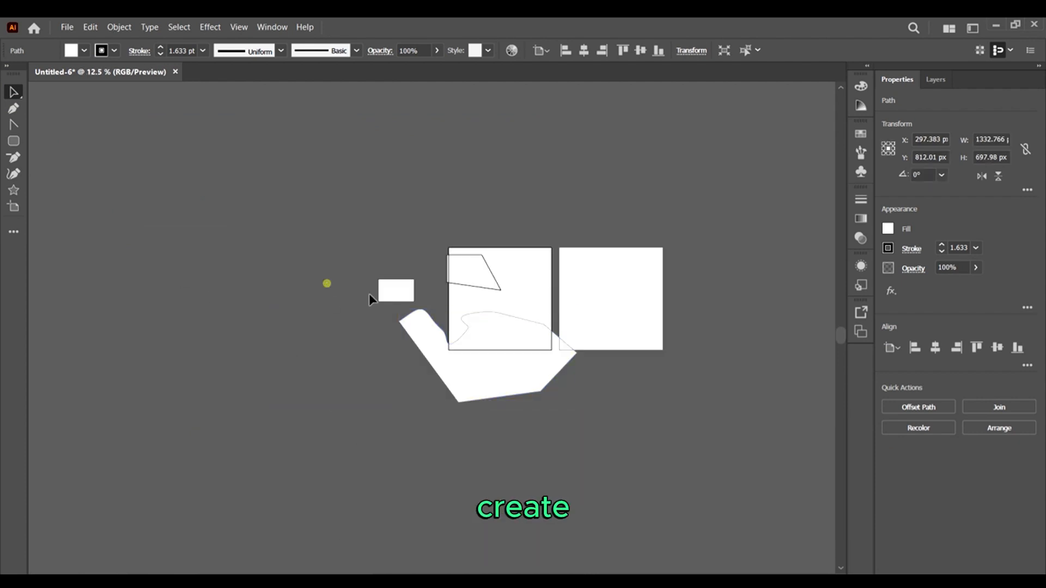
scroll(645, 302, "up", 3)
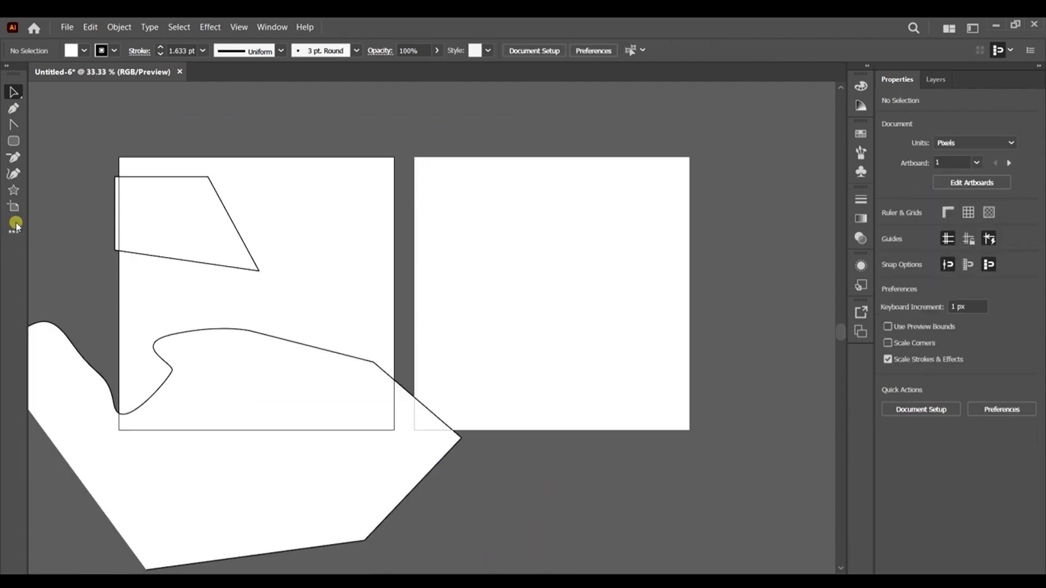
Draw a large five-pointed star about 1622 px wide and 1634 px high, centred on the second artboard's upper part
left_click(14, 207)
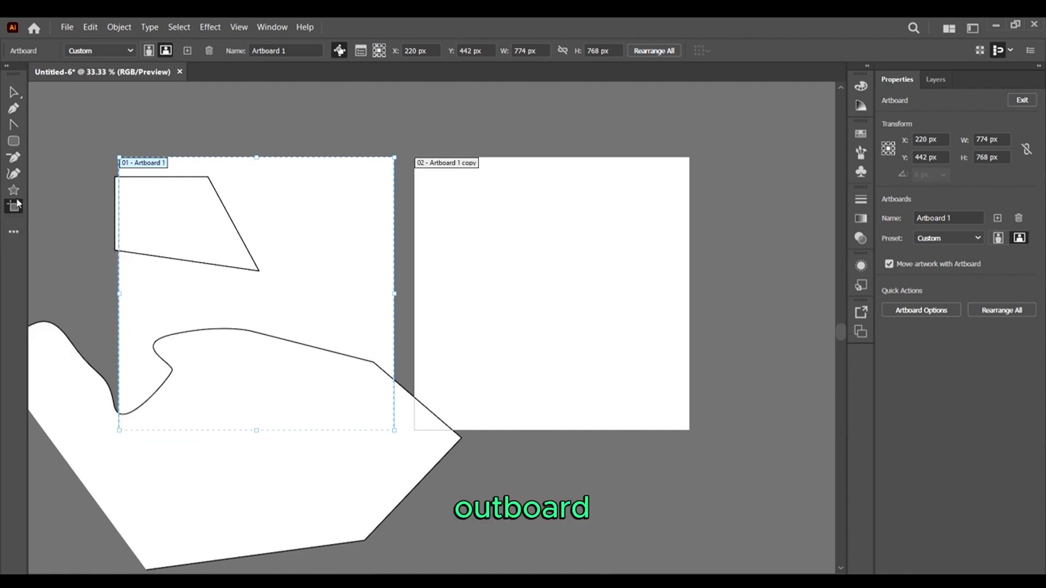
left_click(14, 189)
left_click_drag(519, 206, 741, 418)
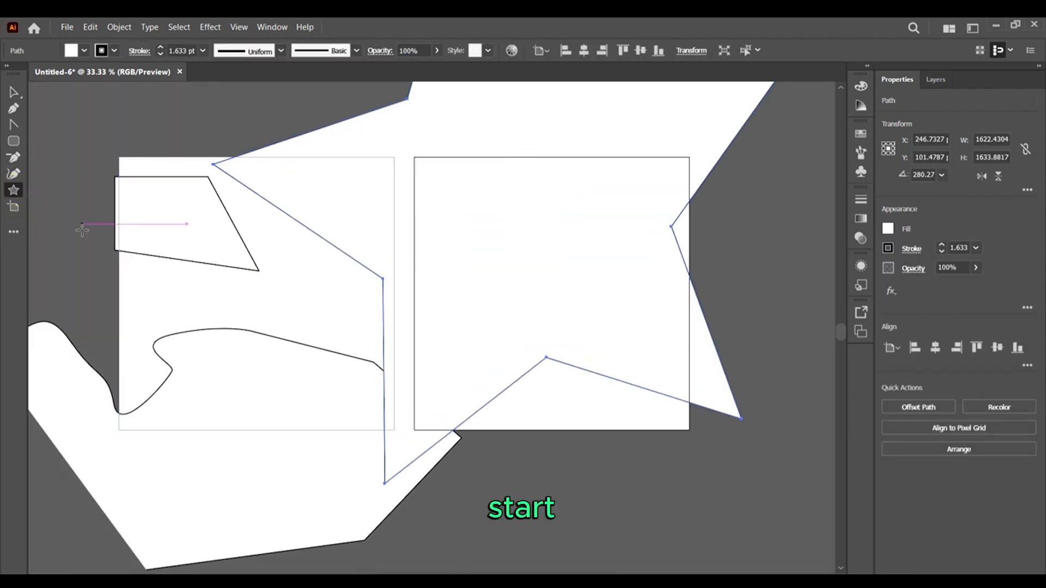
Draw a rounded rectangle about 164 by 196 px at the first artboard's upper-left corner and delete an anchor point from its upper-right corner
left_click(13, 142)
left_click_drag(79, 107, 135, 175)
left_click(14, 157)
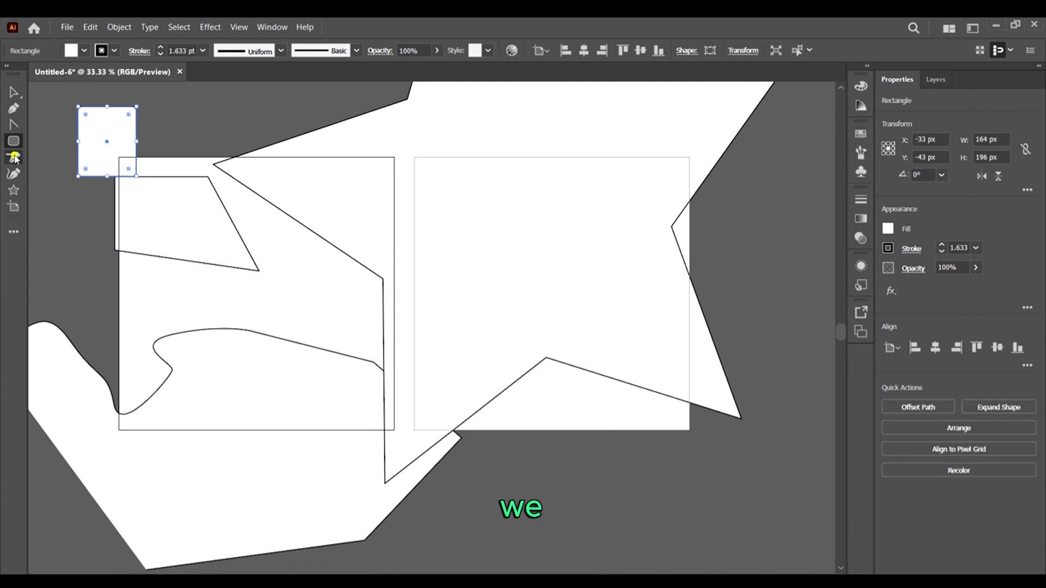
left_click(136, 115)
left_click(618, 329)
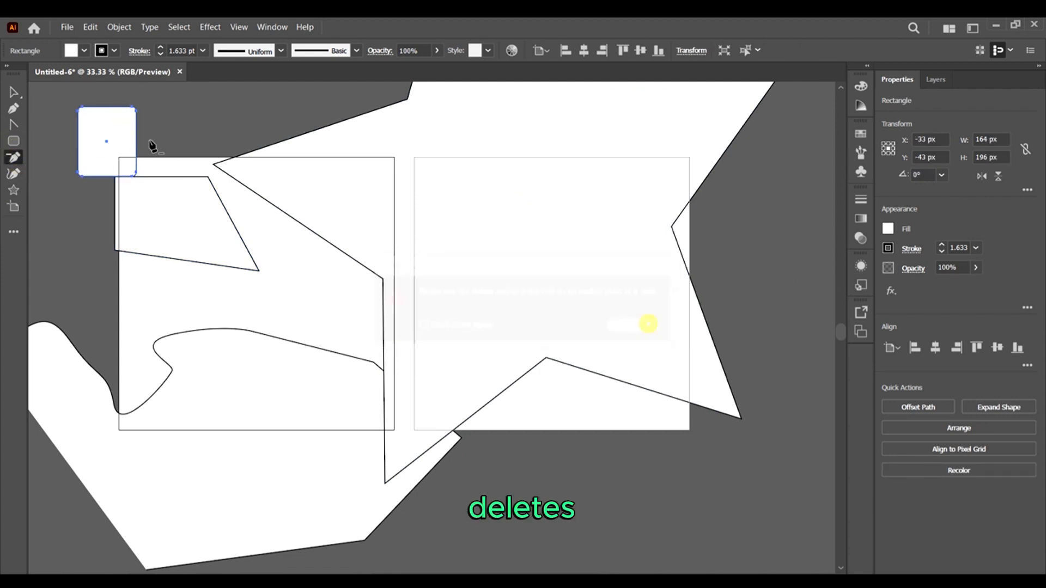
left_click(136, 107)
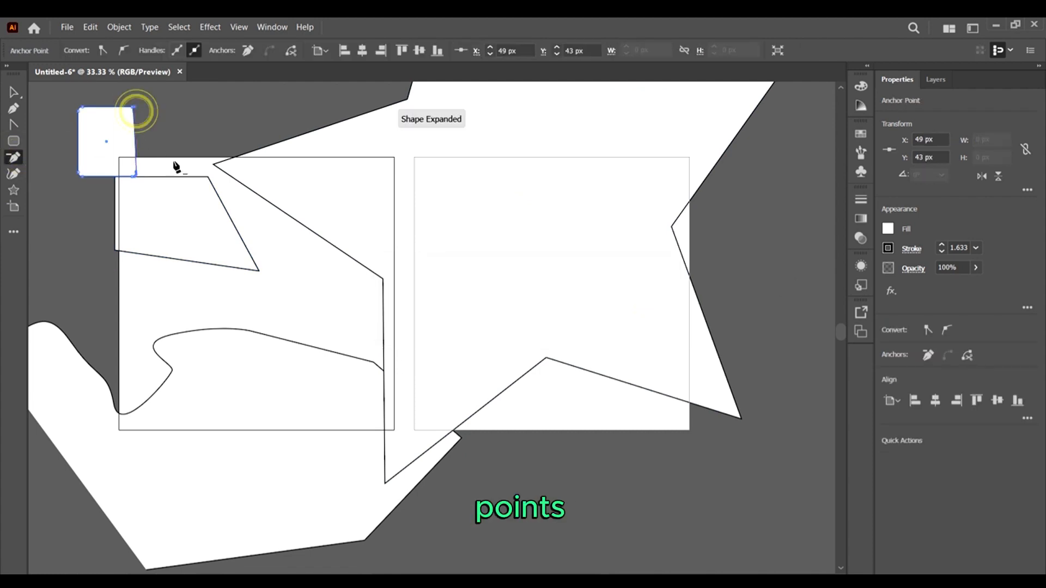
left_click(13, 92)
left_click(150, 113)
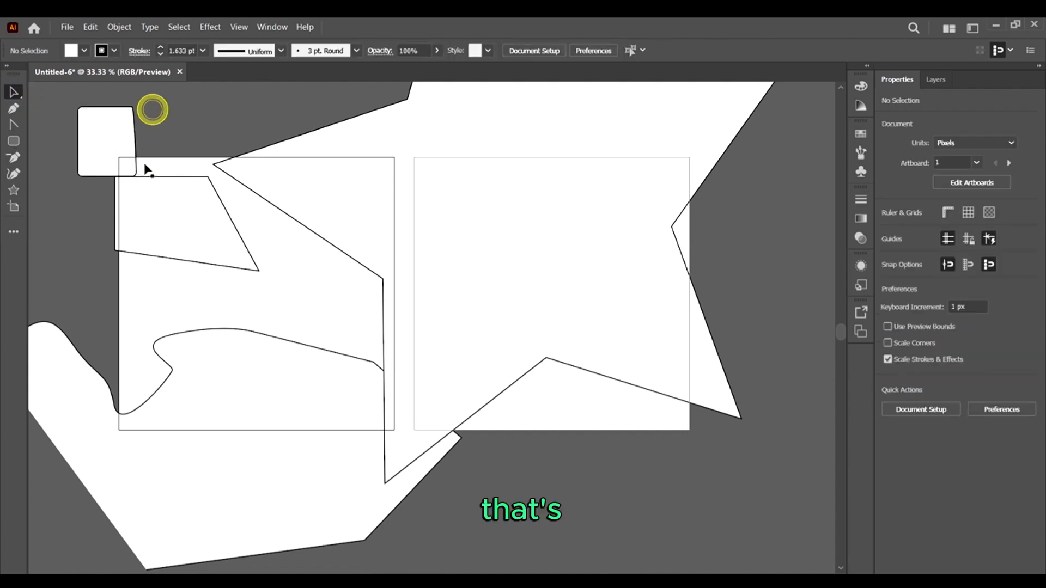
Undock My Tool Bar so that it floats over the empty canvas and close it
scroll(136, 185, "down", 2)
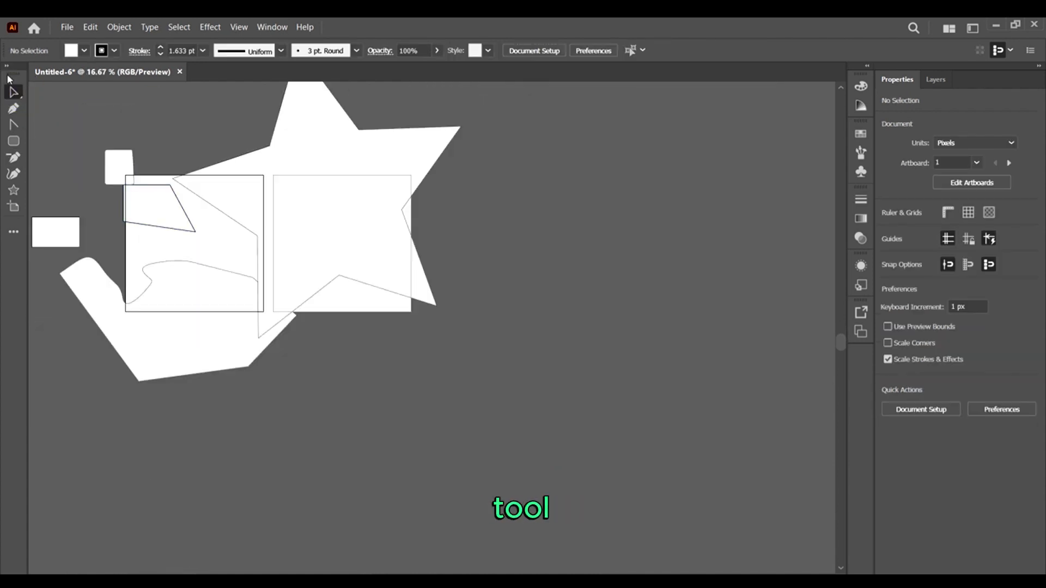
left_click_drag(7, 80, 592, 187)
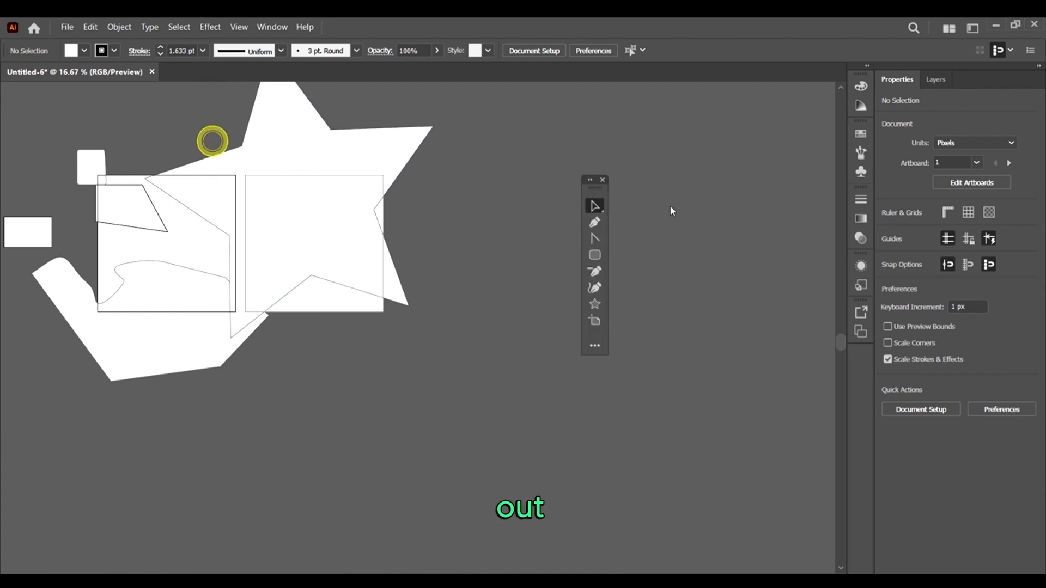
left_click(603, 180)
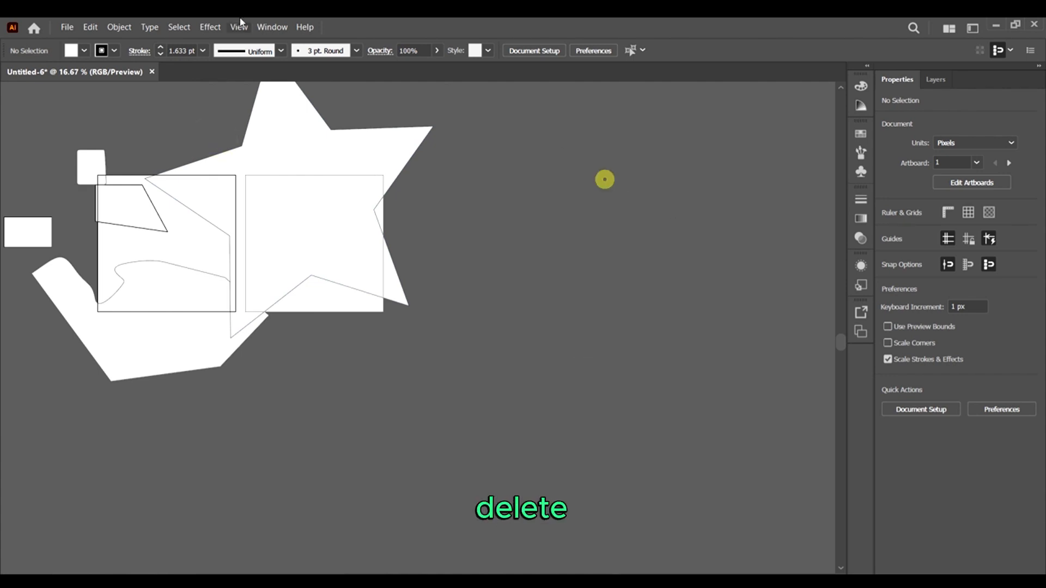
Show the Advanced toolbar
left_click(270, 27)
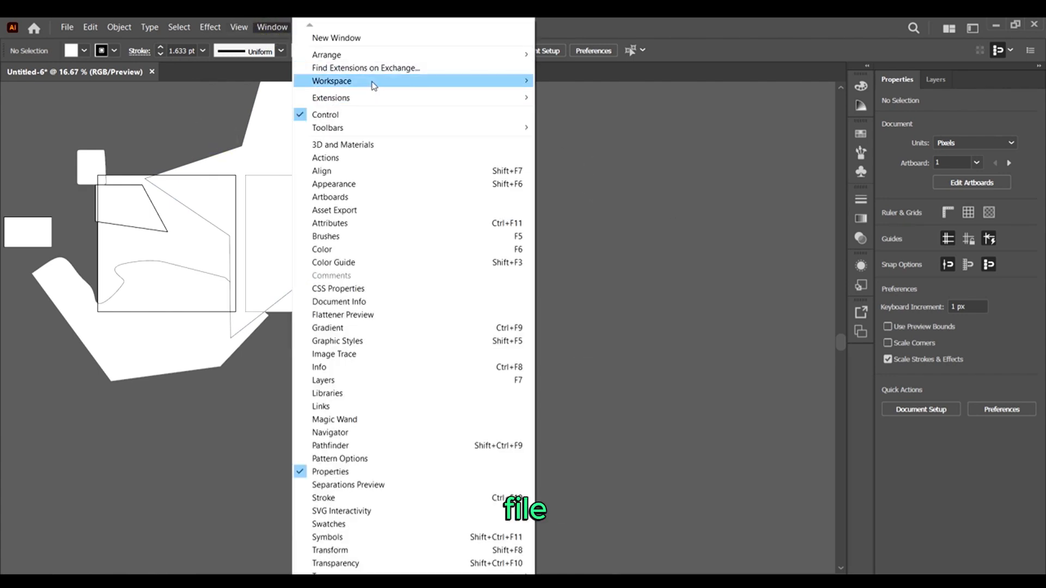
mouse_move(383, 134)
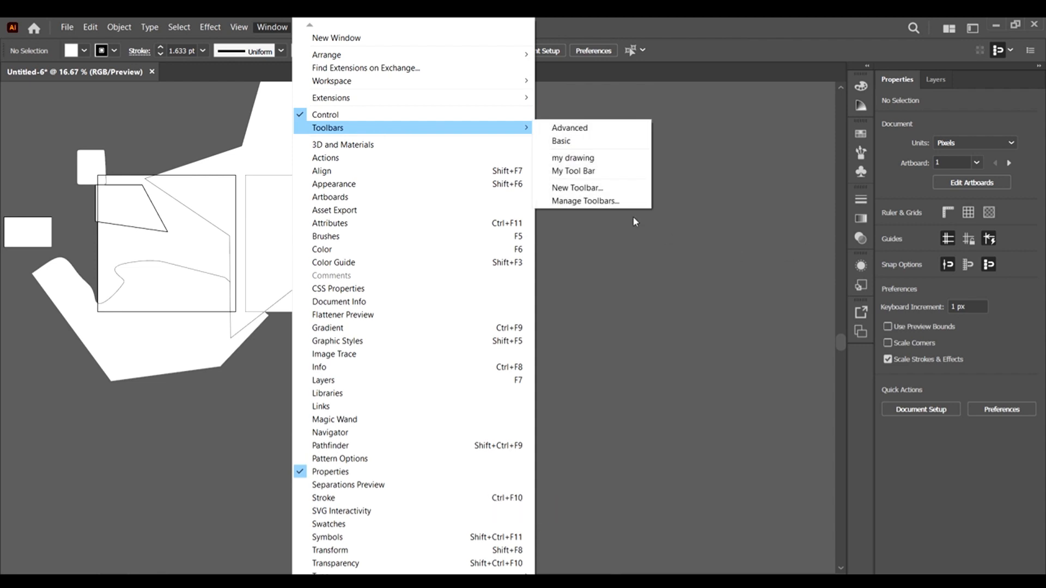
left_click(573, 128)
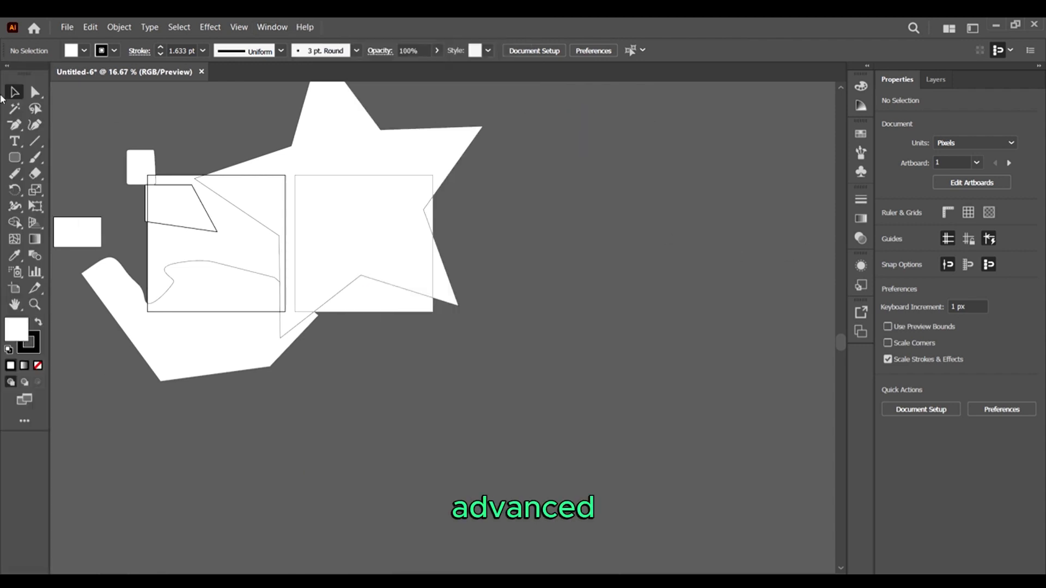
Delete the custom toolbars my drawing and My Tool Bar in the toolbar management dialog
left_click(24, 421)
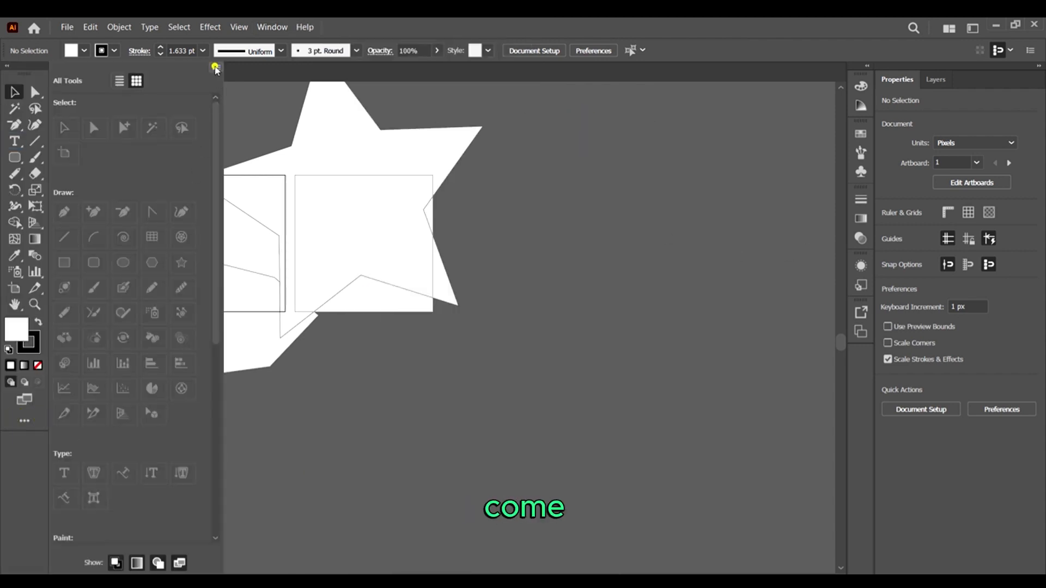
left_click(216, 67)
left_click(278, 130)
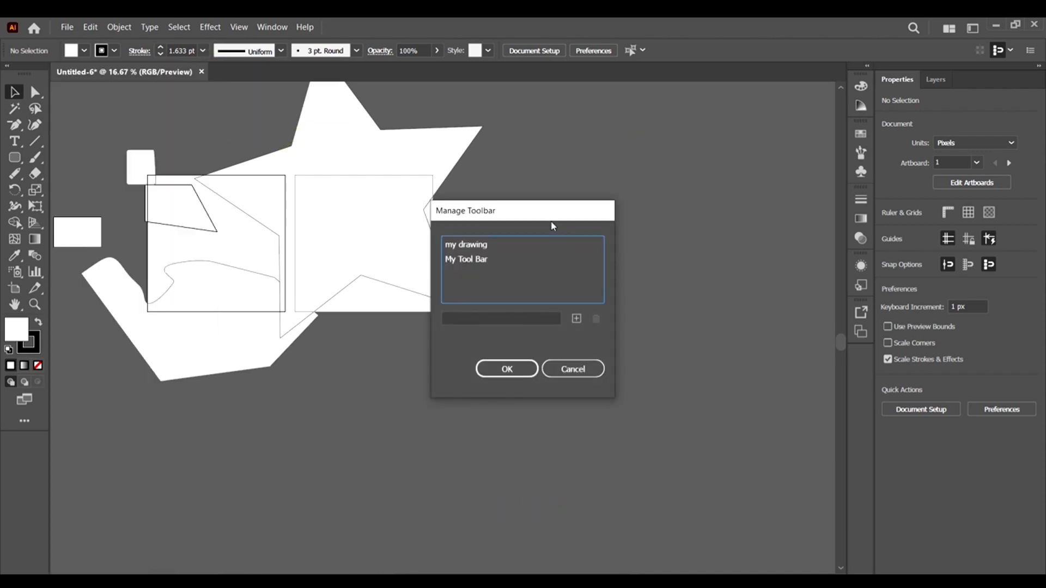
left_click(627, 216)
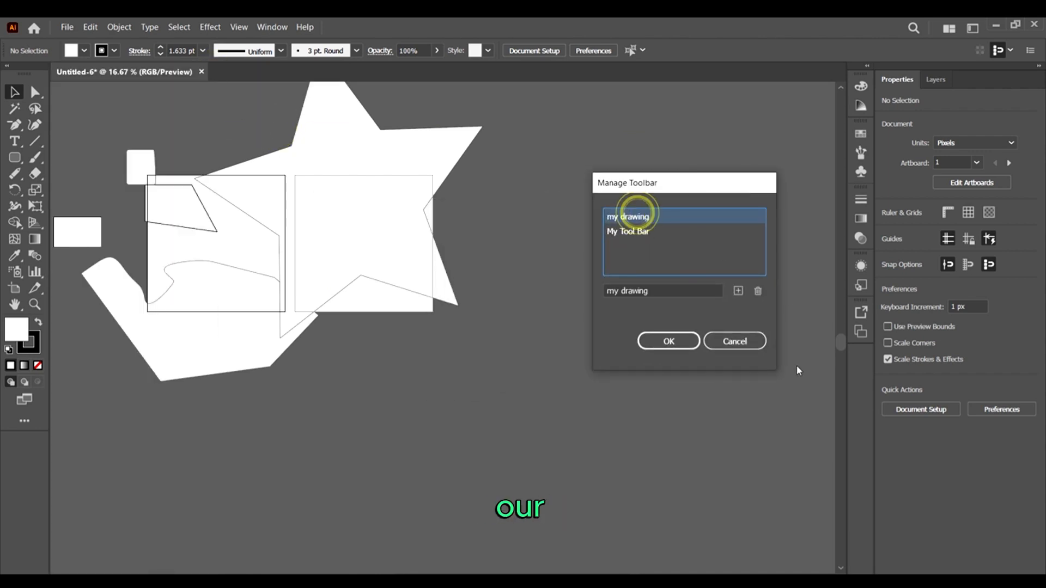
left_click(759, 291)
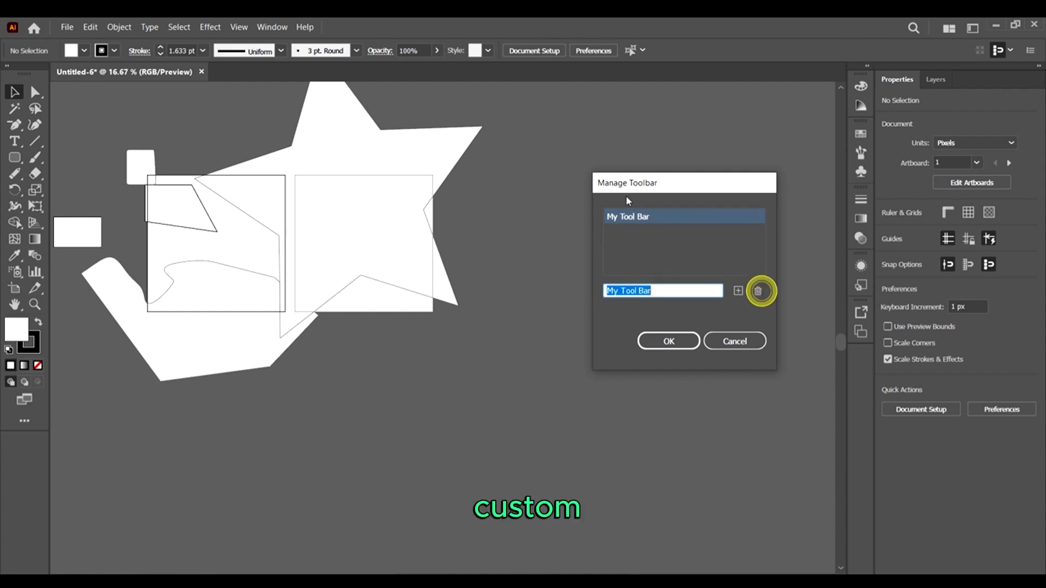
left_click(696, 248)
left_click(665, 214)
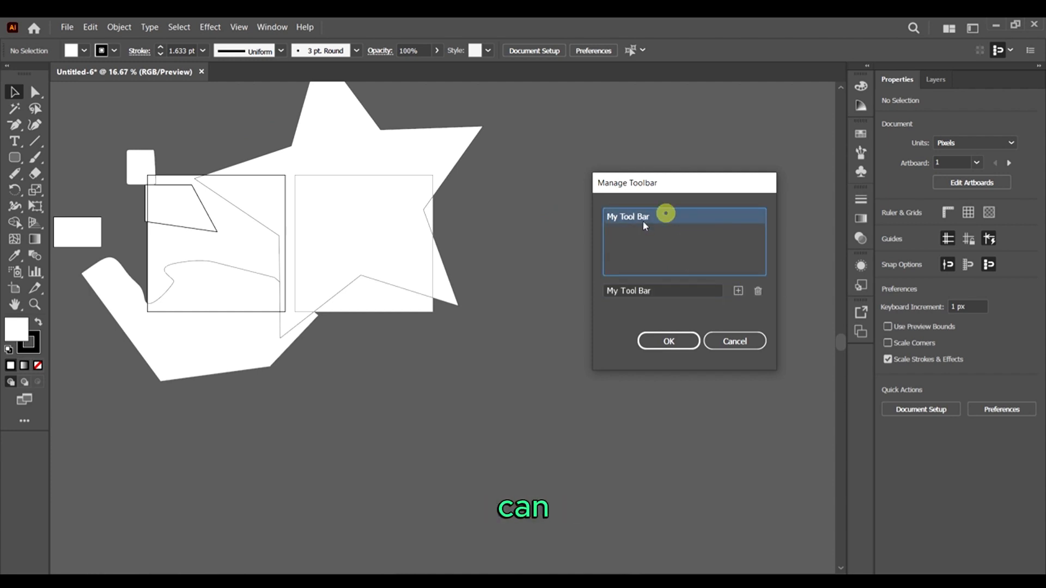
left_click(757, 291)
Add an untitled toolbar and several copies of it to the list of custom toolbars
left_click(738, 291)
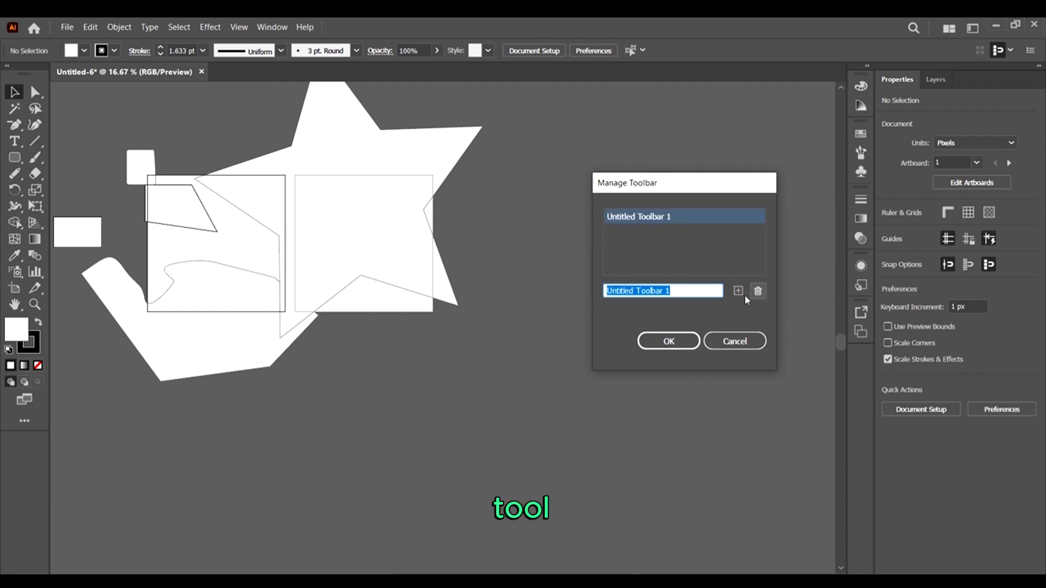
left_click(739, 291)
left_click(740, 292)
left_click(739, 292)
left_click(739, 292)
left_click(739, 293)
Delete all the untitled toolbars from the list and confirm the toolbar changes
left_click(755, 292)
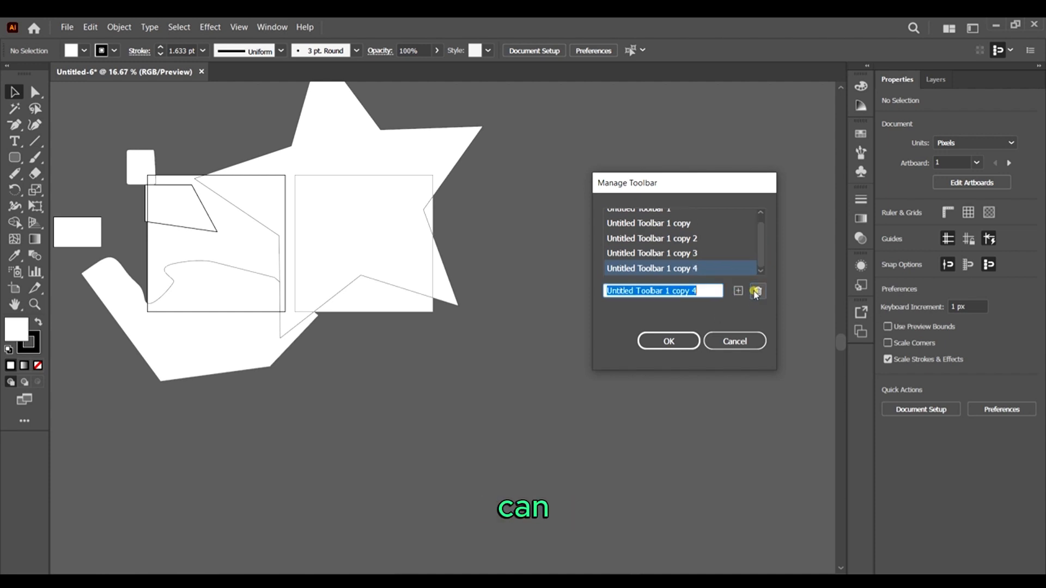
left_click(755, 291)
left_click(755, 292)
left_click(755, 291)
left_click(755, 291)
left_click(755, 291)
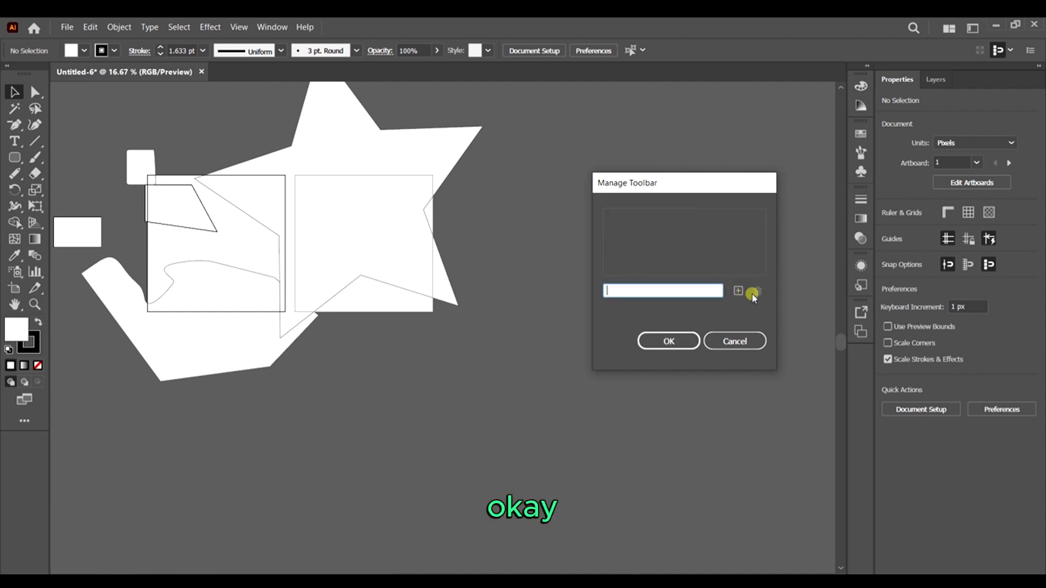
left_click_drag(674, 188, 639, 181)
left_click(633, 335)
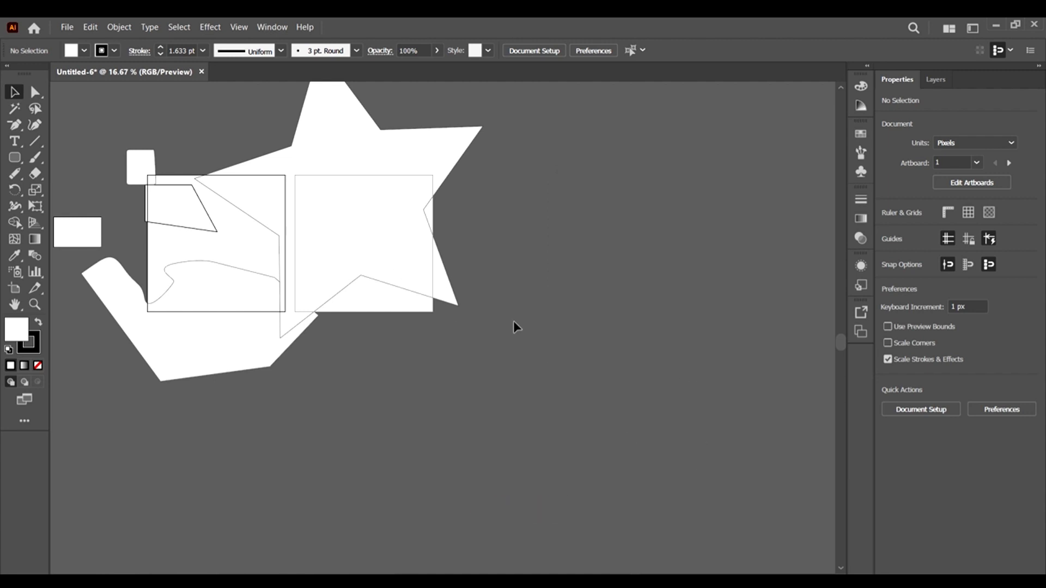
Select all the artwork on and around both artboards and delete it
scroll(598, 325, "down", 1)
left_click_drag(572, 399, 258, 138)
key("Delete")
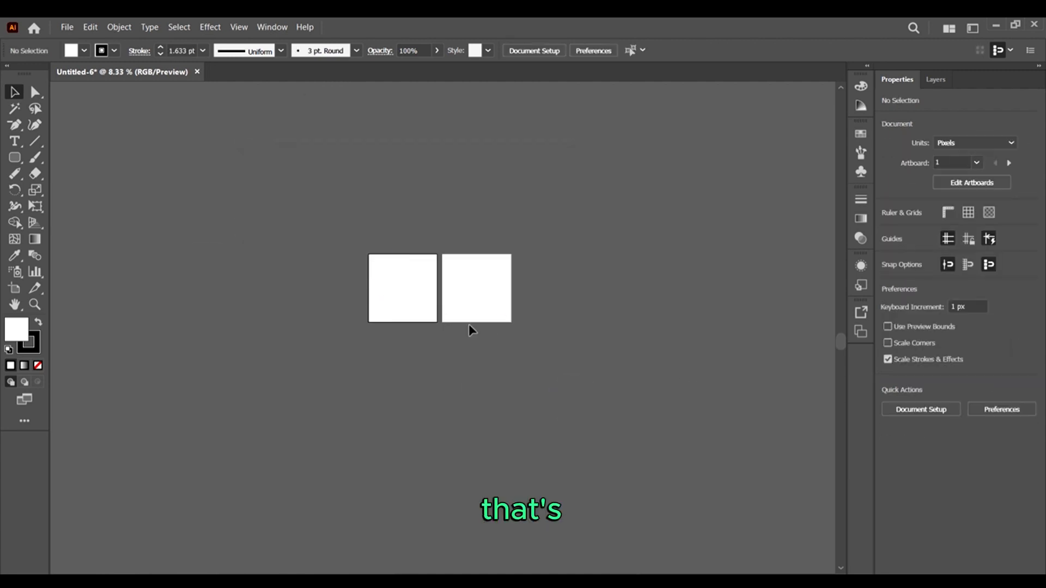
Examine the full list of tools and the selection tools, including the Direct Selection group and the Magic Wand
left_click(24, 422)
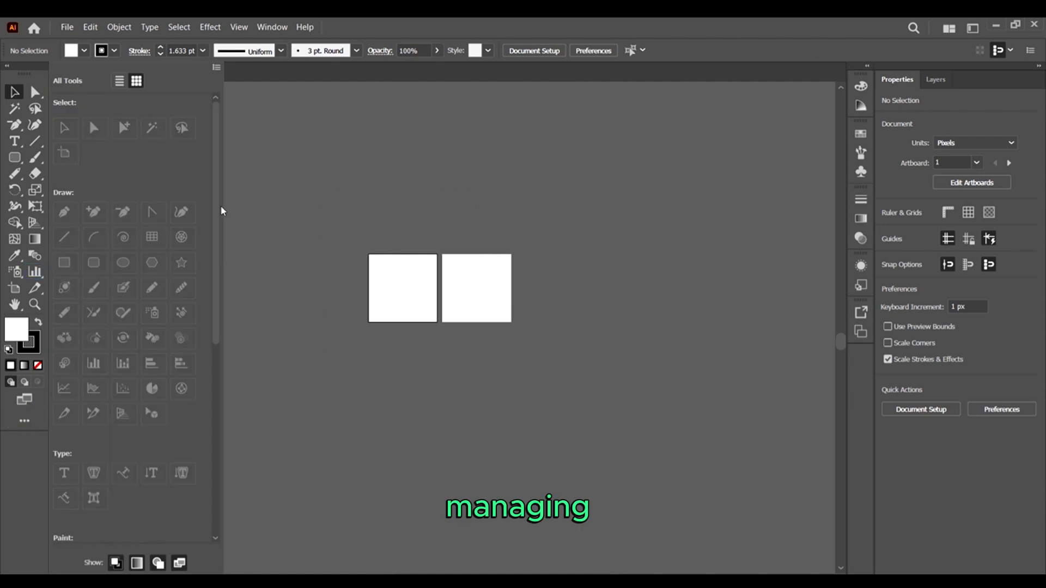
left_click(459, 344)
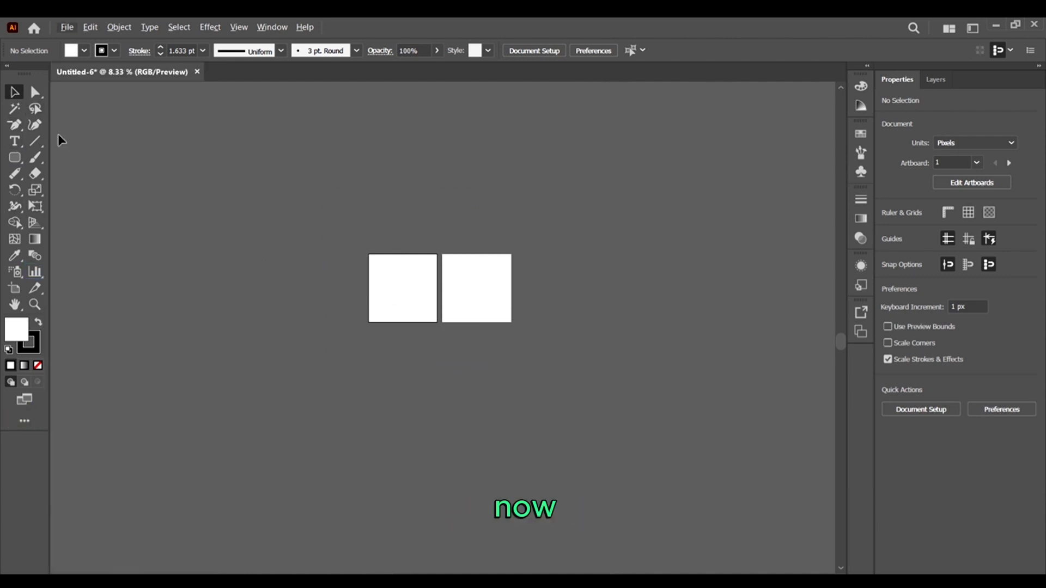
scroll(334, 280, "up", 4)
scroll(334, 280, "right", 2)
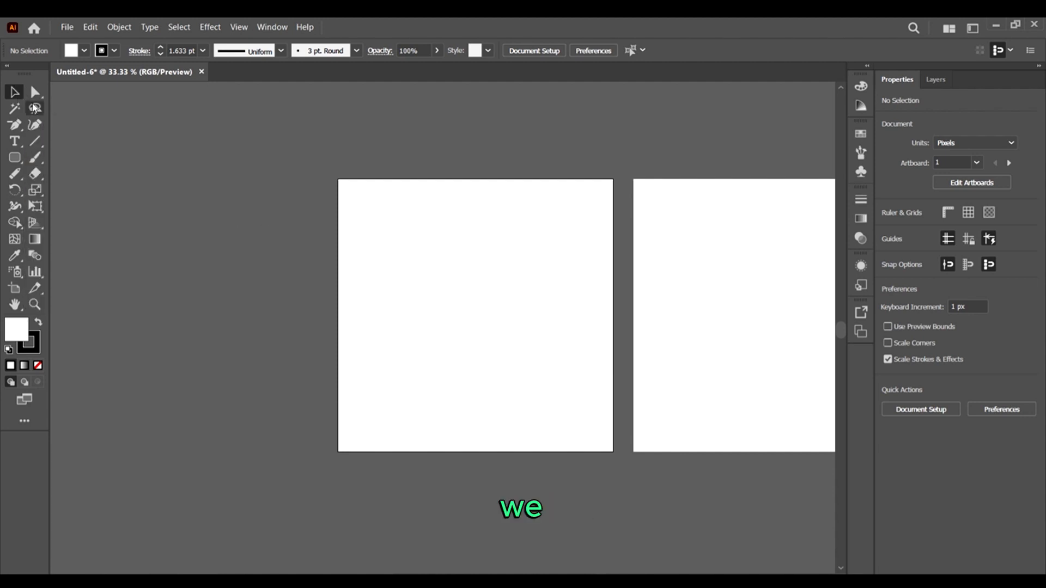
left_click(34, 92)
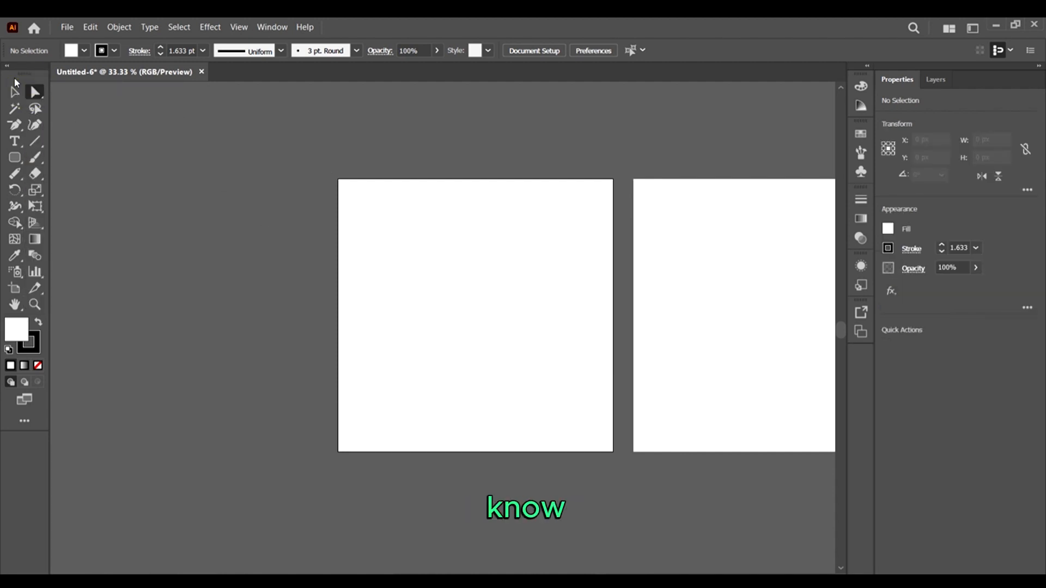
left_click(37, 89)
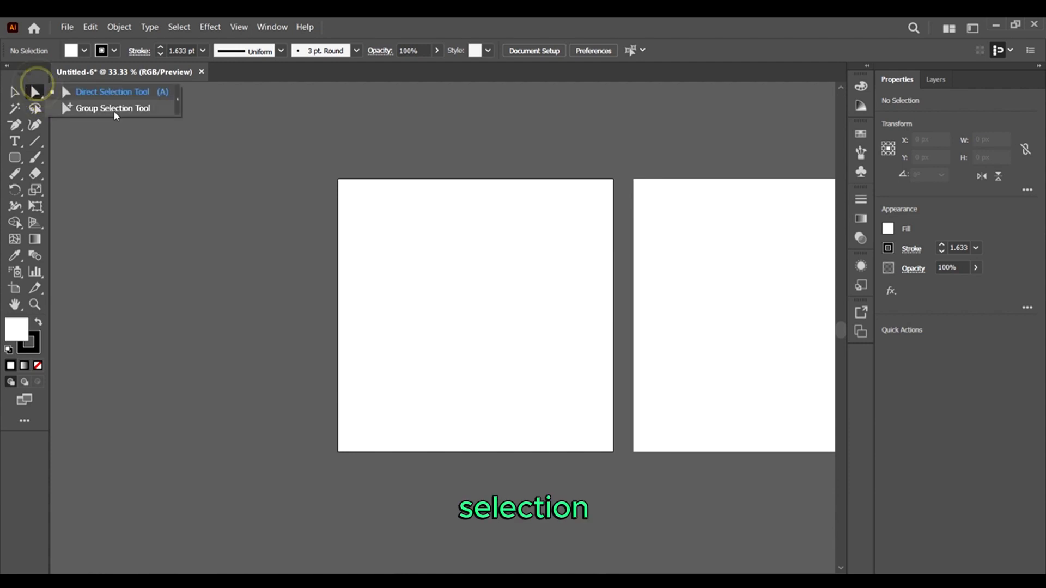
left_click(12, 94)
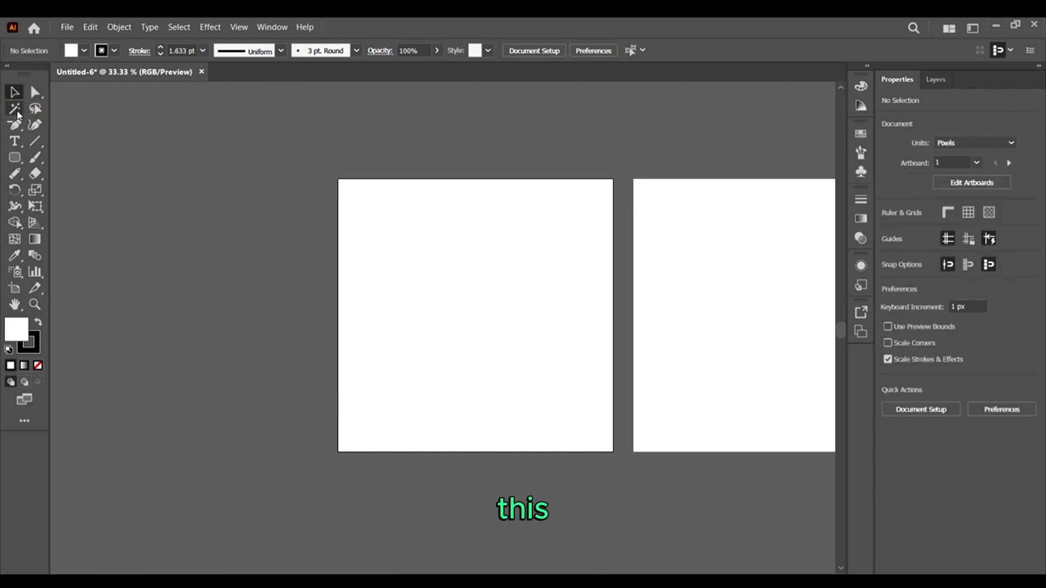
left_click(17, 113)
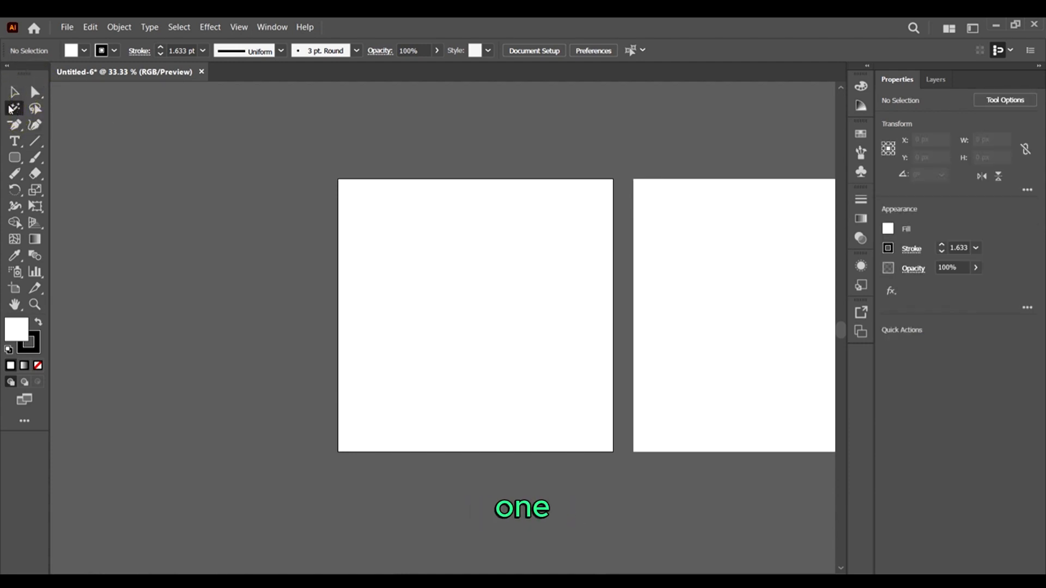
Draw two rectangles beside the first artboard, about 197 by 180 px and 160 by 277 px, one below the other
left_click(12, 158)
left_click(58, 158)
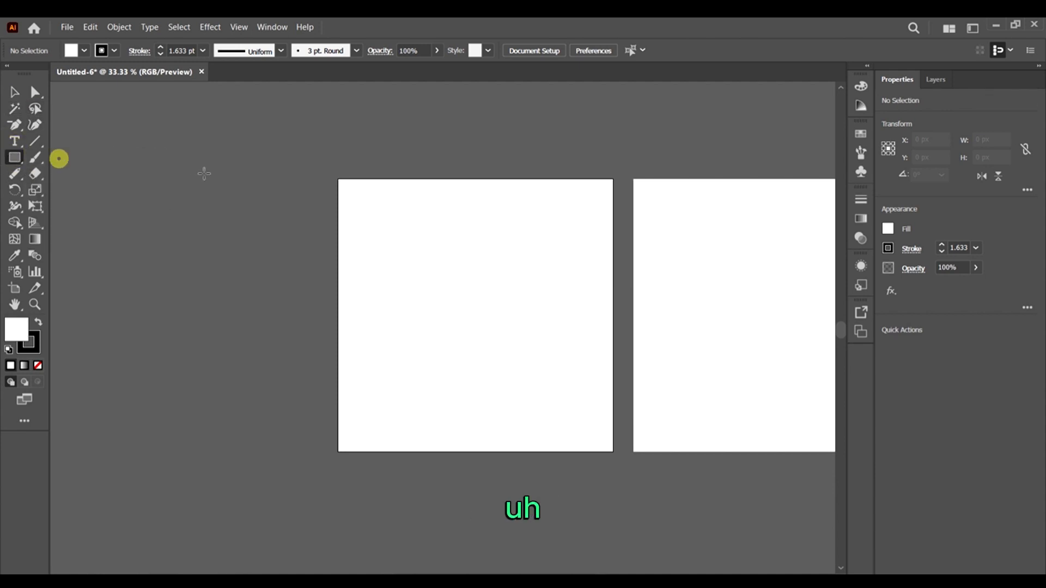
mouse_move(196, 158)
left_mouse_down()
mouse_move(280, 219)
mouse_move(266, 221)
left_mouse_up()
mouse_move(169, 240)
left_mouse_down()
mouse_move(320, 392)
mouse_move(227, 341)
left_mouse_up()
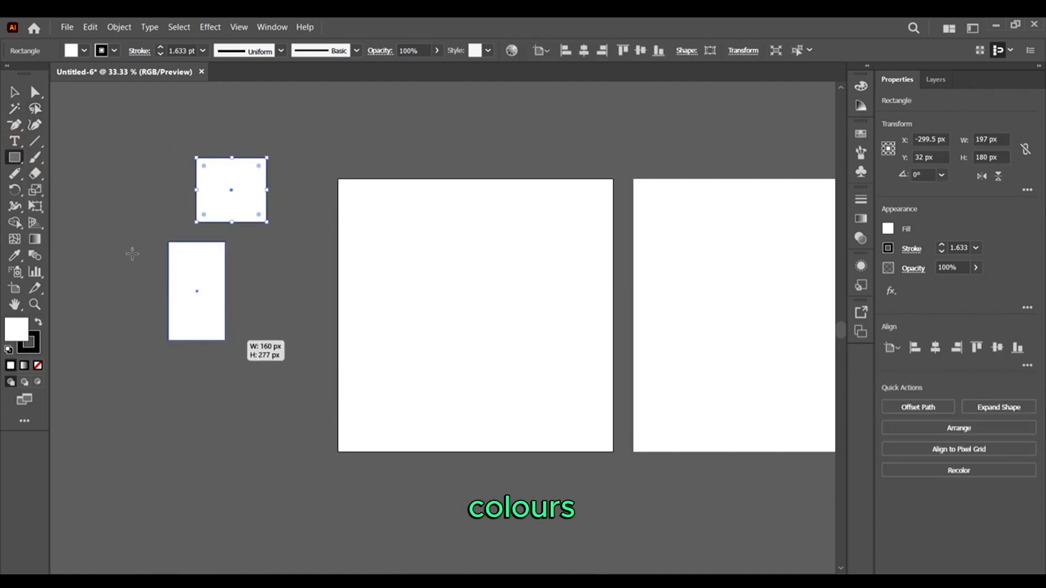
Fill both rectangles with red
left_click(14, 92)
left_click(230, 189)
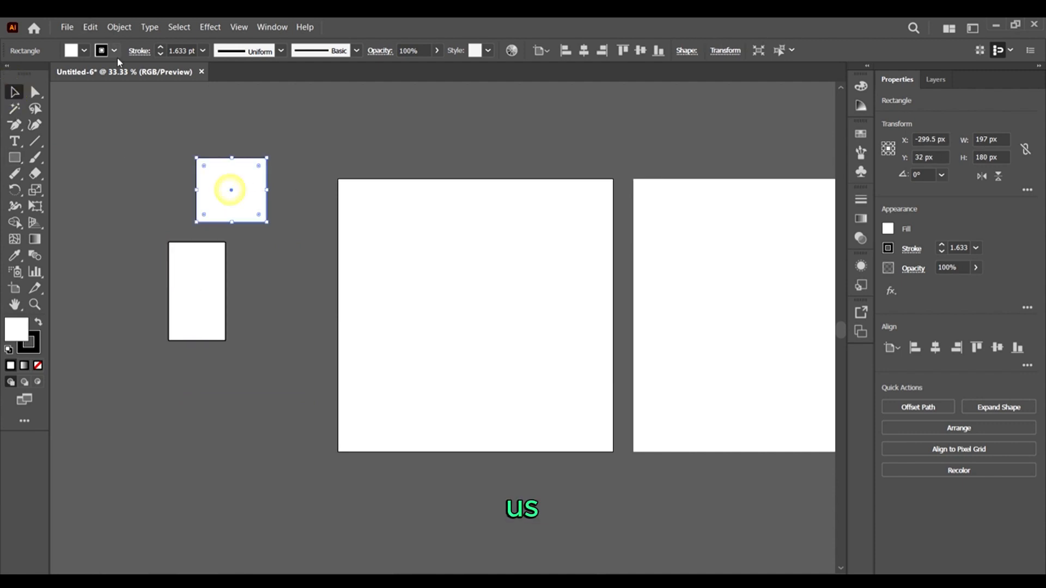
left_click(77, 53)
left_click(65, 80)
left_click(265, 207)
left_click(208, 309)
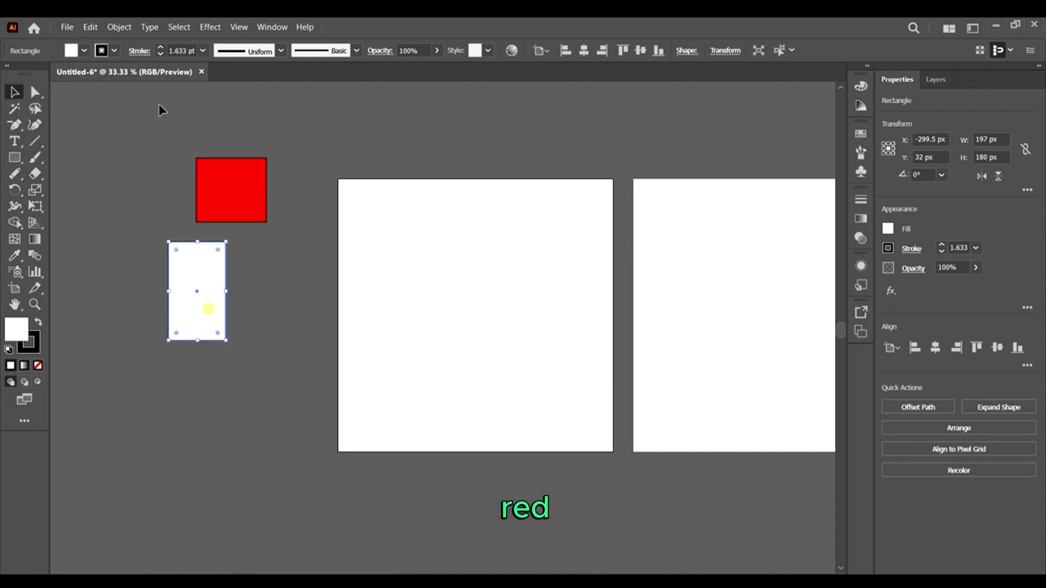
left_click(84, 52)
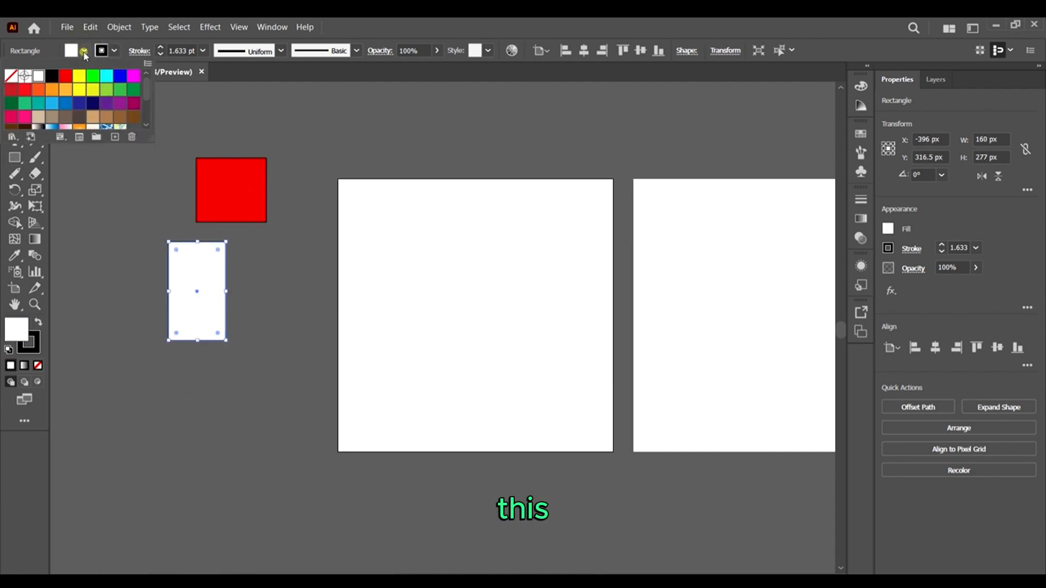
left_click(65, 77)
left_click(198, 273)
Duplicate the lower red rectangle against the first artboard's left edge, fill the copy with green and deselect it
left_click_drag(203, 272, 317, 267)
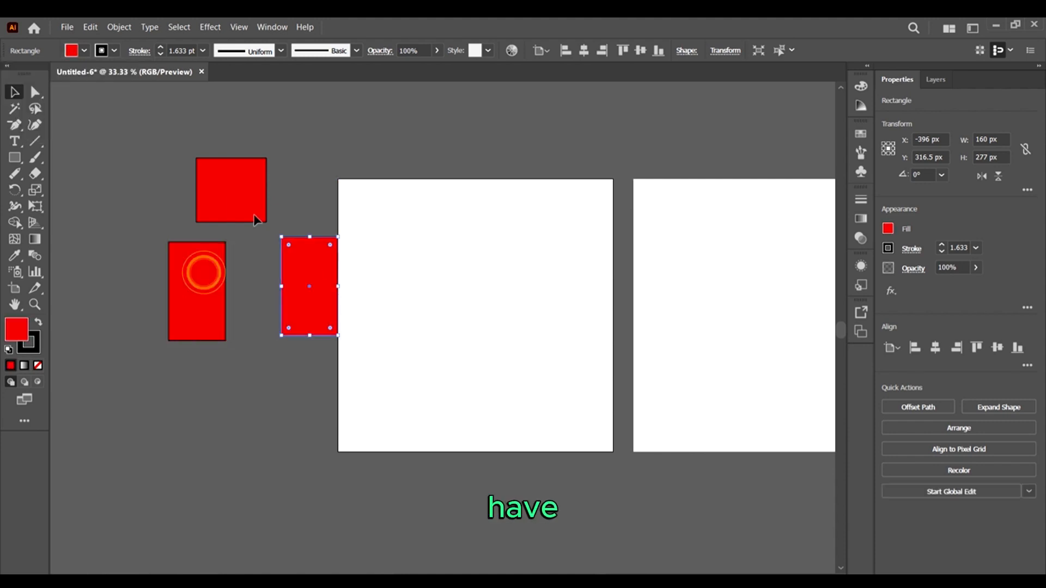
left_click(83, 52)
left_click(92, 76)
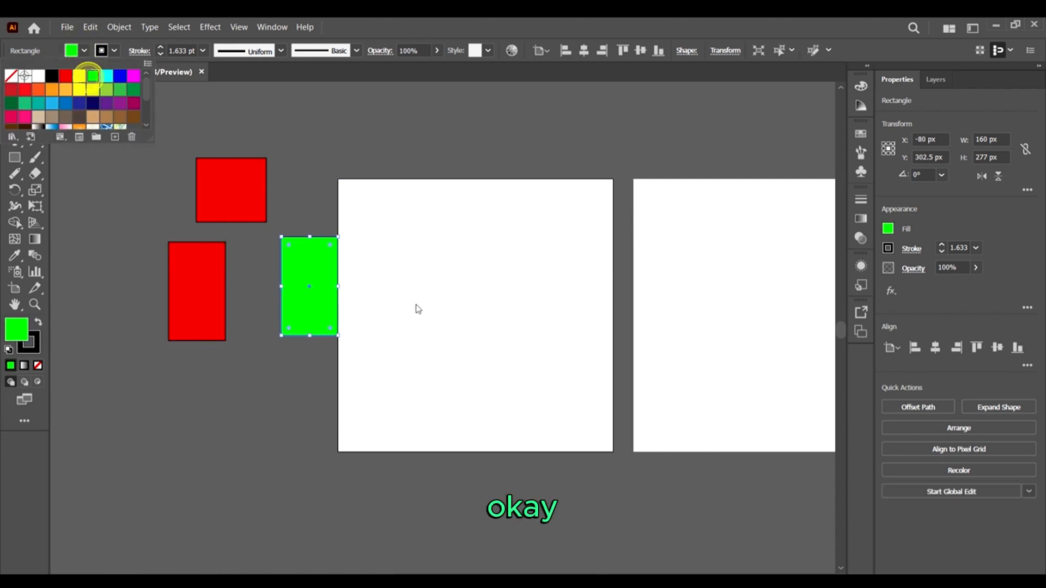
left_click(456, 299)
left_click(116, 174)
Select both red rectangles with the Magic Wand, add the green one to the selection and delete all three
left_click(15, 109)
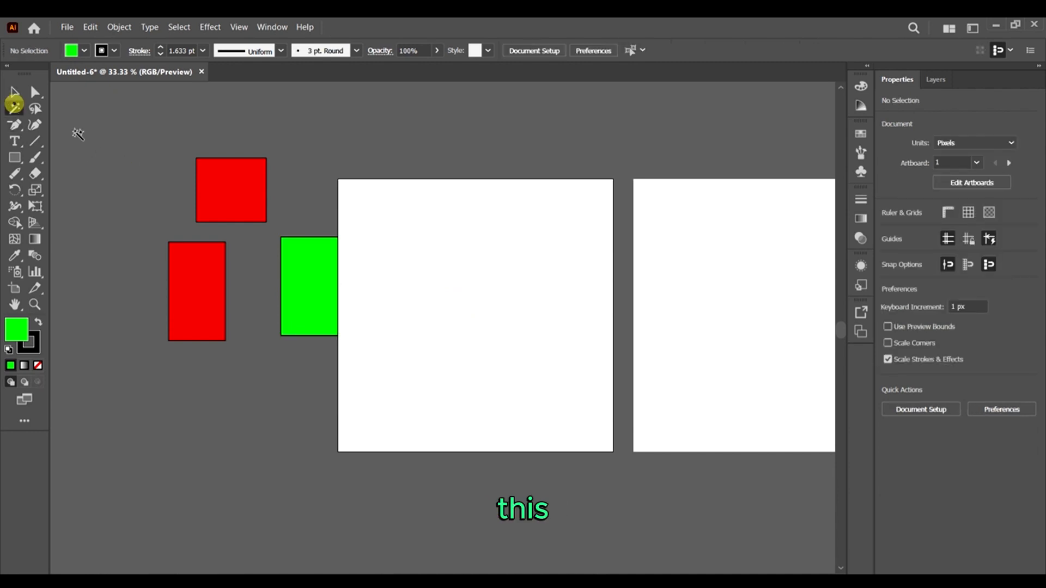
left_click(236, 191)
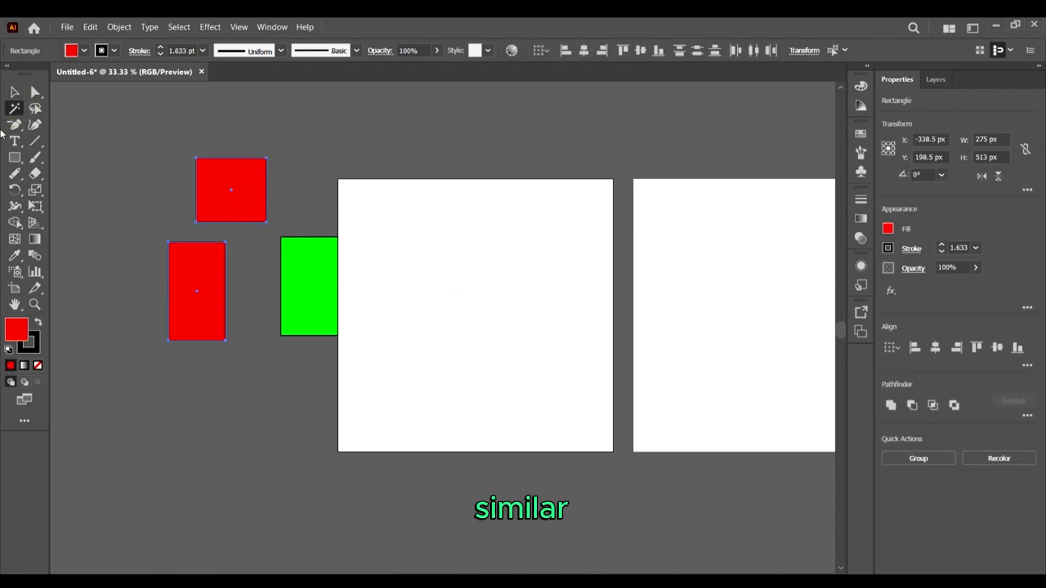
left_click(15, 92)
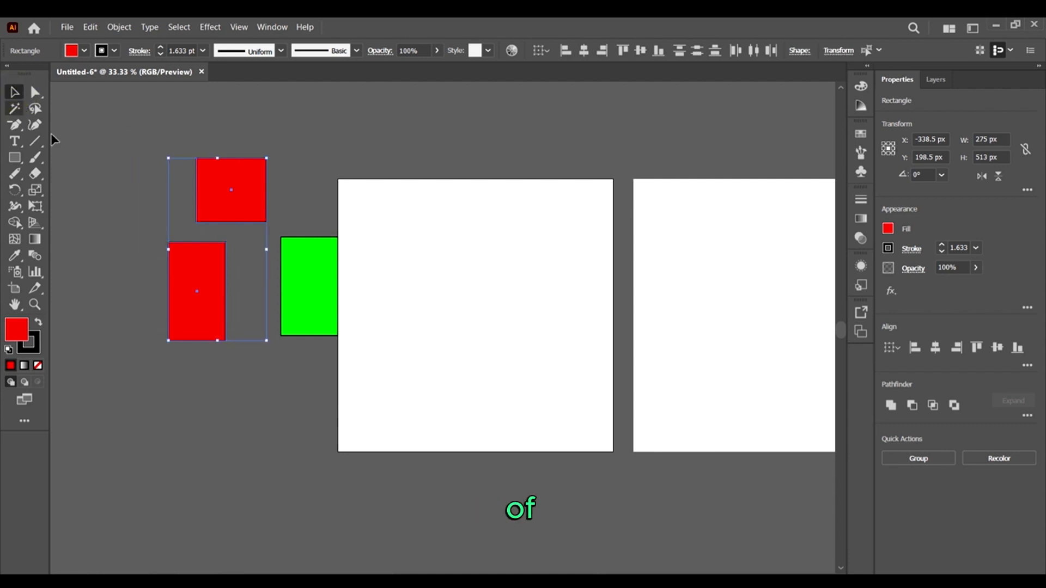
left_click(298, 311, "shift")
key("Delete")
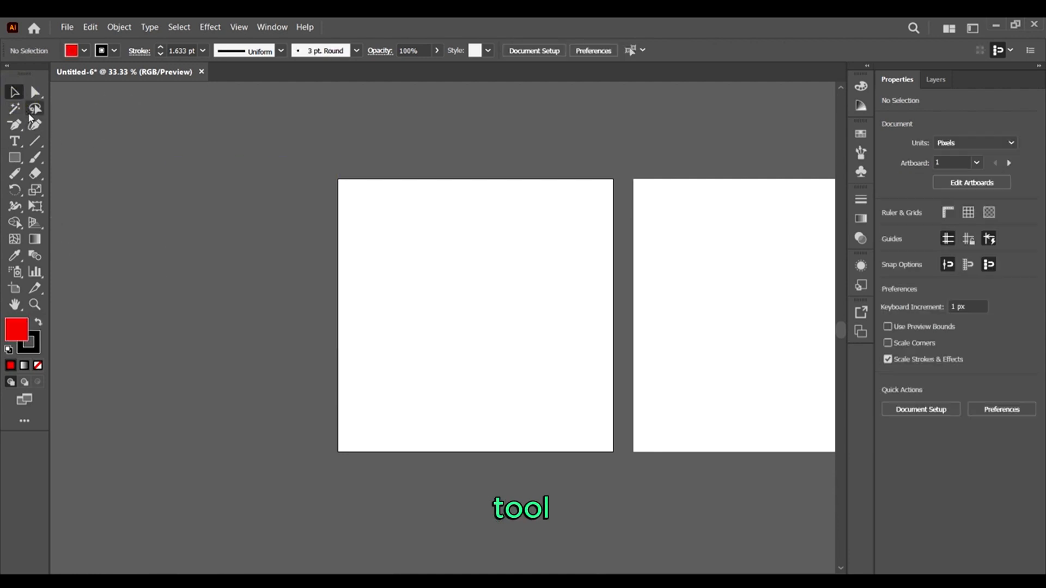
Examine the Lasso tool and the pen and anchor point tools in the Pen tool group
left_click(34, 112)
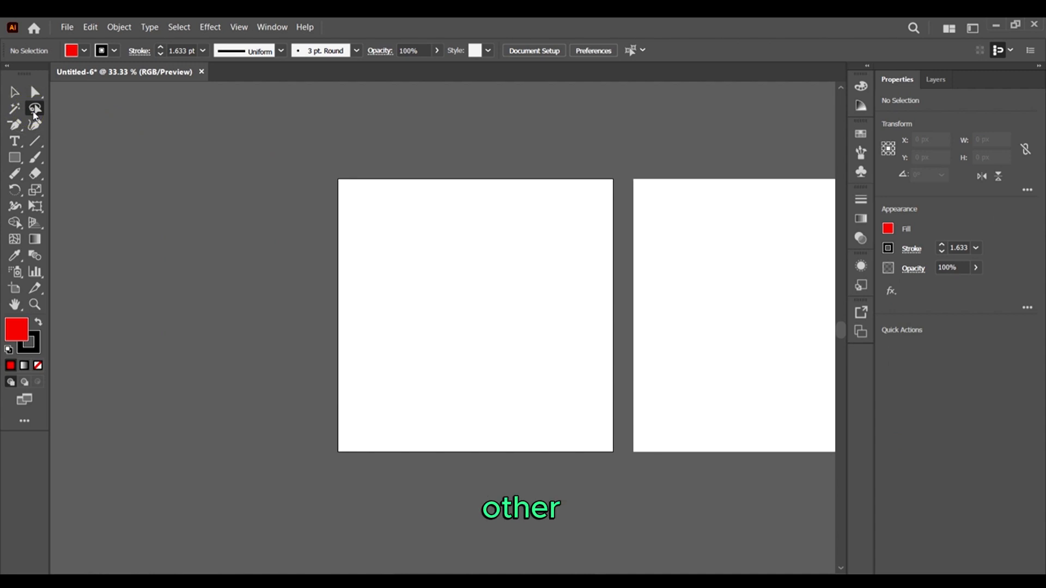
left_click(14, 124)
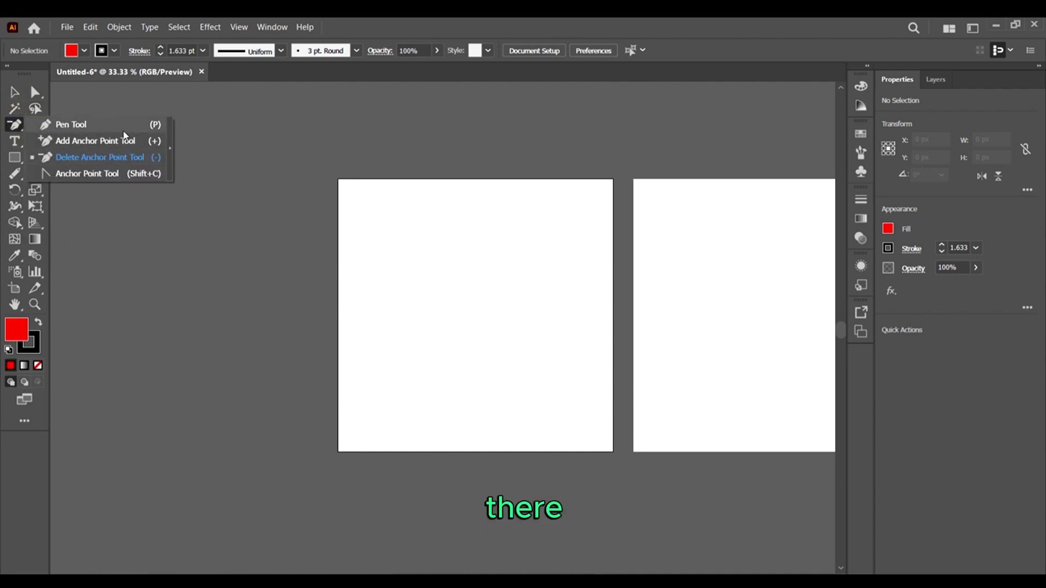
left_click(14, 127)
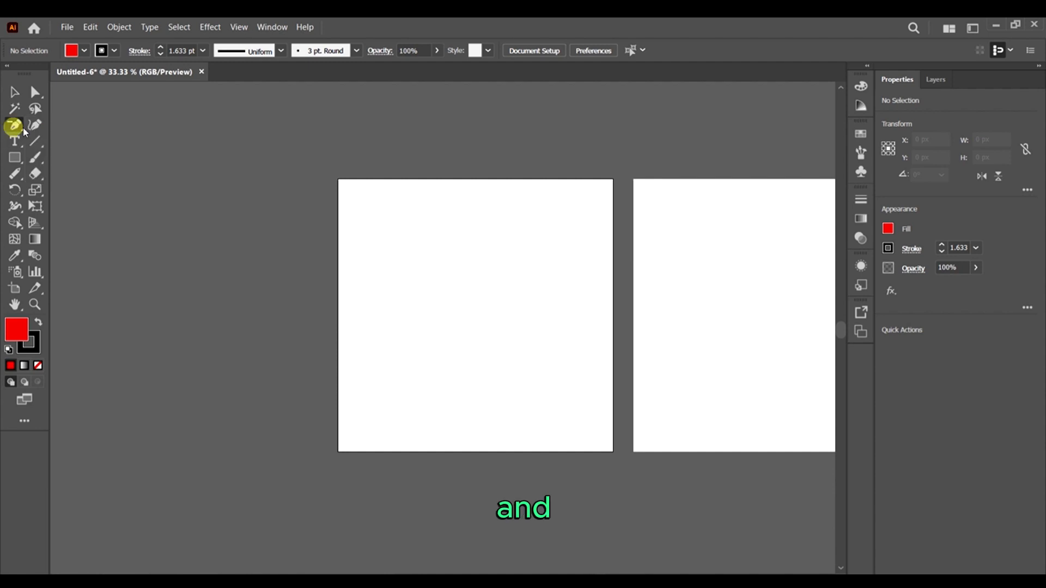
left_click(14, 127)
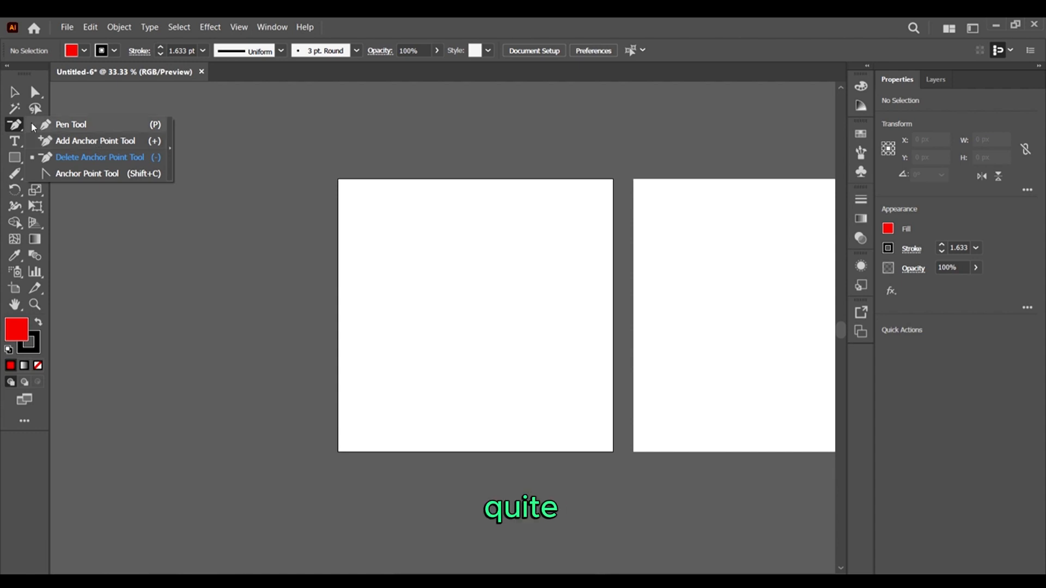
Draw a red three-point path with straight segments in the empty area left of the first artboard, using the Pen tool
left_click(14, 127)
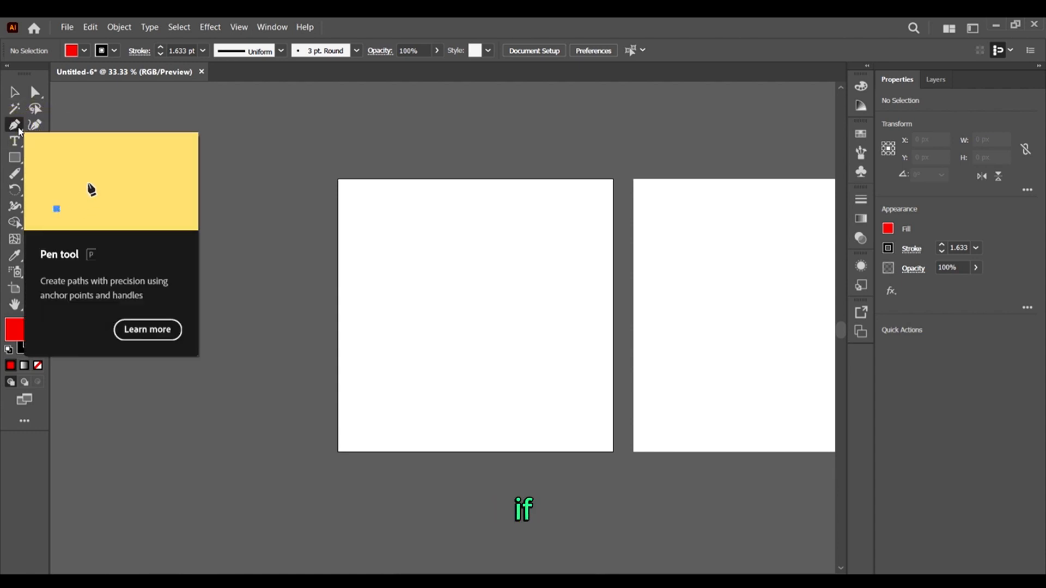
left_click(15, 128)
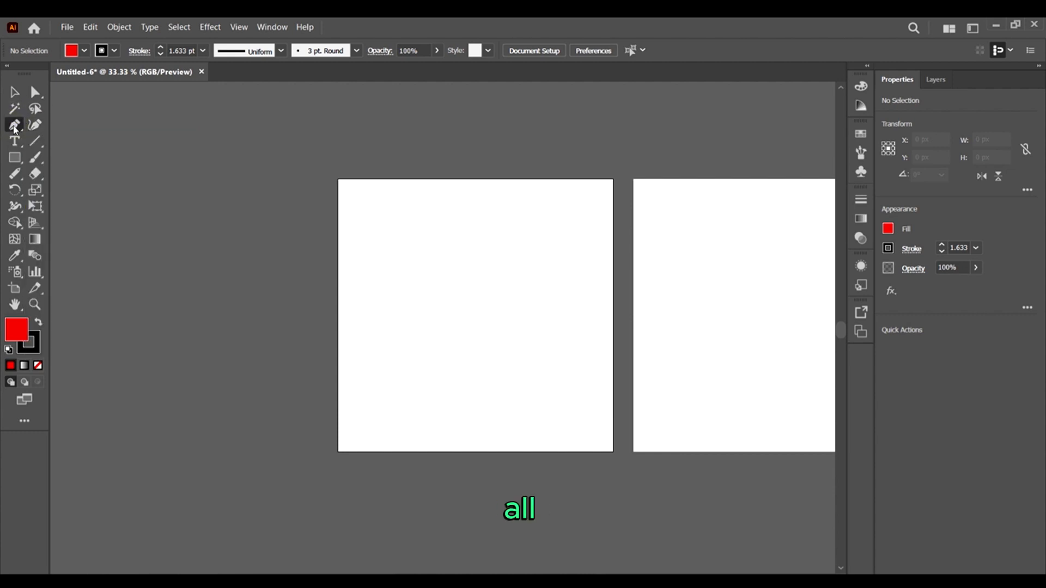
left_click(107, 190)
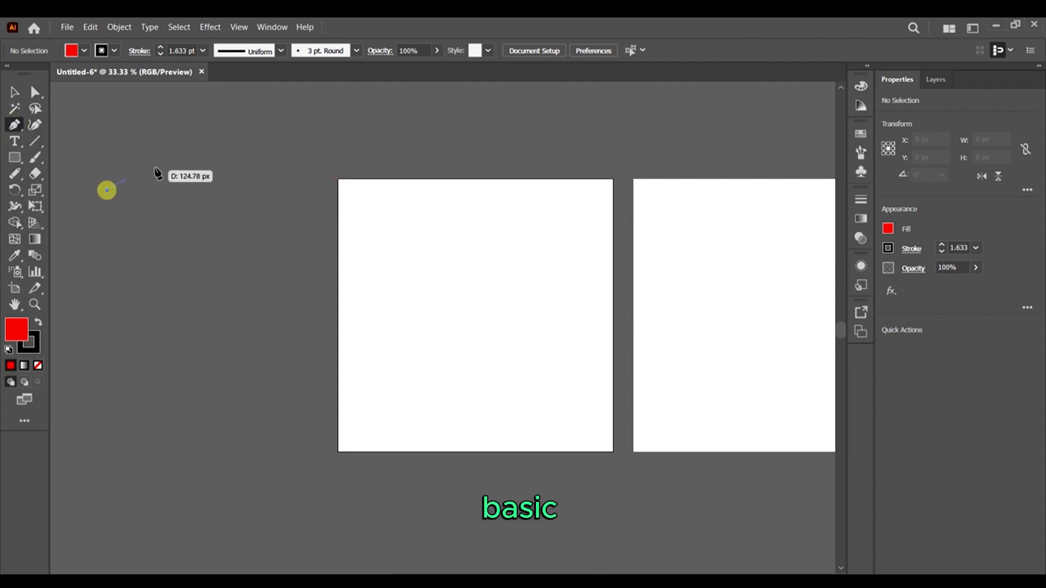
left_click(204, 197)
left_click(192, 266)
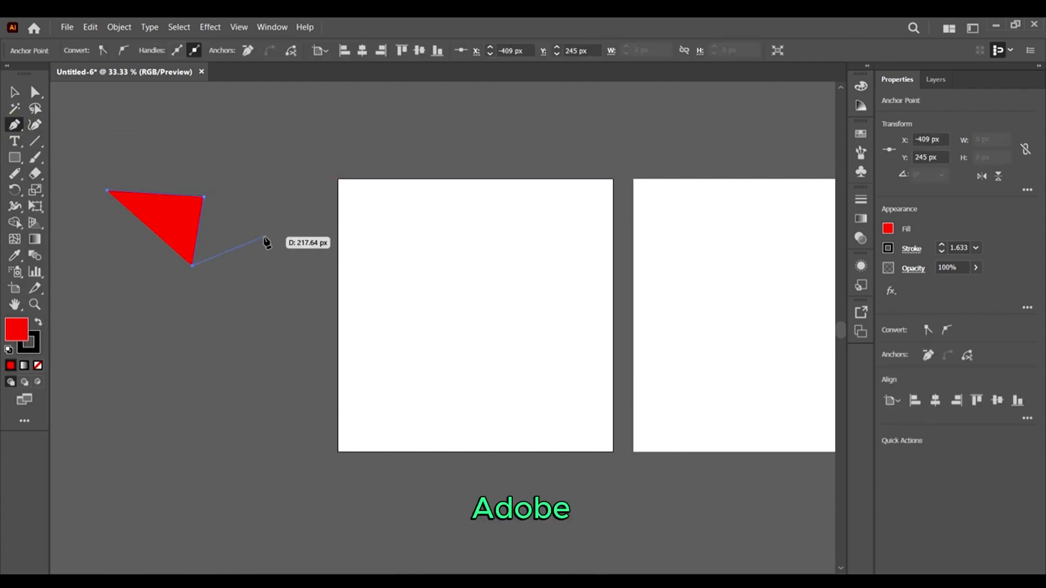
left_click(107, 190)
Draw a second red path of jagged straight segments with the Pen tool, overlapping the first artboard's left edge and returning up its outer side
left_click(18, 128)
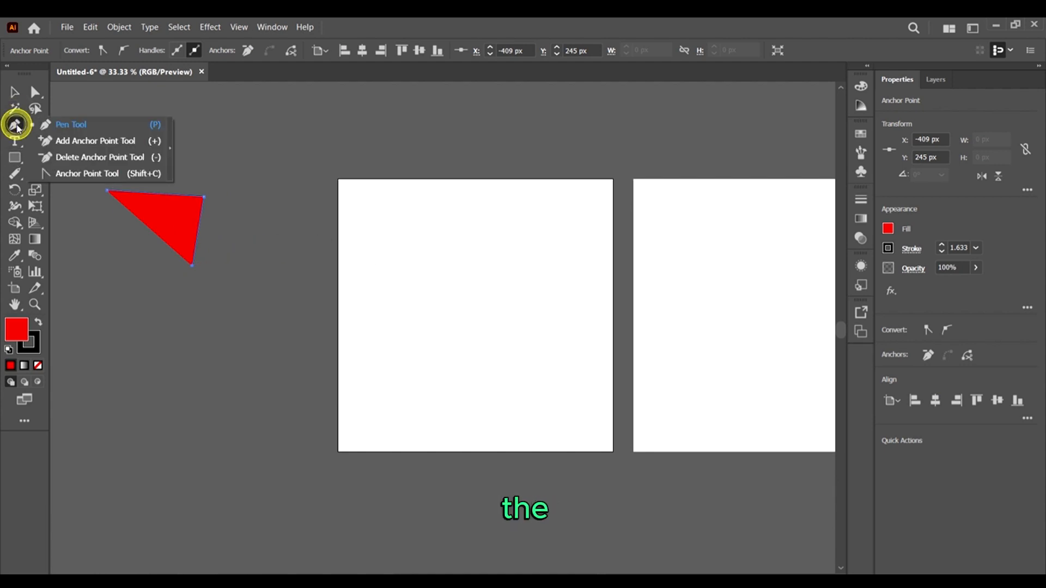
left_click(66, 127)
left_click(245, 218)
left_click(309, 190)
left_click(361, 245)
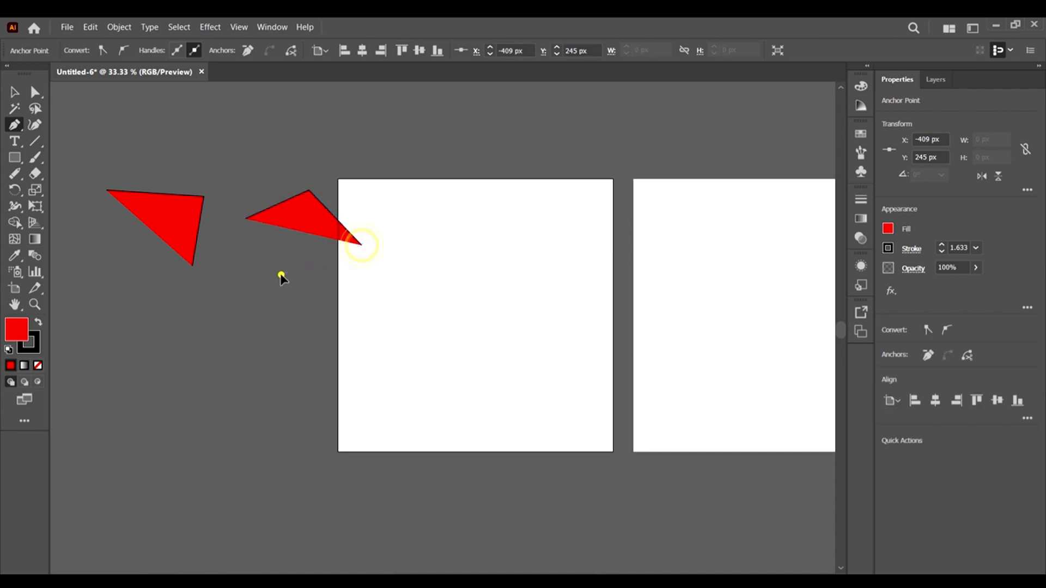
left_click(281, 274)
left_click(286, 337)
left_click(367, 342)
left_click(386, 383)
left_click(273, 411)
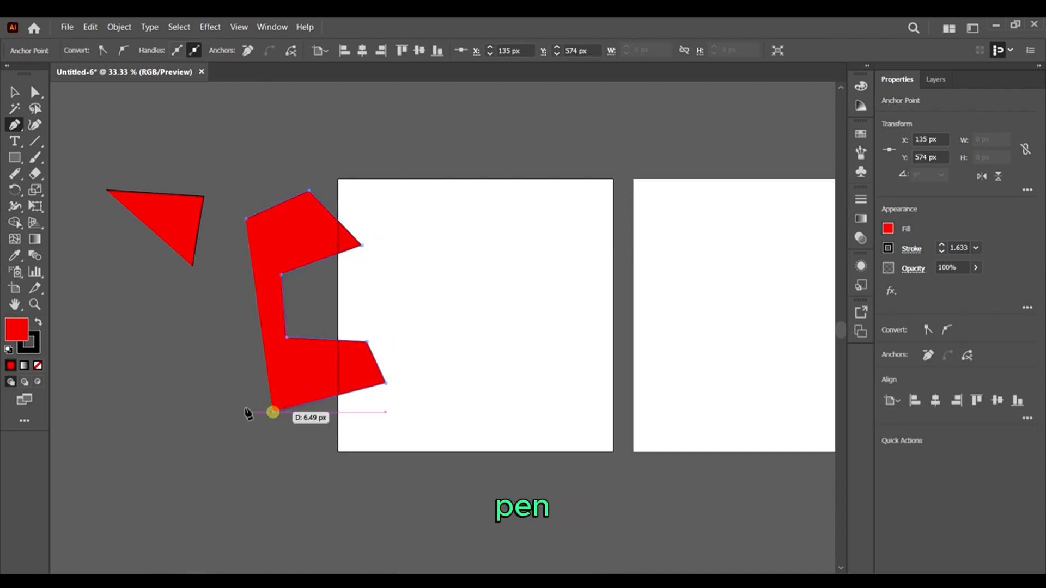
left_click(211, 405)
left_click(237, 351)
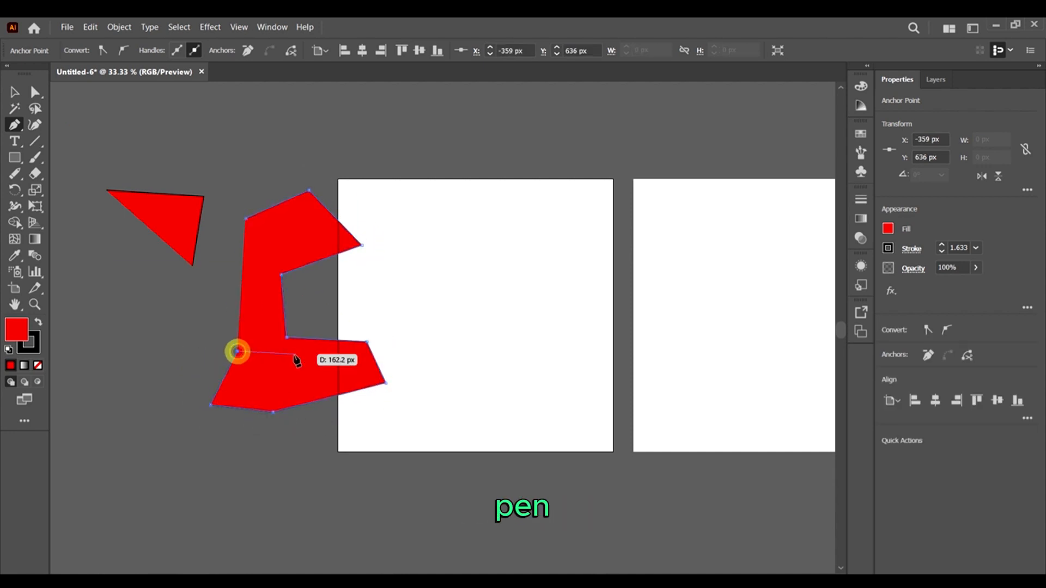
left_click(277, 358)
left_click(195, 315)
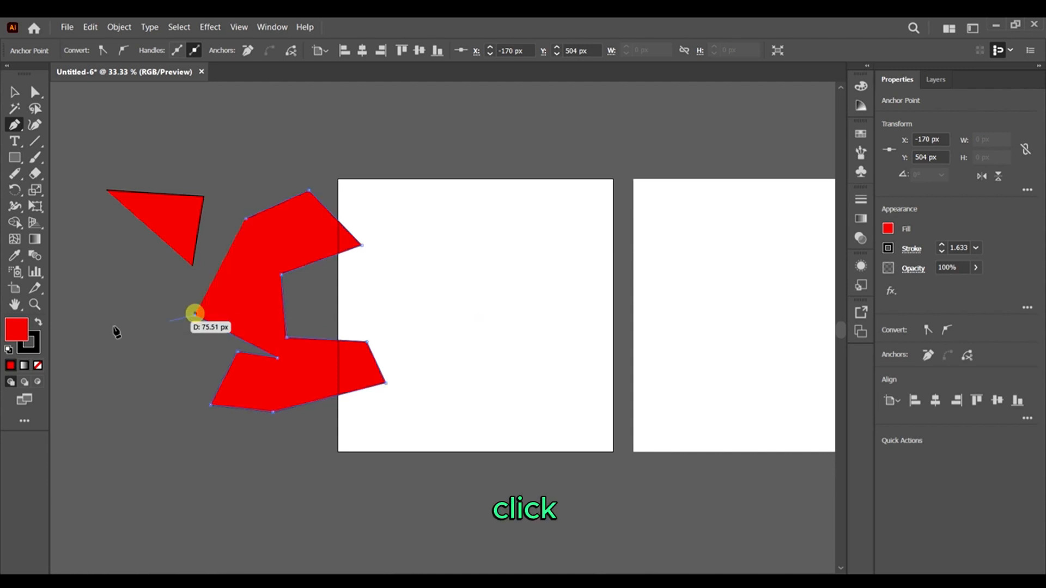
left_click(225, 293)
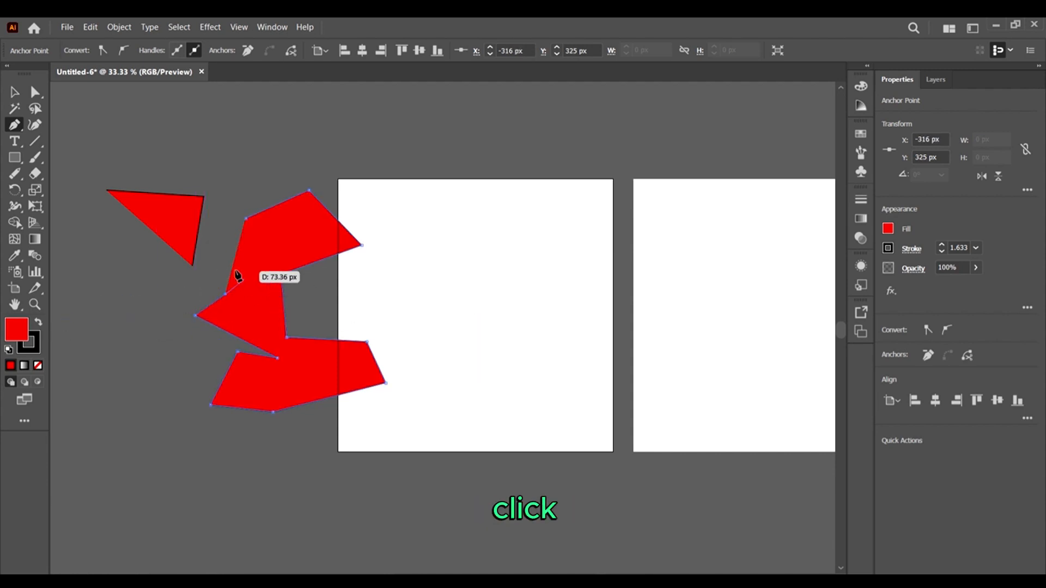
left_click(217, 252)
left_click(257, 257)
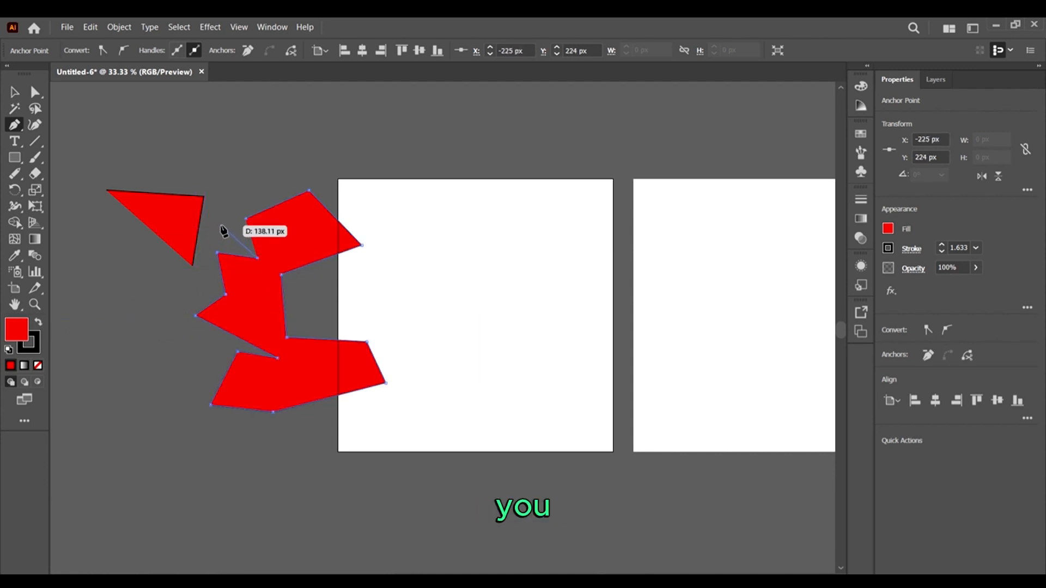
End the jagged path with curved segments above its starting point, deselect it and activate the Direct Selection tool
left_click_drag(221, 225, 311, 157)
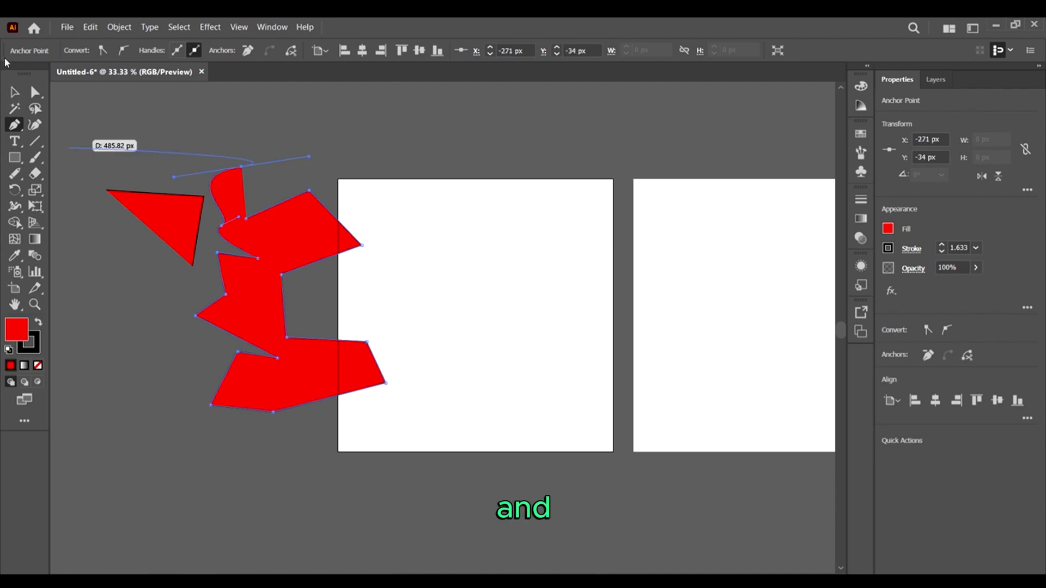
left_click(7, 91)
scroll(230, 189, "up", 3)
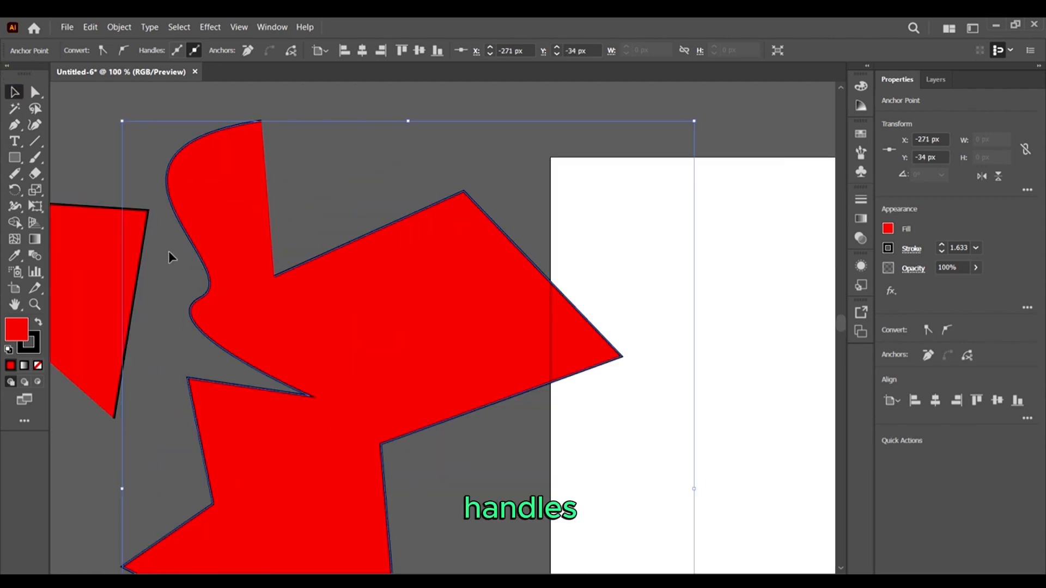
left_click(169, 253)
left_click(34, 91)
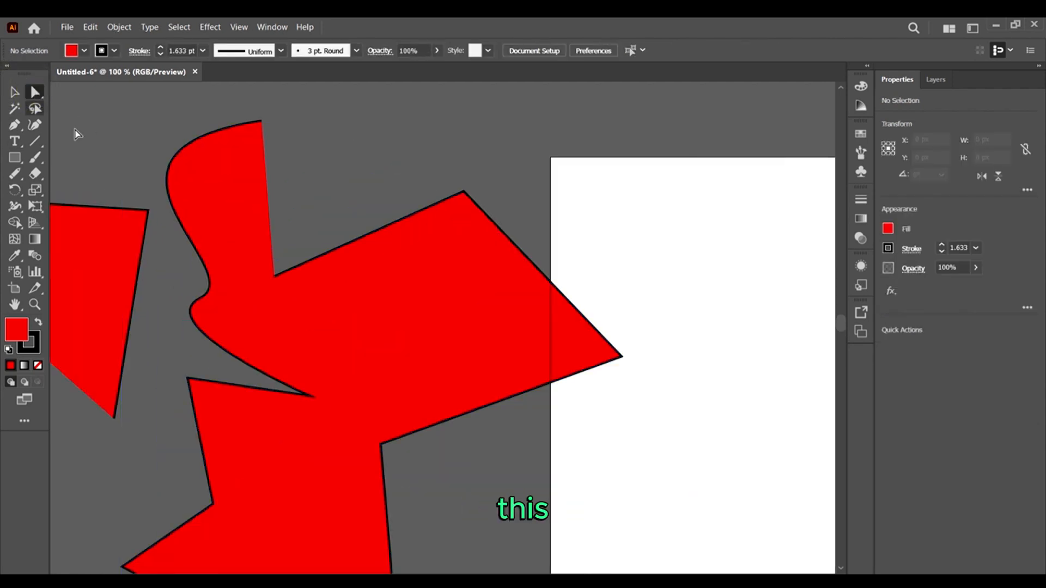
Reshape the curve on the large red shape's upper-left edge by pulling the smooth anchor's direction handle up and outward
scroll(210, 272, "down", 2)
left_click_drag(163, 234, 221, 280)
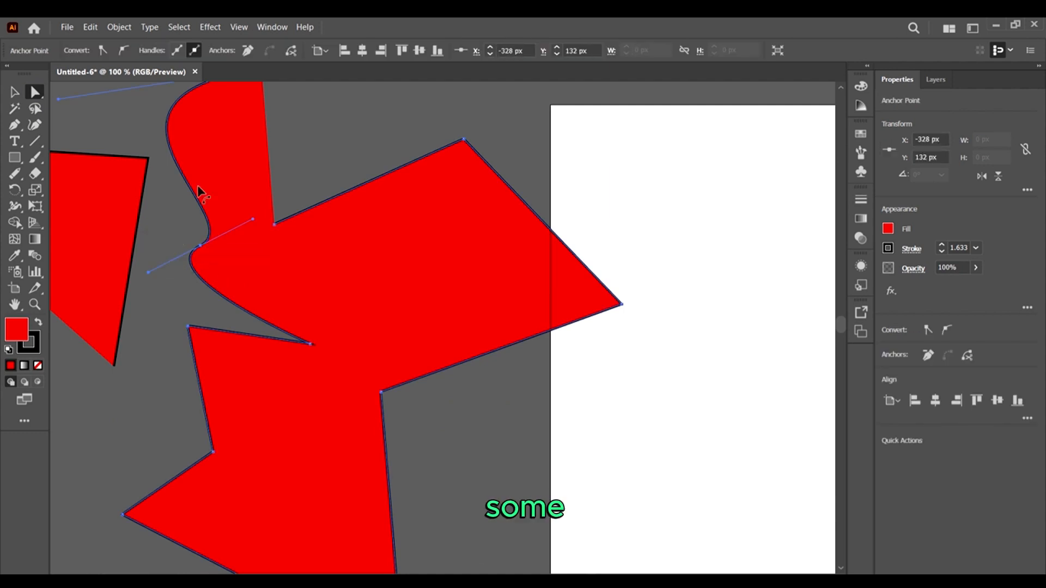
scroll(173, 114, "up", 4)
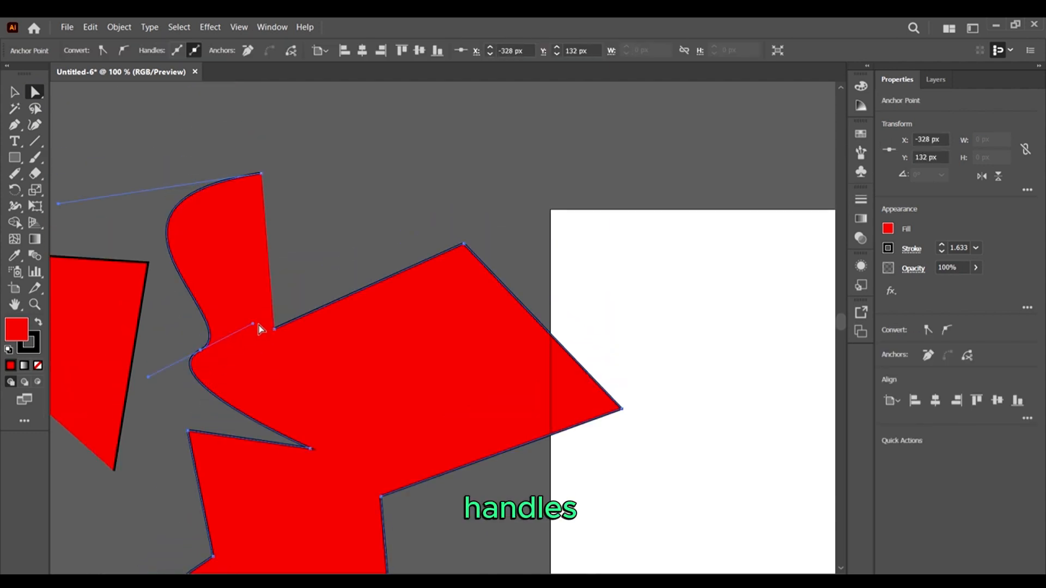
left_click_drag(254, 324, 286, 285)
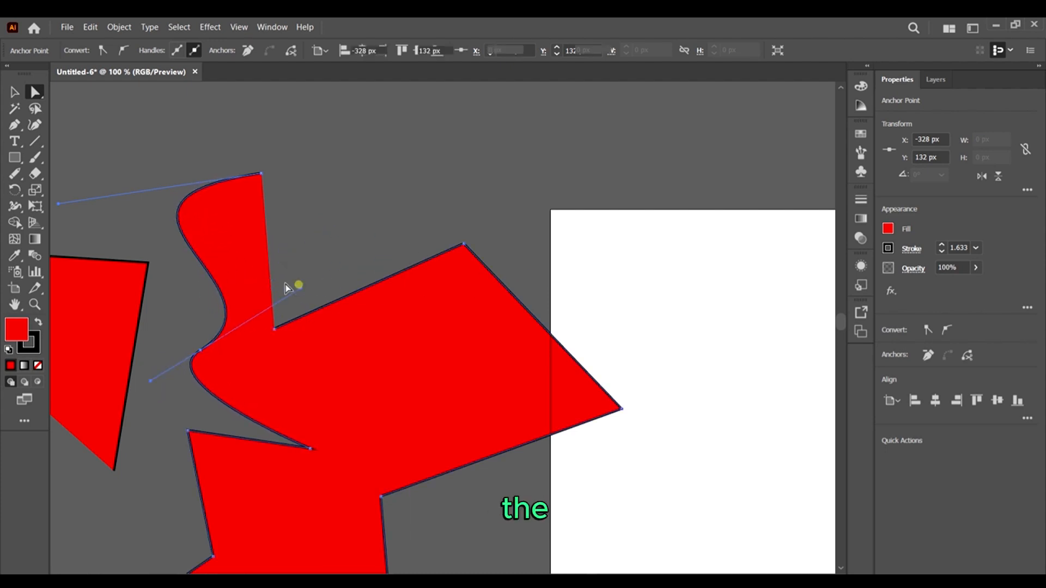
left_click(285, 285)
scroll(276, 315, "down", 2)
scroll(242, 305, "down", 9)
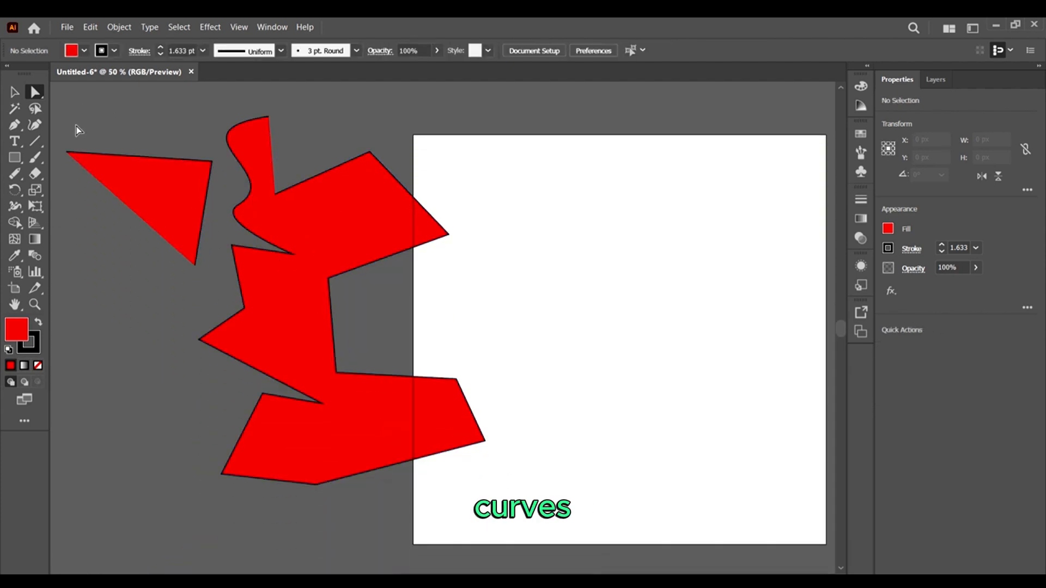
Add two anchor points on the edge below the large shape's right tip and pull that edge outward with them
left_click(12, 124)
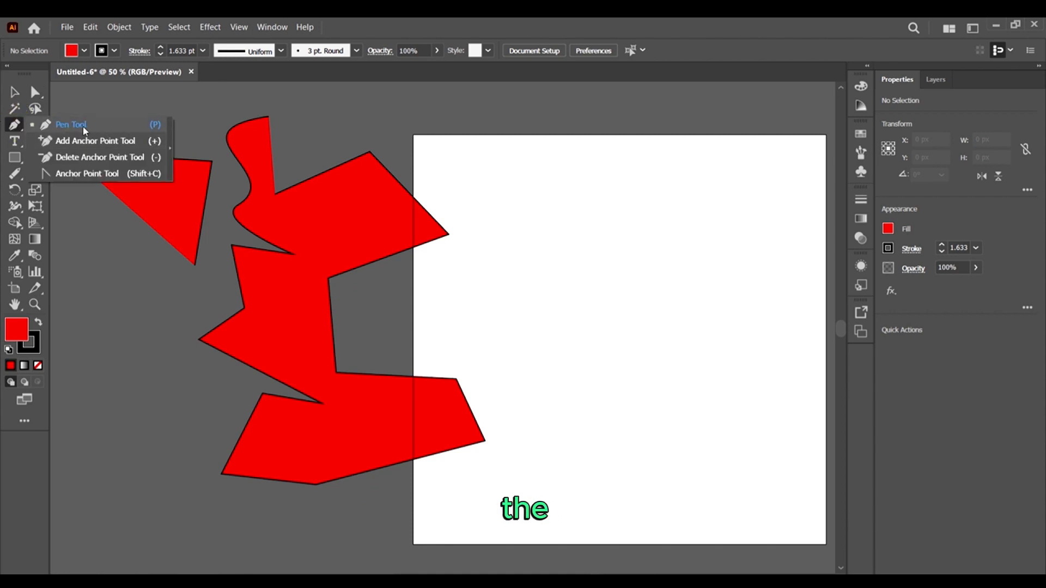
left_click(131, 146)
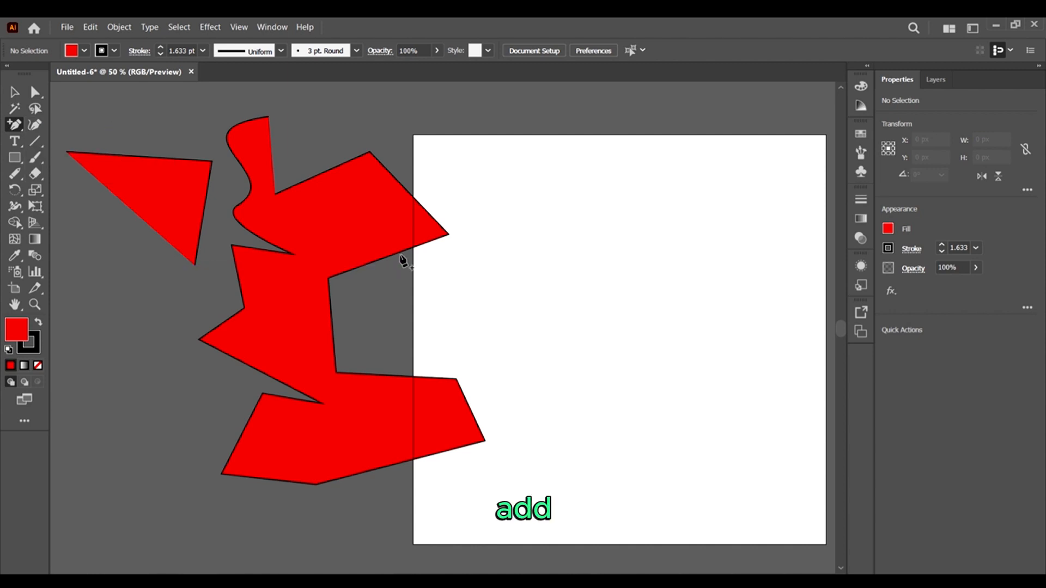
left_click(396, 253)
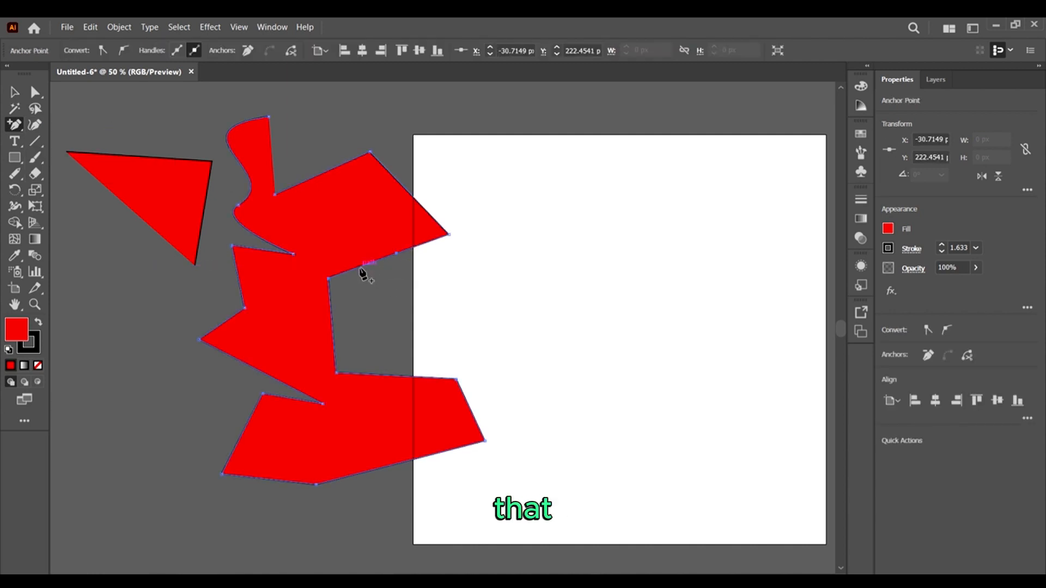
left_click(35, 91)
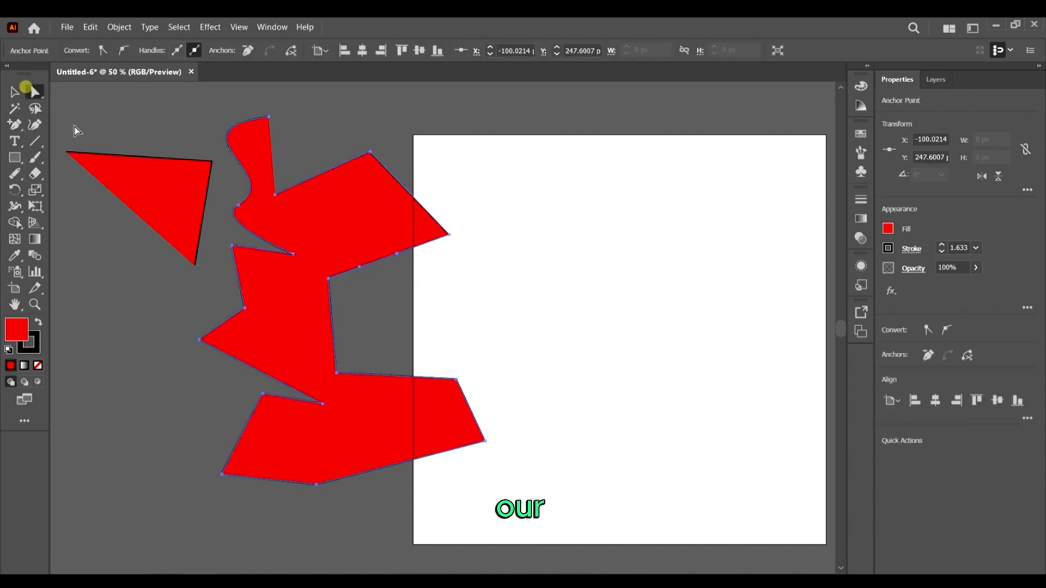
left_click_drag(359, 268, 380, 312)
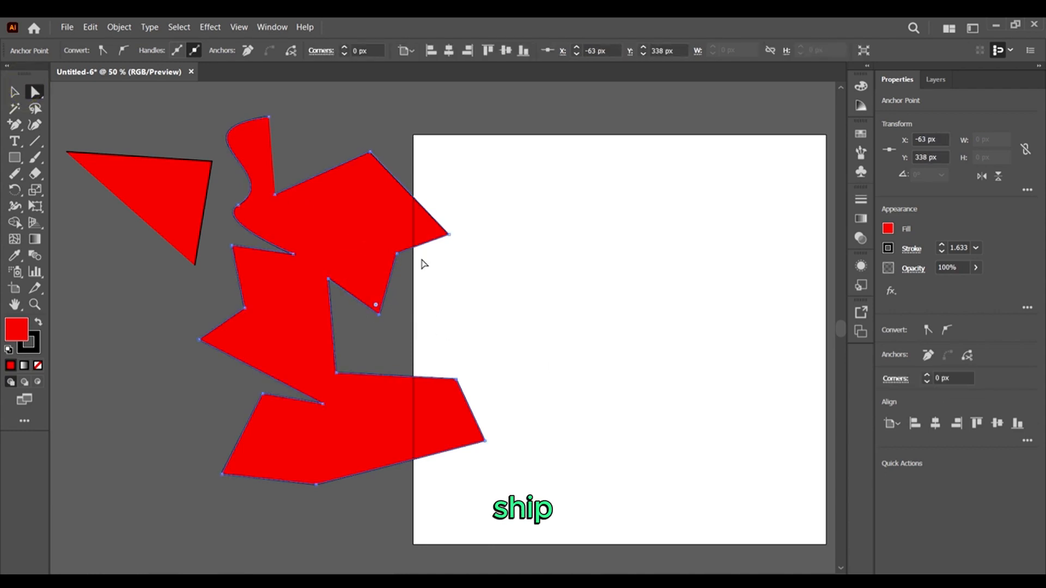
left_click_drag(400, 254, 447, 283)
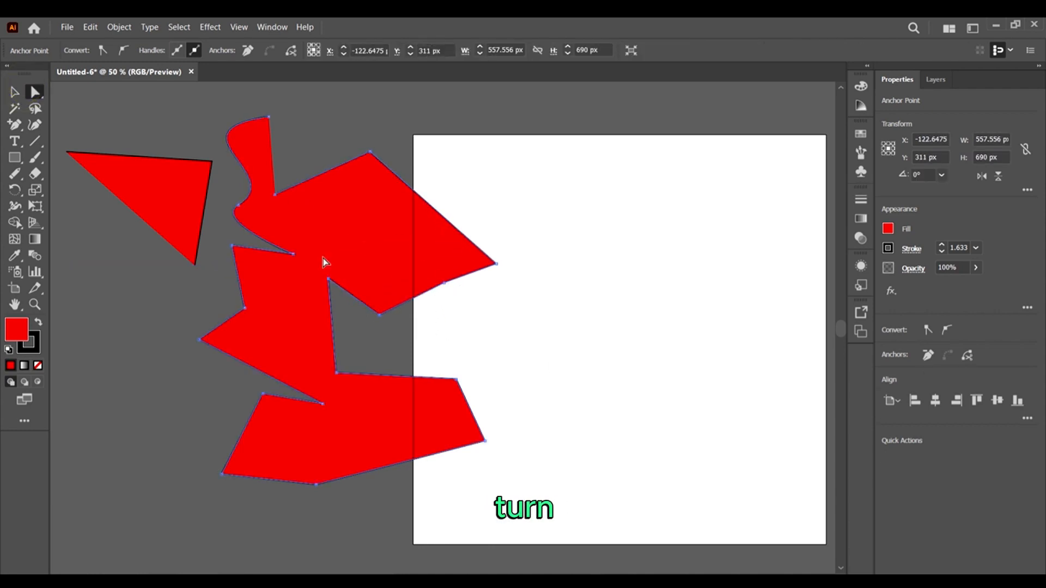
Remove the added anchor beside the large shape's right tip and the tip anchor itself with the Delete Anchor Point tool
left_click(18, 126)
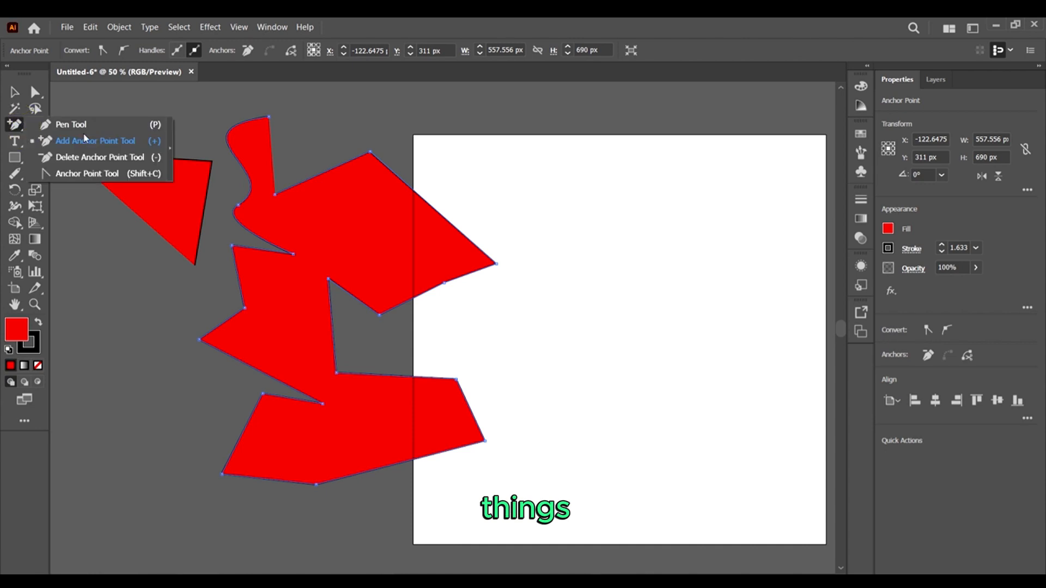
left_click(84, 162)
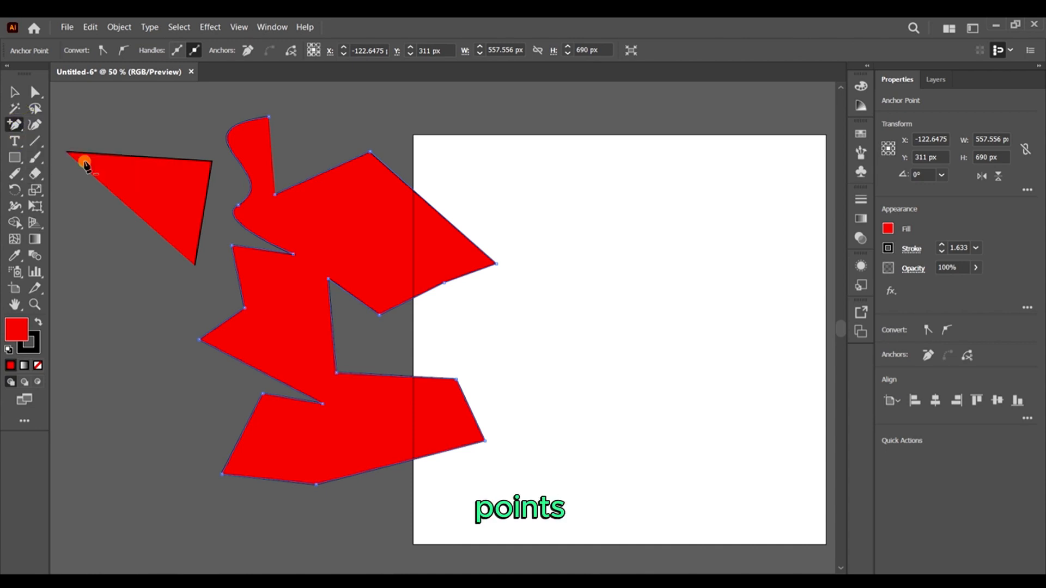
left_click(444, 284)
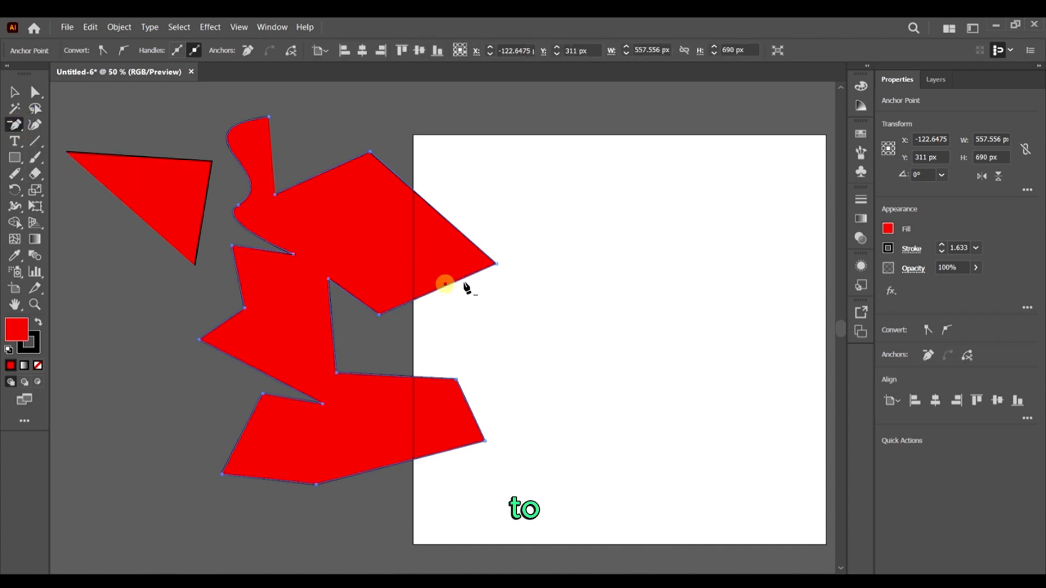
left_click(495, 264)
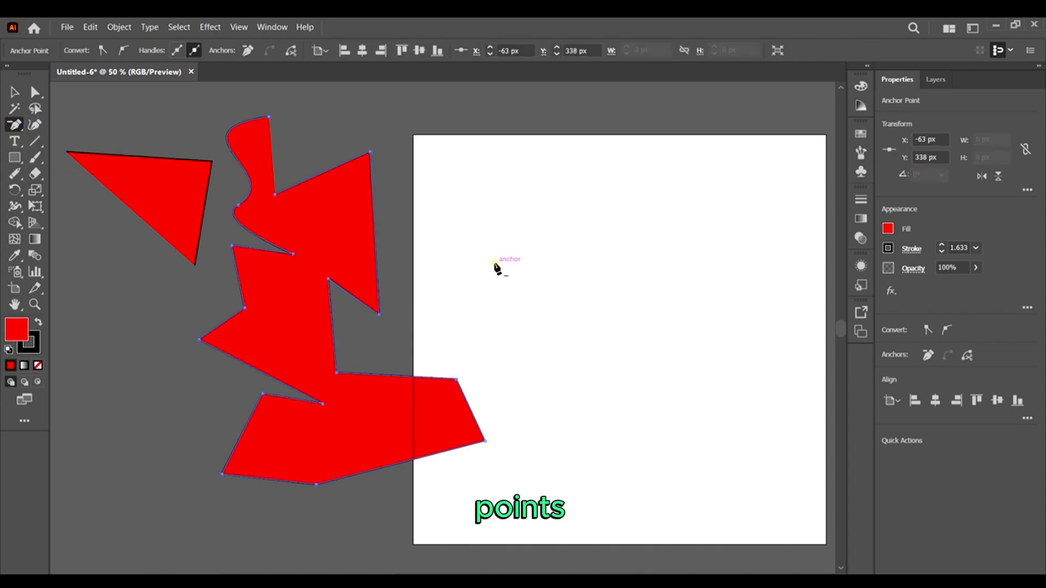
Convert the large shape's upper-right corner into a broad smooth curve with the Anchor Point tool
left_click(16, 126)
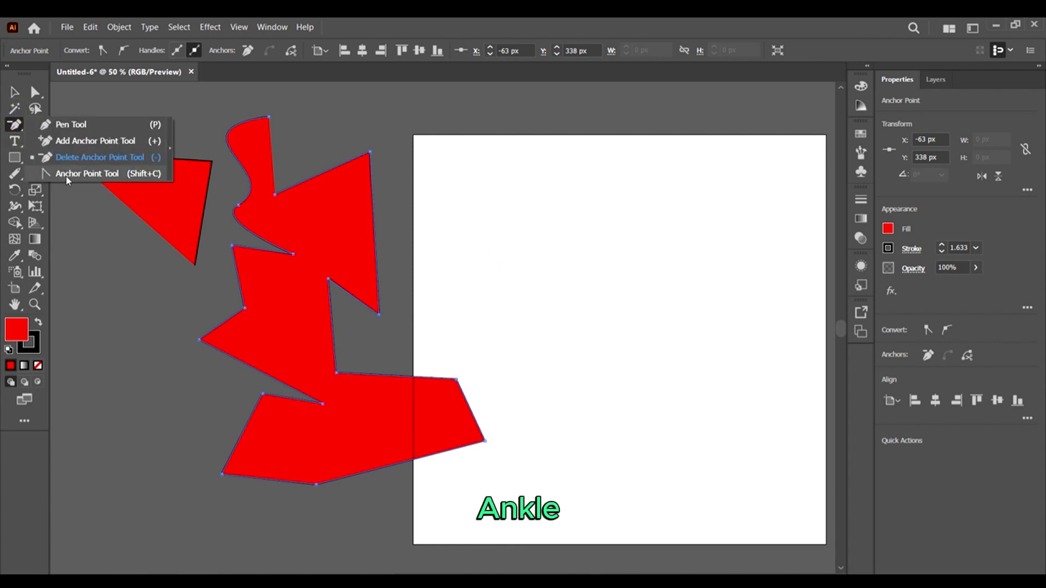
left_click(68, 174)
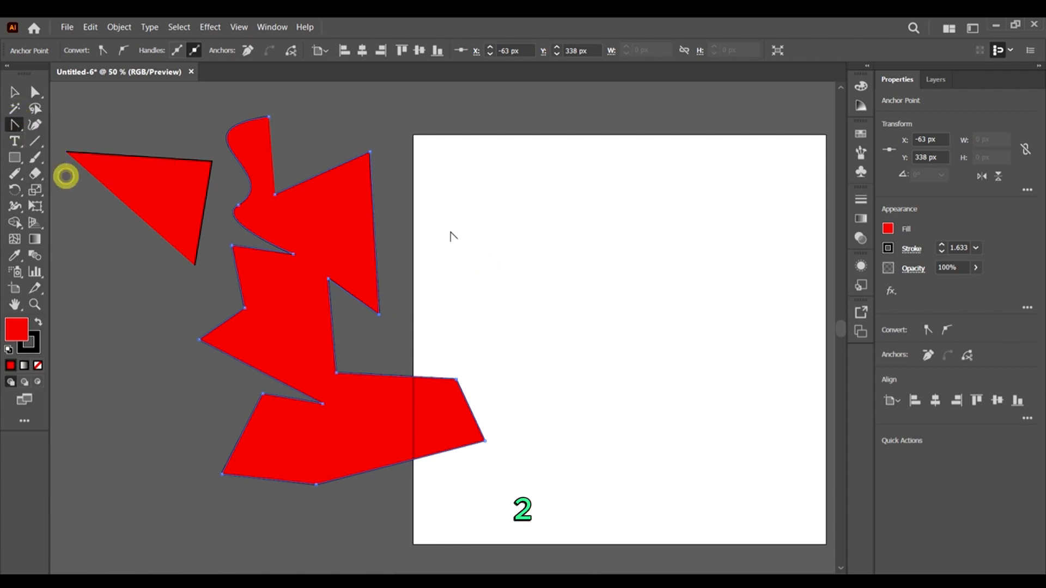
left_click_drag(370, 151, 485, 172)
left_click(370, 152)
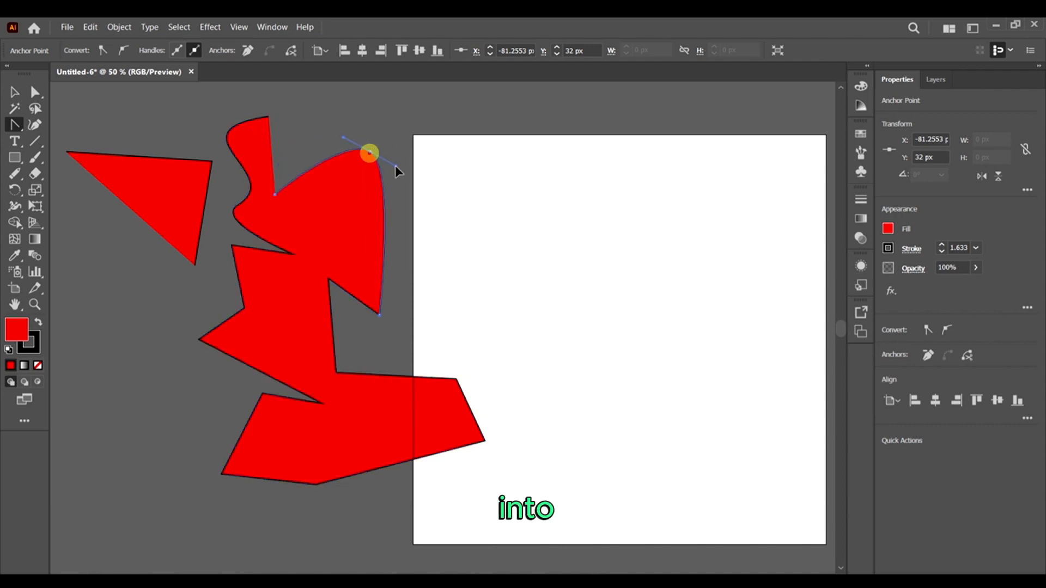
left_click_drag(370, 152, 540, 220)
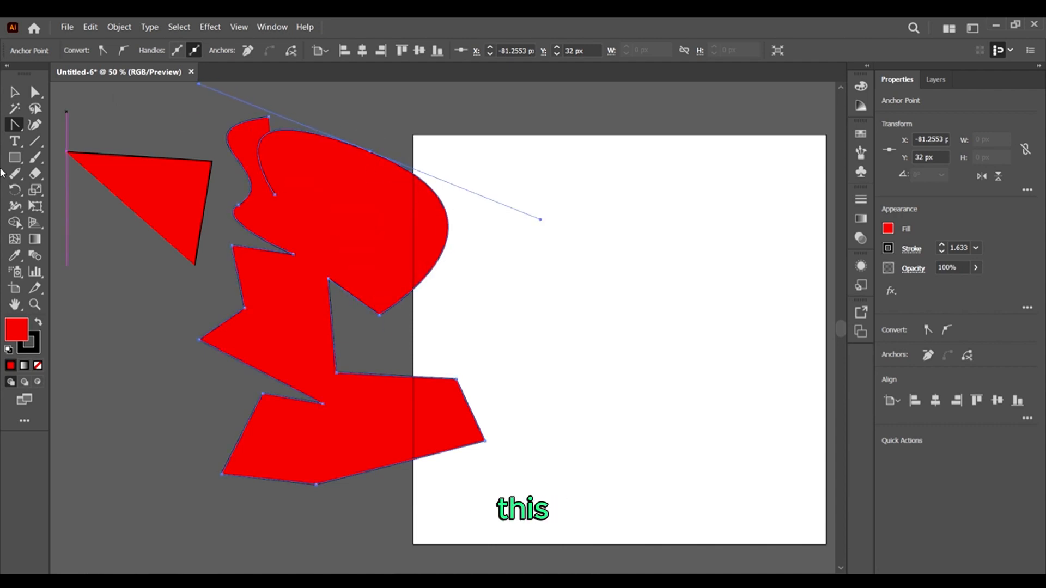
Try extending the large shape's path onto the artboard with the Curvature tool, and delete the whole shape
left_click(20, 130)
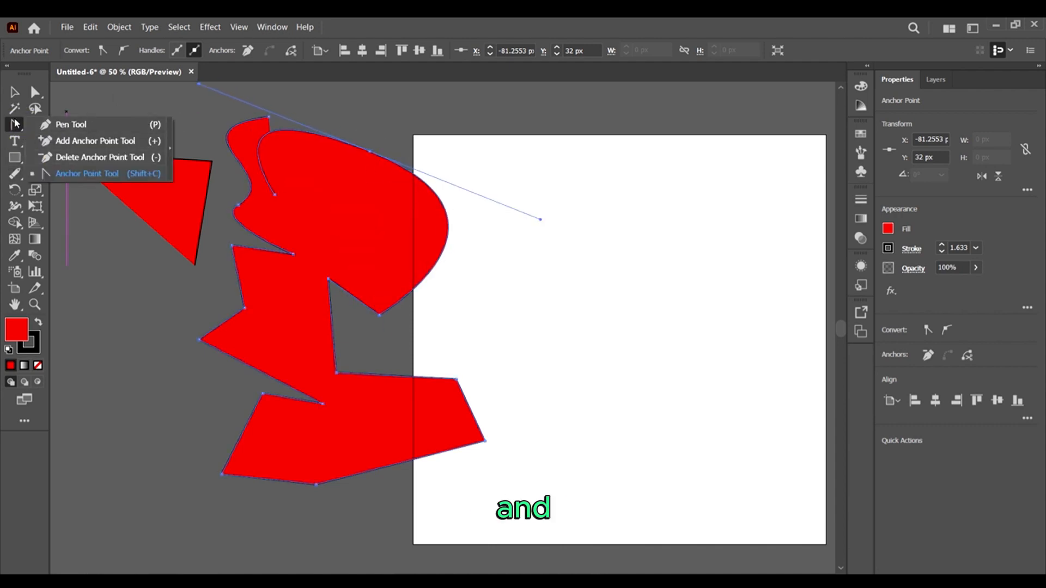
left_click(33, 126)
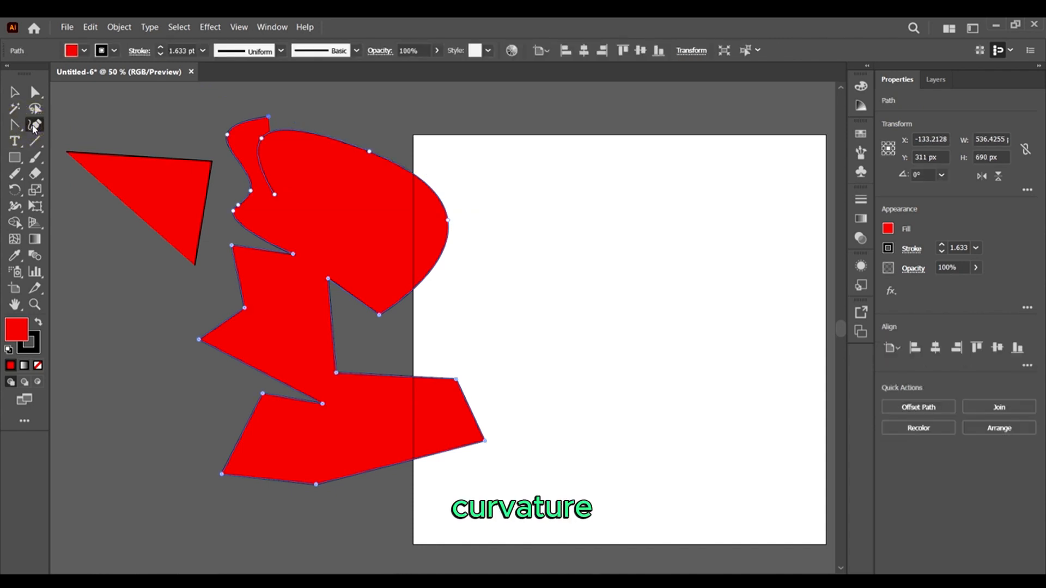
scroll(459, 232, "down", 2)
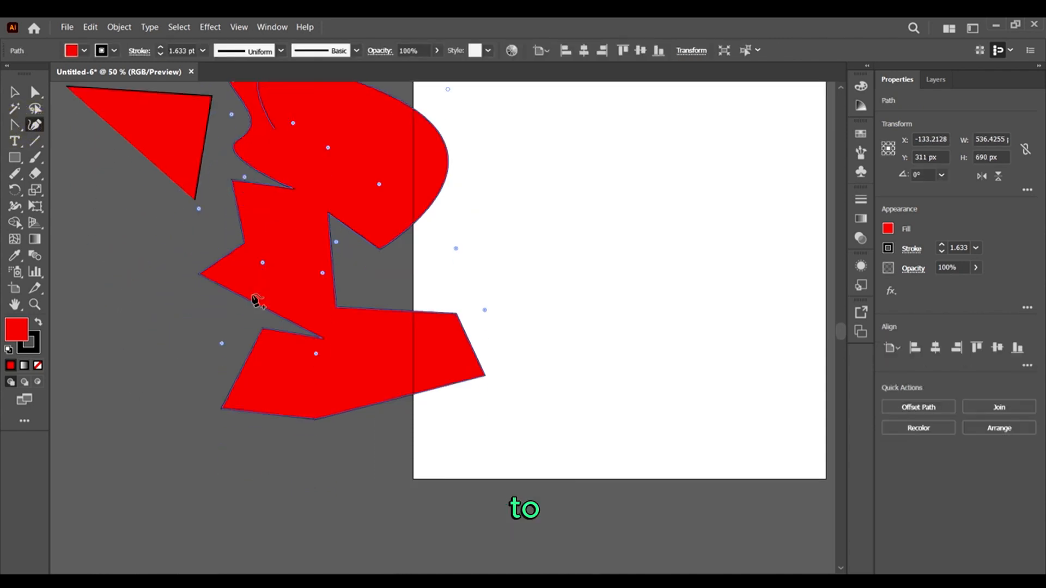
scroll(501, 320, "up", 3)
scroll(532, 271, "right", 3)
left_click(541, 281)
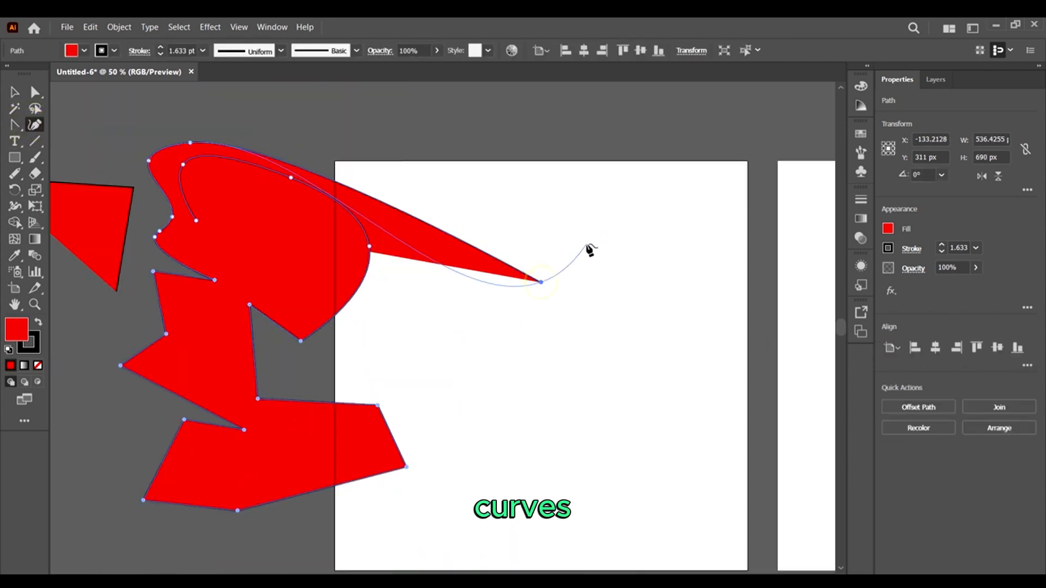
left_click(15, 92)
key("Delete")
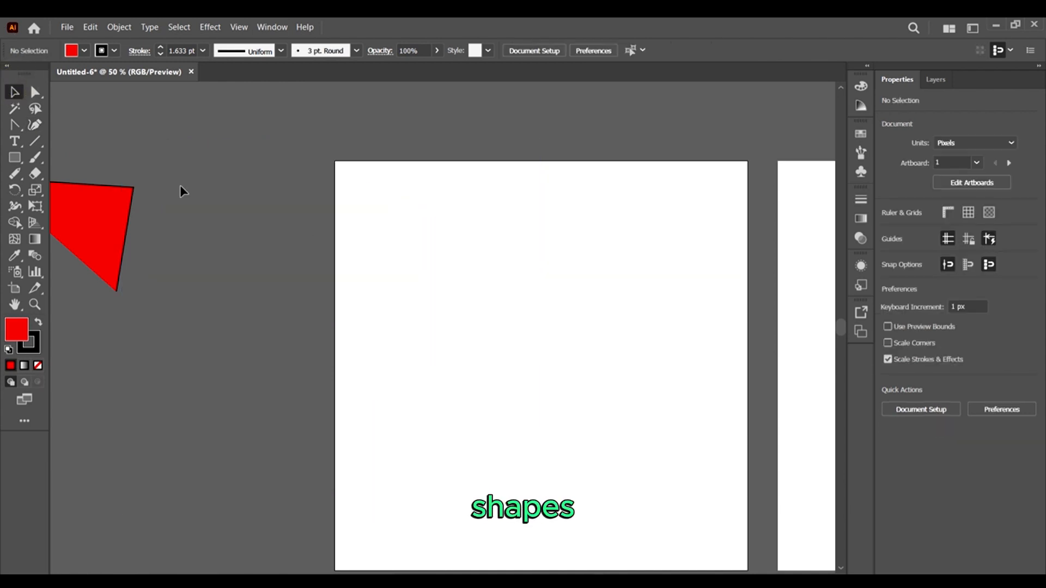
Draw a thick, C-like curved shape on the first artboard with the Curvature tool, placing smooth points around its inner and outer edges
left_click(34, 110)
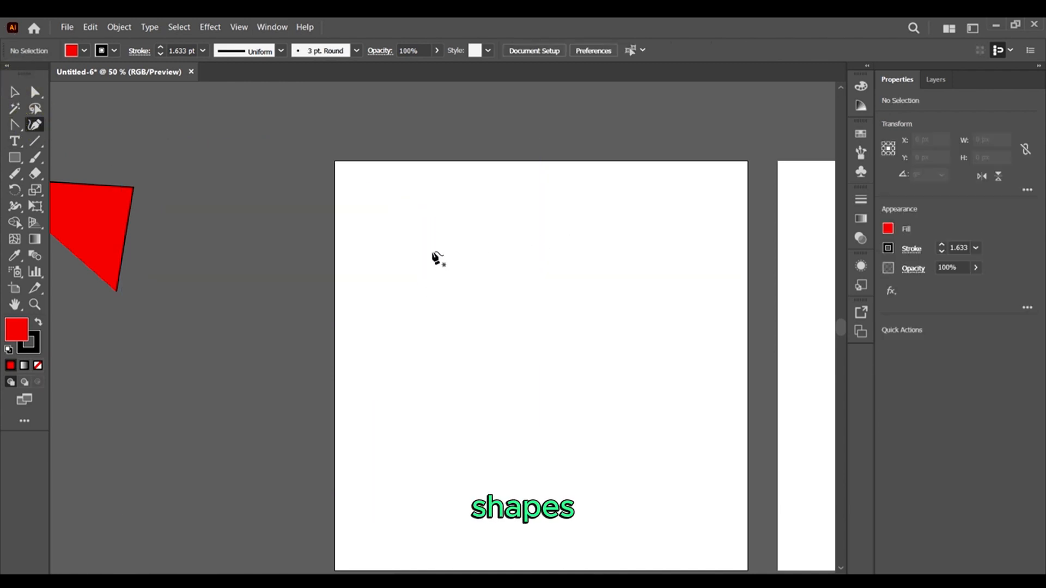
left_click(445, 249)
left_click(597, 282)
left_click(578, 384)
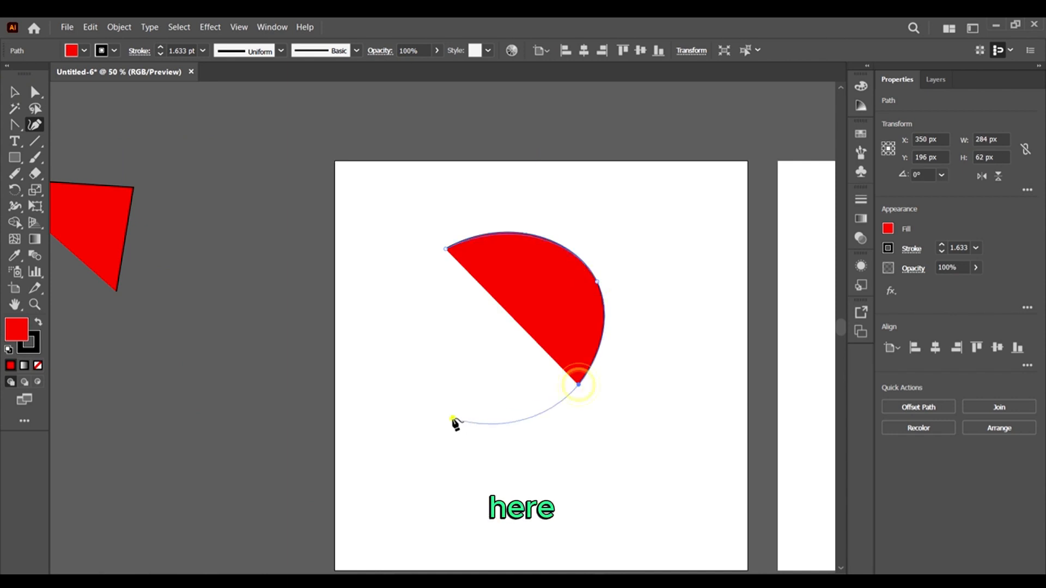
left_click(453, 418)
left_click(464, 328)
left_click(387, 308)
left_click(330, 383)
left_click(387, 485)
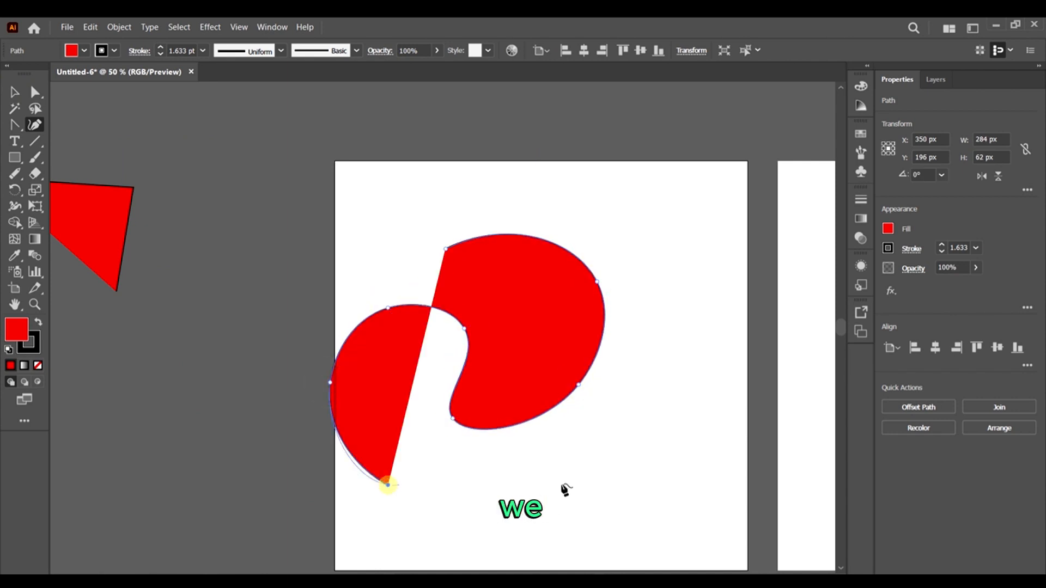
left_click(585, 482)
left_click(649, 405)
left_click(670, 301)
left_click(557, 175)
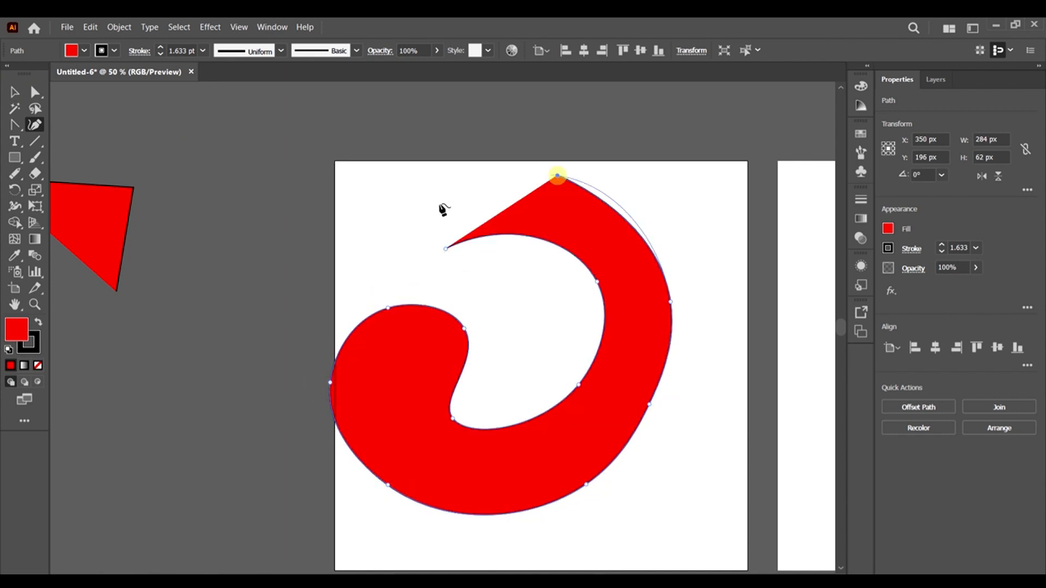
left_click(414, 203)
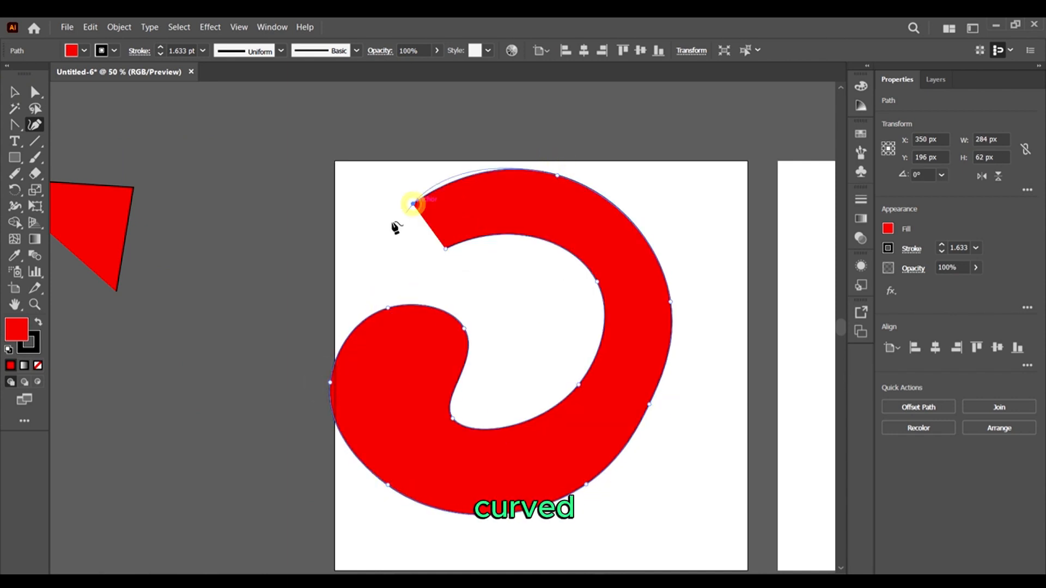
Extend the open path above the artboard with three corner points joined by straight segments
double_click(307, 125)
double_click(430, 117)
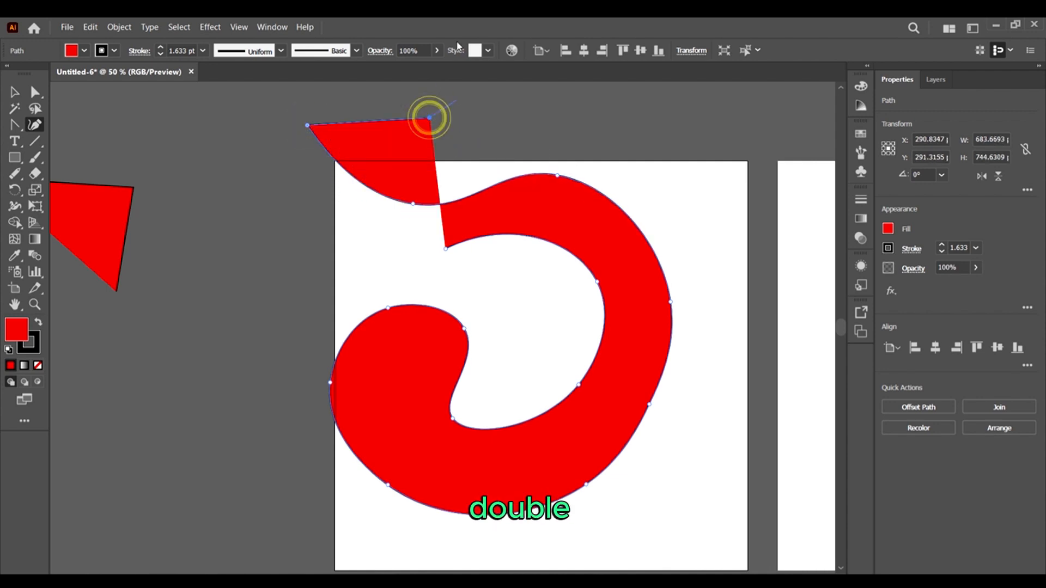
scroll(463, 117, "up", 3)
double_click(495, 83)
Continue the path from the top peak with smooth curved points, sweeping right and down around the outside of the shape
double_click(595, 184)
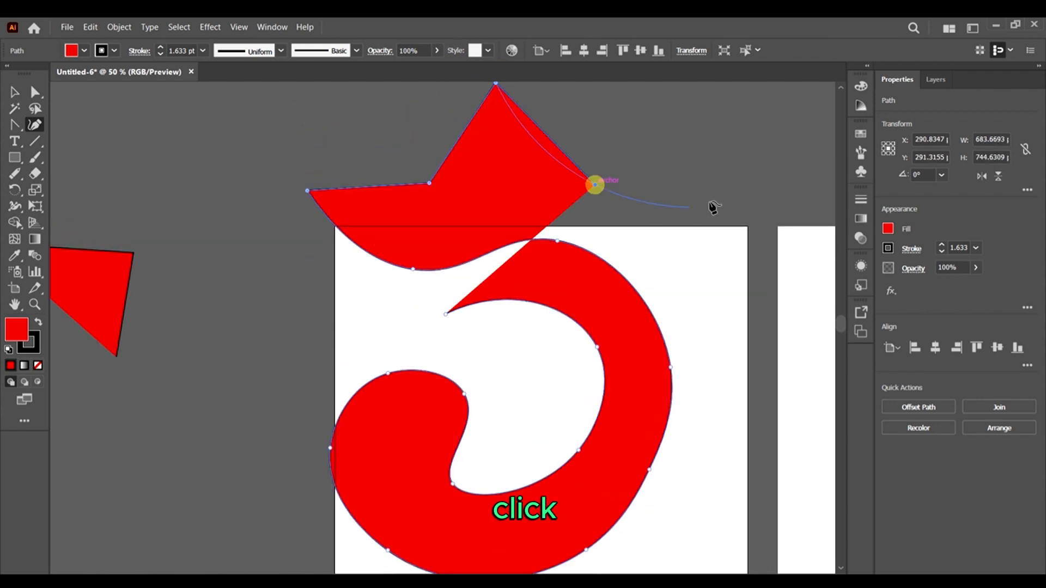
left_click(712, 133)
left_click(775, 303)
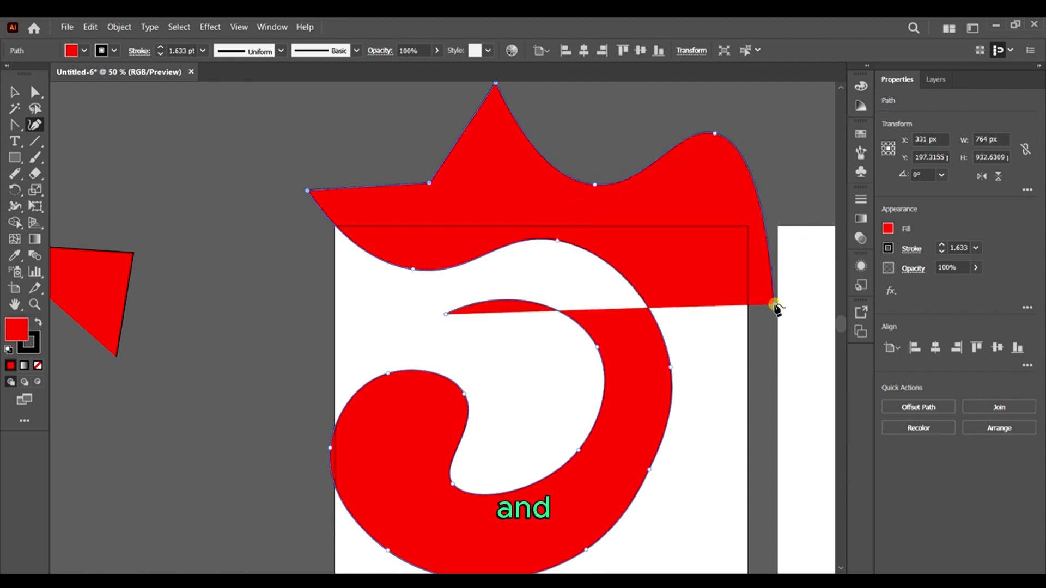
scroll(708, 425, "down", 3)
left_click(700, 409)
Delete the curved shape and the red triangle beside the artboard
key("v")
scroll(570, 321, "down", 1)
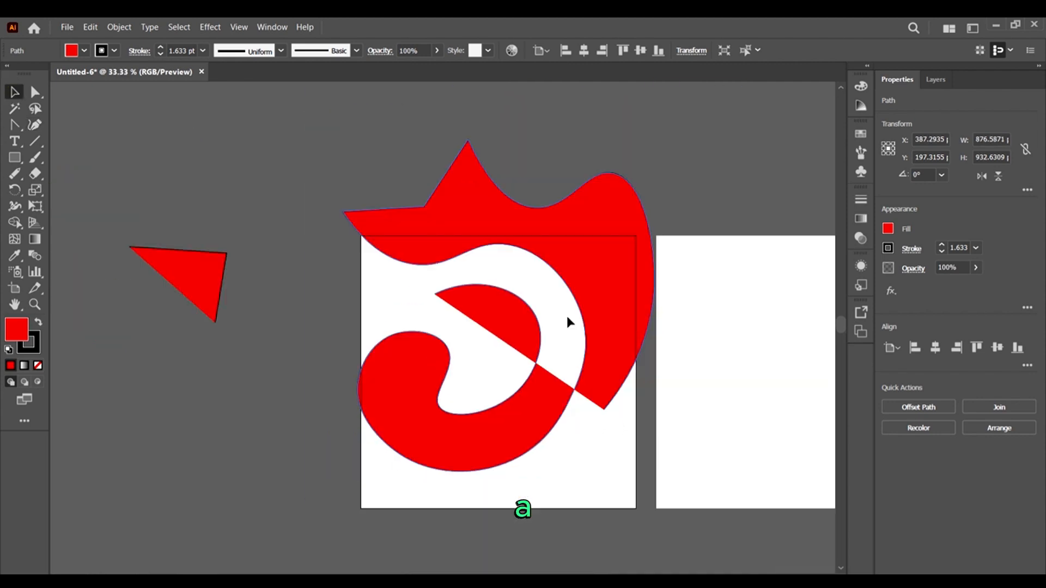
scroll(565, 311, "down", 1)
key("Delete")
left_click(175, 231)
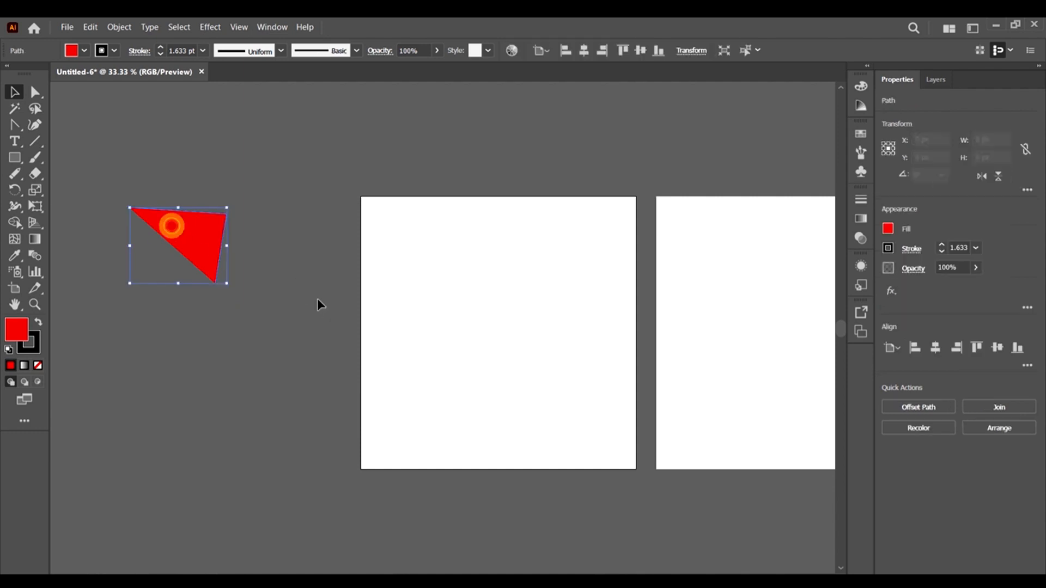
key("Delete")
Delete the second artboard, Artboard 1 copy, and leave artboard editing
scroll(263, 228, "down", 2)
scroll(481, 292, "right", 2)
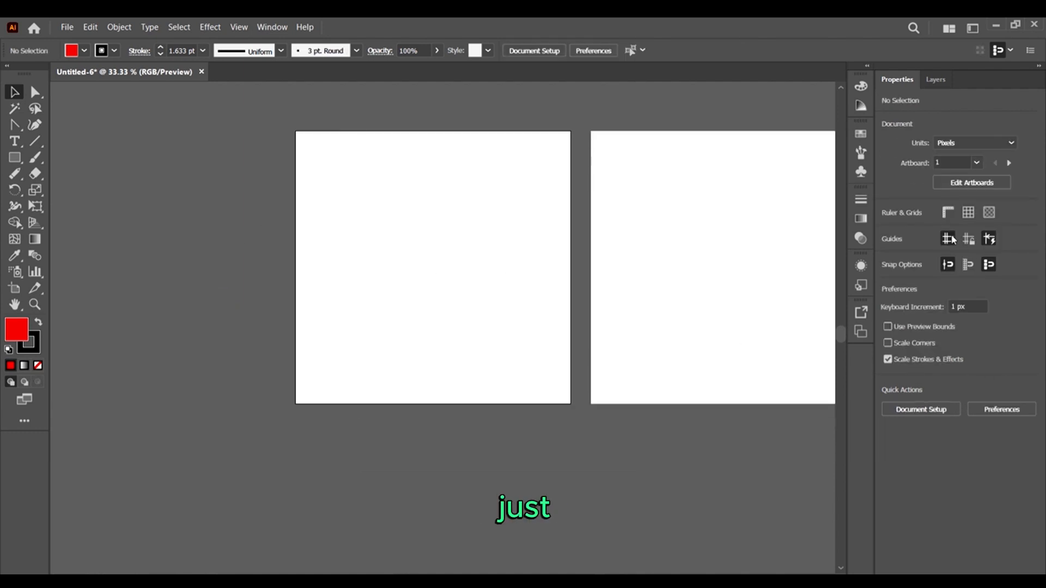
left_click(973, 183)
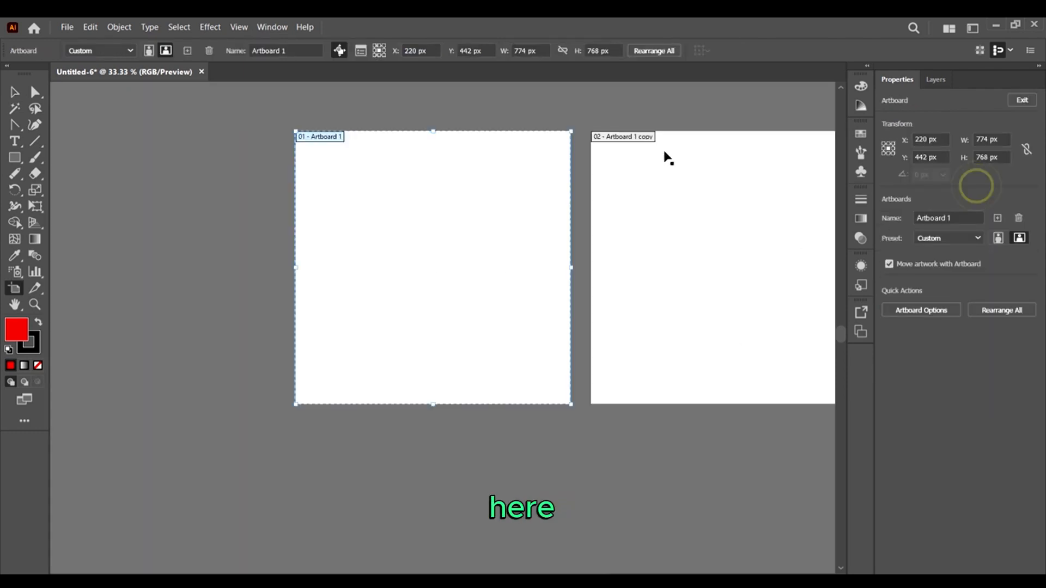
left_click(751, 180)
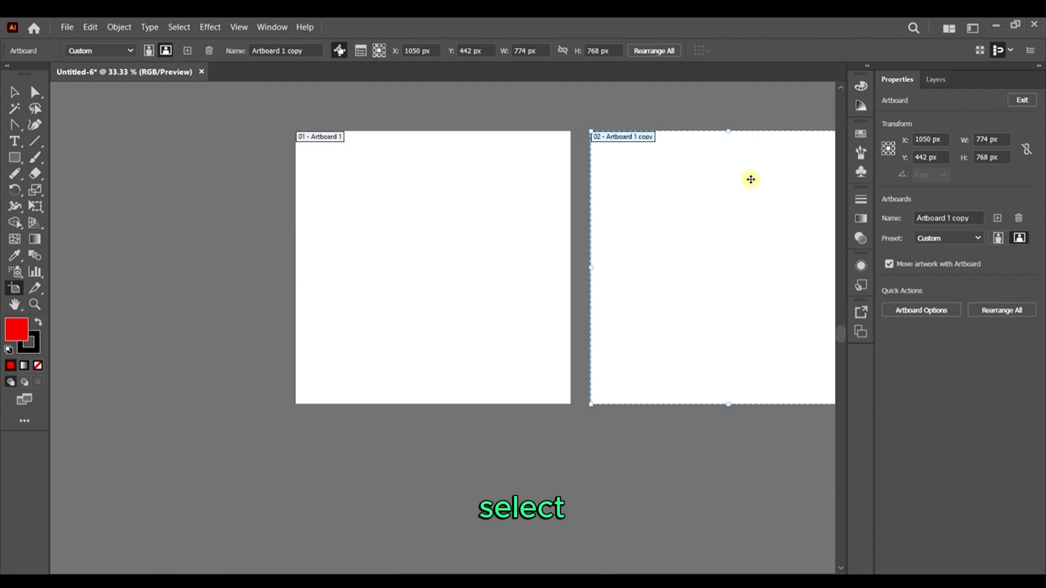
key("Delete")
left_click(20, 96)
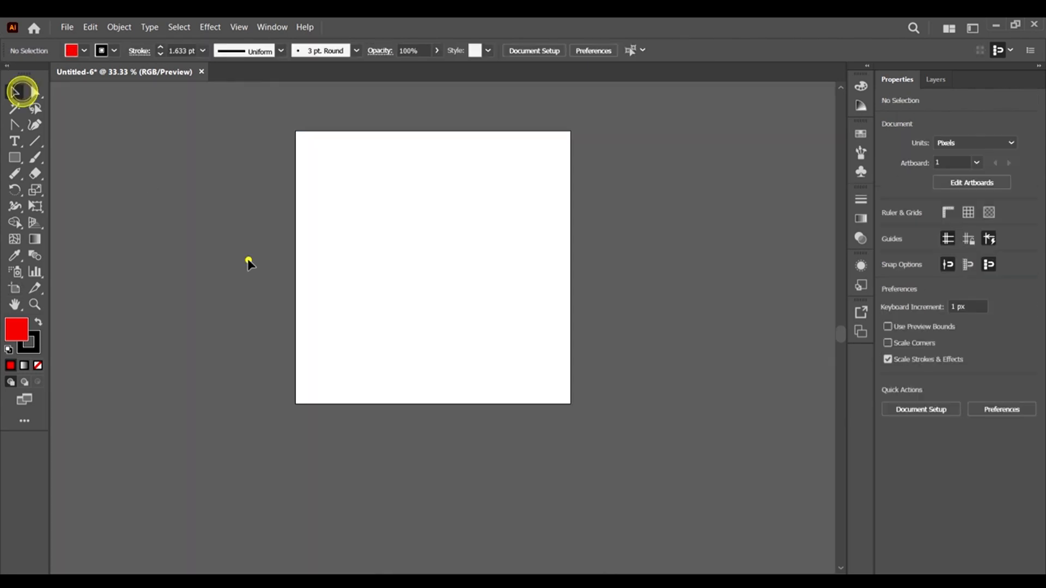
left_click(247, 259)
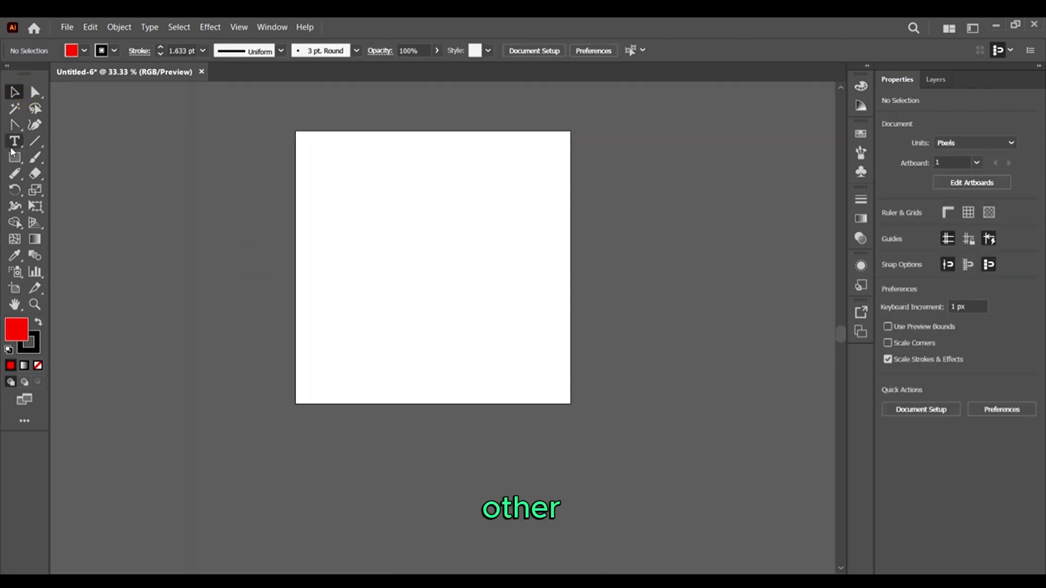
Add a line of point text reading "1734.971734.971734.97" in the upper part of the artboard with the Type tool
left_click_drag(13, 142, 15, 150)
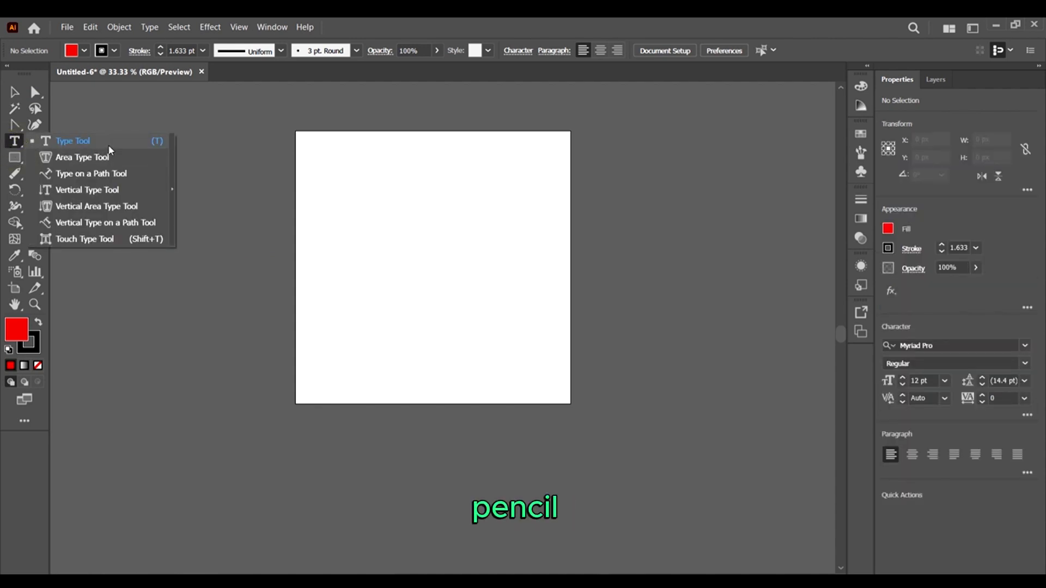
left_click(15, 143)
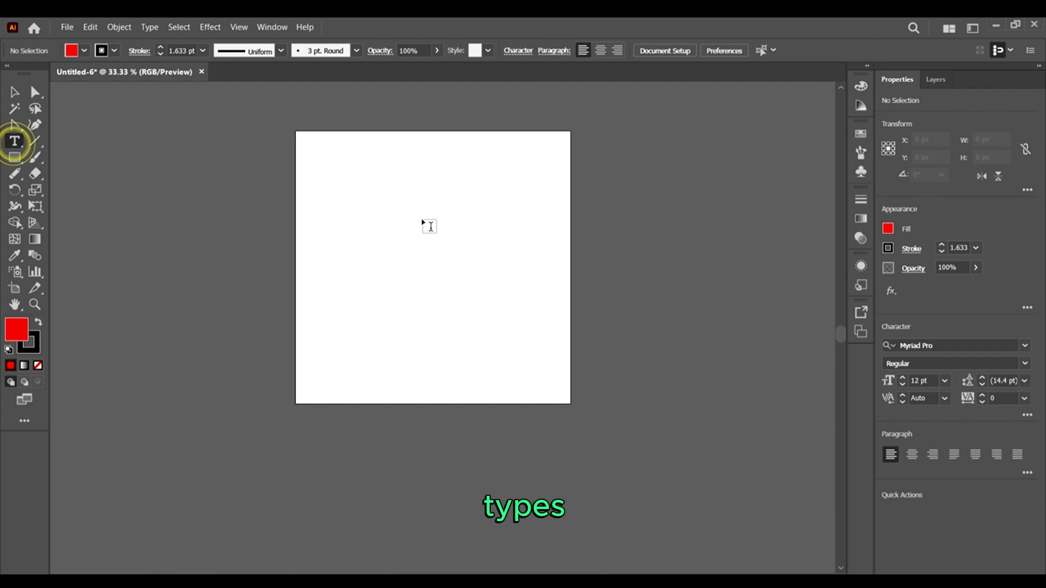
left_click(385, 222)
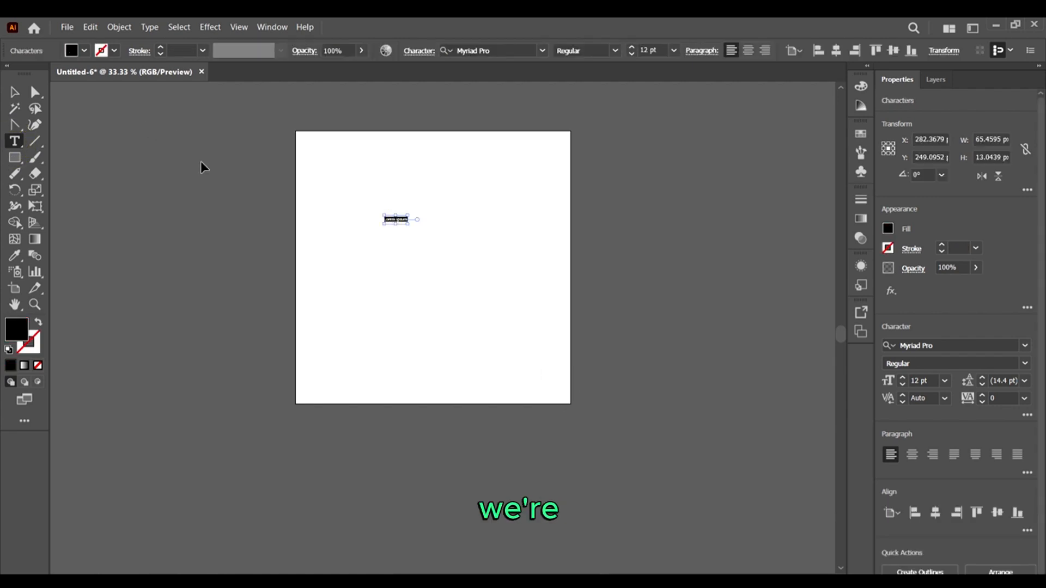
Enlarge the number text to about 97.66 pt and move it so it starts at the artboard's left edge
left_click(14, 93)
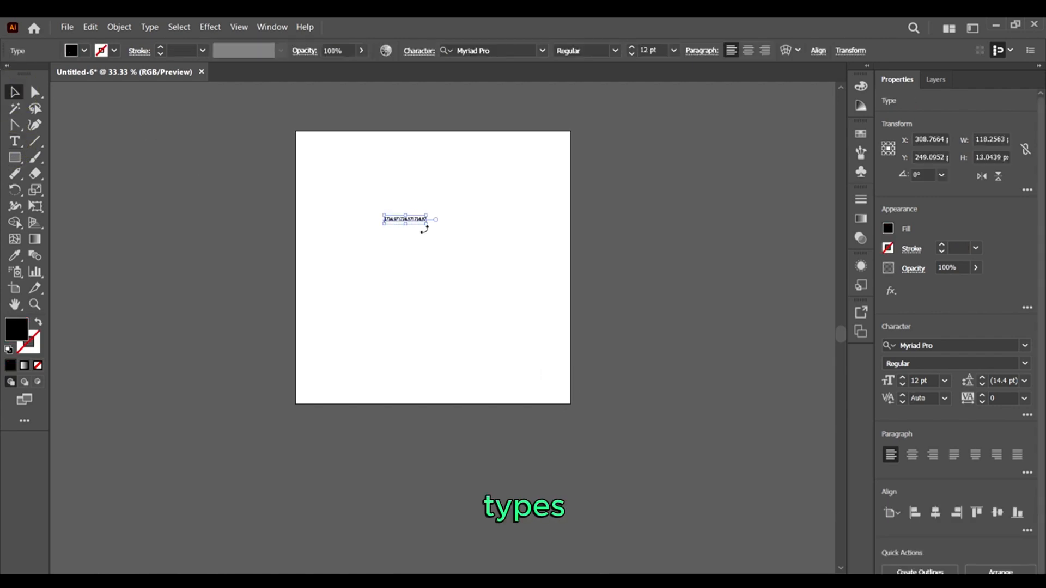
left_click_drag(424, 226, 719, 359)
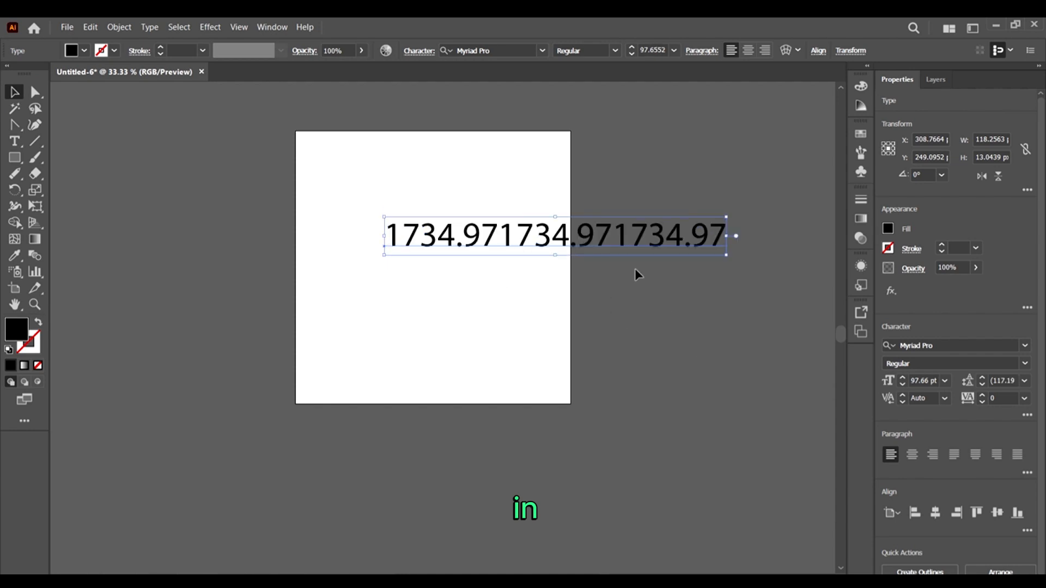
left_click_drag(652, 243, 563, 294)
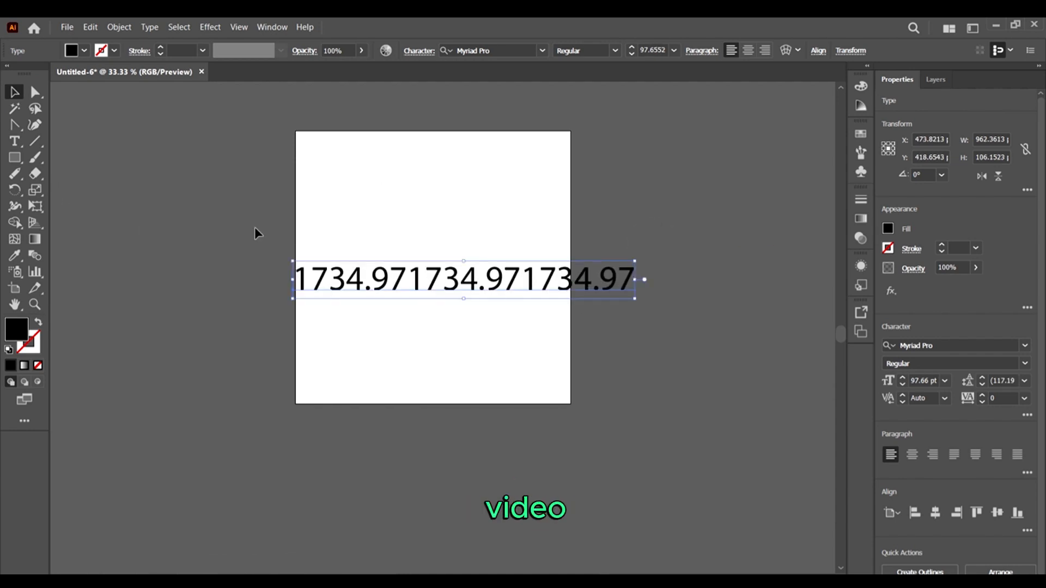
Draw a straight diagonal line, about 381 px wide and 405 px high, beside the artboard with the Line Segment tool
left_click(24, 144)
left_click(12, 142)
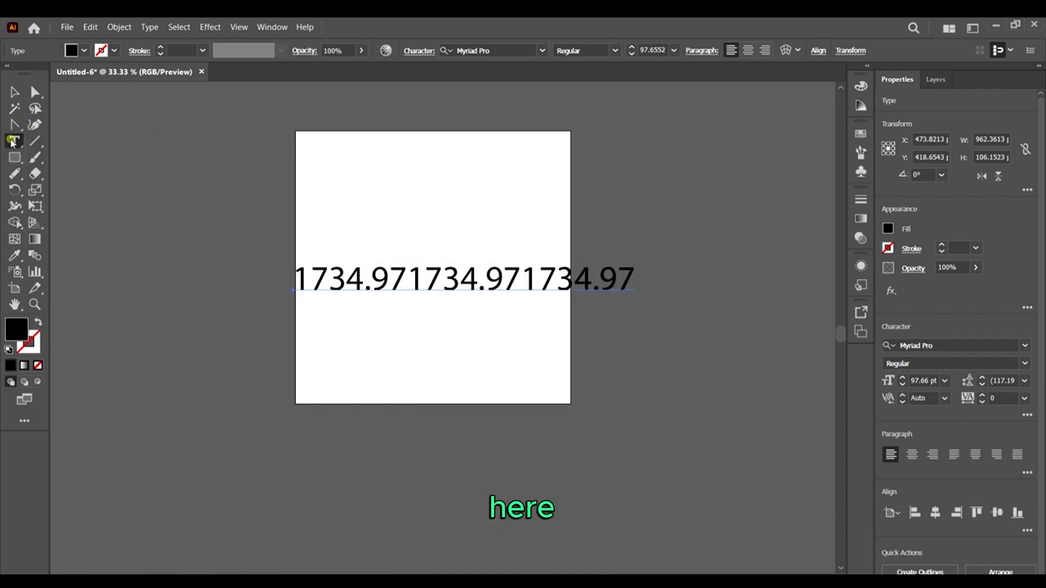
left_click(34, 143)
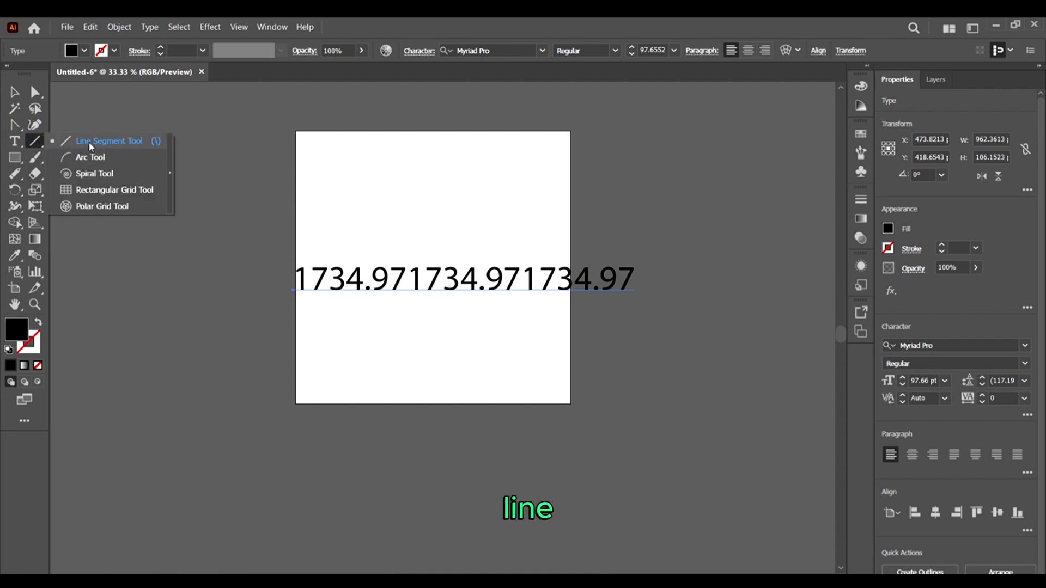
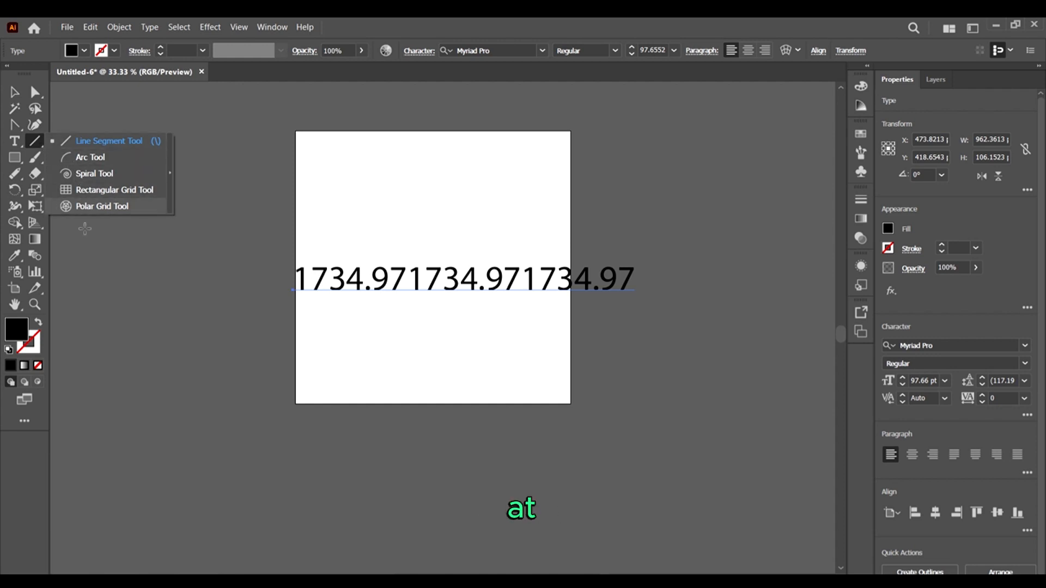
left_click(37, 140)
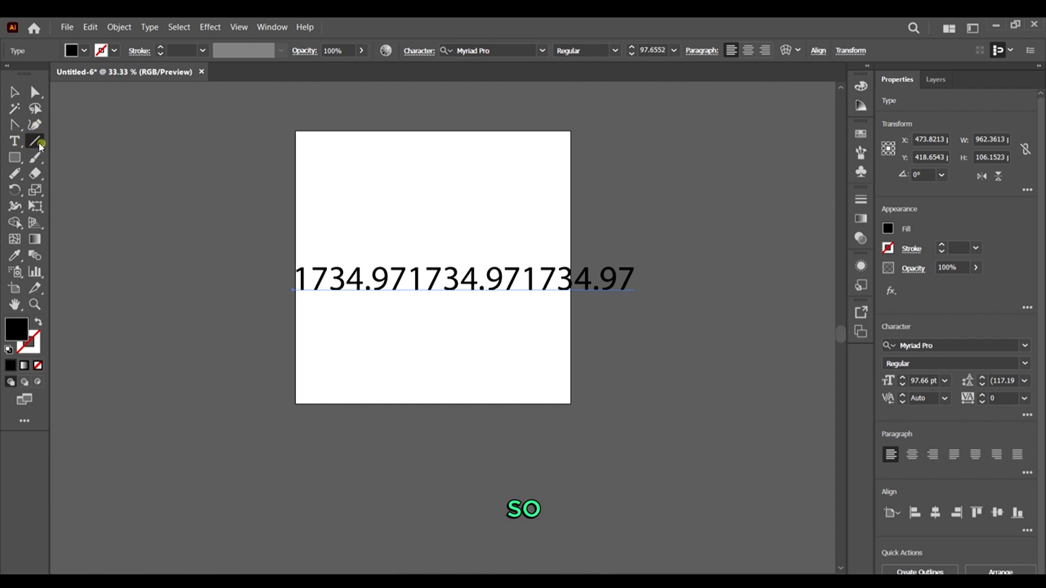
left_click(39, 144)
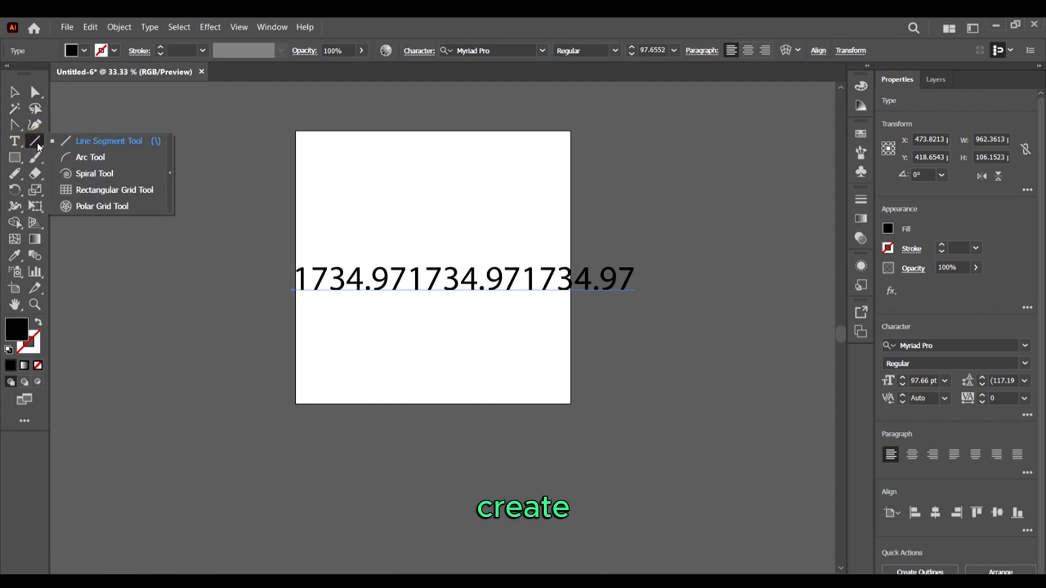
left_click(95, 142)
left_click_drag(105, 149, 241, 292)
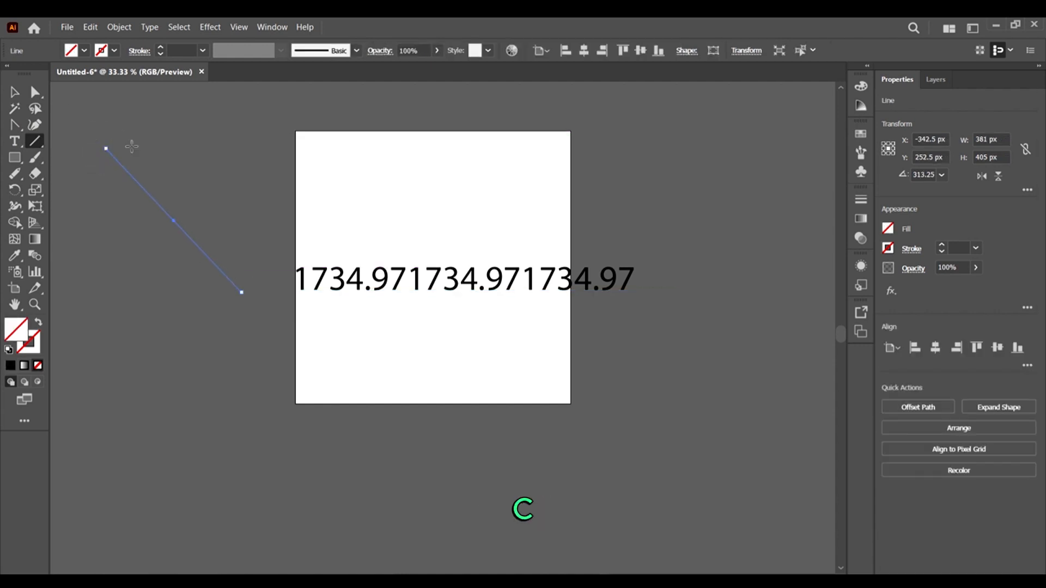
Draw an open arc about 406 px wide and 190 px high beside the artboard, and place a second one of the same size
left_click(34, 144)
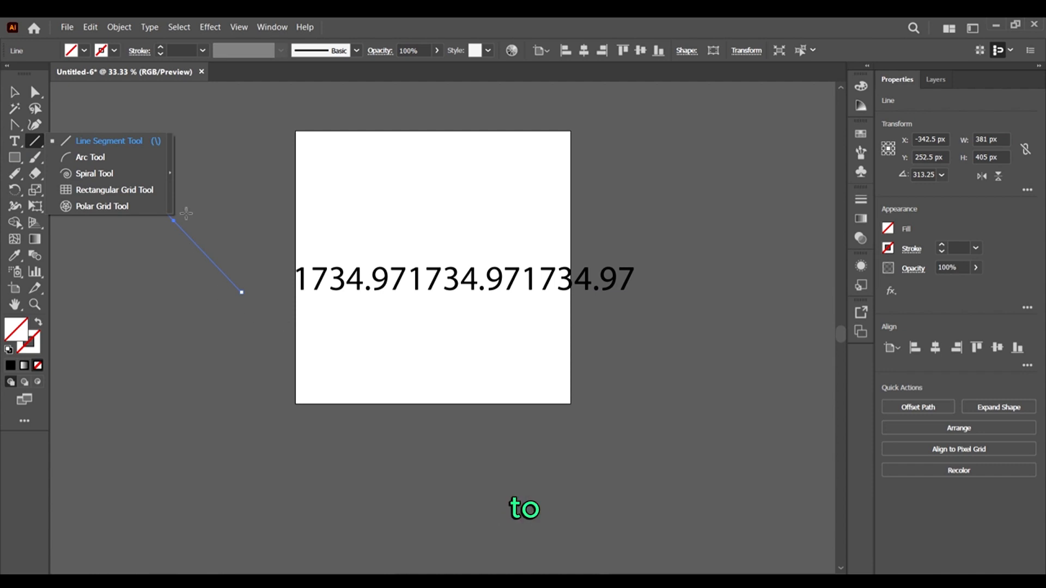
left_click(93, 157)
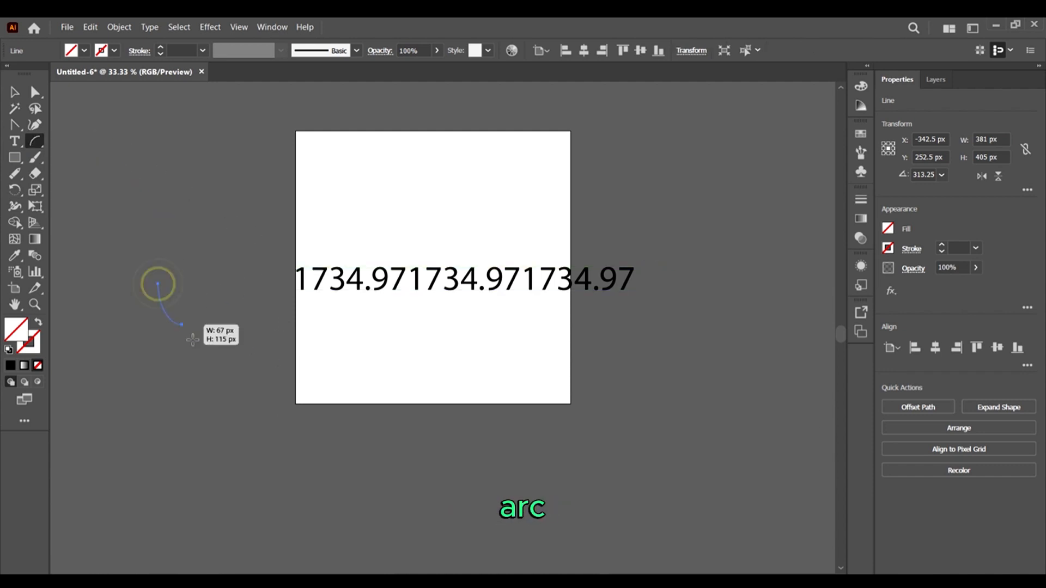
left_click_drag(158, 284, 298, 351)
left_click(280, 344)
left_click(602, 375)
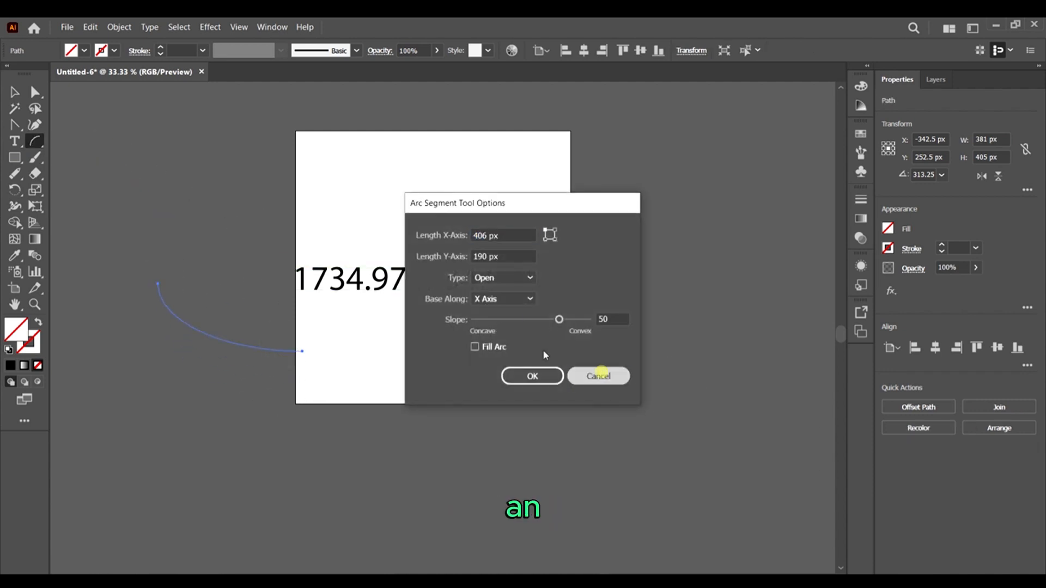
left_click(233, 256)
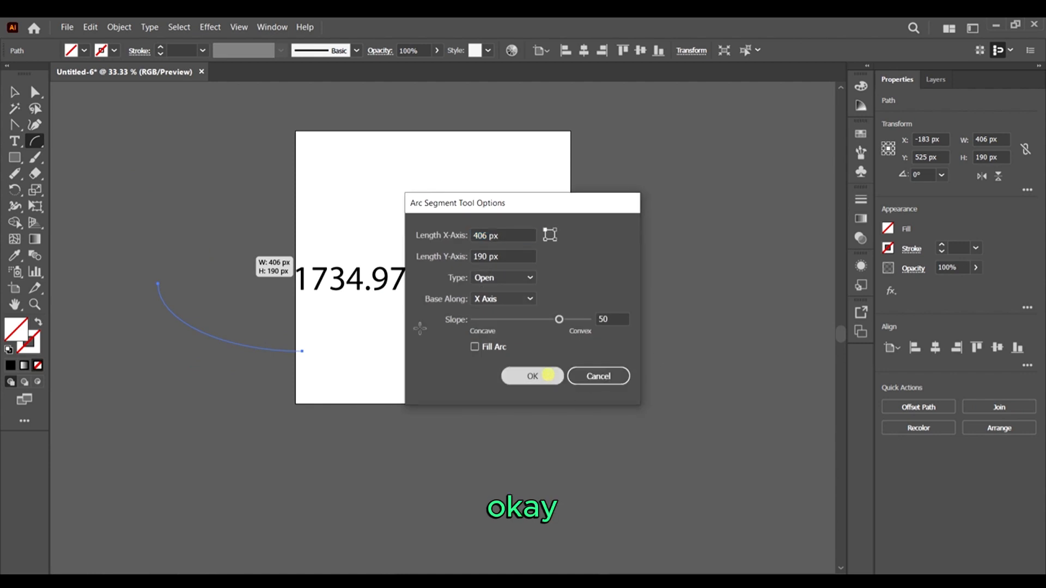
left_click(540, 375)
Place a small spiral, about 90 by 72 px, in the empty area left of the artboard
left_click(35, 143)
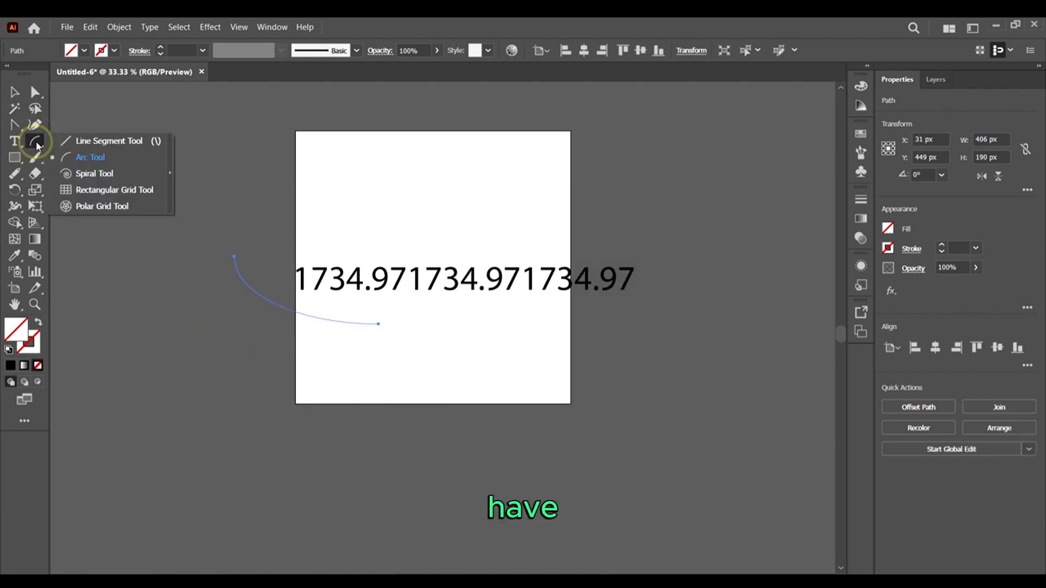
left_click(109, 170)
left_click(148, 204)
left_click(476, 370)
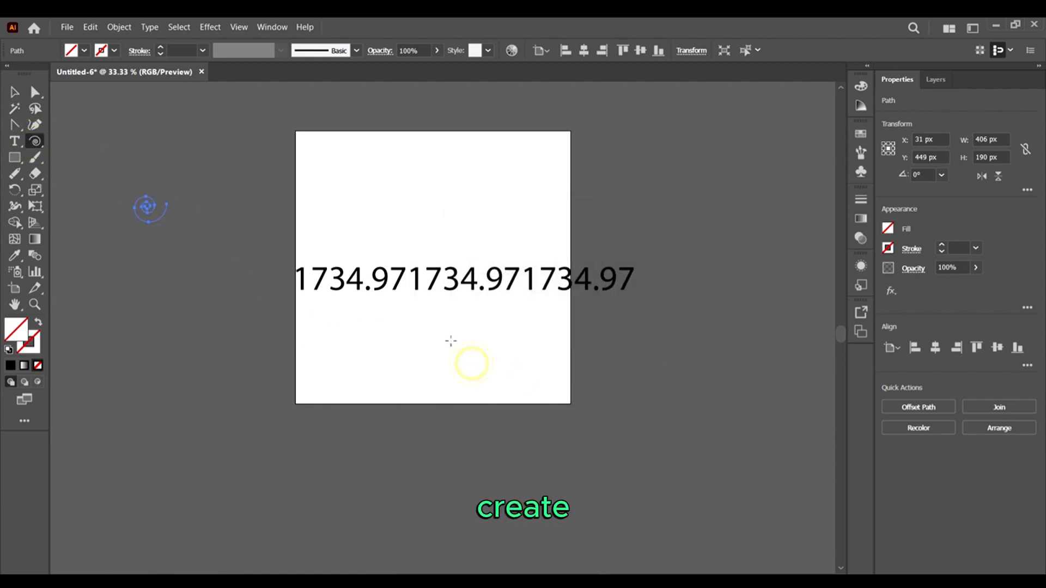
Place a 100 by 100 px rectangular grid with 5 horizontal and 5 vertical dividers beside the spiral
left_click(33, 143)
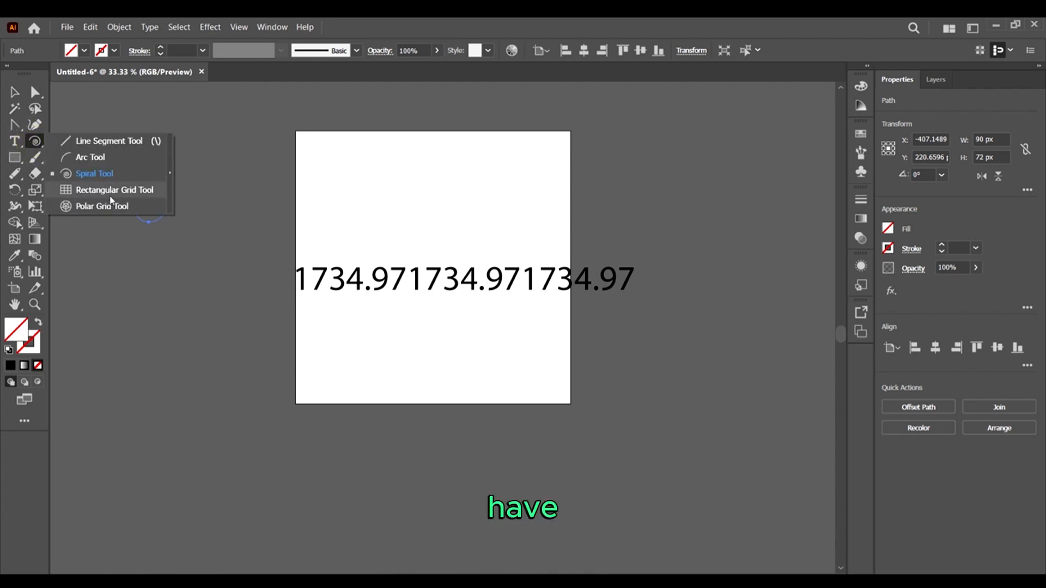
left_click(110, 191)
left_click(167, 220)
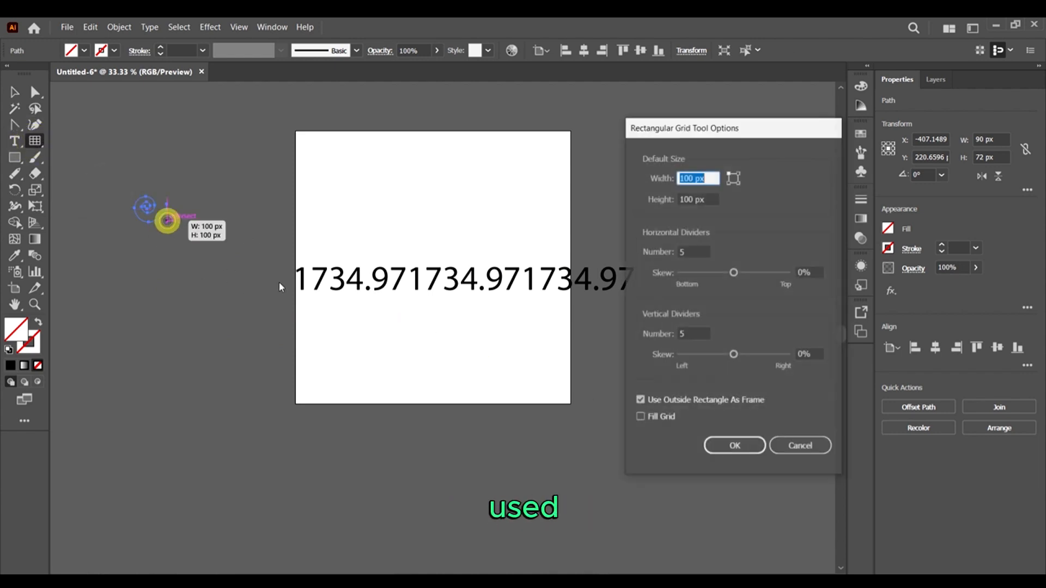
left_click(727, 447)
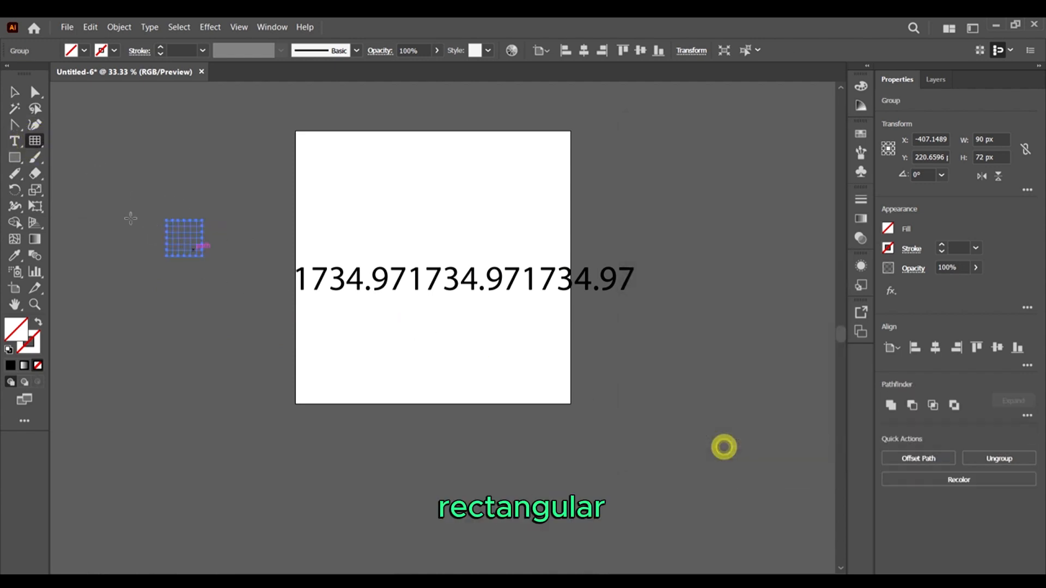
Place a 100 by 100 px polar grid with 5 concentric and 5 radial dividers between the rectangular grid and the artboard
left_click(40, 145)
left_click(102, 206)
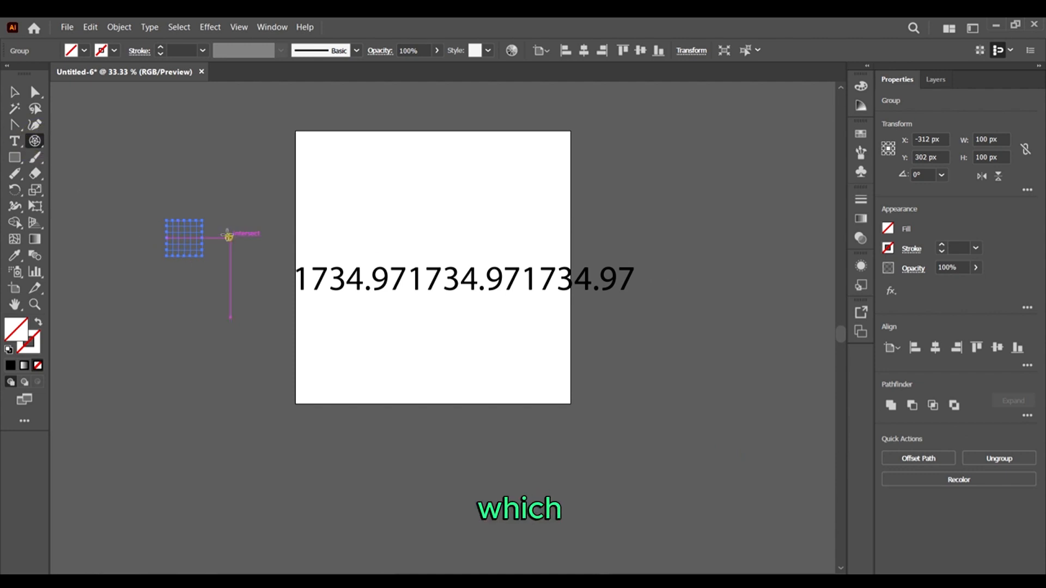
left_click(231, 238)
left_click(730, 448)
scroll(256, 276, "up", 4)
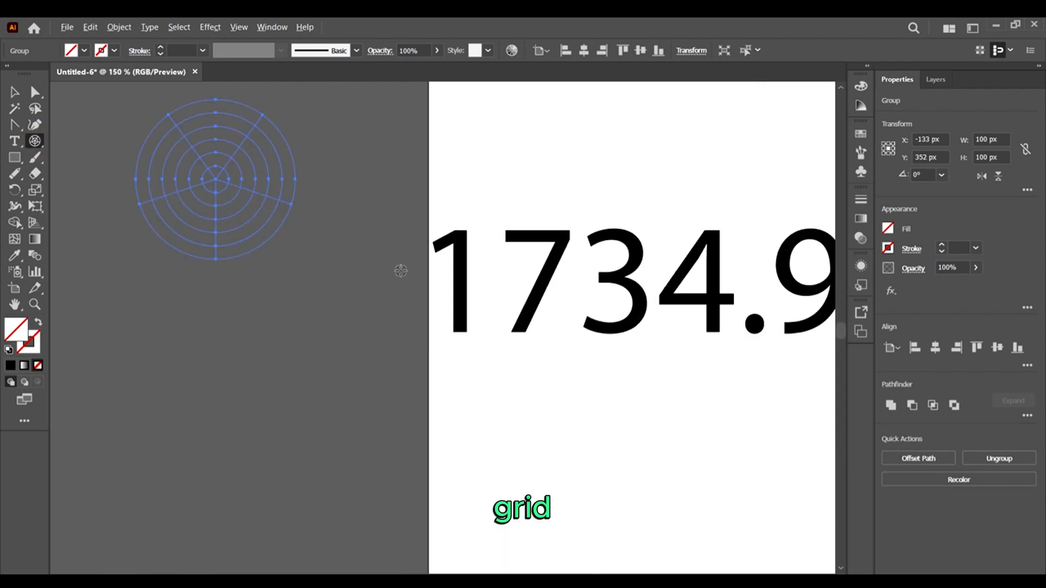
Draw a hexagon about 342 px wide and 296 px high left of the polar grid with the Polygon tool
scroll(401, 269, "down", 3)
left_click(9, 166)
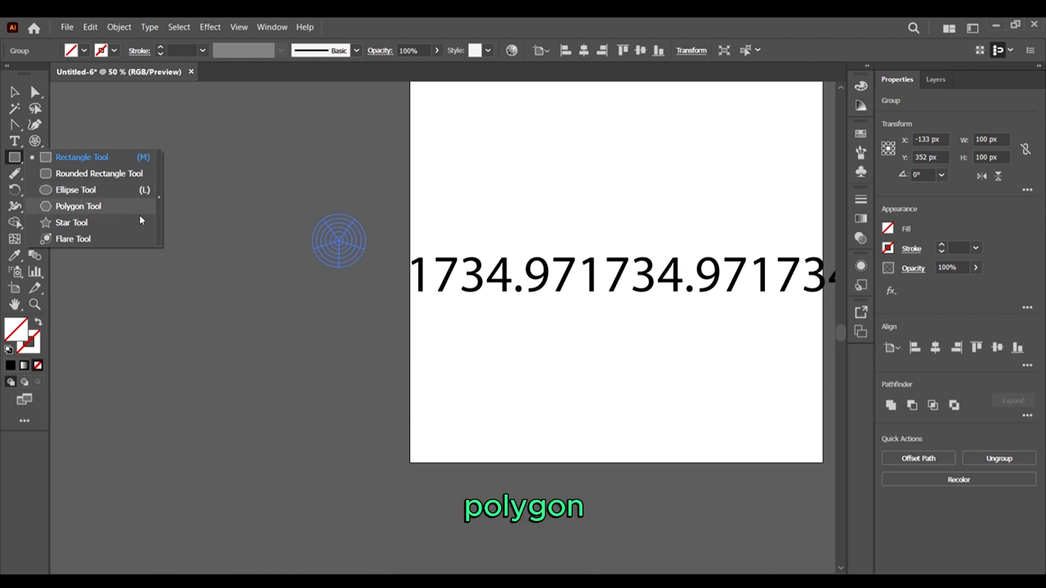
left_click(103, 209)
left_click_drag(169, 227, 261, 227)
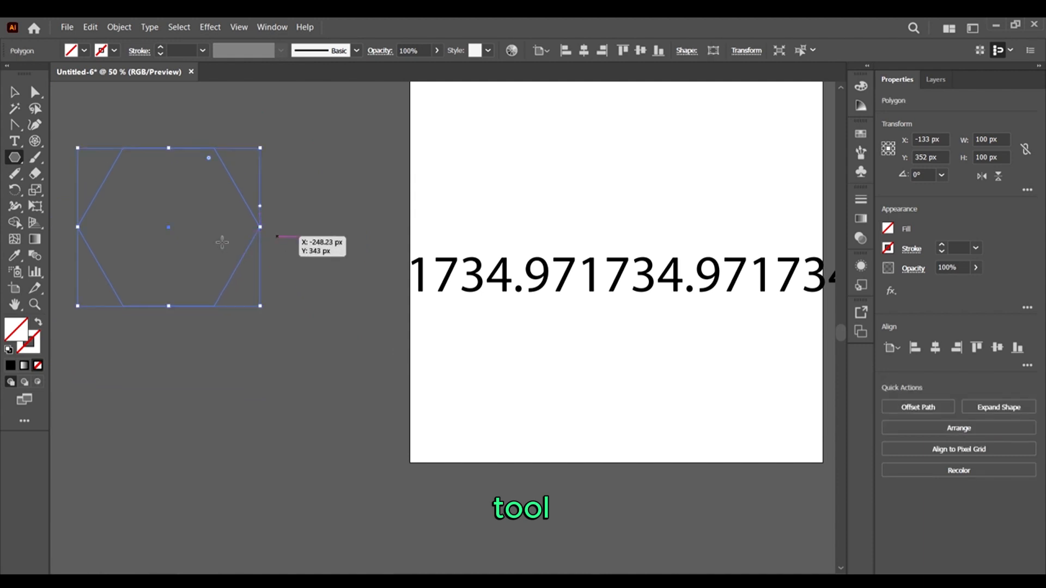
Fill the hexagon with red and move it so that it overlaps the artboard's left edge
left_click(14, 92)
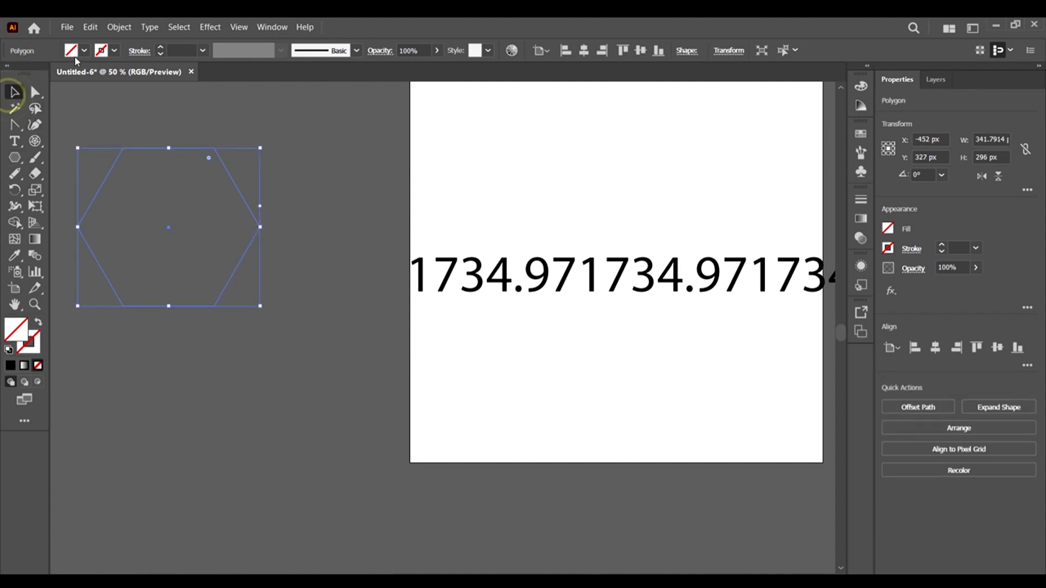
left_click(84, 51)
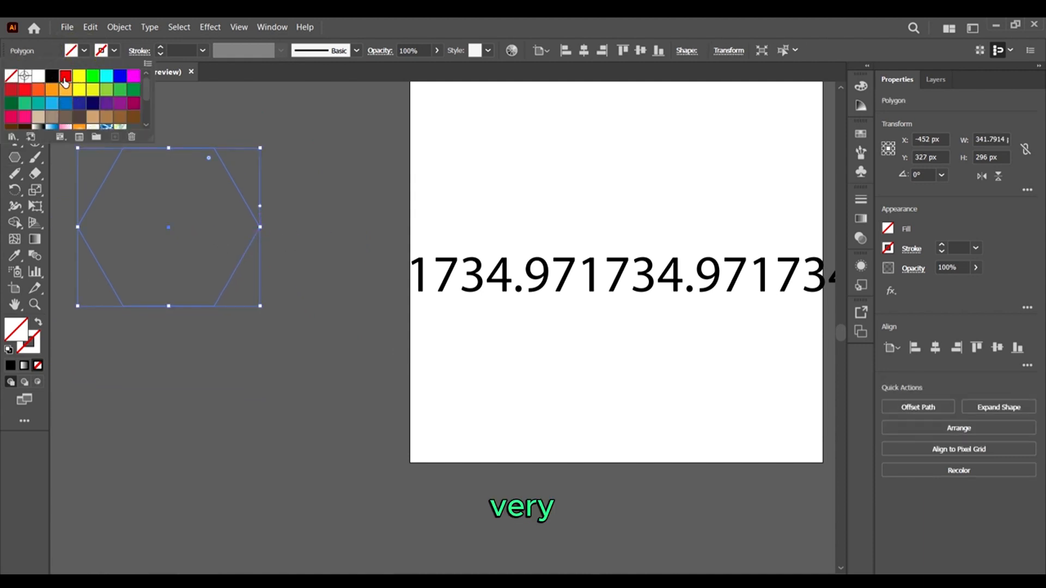
left_click(64, 78)
left_click_drag(191, 209, 383, 197)
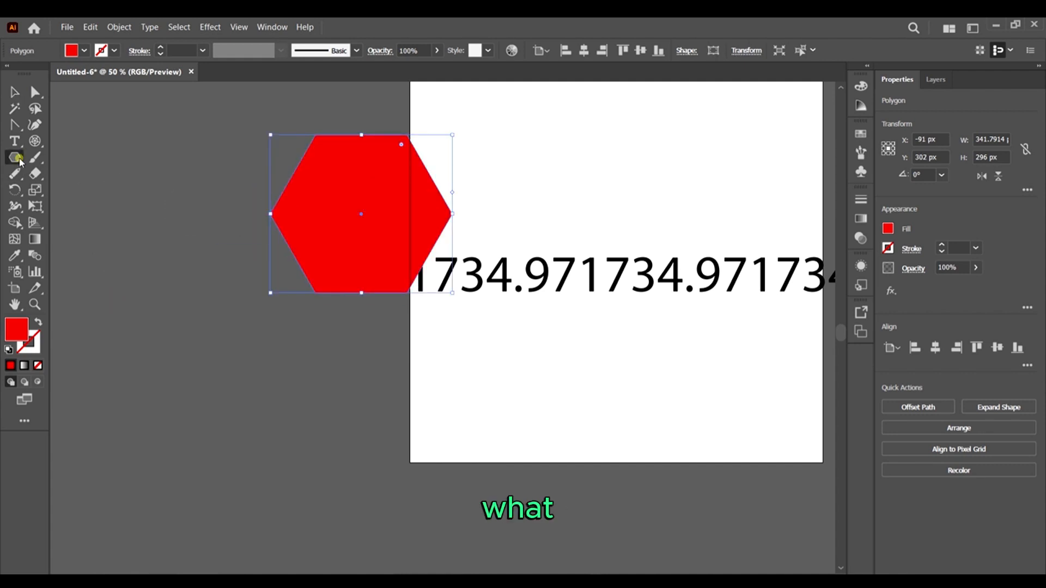
Paint a freehand red figure 3 with the Paintbrush tool in the empty area below and left of the hexagon
left_click(15, 157)
left_click(35, 157)
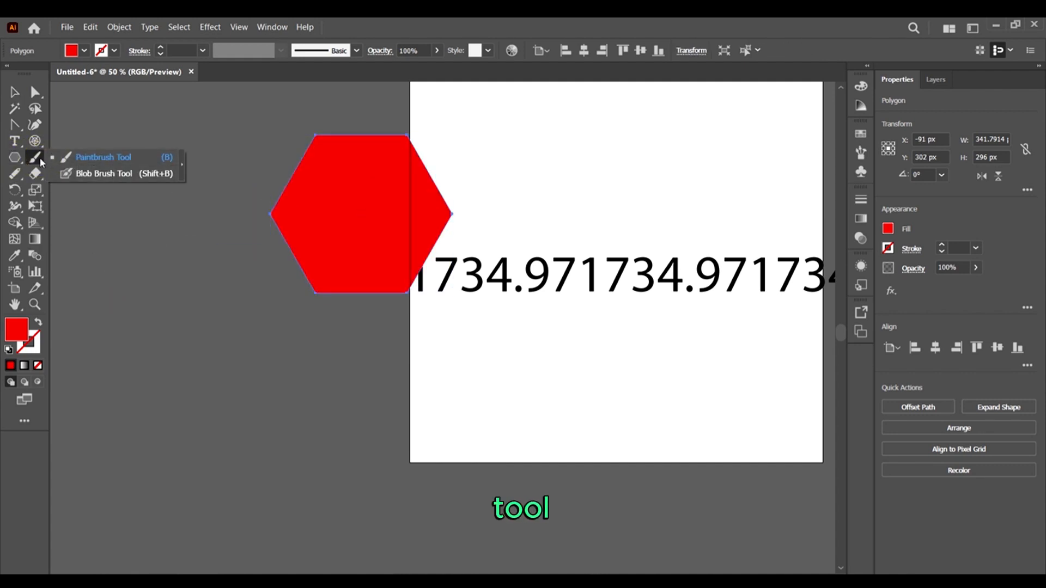
left_click_drag(136, 321, 235, 465)
left_click_drag(135, 438, 142, 444)
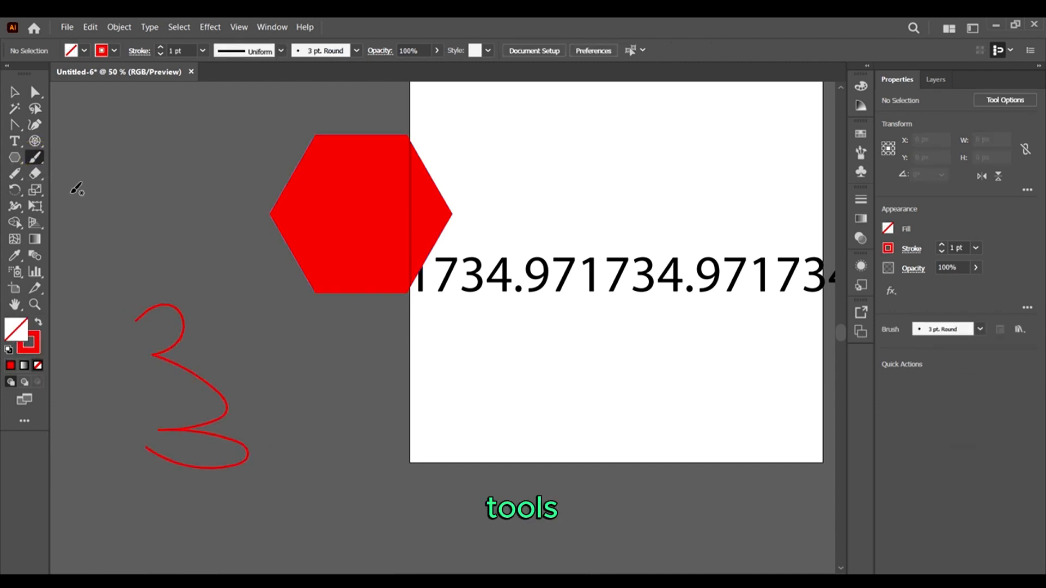
Paint five freehand red zigzag strokes with the Paintbrush tool, one beside the figure 3 and four above and below the number text
left_click(36, 159)
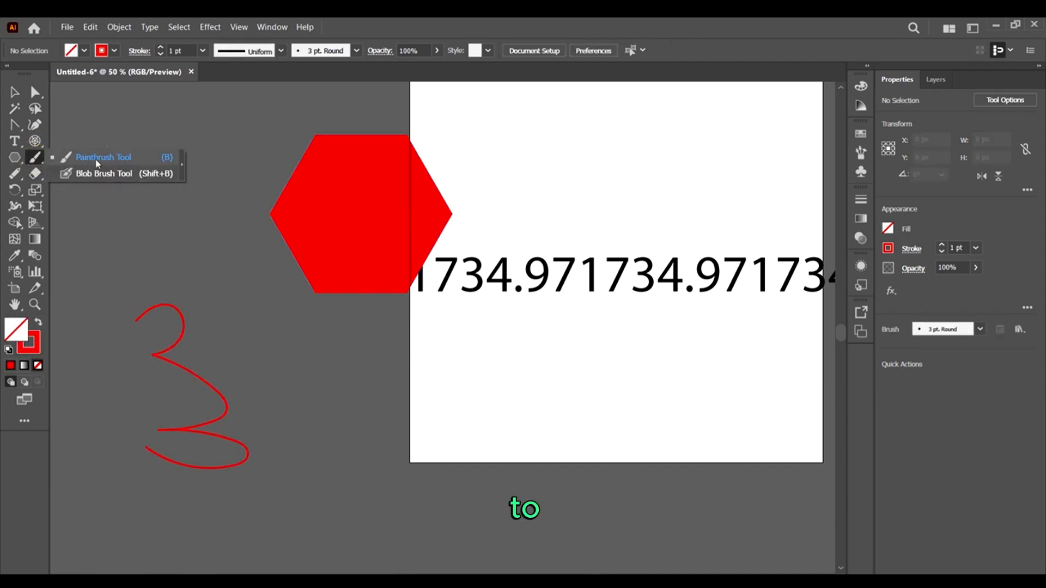
mouse_move(280, 333)
left_mouse_down()
mouse_move(390, 477)
mouse_move(354, 482)
left_mouse_up()
mouse_move(479, 362)
left_mouse_down()
mouse_move(561, 337)
mouse_move(506, 474)
left_mouse_up()
left_click_drag(685, 404, 648, 440)
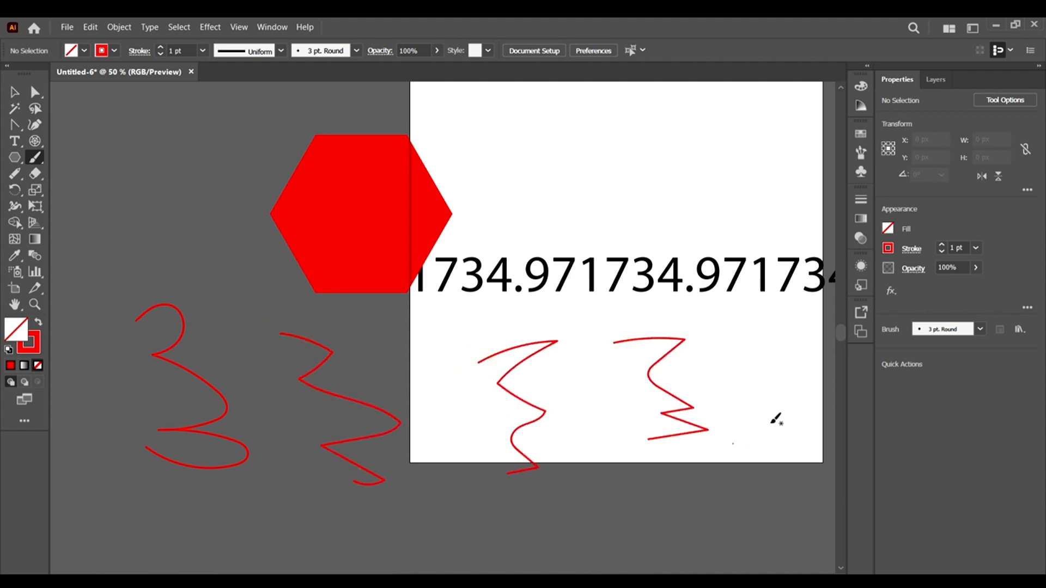
mouse_move(566, 215)
left_mouse_down()
mouse_move(620, 146)
mouse_move(622, 178)
left_mouse_up()
mouse_move(704, 151)
left_mouse_down()
mouse_move(695, 207)
mouse_move(636, 219)
left_mouse_up()
Paint a red zigzag with the Blob Brush tool across the artboard's upper-right stroke and thicken its tip with a dense scribble
right_click(34, 158)
left_click(94, 173)
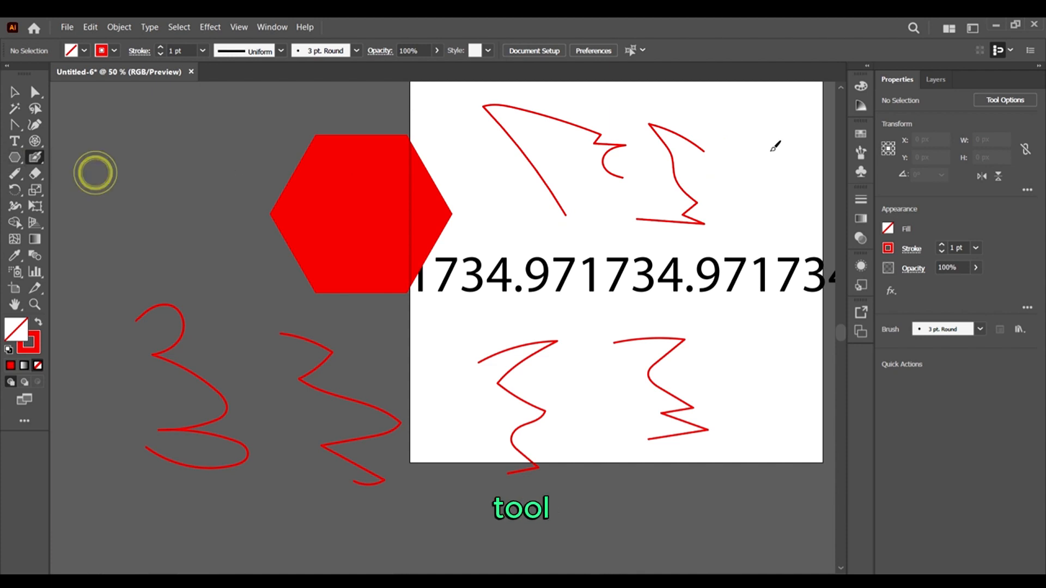
mouse_move(671, 160)
left_mouse_down()
mouse_move(716, 152)
mouse_move(681, 177)
left_mouse_up()
scroll(731, 156, "up", 5)
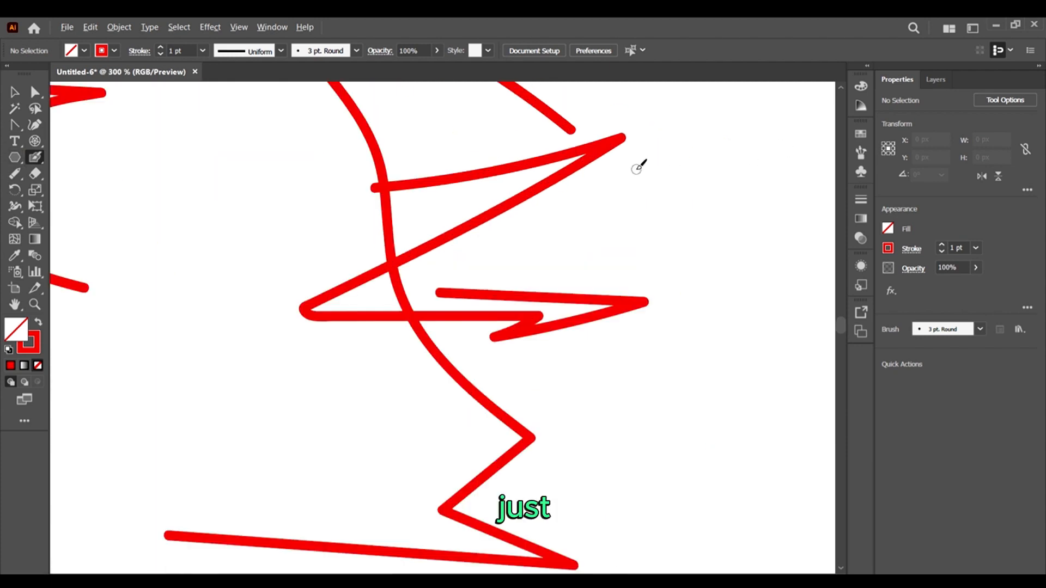
mouse_move(626, 139)
left_mouse_down()
mouse_move(625, 180)
mouse_move(691, 119)
left_mouse_up()
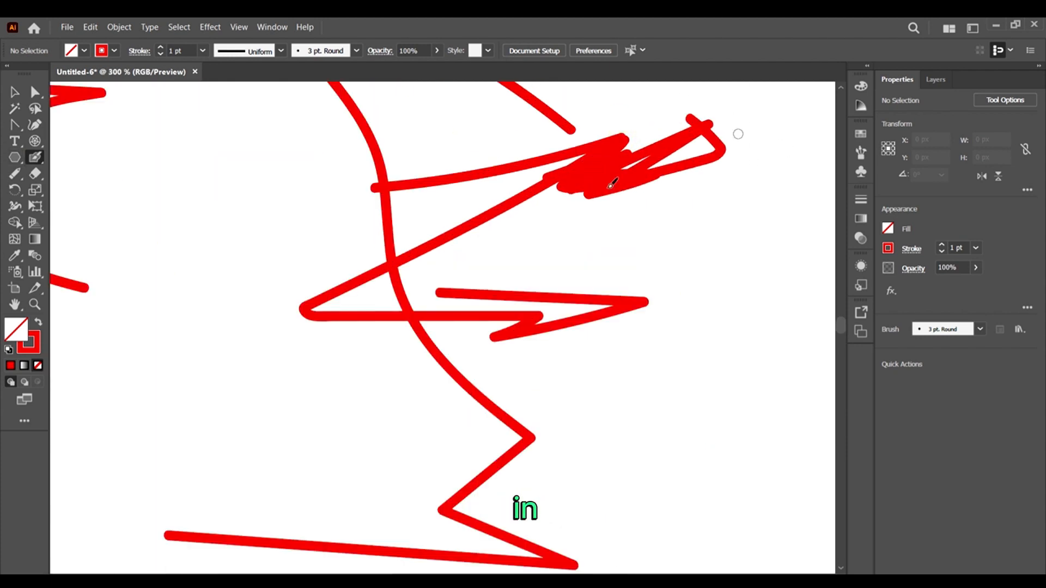
scroll(595, 178, "down", 4)
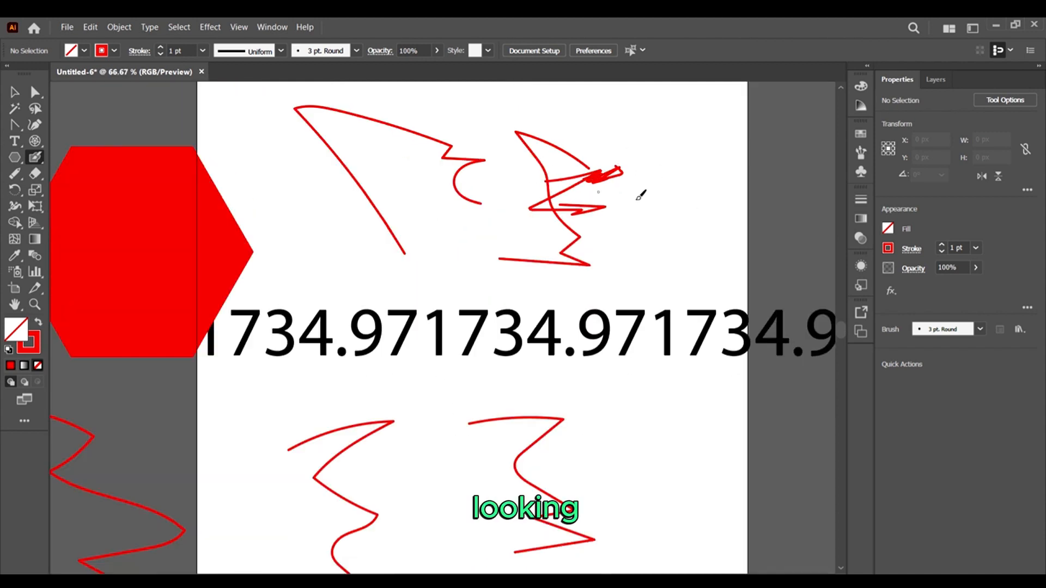
scroll(598, 192, "up", 3)
left_click(35, 158)
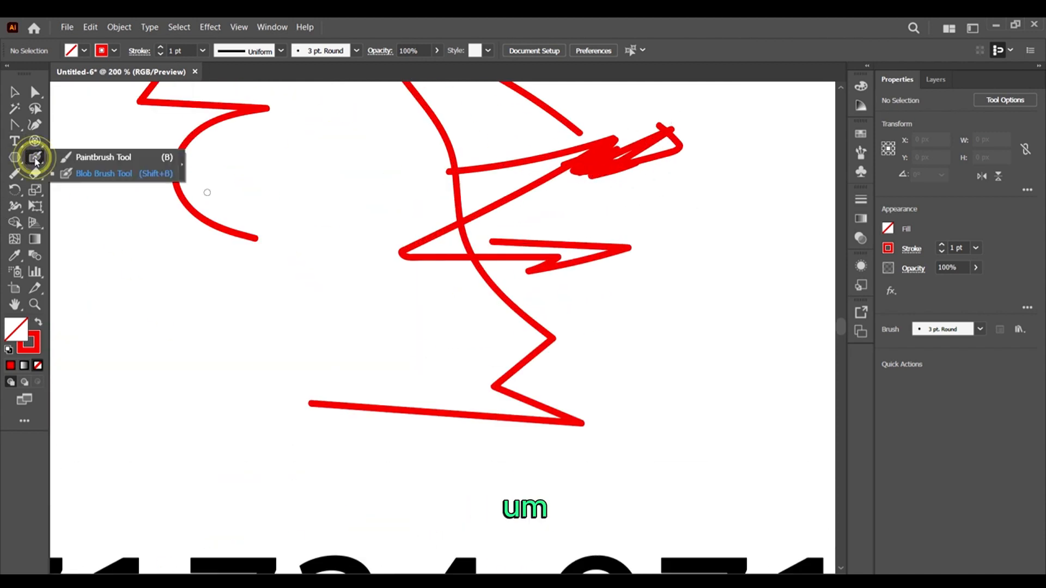
Draw a looping freehand path about 61 px wide and 107 px high with the Pencil tool, above the number text
left_click_drag(14, 173, 61, 174)
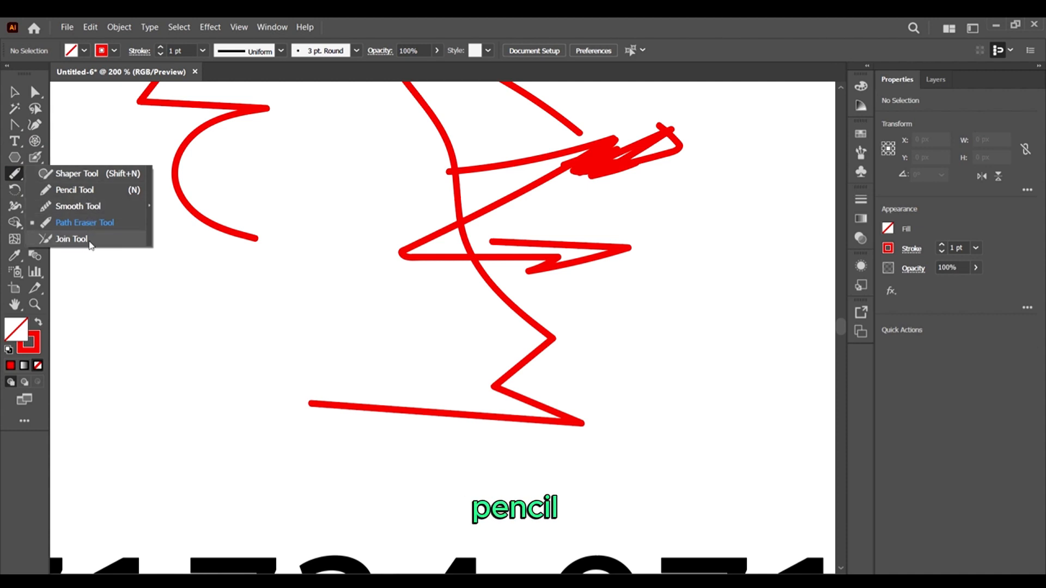
left_click(87, 190)
mouse_move(199, 316)
left_mouse_down()
mouse_move(212, 398)
mouse_move(192, 456)
left_mouse_up()
scroll(263, 368, "down", 2)
Move the looping pencil path slightly down and to the left using the Shaper tool
left_click(12, 175)
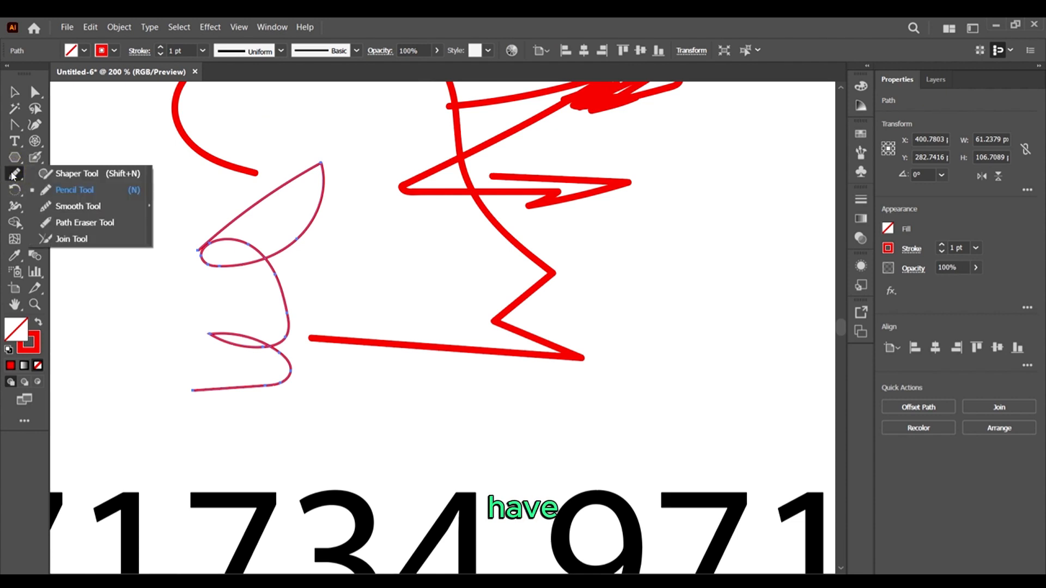
left_click(108, 174)
left_click_drag(274, 268, 277, 282)
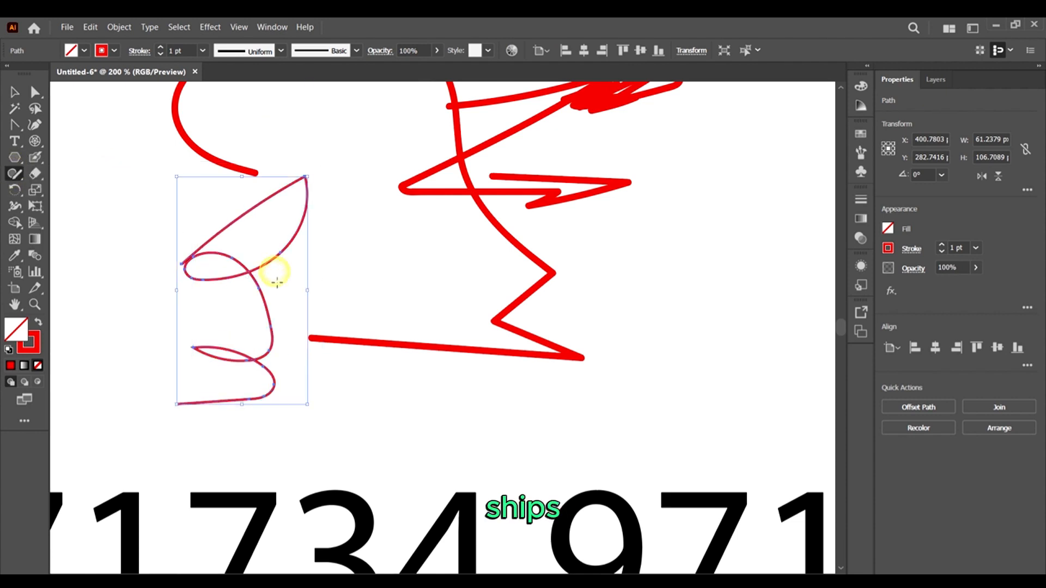
Sketch an upright rectangle, a small square and a tilted ellipse with the Shaper tool near the artboard's right edge
left_click(6, 174)
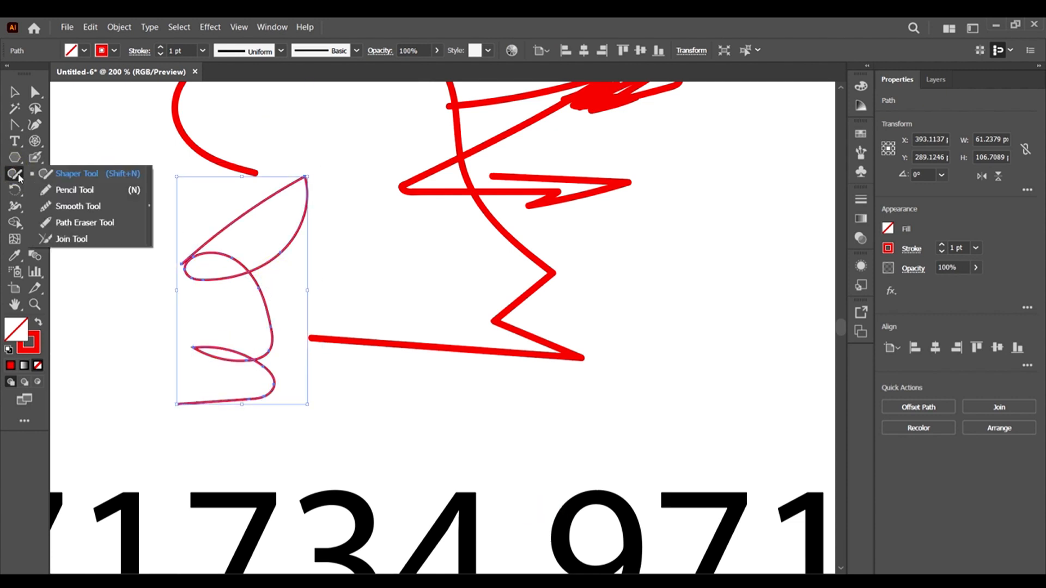
left_click(105, 175)
left_click_drag(759, 346, 796, 215)
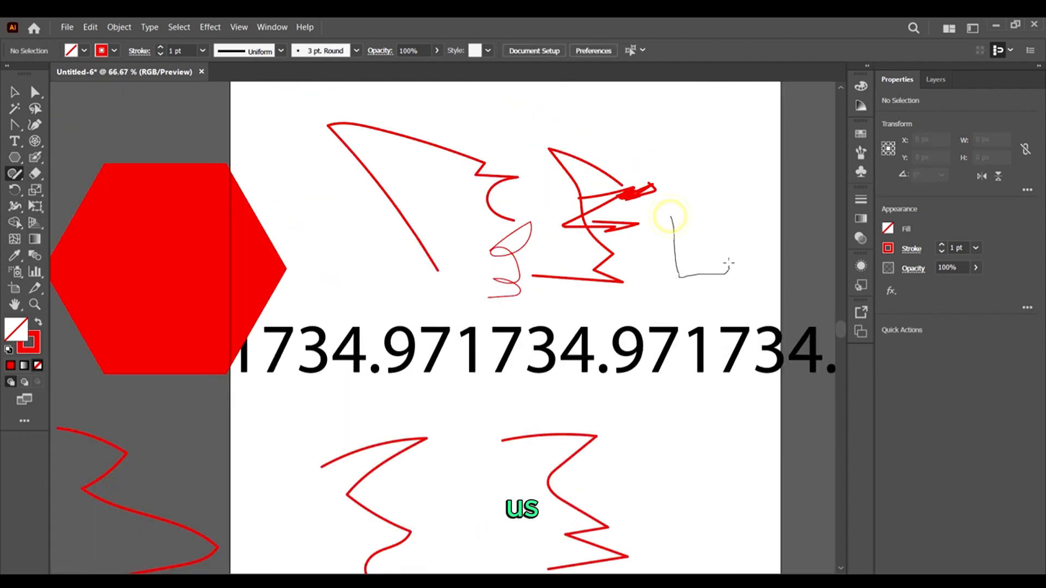
left_click_drag(690, 210, 681, 208)
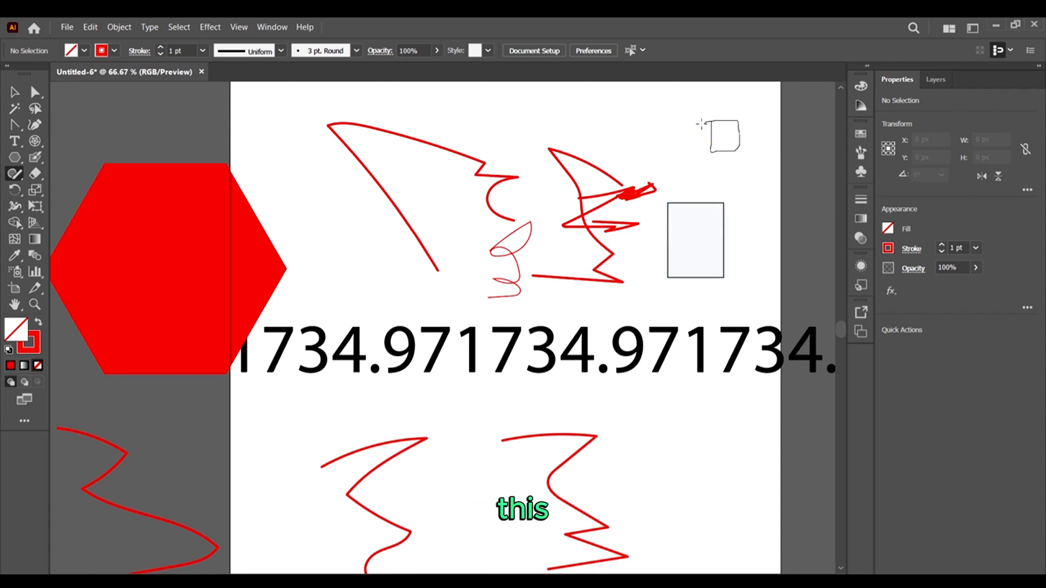
left_click_drag(785, 188, 782, 188)
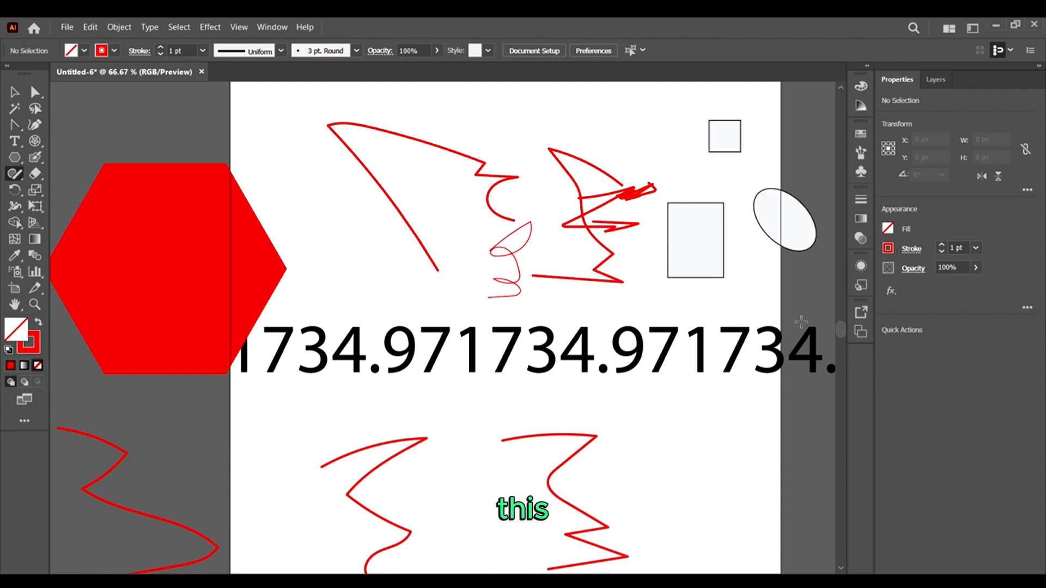
Sketch a large circle over the red scribble and replace the upper-left red stroke with a large diamond using the Shaper tool
scroll(656, 217, "up", 2)
mouse_move(659, 223)
left_mouse_down()
mouse_move(581, 159)
mouse_move(656, 221)
left_mouse_up()
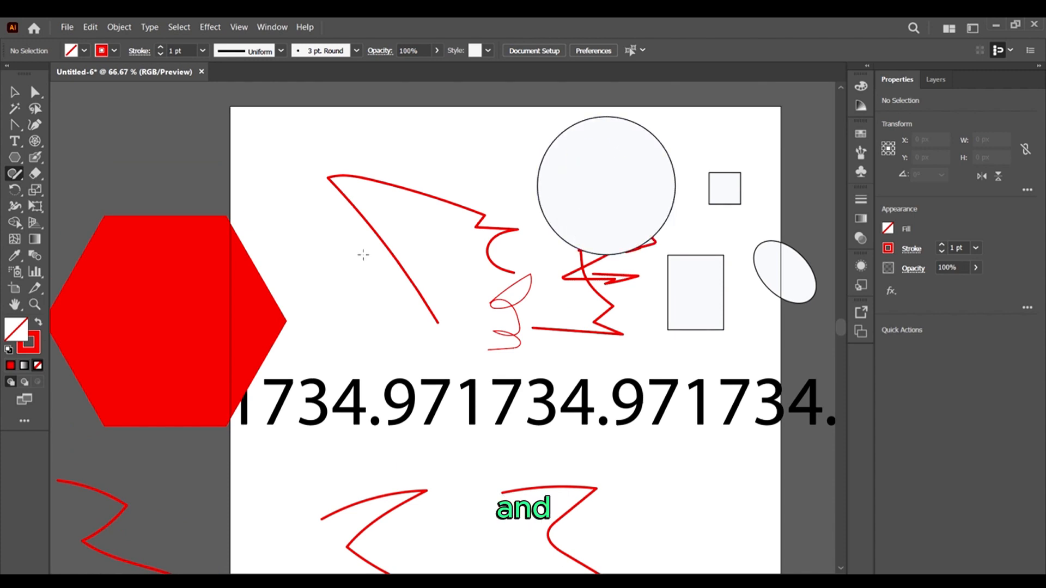
mouse_move(400, 195)
left_mouse_down()
mouse_move(305, 185)
mouse_move(267, 196)
left_mouse_up()
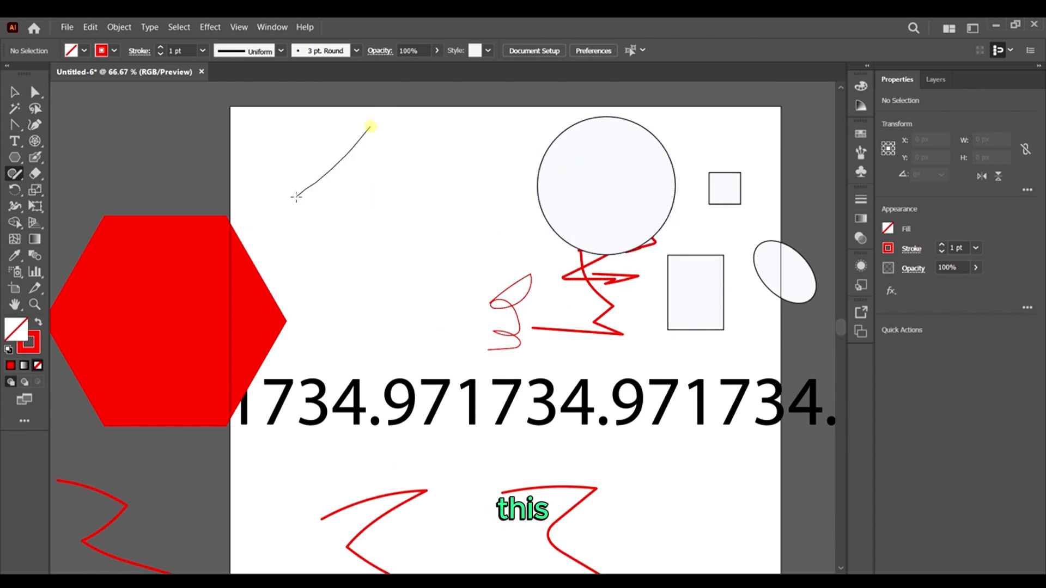
left_click_drag(484, 169, 483, 164)
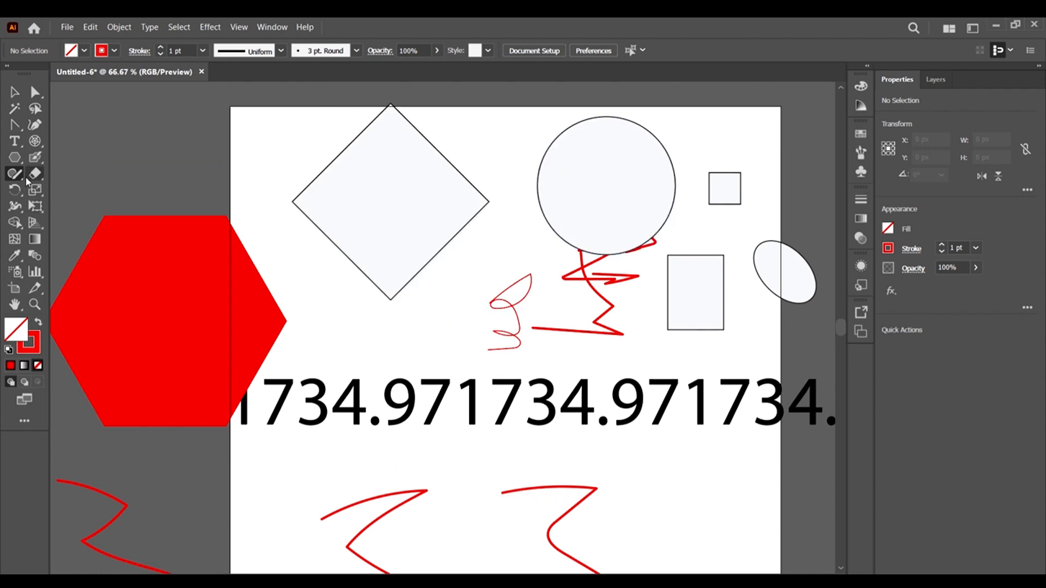
Draw a wavy vertical path about 143 px wide and 355 px high across the number text with the Pencil tool
left_click(18, 176)
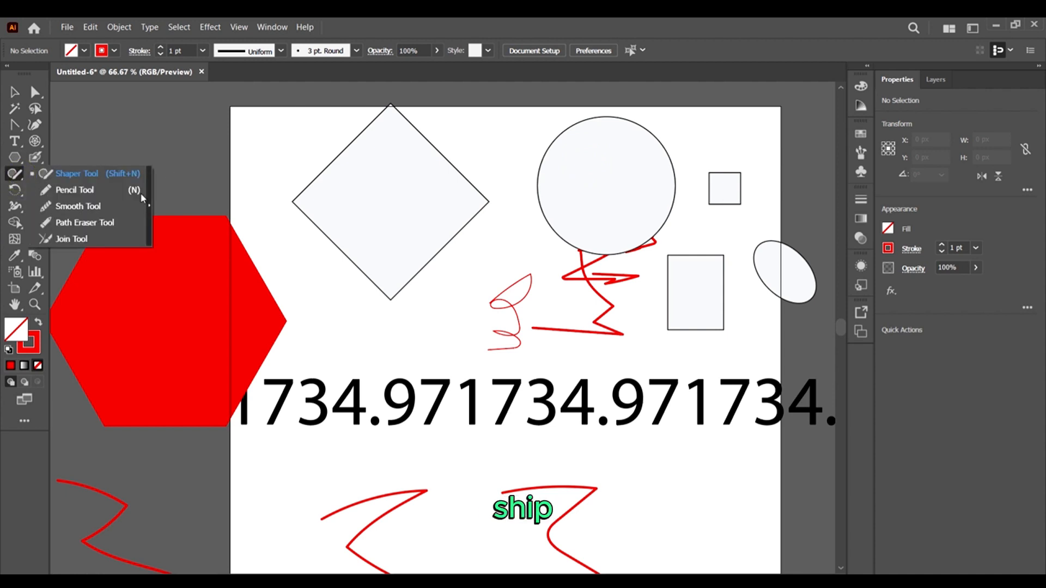
left_click(66, 190)
scroll(524, 287, "down", 3)
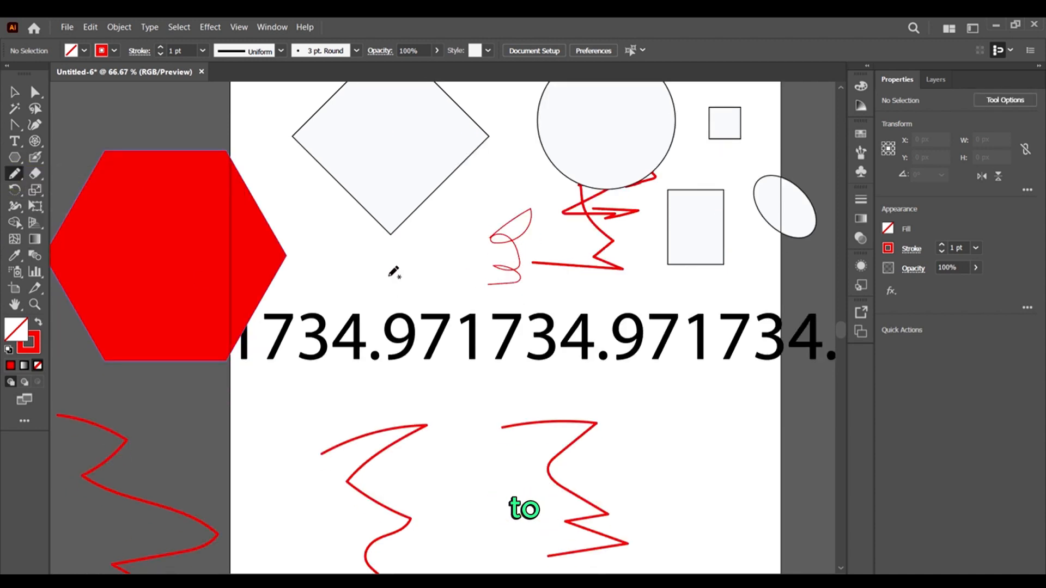
left_click_drag(450, 329, 490, 496)
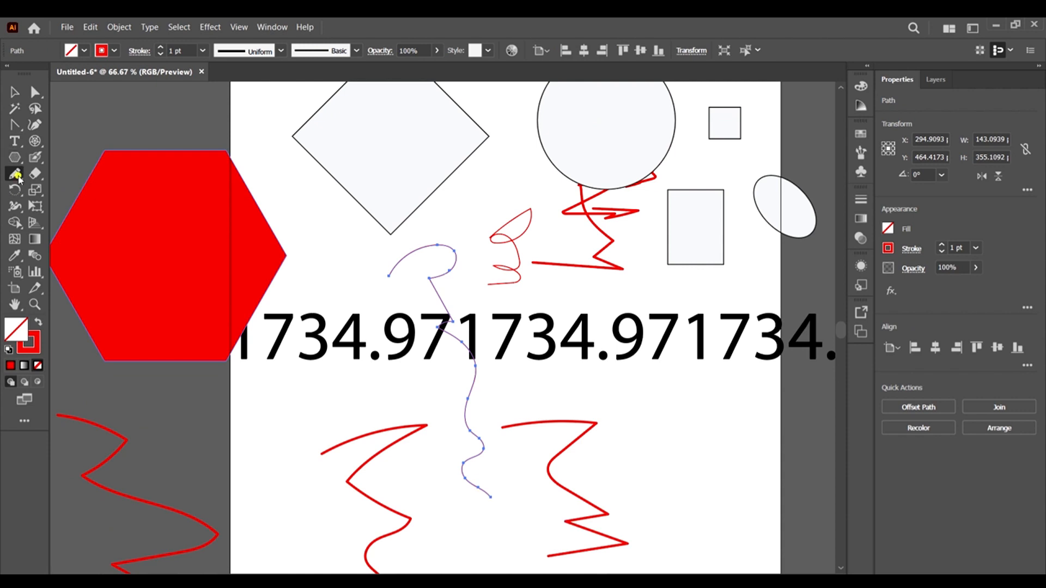
Round the sharp corner below the wavy path's top loop and even out the loop's curve with the Smooth tool
left_click(18, 177)
left_click(78, 206)
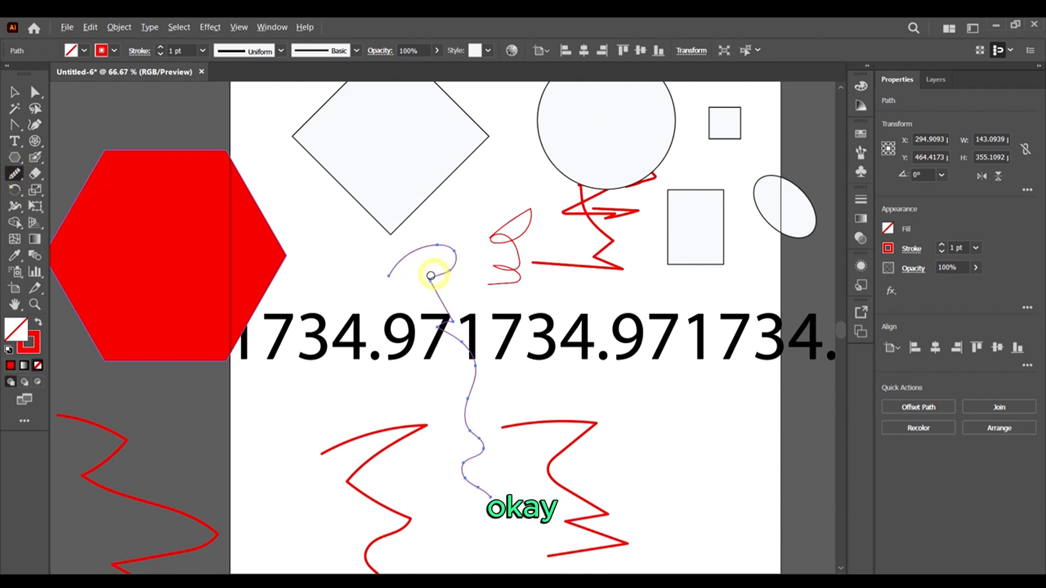
scroll(430, 282, "up", 5)
mouse_move(430, 286)
left_mouse_down()
mouse_move(420, 271)
mouse_move(432, 332)
mouse_move(431, 289)
left_mouse_up()
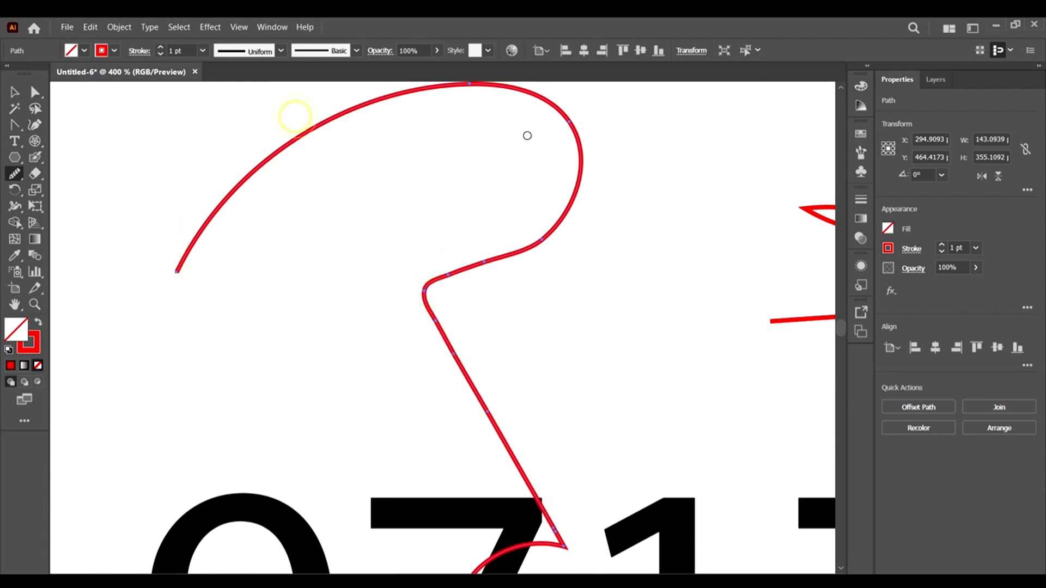
left_click_drag(567, 122, 593, 126)
left_click_drag(583, 174, 533, 175)
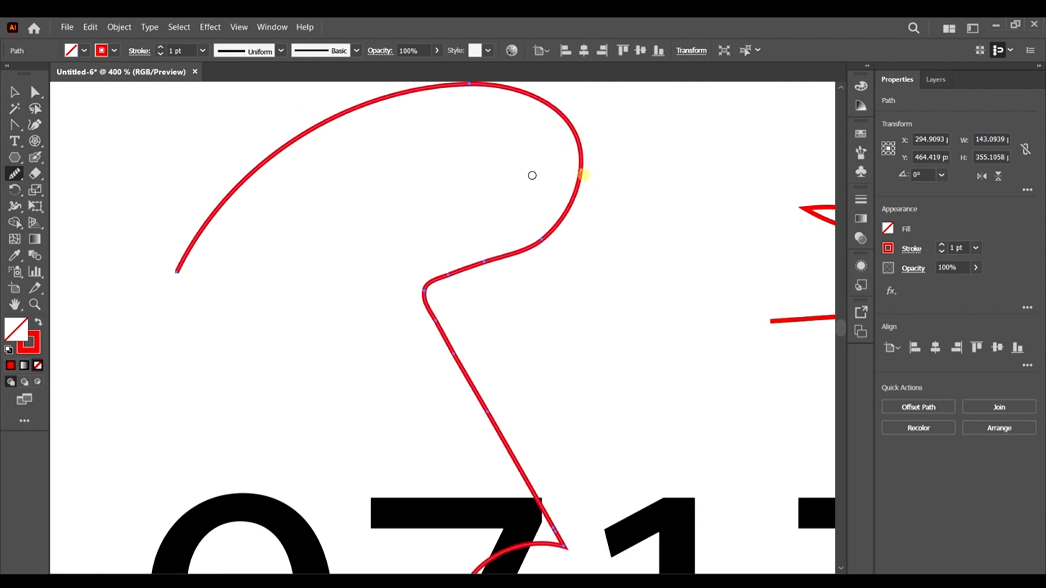
Erase small gaps near the upper starting end of the wavy path with the Path Eraser tool
left_click(15, 174)
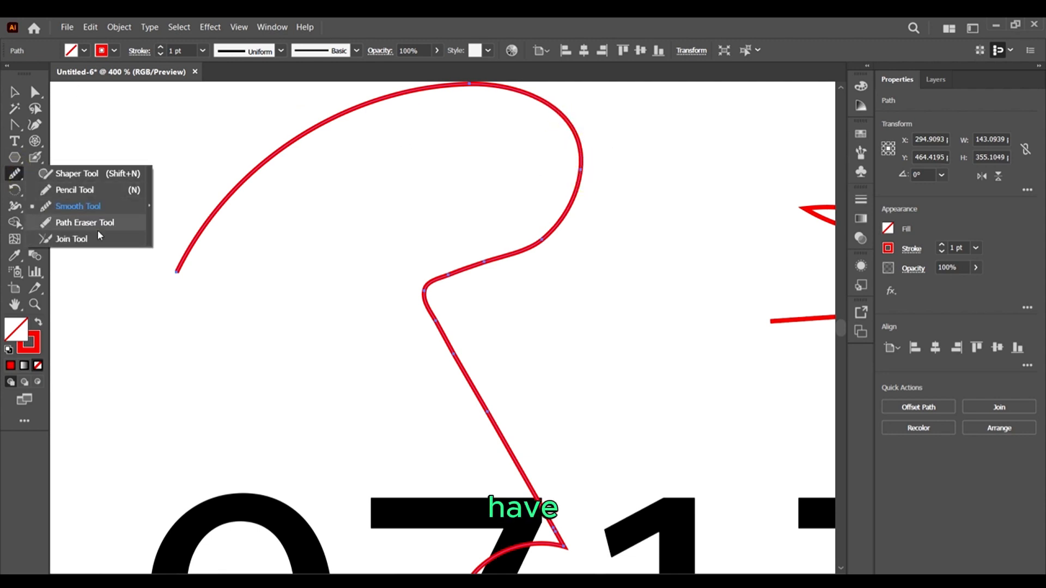
left_click(98, 224)
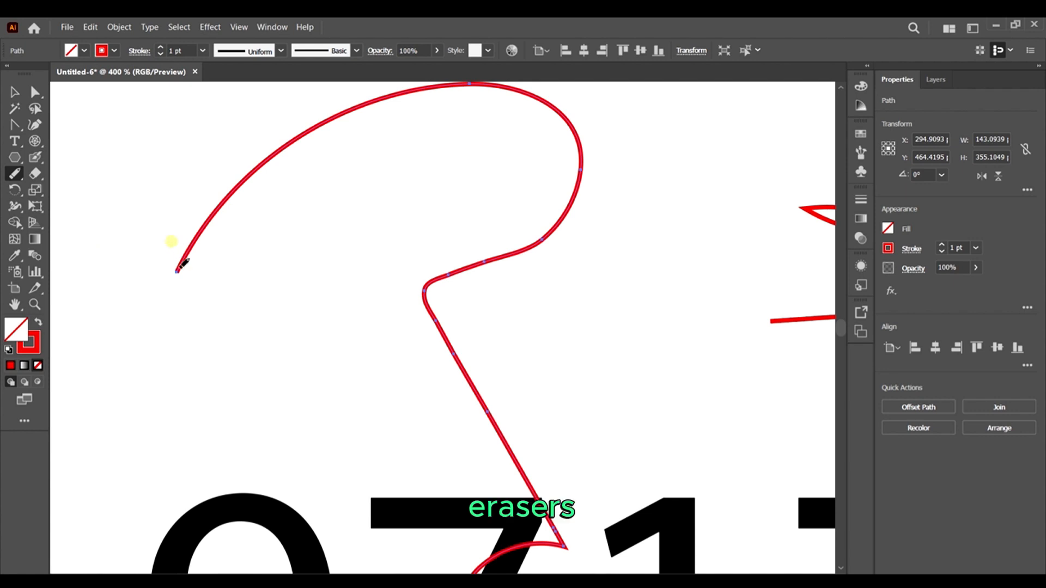
mouse_move(183, 265)
left_mouse_down()
mouse_move(116, 187)
mouse_move(217, 211)
mouse_move(184, 248)
left_mouse_up()
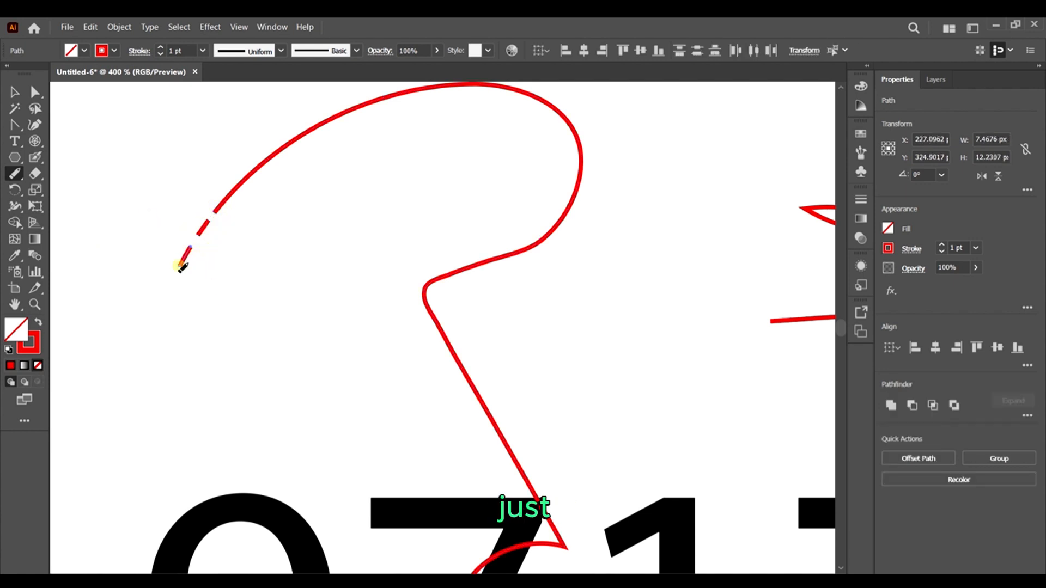
left_click(180, 269)
Draw two separate diagonal Pen segments forming an open V about 31 px wide and 17 px high below the dashed path end
left_click(12, 177)
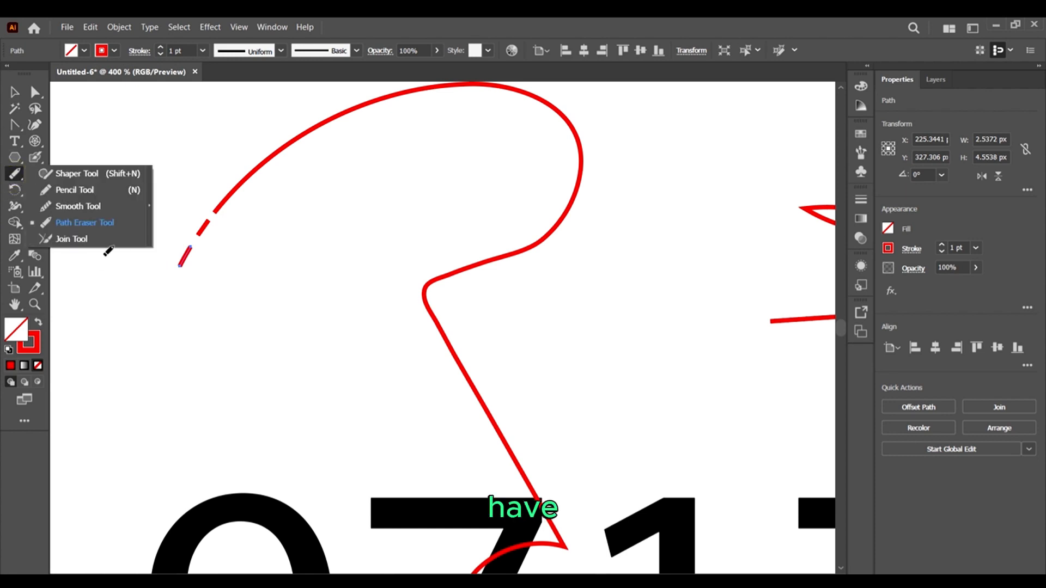
left_click(82, 245)
scroll(252, 272, "down", 1)
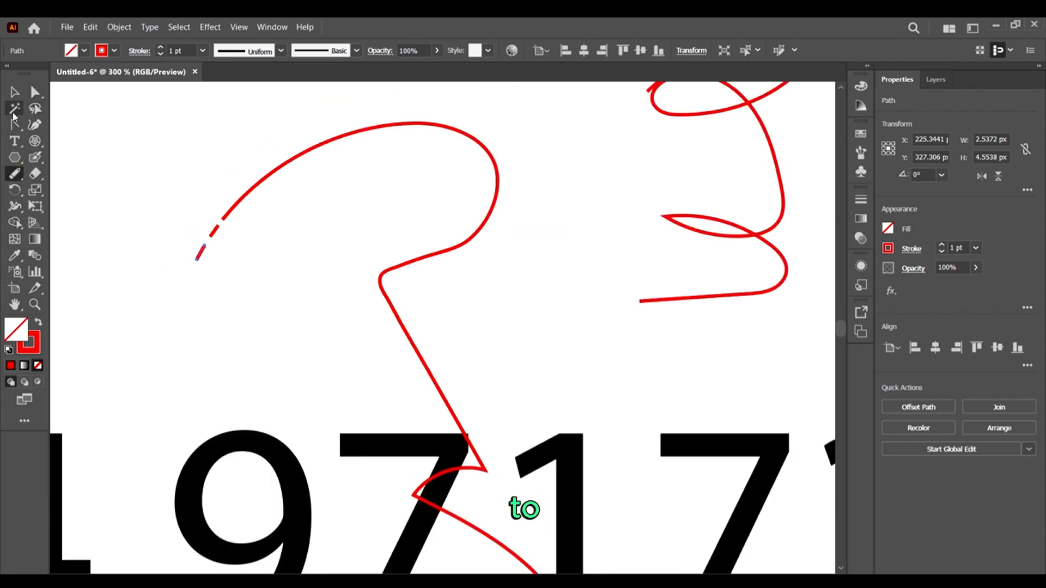
left_click(14, 125)
left_click(54, 123)
left_click(173, 309)
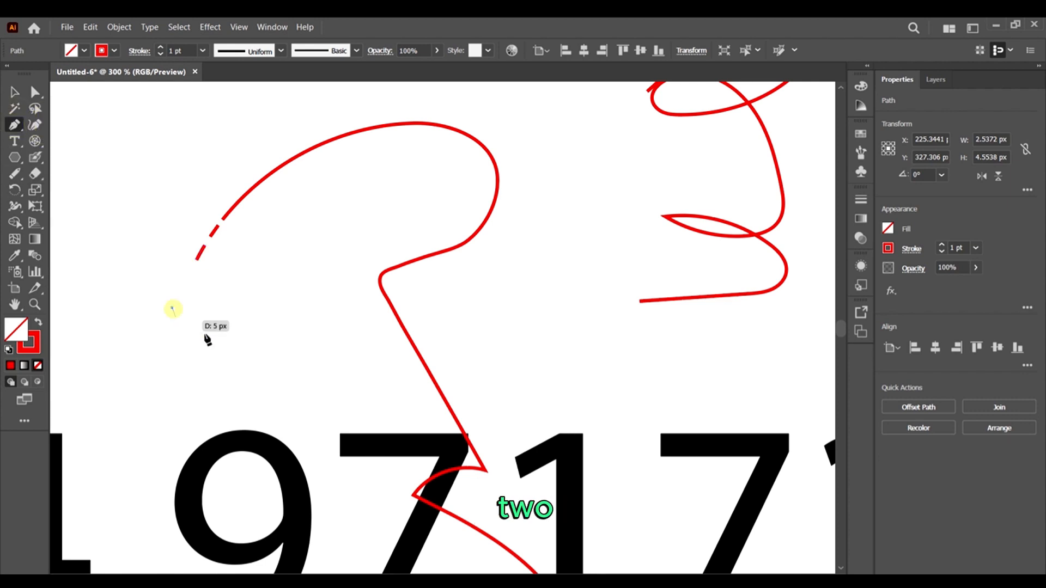
left_click(214, 354)
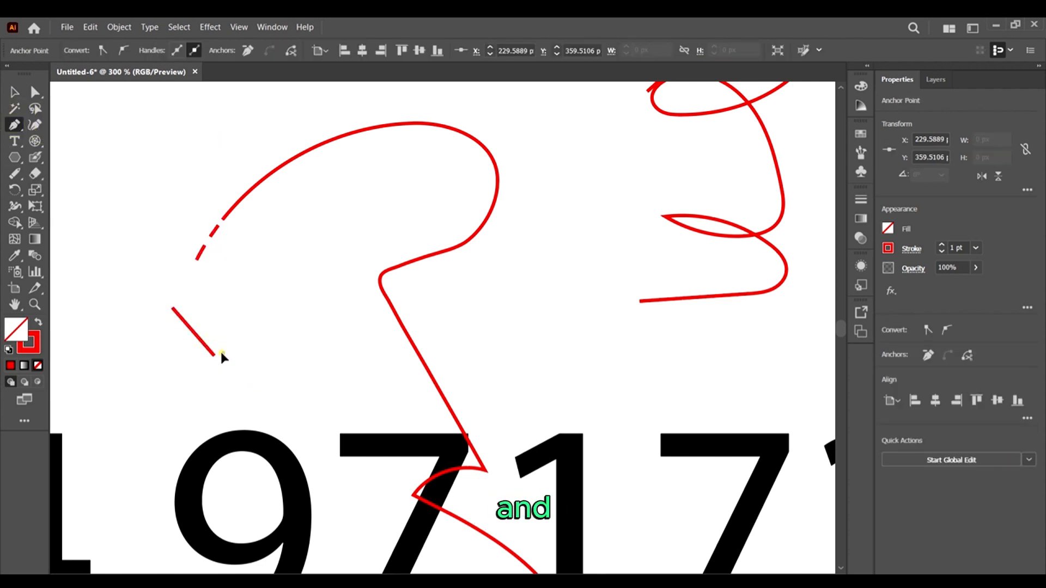
left_click(271, 302)
key("v")
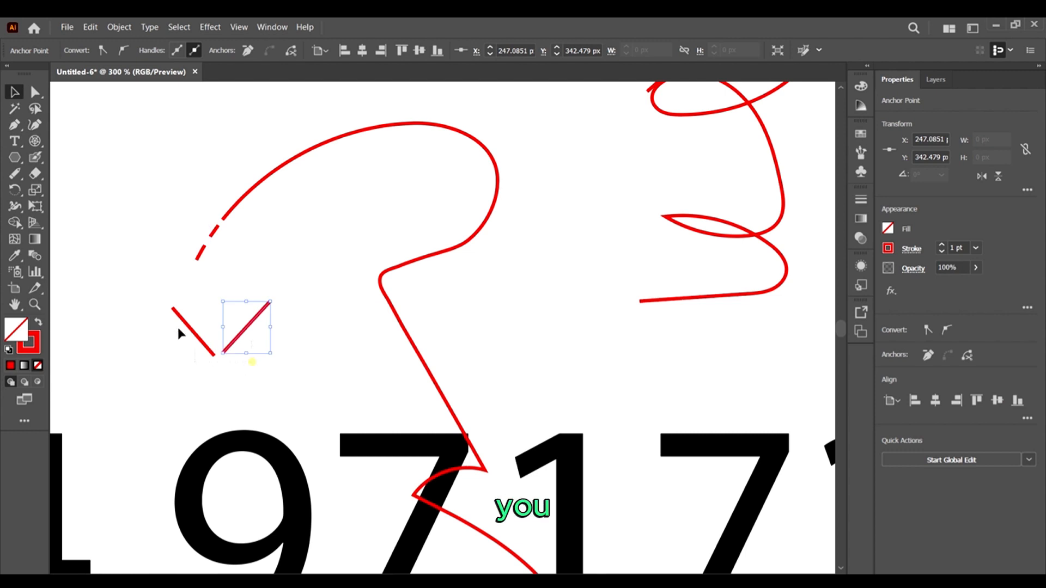
Select both diagonal segments, connect their lower ends into a V with the Join tool, and deselect the result
left_click(188, 327, "shift")
left_click(15, 175)
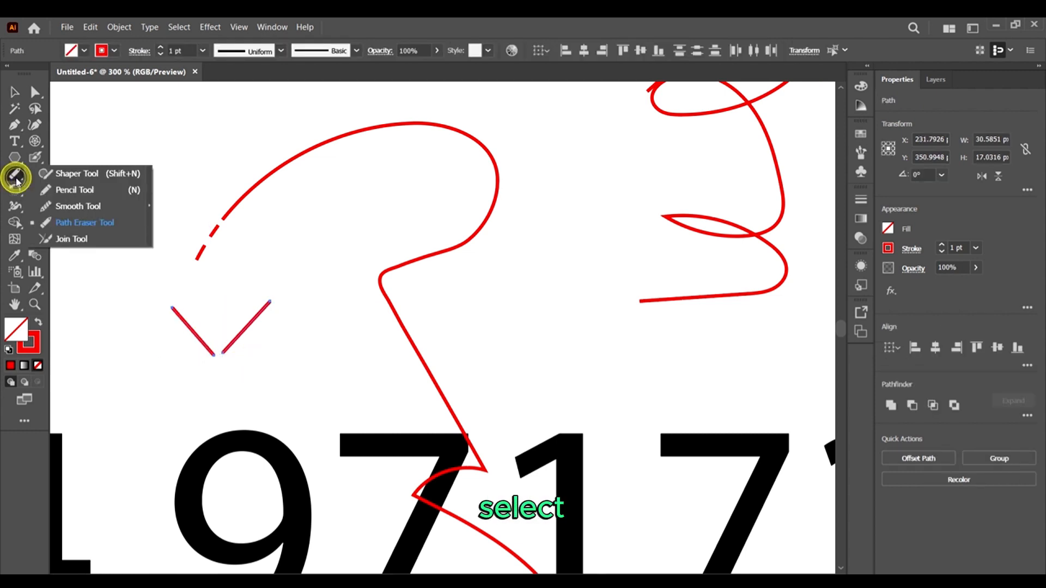
left_click(66, 236)
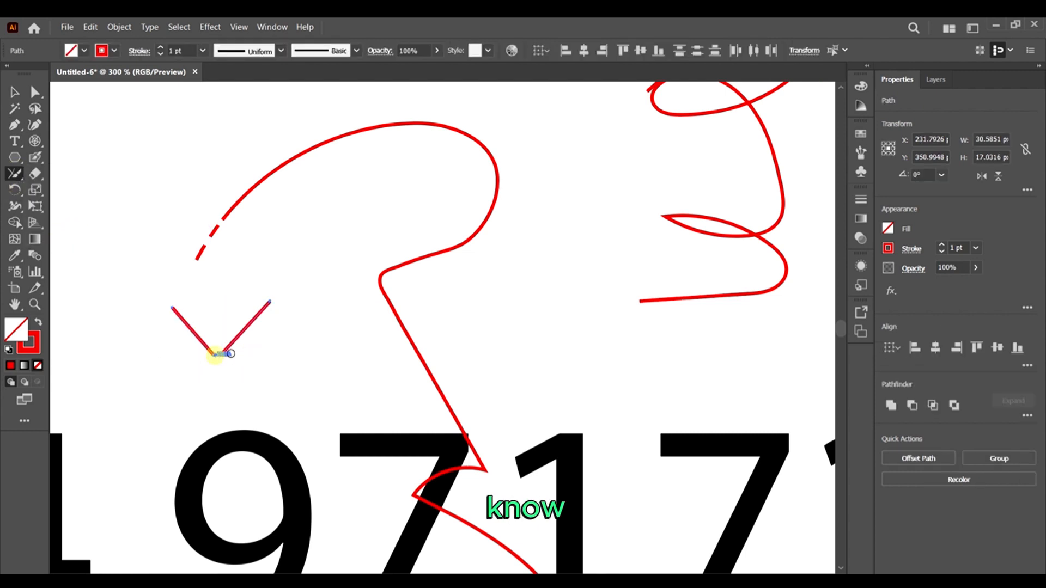
left_click_drag(231, 353, 292, 382)
left_click(20, 93)
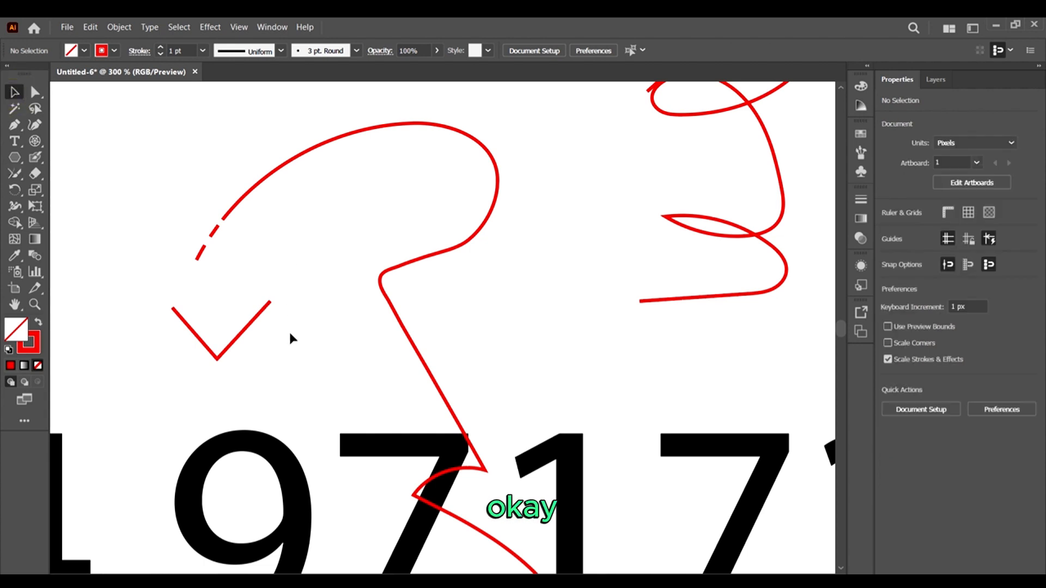
left_click(11, 176)
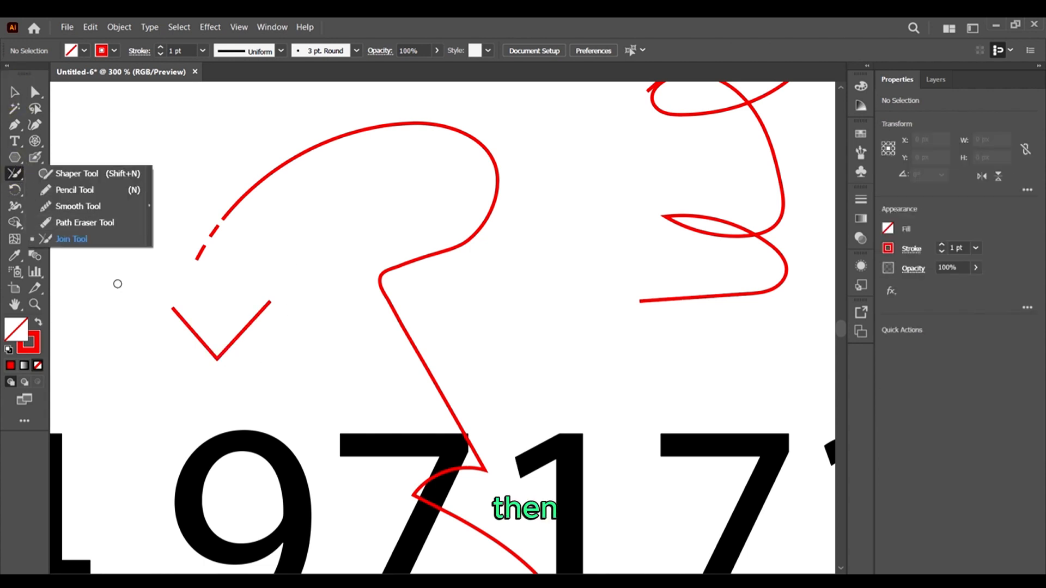
Erase a gap across the V's upper-right arm and another across the wavy path's upper arc with the Eraser tool
left_click(35, 176)
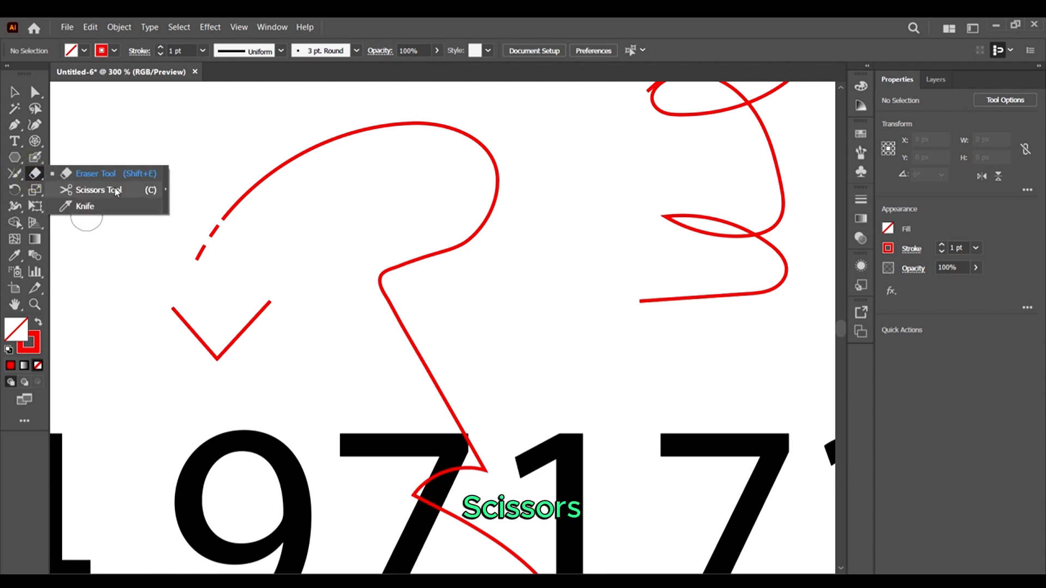
left_click(140, 173)
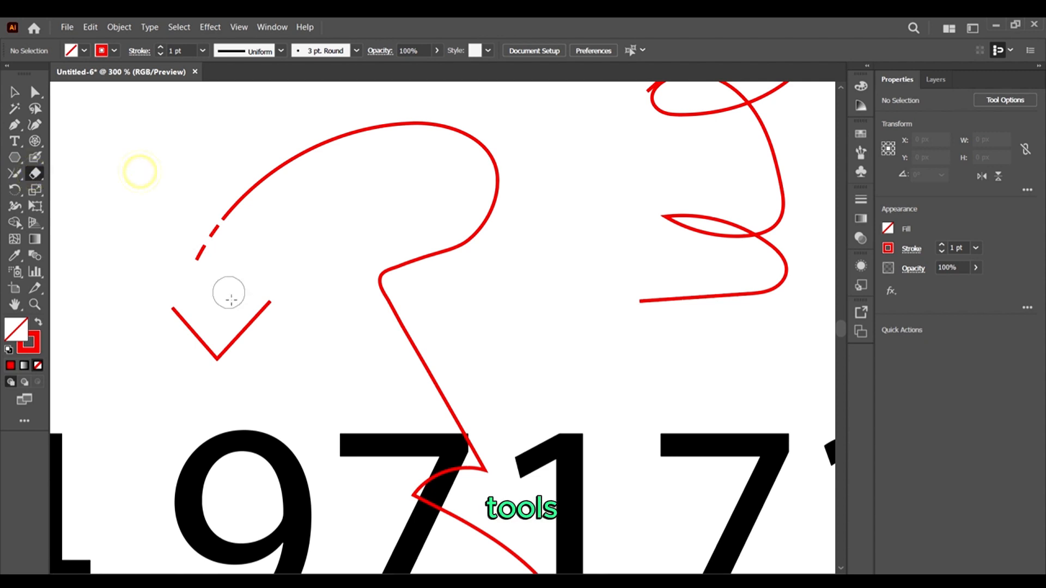
left_click_drag(232, 301, 294, 404)
left_click_drag(245, 140, 334, 250)
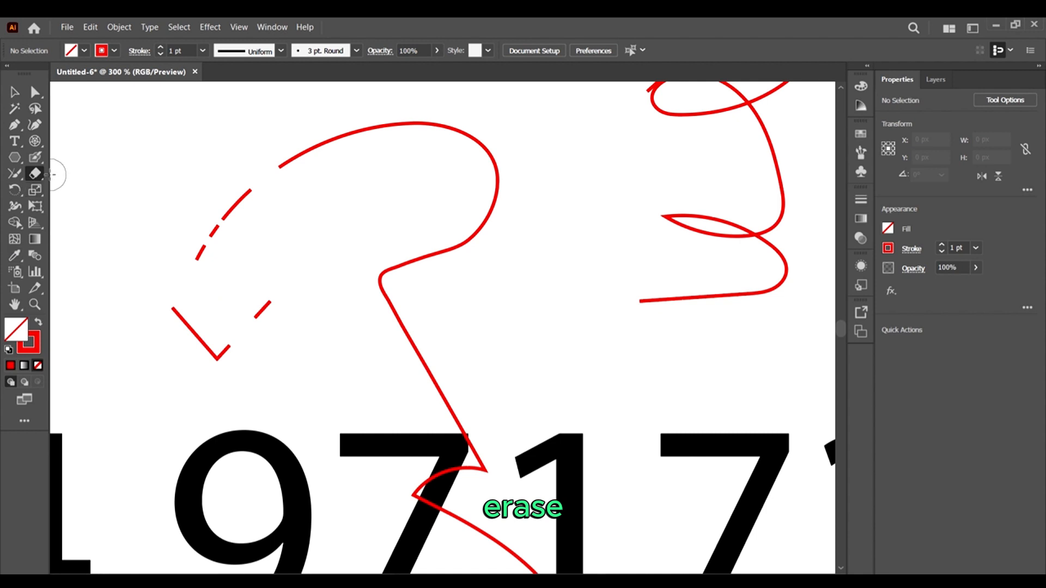
Cut the wavy path's upper arc at two points with the Scissors tool and delete the short segment between the cuts
left_click(36, 174)
left_click(98, 188)
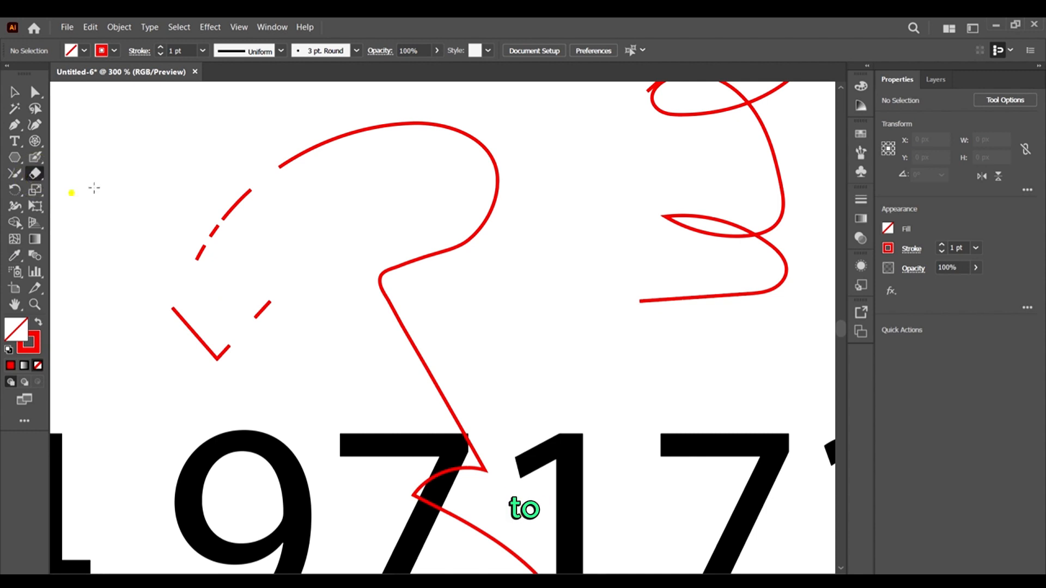
left_click(289, 146)
left_click(650, 327)
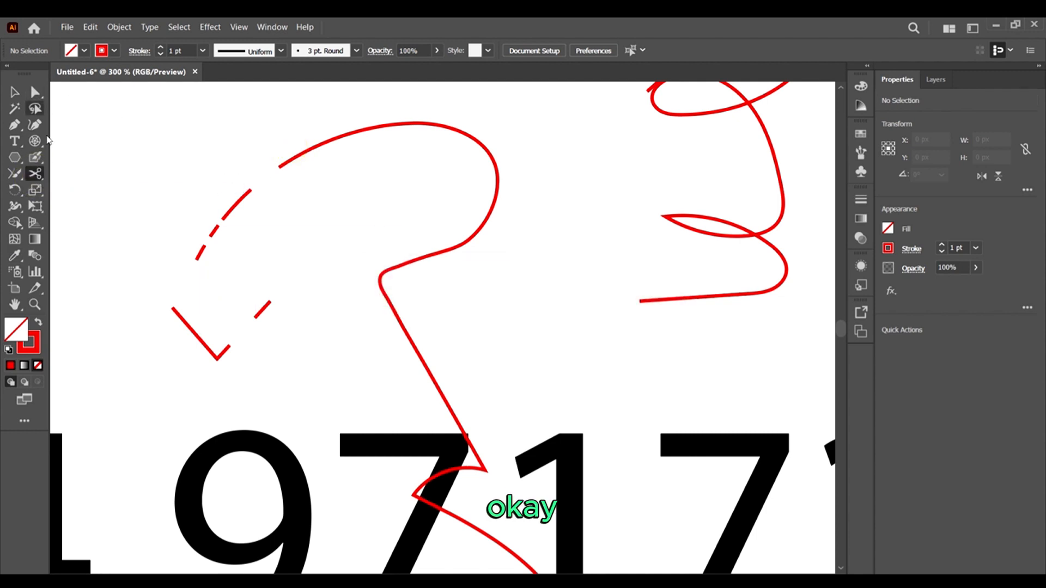
left_click(14, 92)
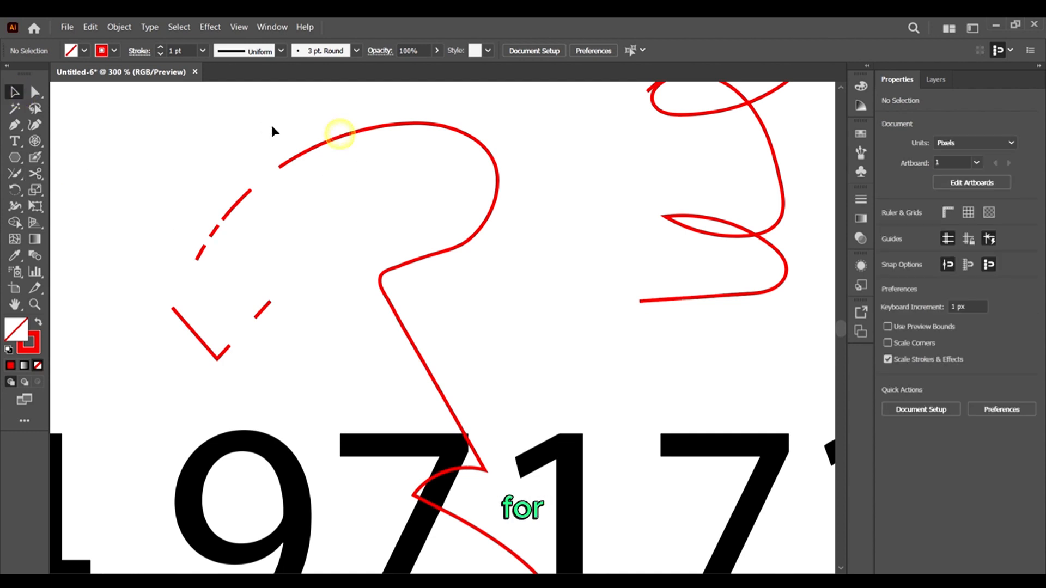
left_click(314, 152)
left_click(36, 174)
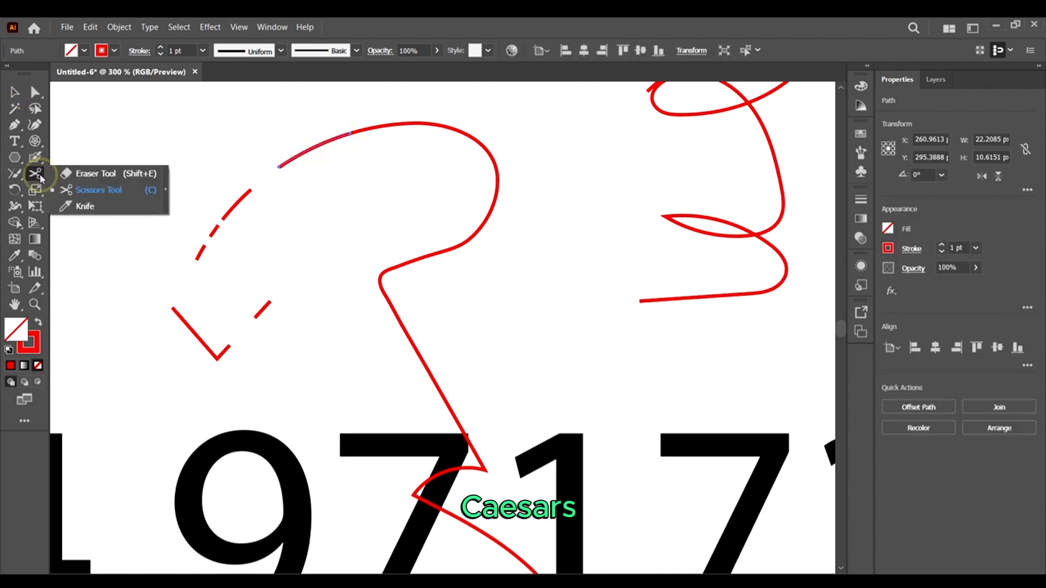
left_click(334, 148)
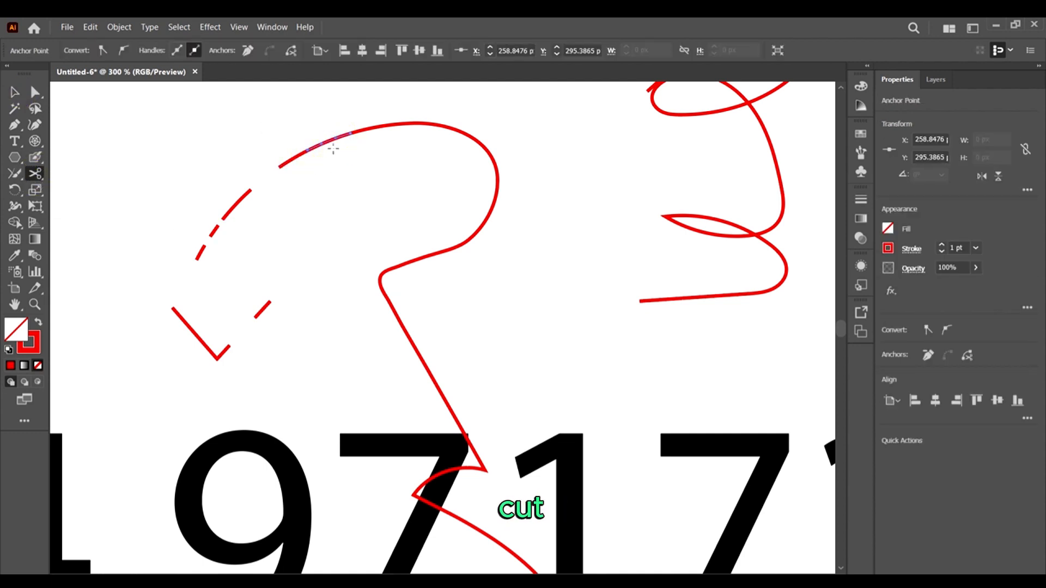
key("Delete")
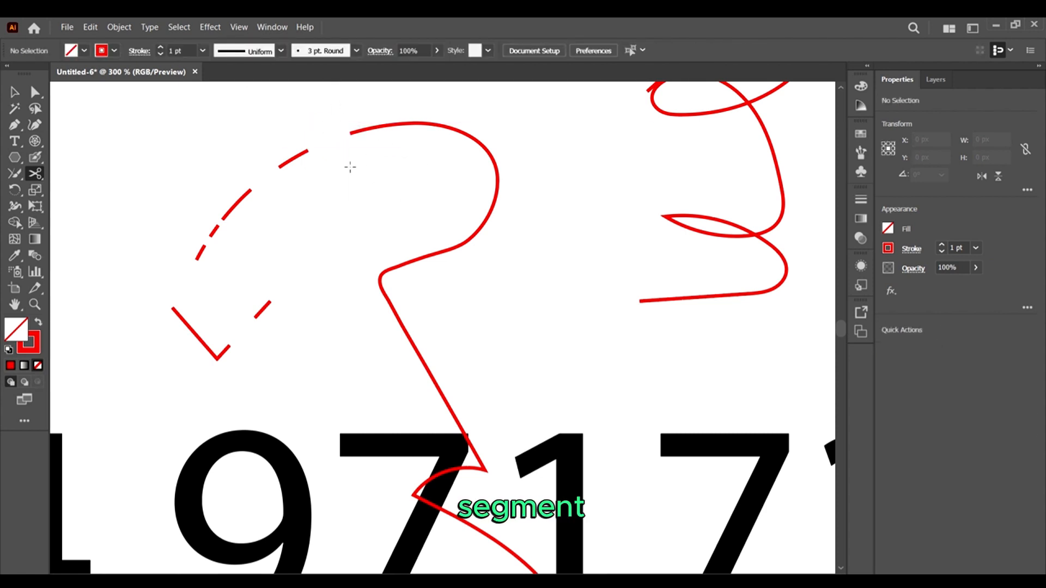
left_click(35, 173)
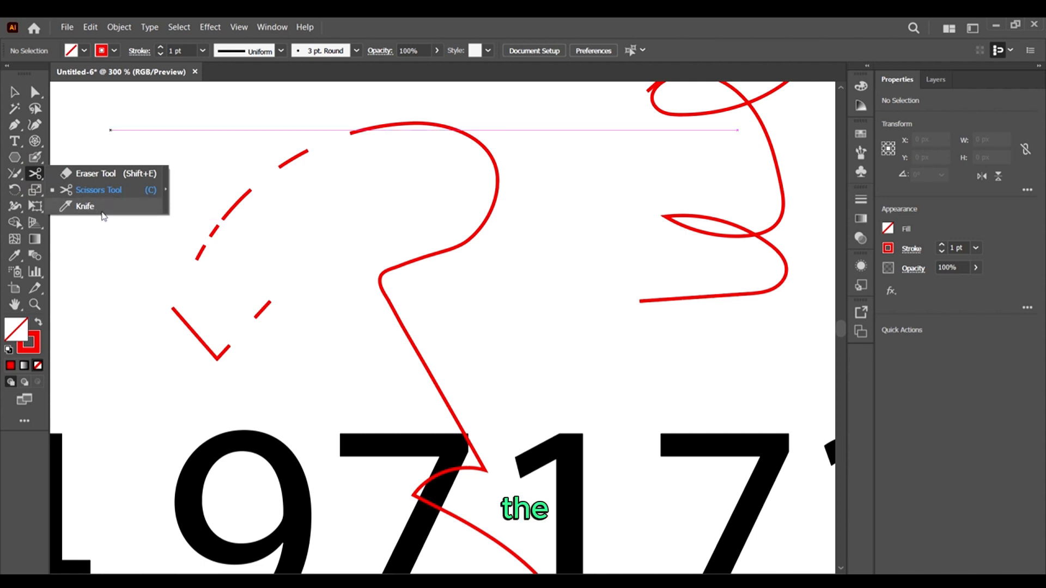
left_click(86, 207)
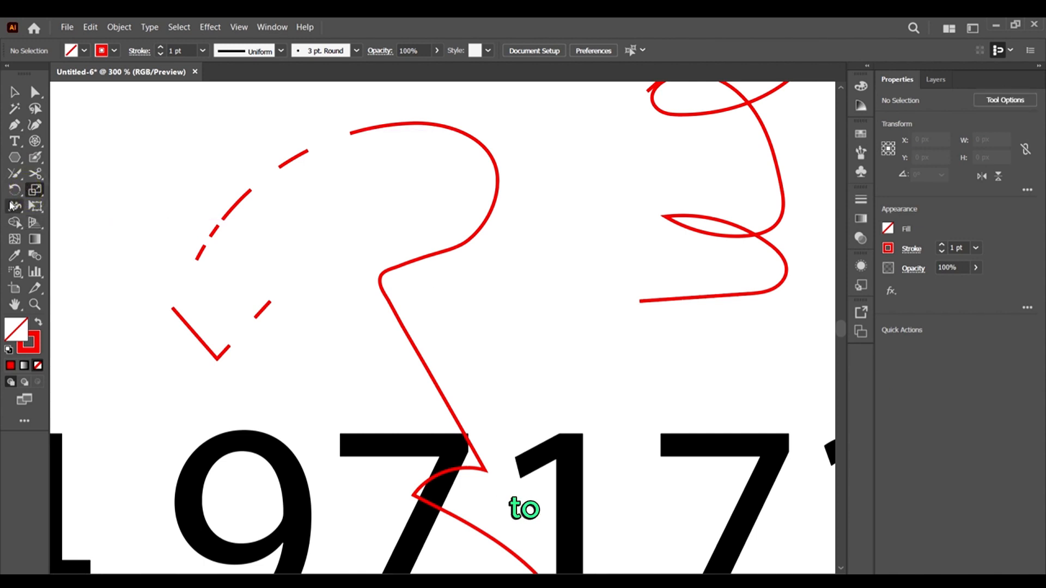
left_click(14, 196)
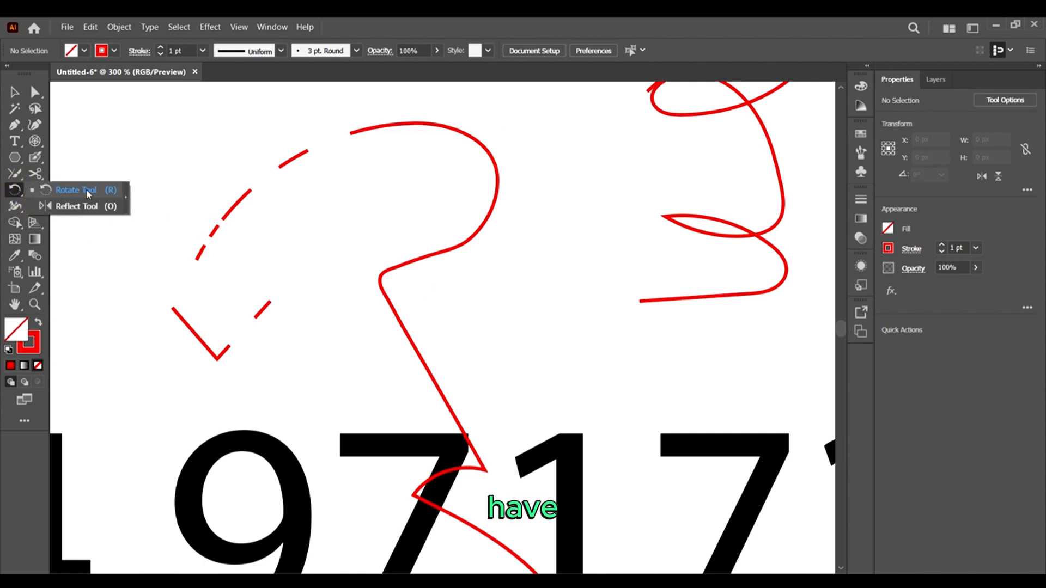
left_click(14, 186)
Select the red hexagon and rotate it freehand counterclockwise to about 24° with the Rotate tool
left_click(14, 93)
scroll(446, 252, "down", 5)
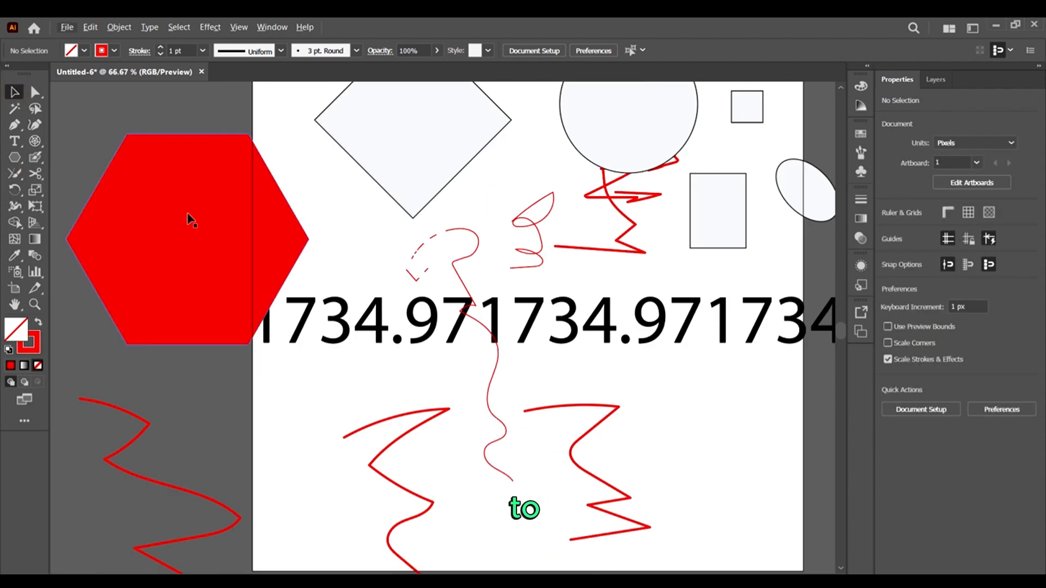
left_click(192, 192)
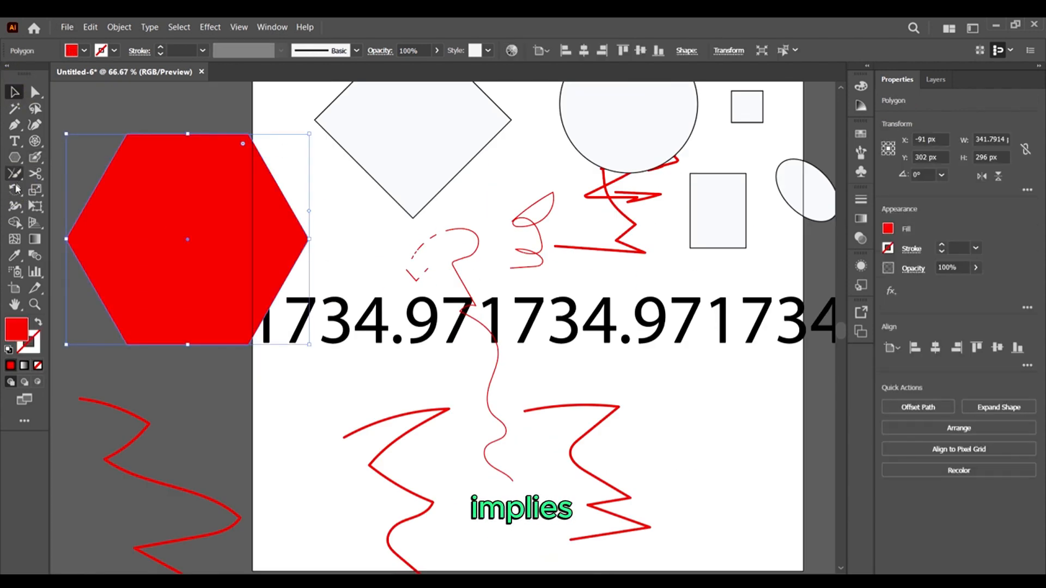
left_click_drag(17, 189, 83, 192)
left_click_drag(222, 140, 135, 109)
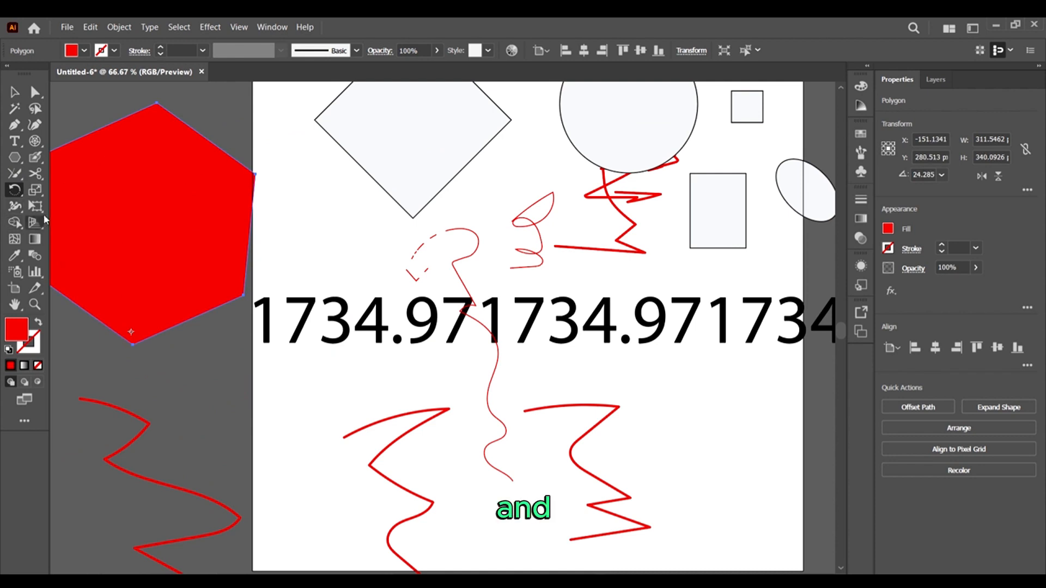
Reflect the rotated hexagon freehand about a point in its upper-left area, bringing its angle to about 2.4°
left_click_drag(24, 191, 49, 210)
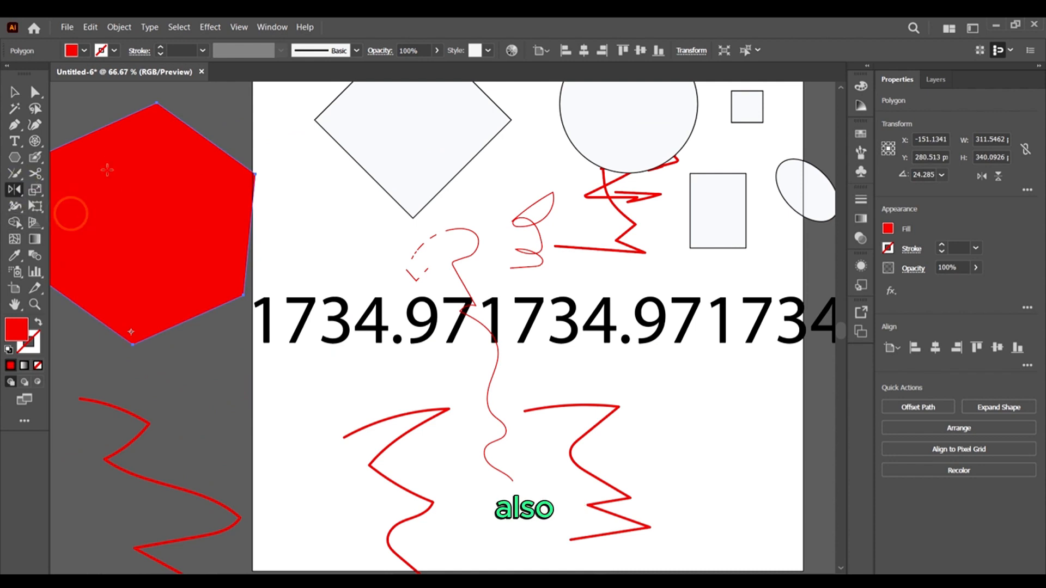
left_click(101, 164)
left_click_drag(233, 194, 169, 231)
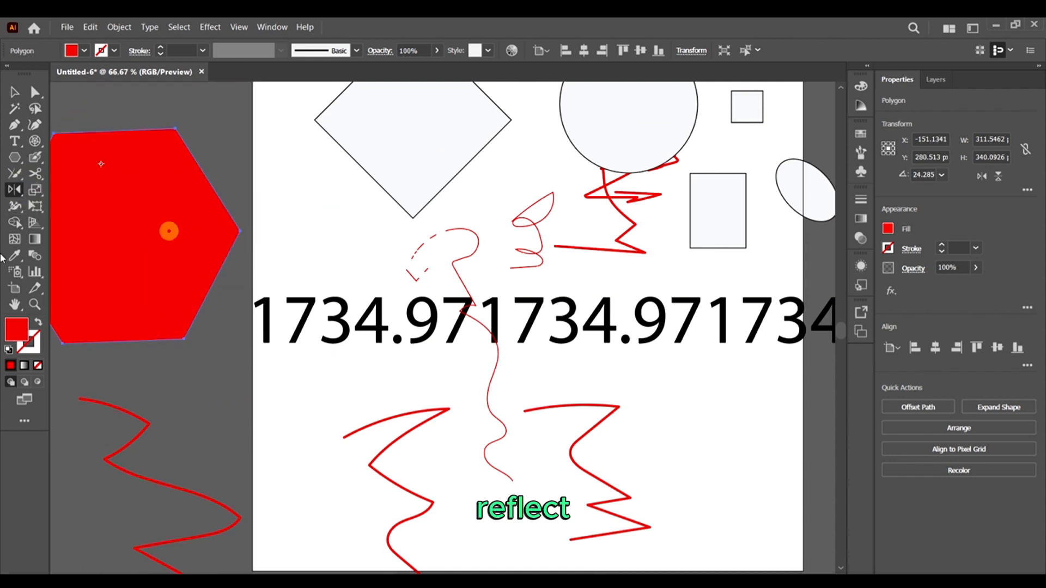
Try a larger horizontal scale and a horizontal move on the hexagon with Transform Each, and cancel the dialog
scroll(575, 347, "down", 2)
scroll(354, 289, "up", 2)
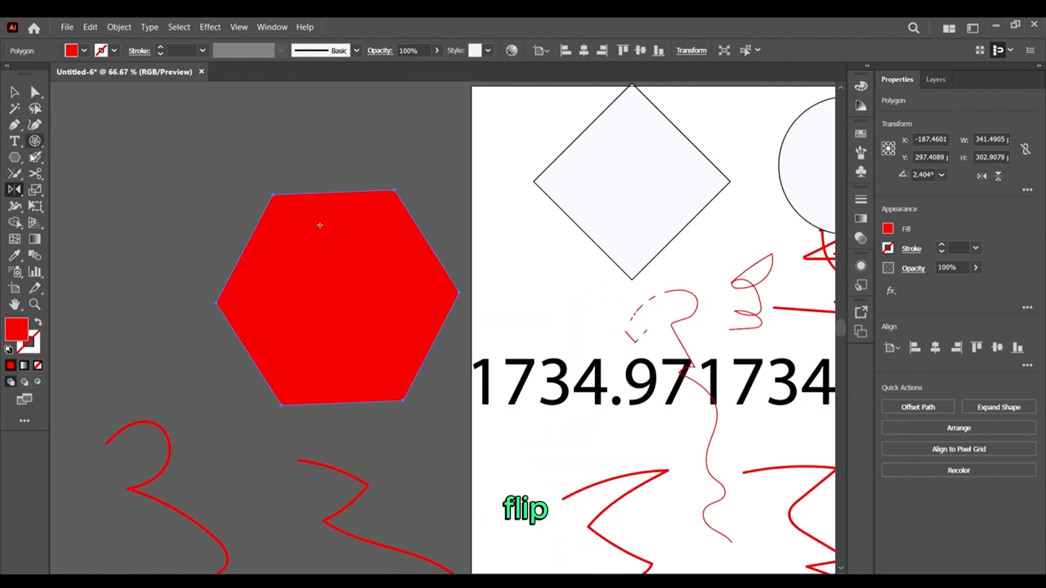
right_click(349, 283)
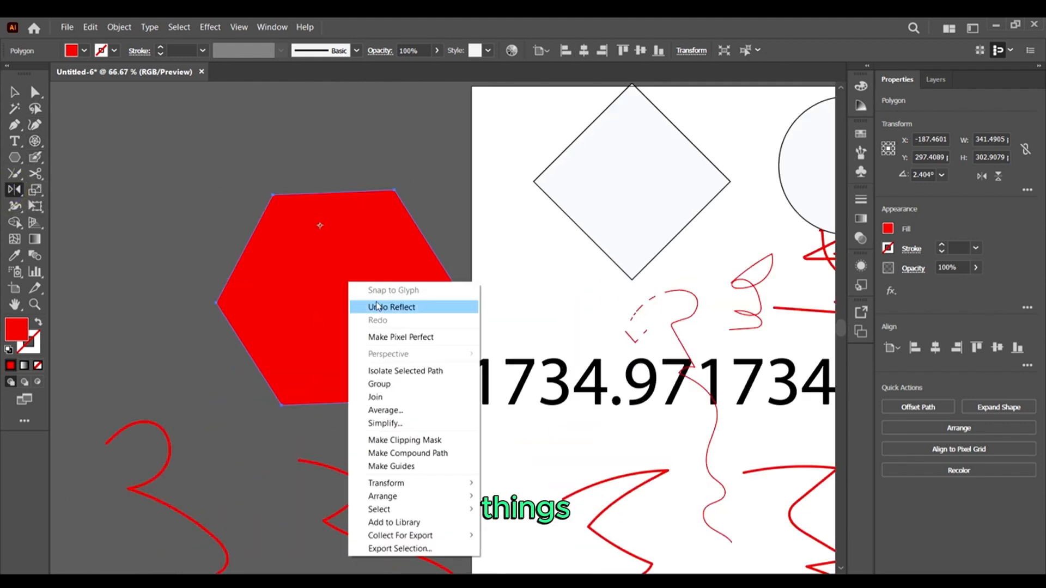
right_click(308, 247)
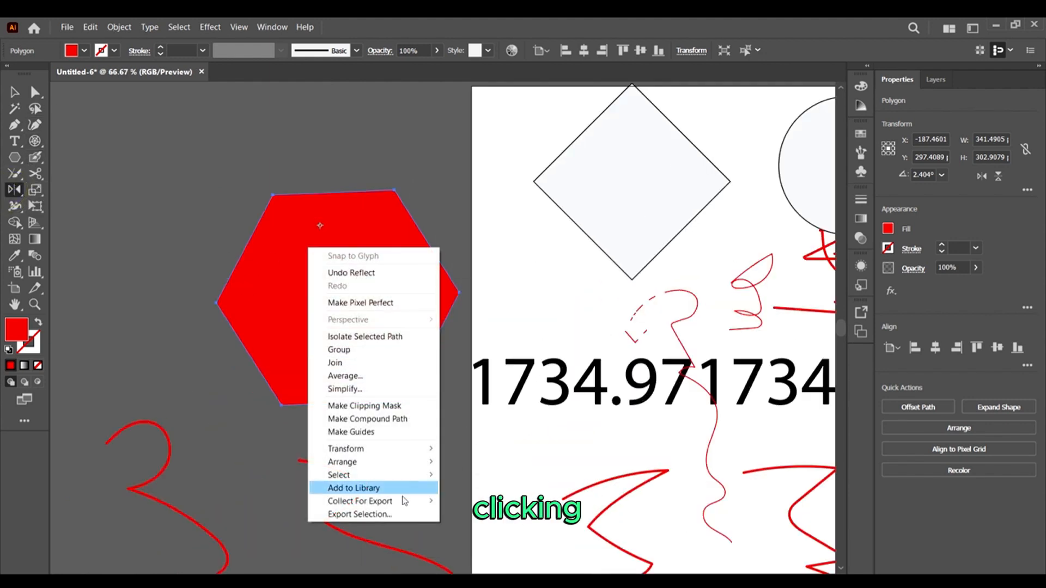
left_click(397, 448)
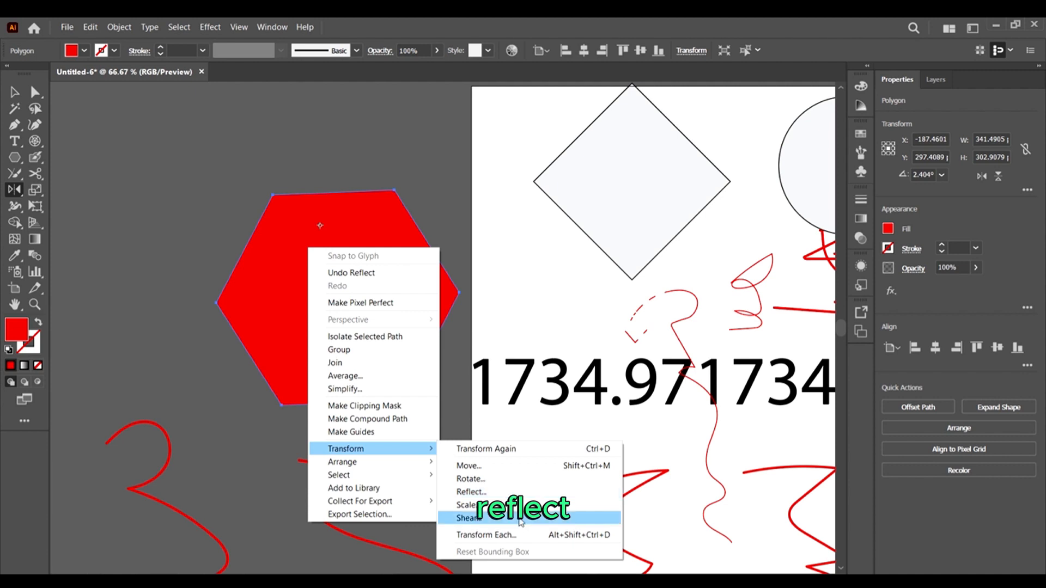
left_click(560, 535)
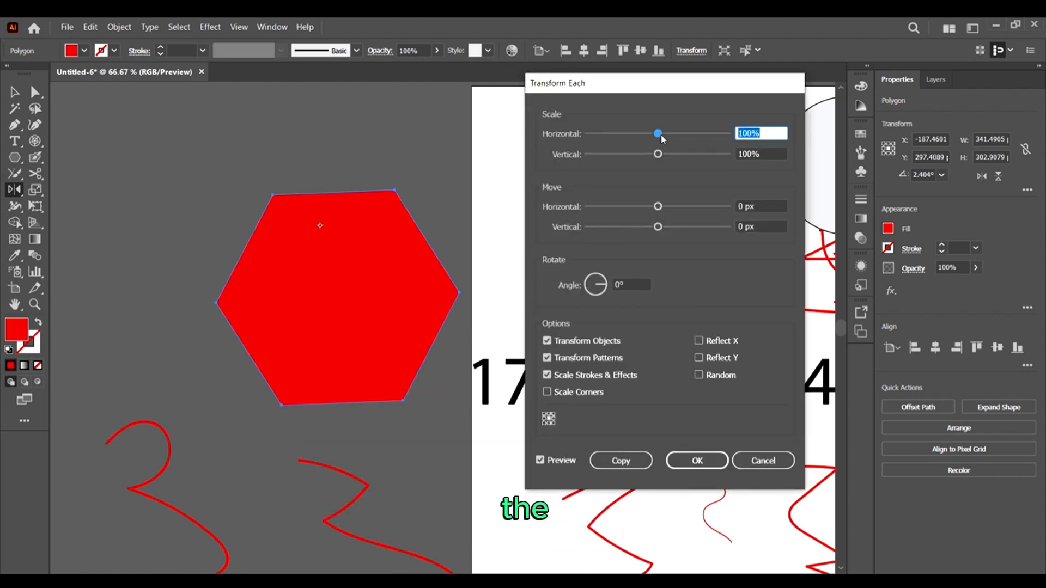
left_click_drag(662, 133, 703, 133)
left_click_drag(659, 207, 707, 206)
left_click(762, 460)
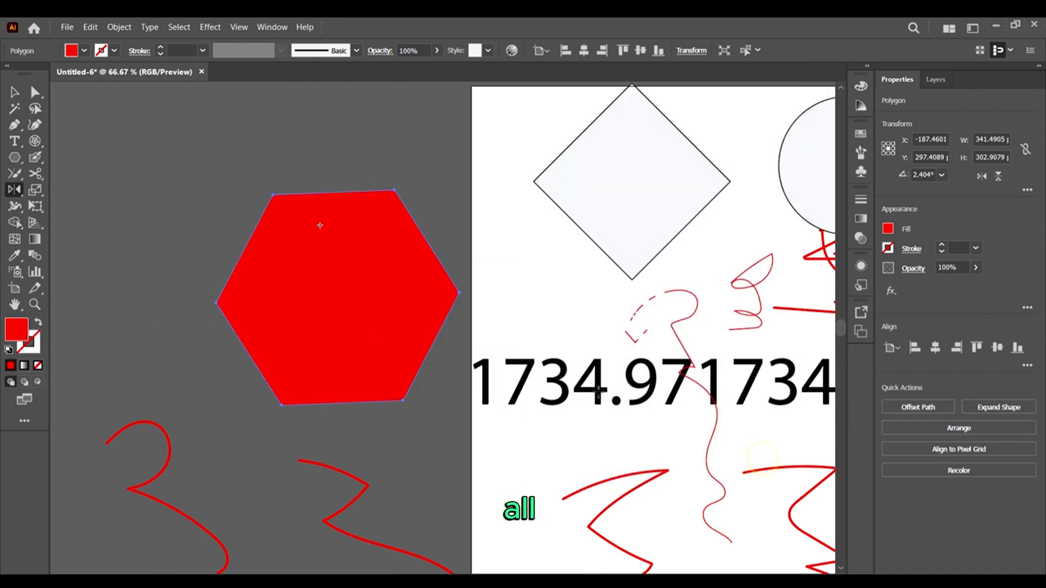
Try the Width tool on the unselected curled red path below the hexagon
left_click(31, 195)
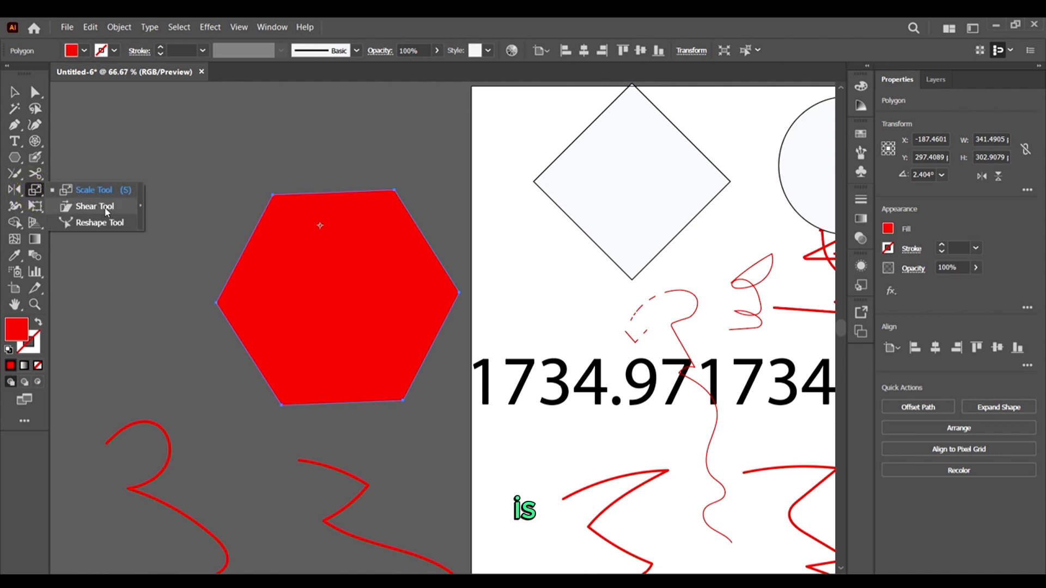
left_click(33, 192)
left_click(18, 208)
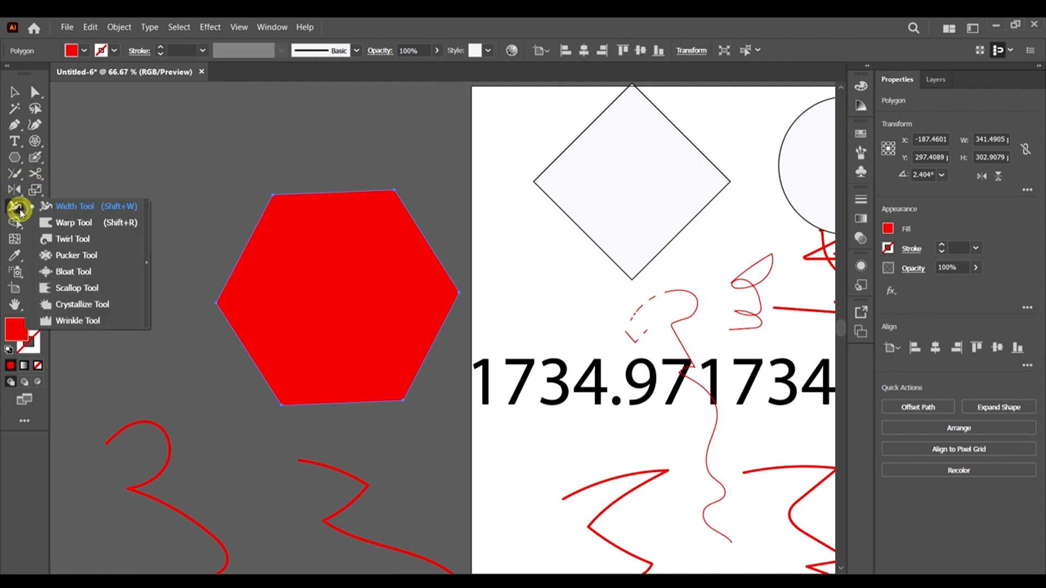
left_click(86, 212)
scroll(204, 331, "down", 2)
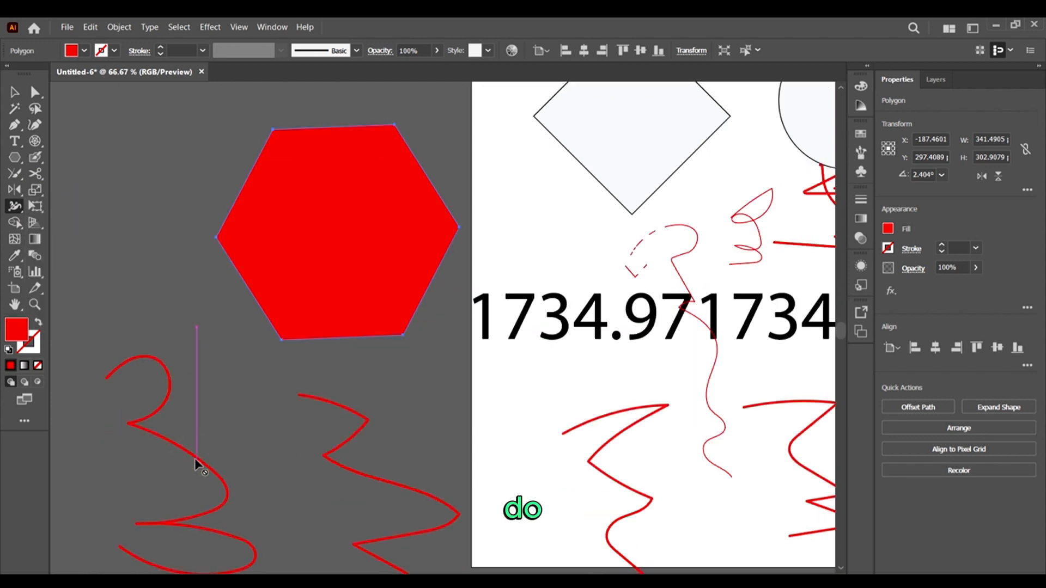
left_click(196, 458)
scroll(247, 440, "down", 2)
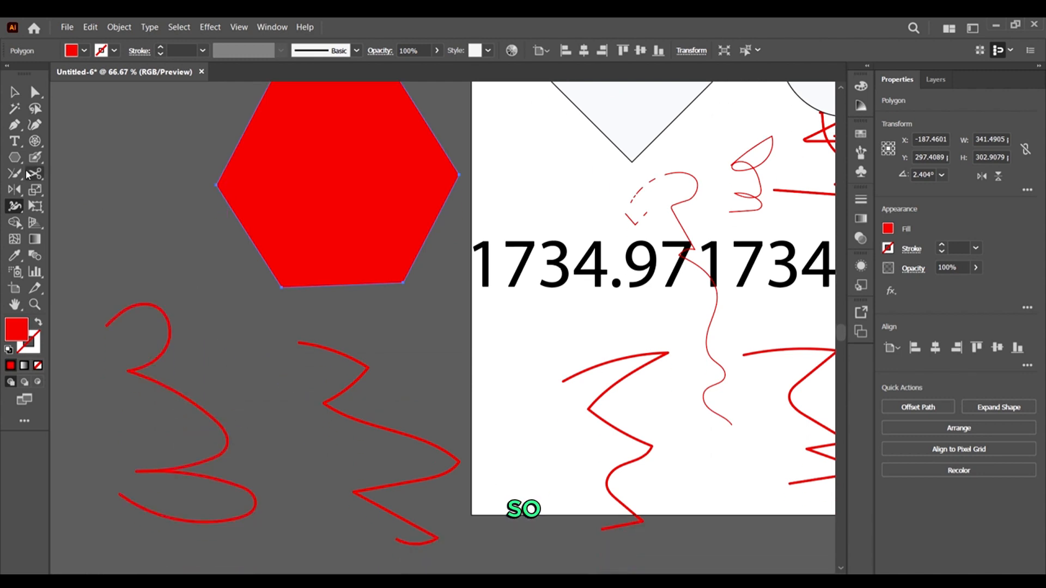
Select the curled red path and try to widen its stroke at the middle bulge with the Width tool
left_click(15, 94)
left_click(185, 394)
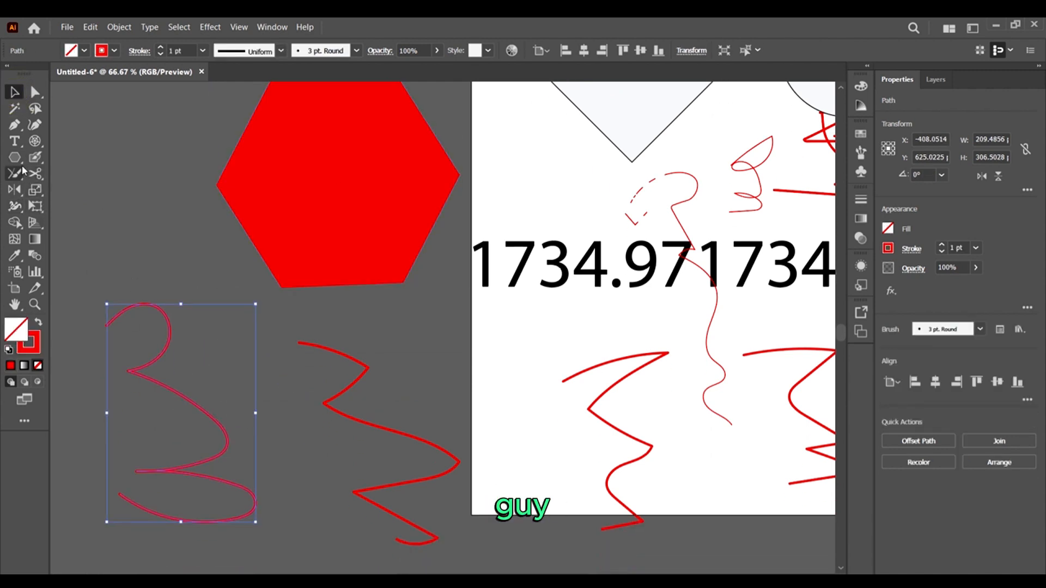
left_click(15, 206)
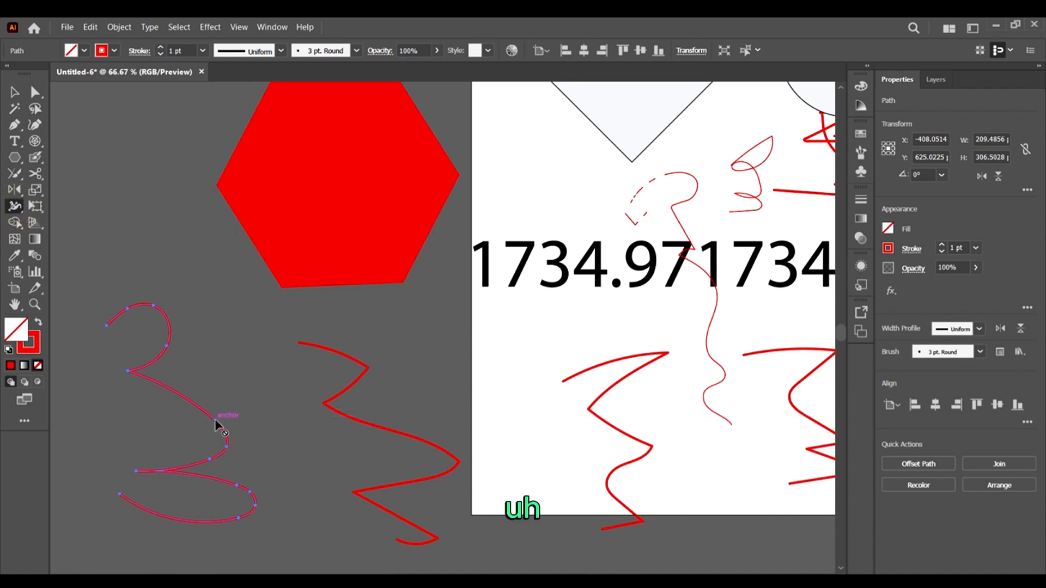
scroll(354, 400, "down", 1)
scroll(355, 401, "down", 1)
scroll(237, 385, "up", 4)
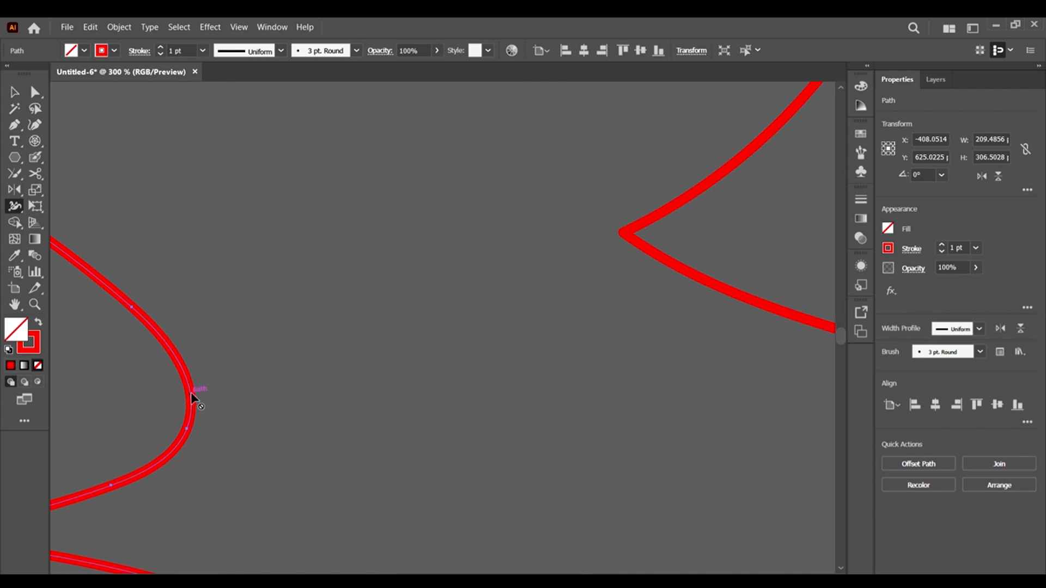
scroll(293, 401, "down", 3)
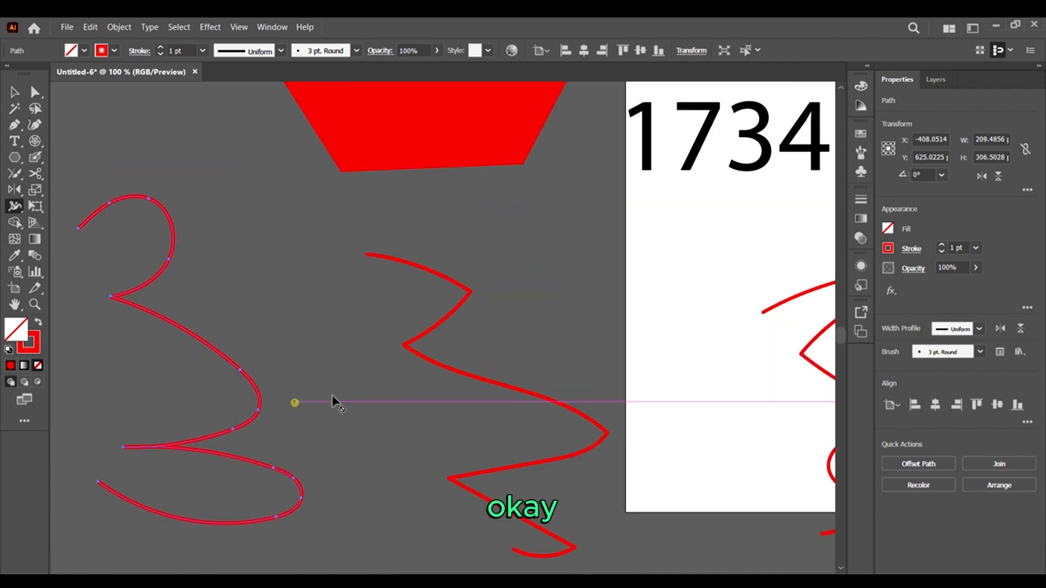
left_click(255, 387)
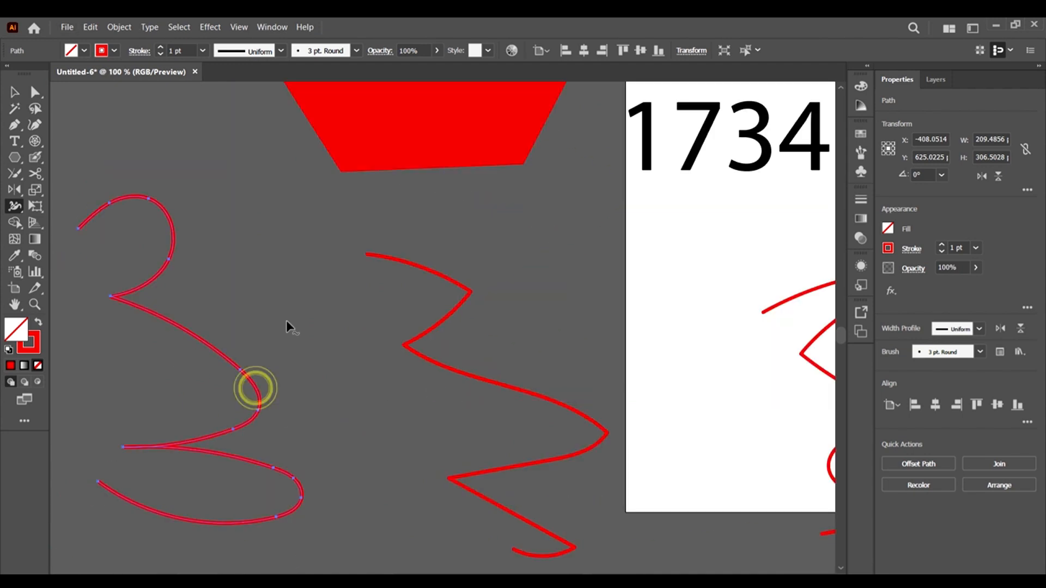
scroll(286, 320, "down", 1)
Deselect the curled path, draw a straight diagonal Pen line between it and the hexagon, and select that line
left_click(15, 92)
left_click(240, 214)
key("p")
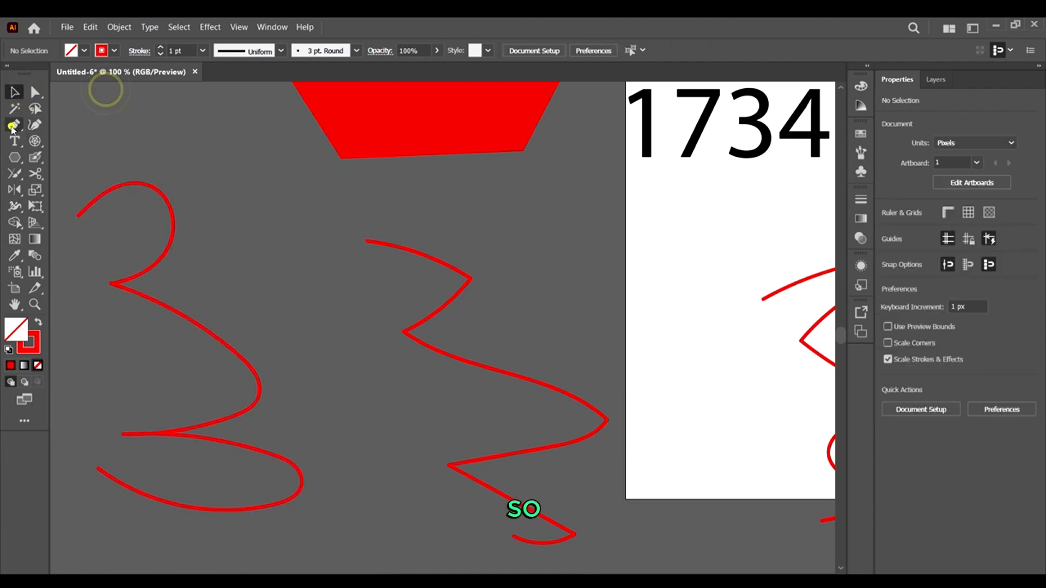
left_click(149, 103)
left_click_drag(286, 235, 303, 306)
left_click(14, 92)
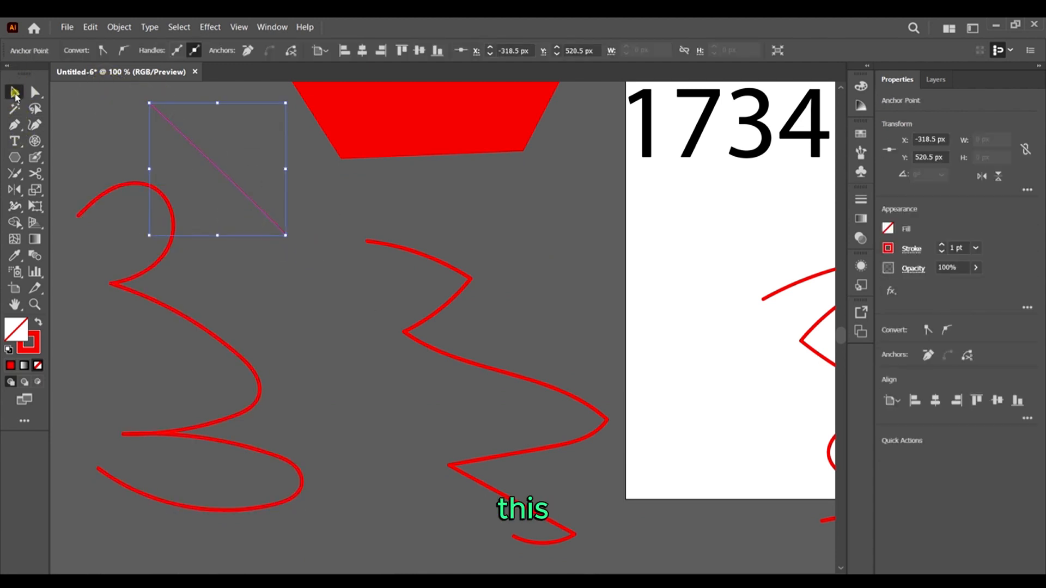
left_click(204, 204)
scroll(198, 176, "up", 1)
left_click(238, 173)
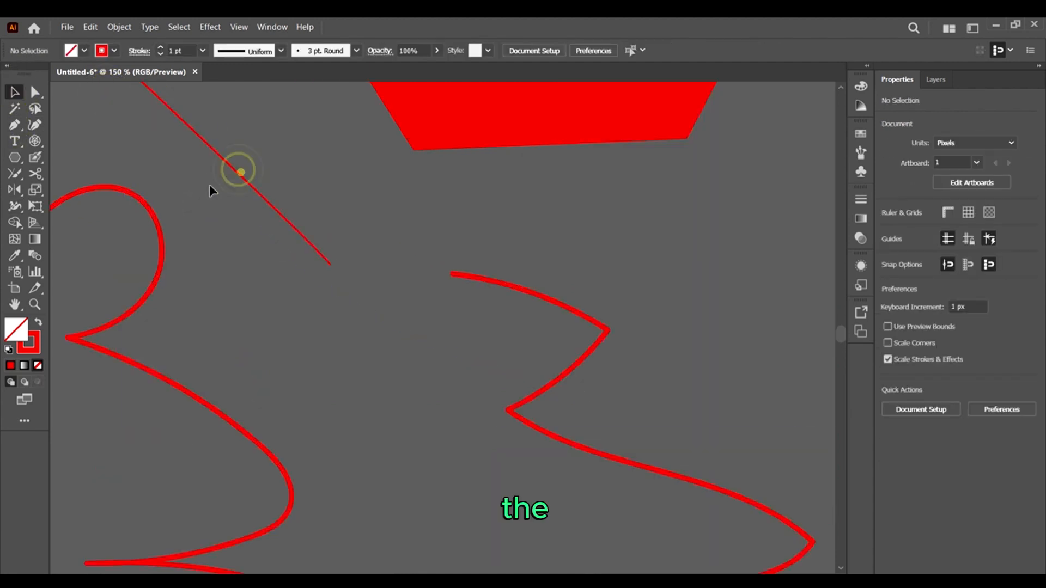
Move the straight diagonal line to the empty canvas well left of the curled red path, keeping it selected
scroll(256, 205, "down", 3)
left_click(256, 204)
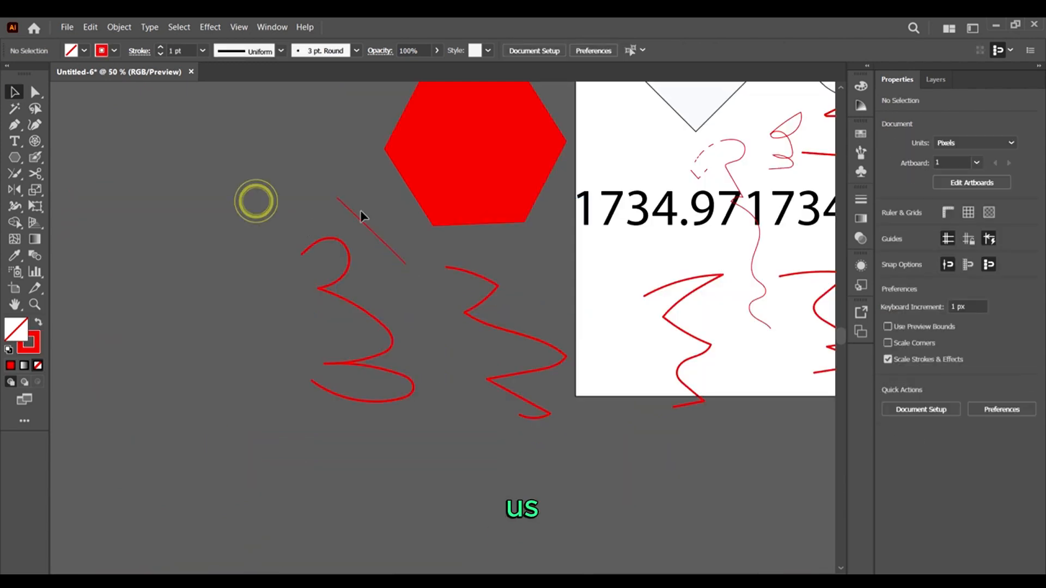
left_click_drag(357, 219, 132, 206)
scroll(109, 207, "up", 3)
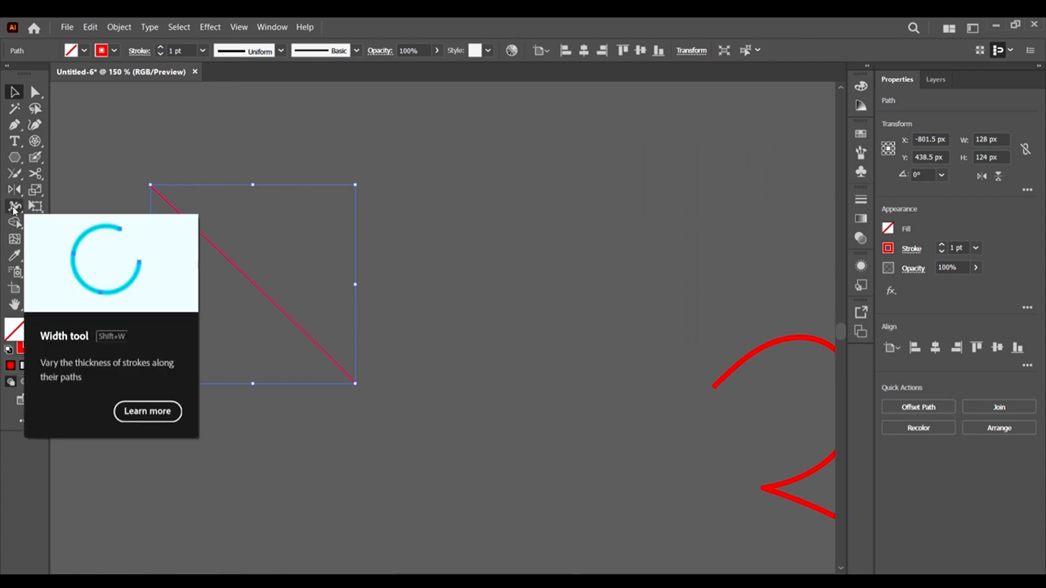
Widen the diagonal line's stroke at its middle to about 24 pt with the Width tool, leaving both ends tapered
left_click(15, 207)
left_click_drag(220, 252, 147, 346)
key("ctrl+z")
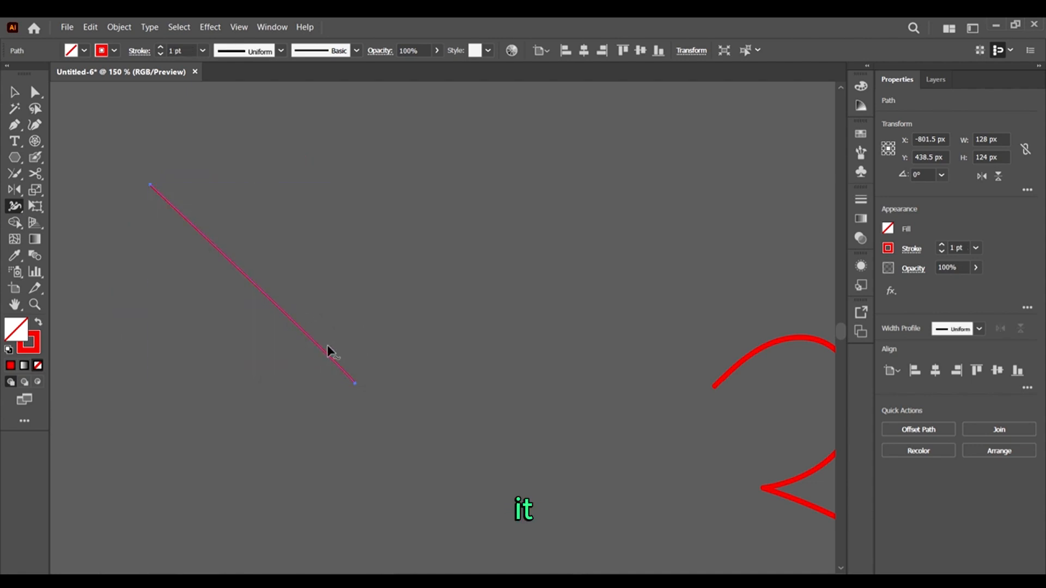
mouse_move(260, 290)
left_mouse_down()
mouse_move(235, 313)
mouse_move(243, 297)
left_mouse_up()
scroll(294, 245, "down", 4)
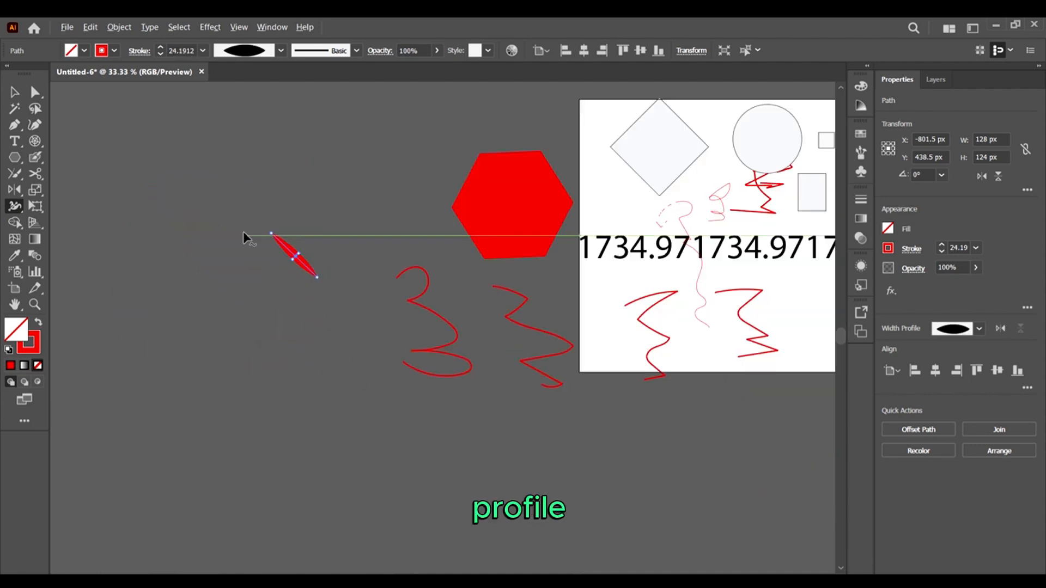
scroll(316, 257, "up", 3)
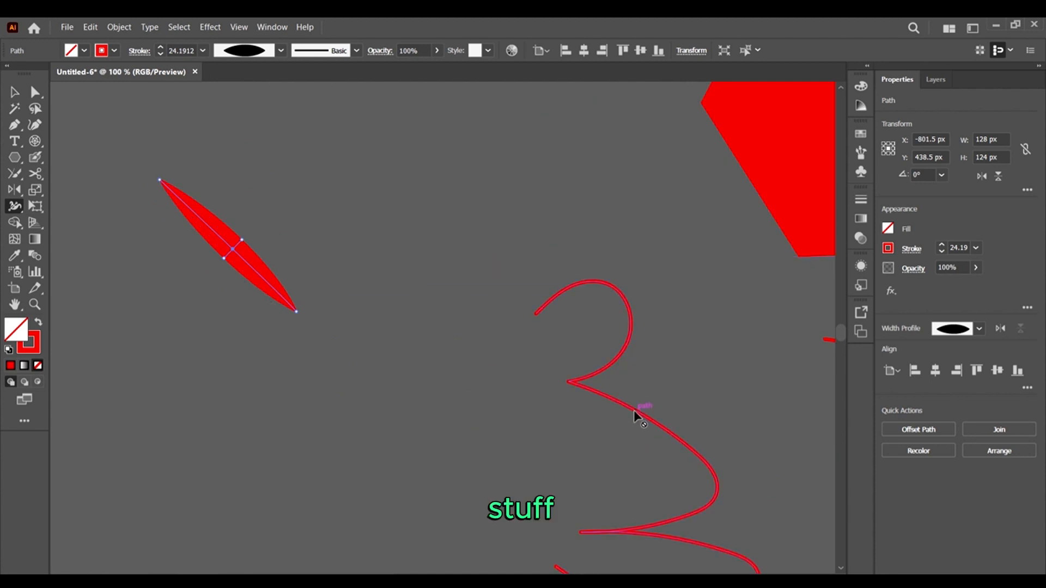
left_click(15, 91)
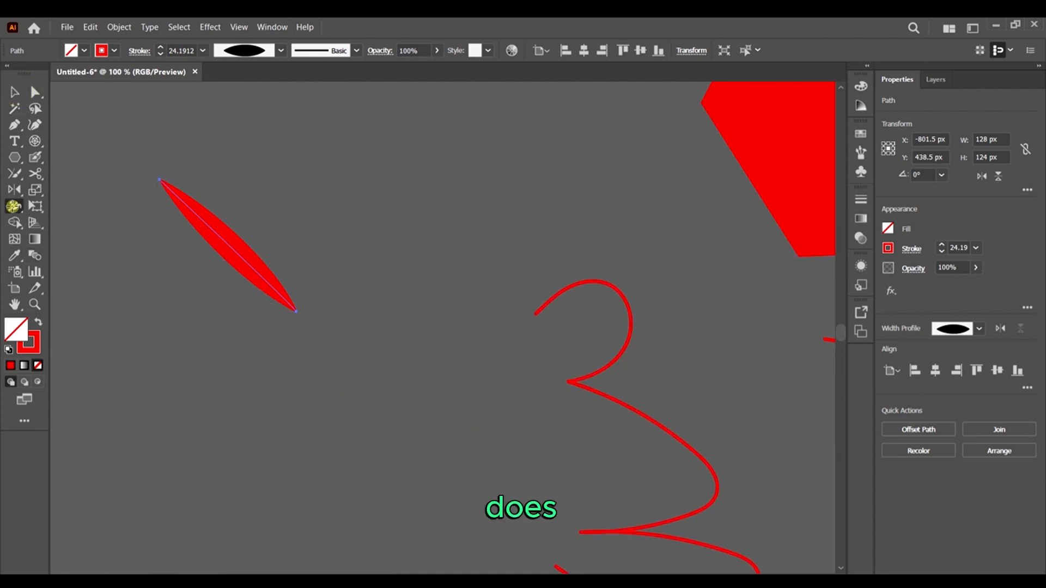
Twist the middle of the widened diagonal line into a spiral with the Twirl tool
left_click(15, 206)
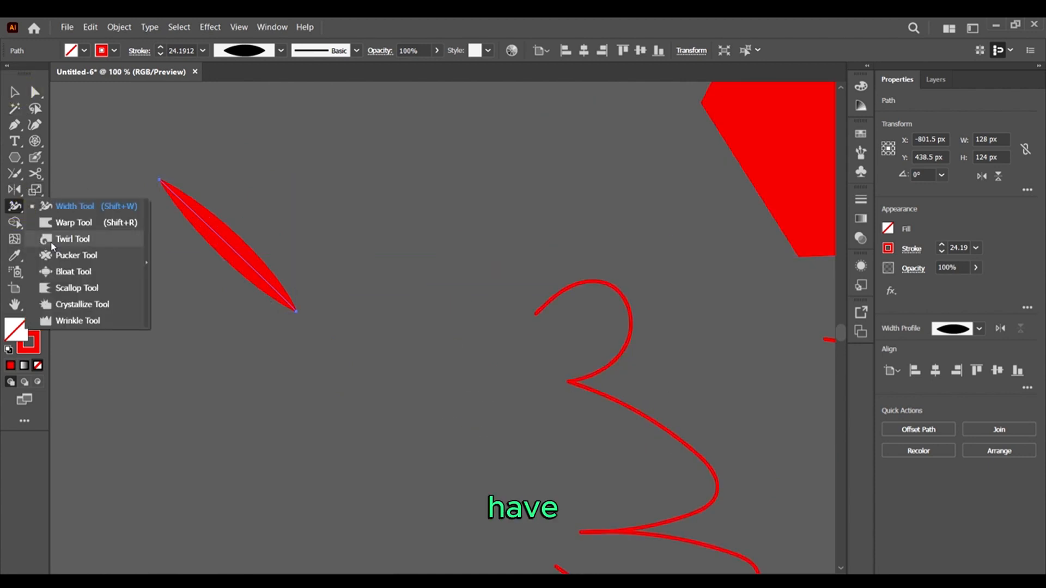
left_click(90, 232)
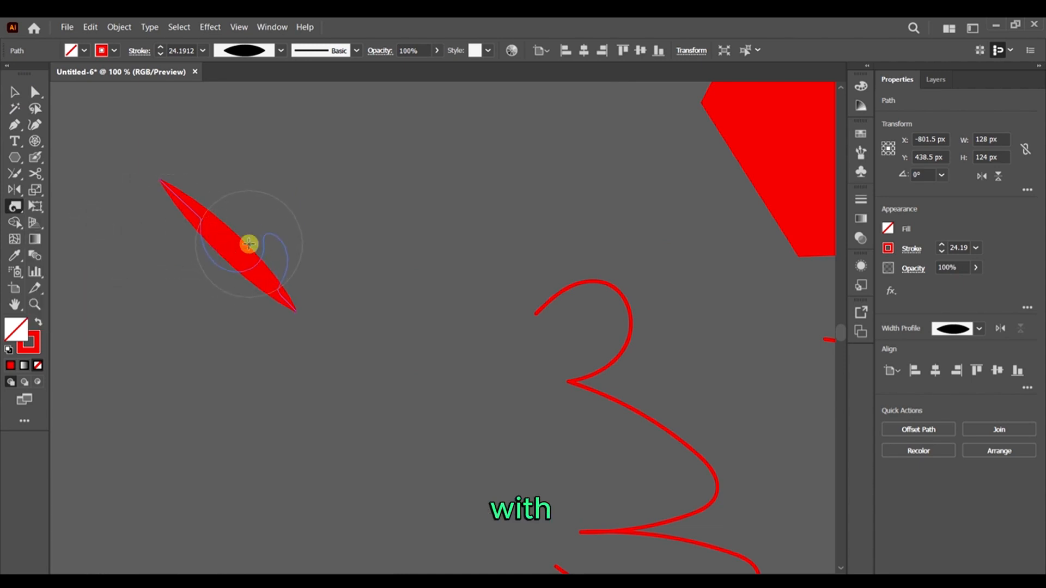
left_click_drag(249, 243, 249, 245)
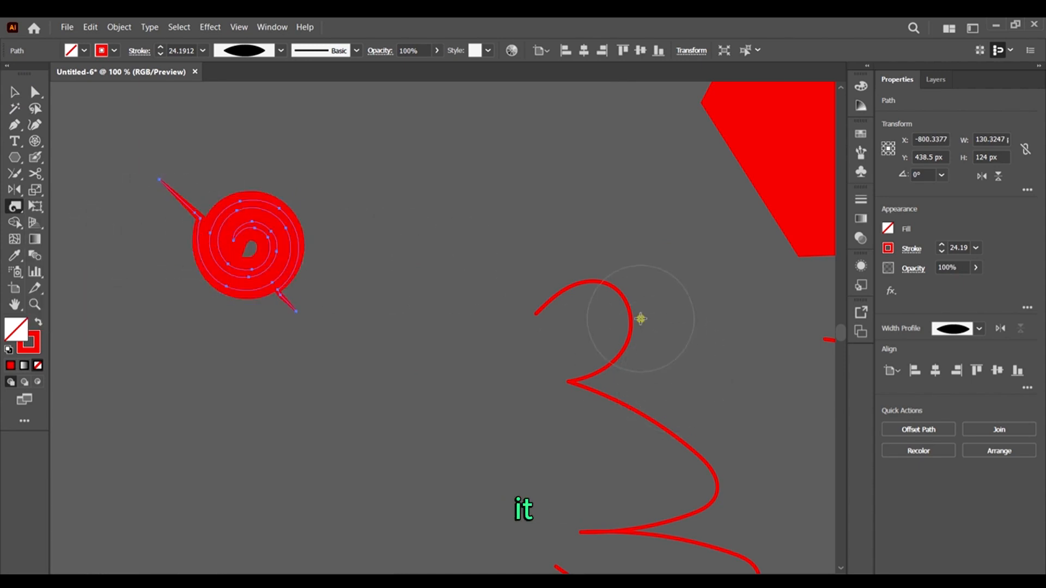
Draw a 442 px square with the Rectangle tool in the empty area below the twirled line
scroll(512, 192, "down", 3)
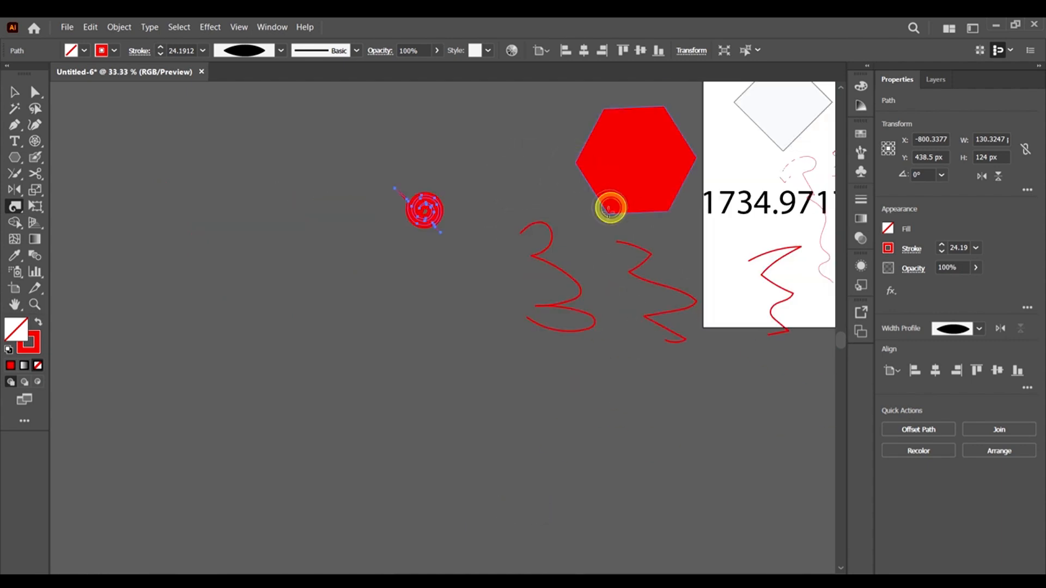
scroll(610, 207, "down", 1)
scroll(550, 164, "up", 3)
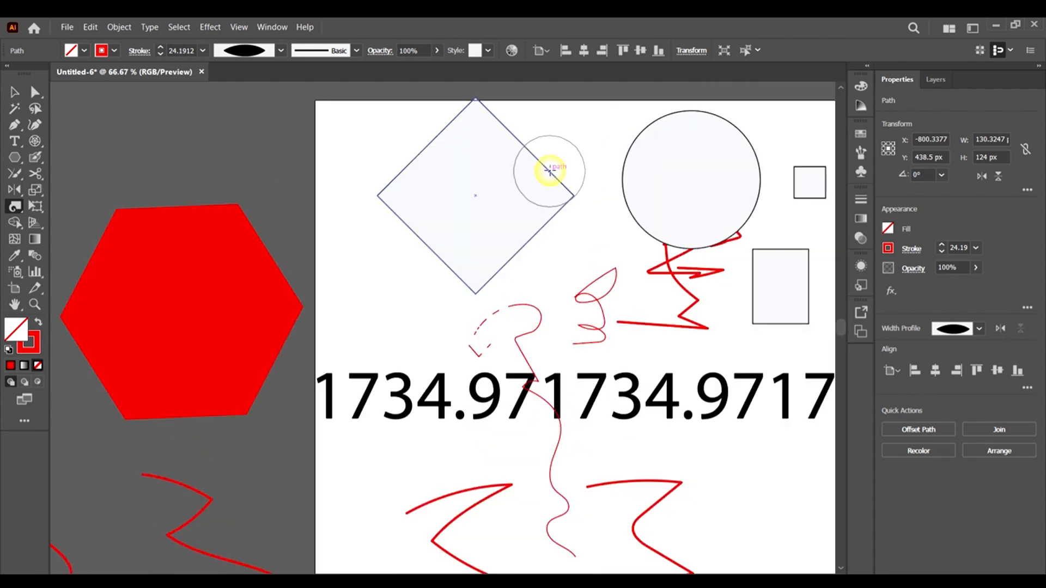
scroll(271, 115, "down", 2)
left_click(14, 158)
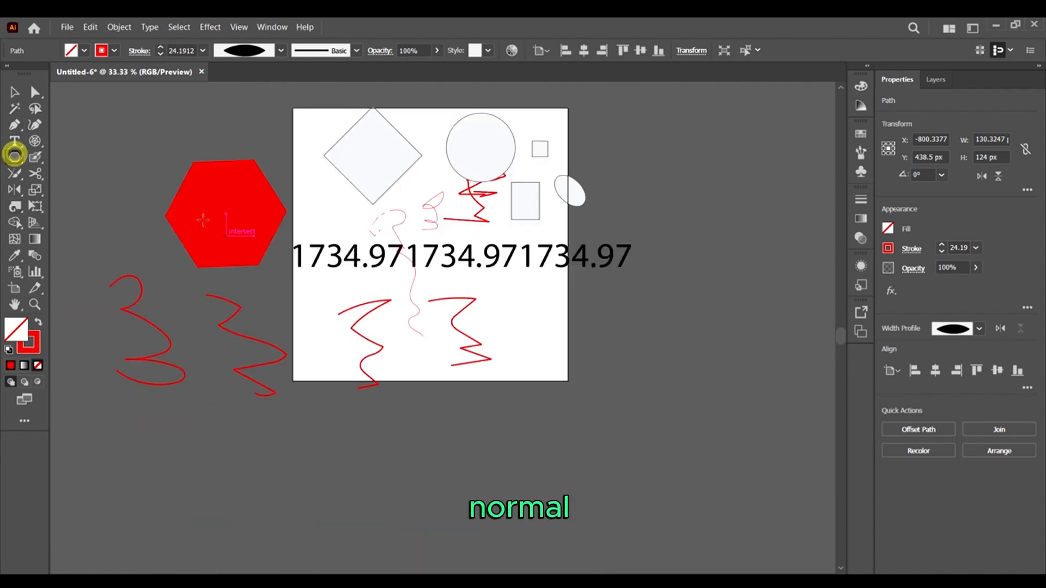
scroll(206, 315, "down", 2)
scroll(206, 315, "left", 3)
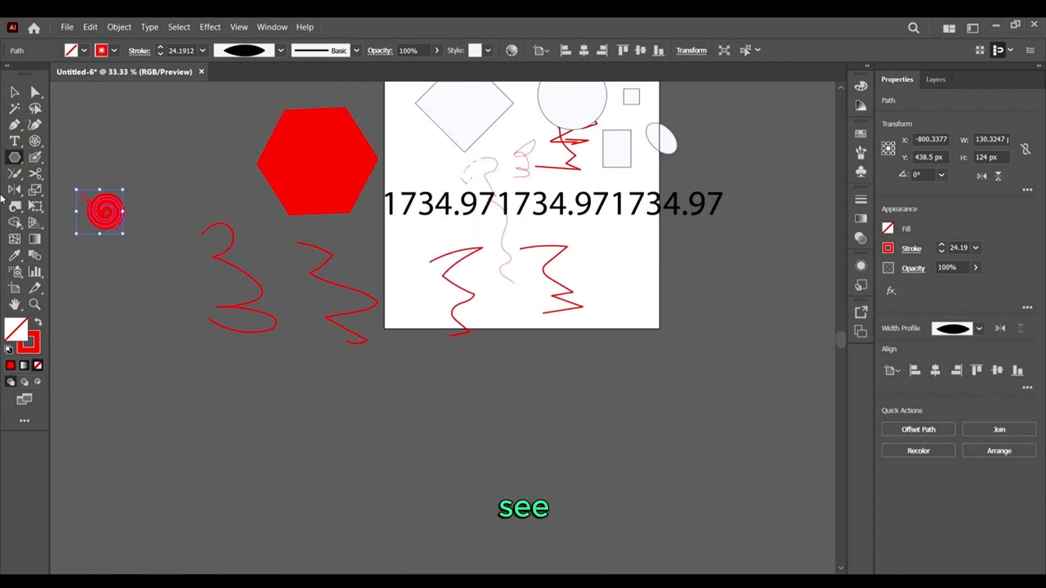
left_click(14, 157)
left_click(59, 159)
scroll(109, 247, "left", 2)
left_click_drag(131, 360, 288, 517)
Remove the square's stroke and fill it with yellow
left_click(114, 50)
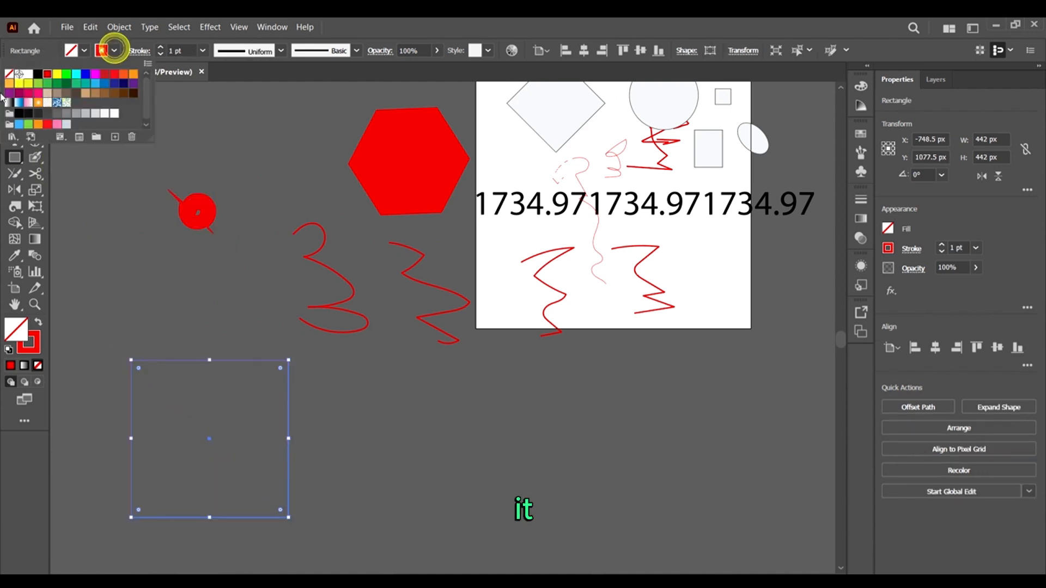
left_click(10, 79)
left_click(84, 50)
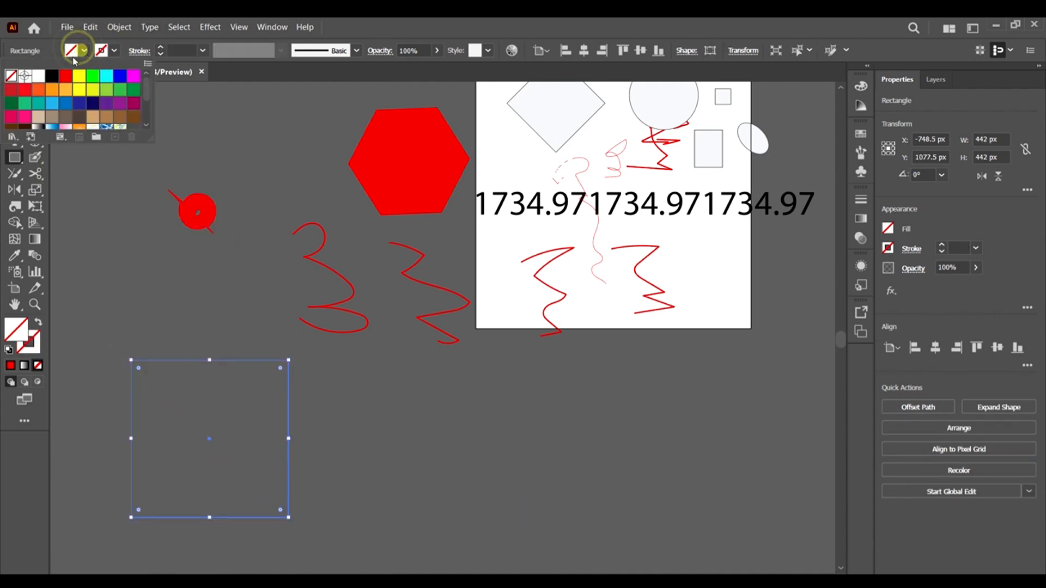
left_click(75, 80)
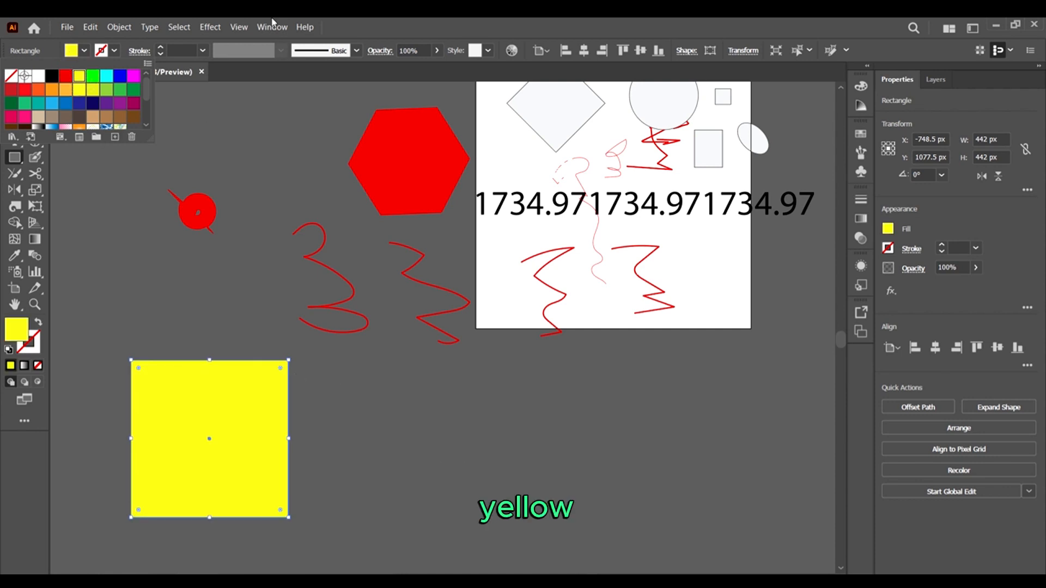
left_click(415, 19)
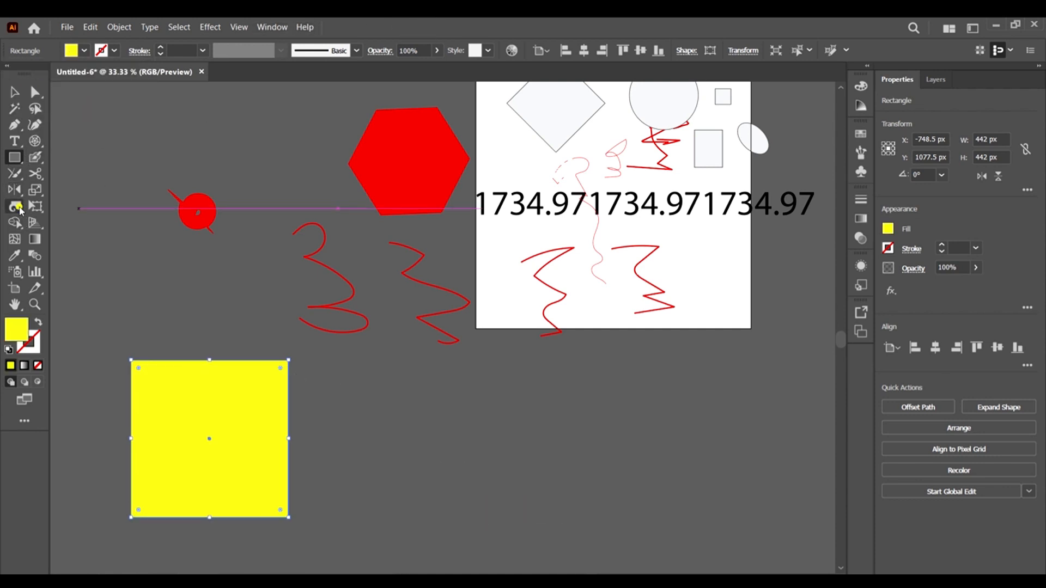
Twirl three spirals along the yellow square's right edge, from the bottom corner upward, with the Twirl tool
left_click(19, 210)
scroll(292, 460, "down", 2)
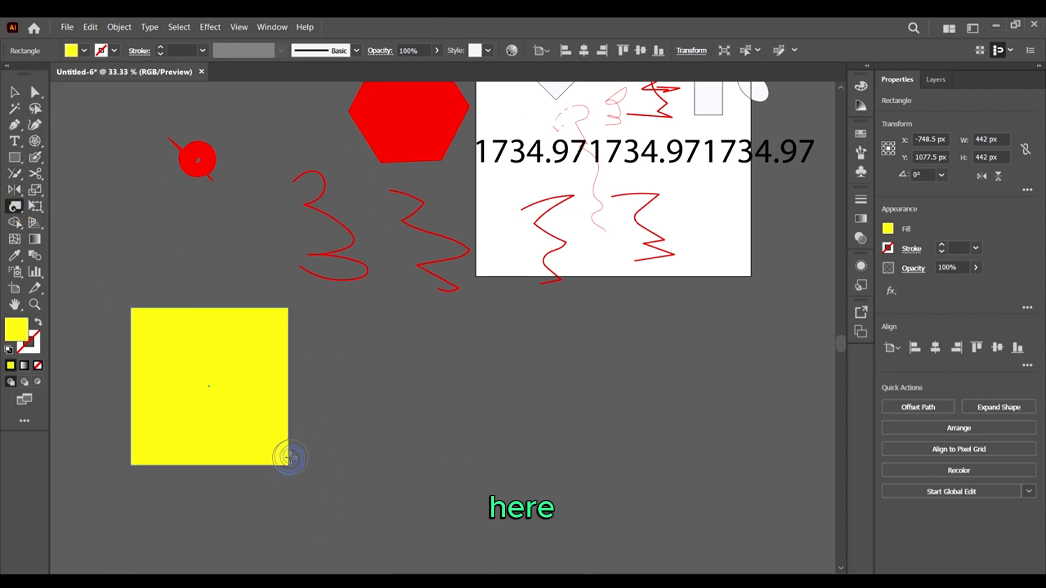
left_click_drag(290, 458, 291, 459)
left_click_drag(294, 410, 295, 410)
left_click(15, 206)
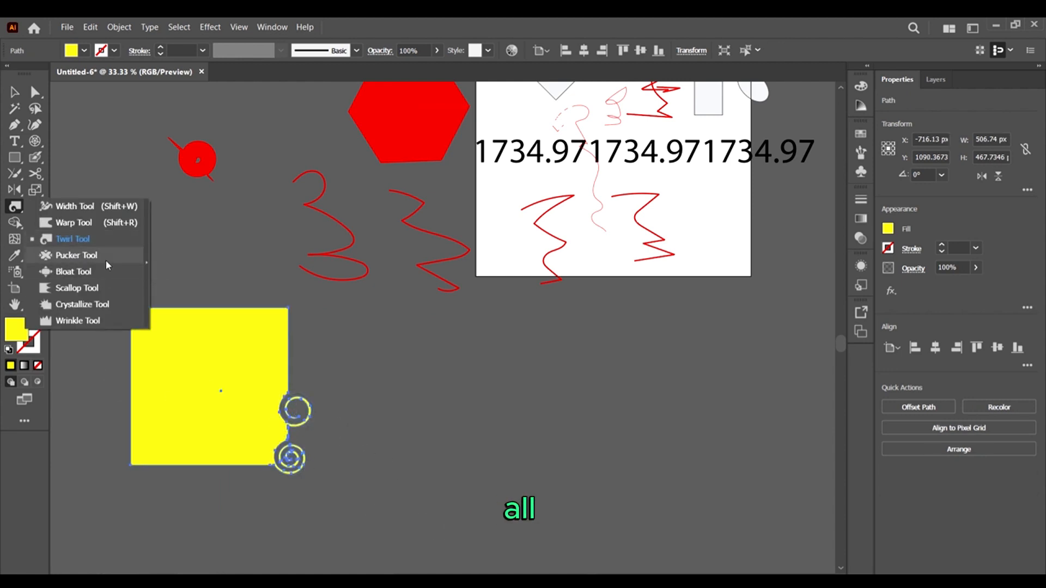
left_click_drag(297, 347, 292, 363)
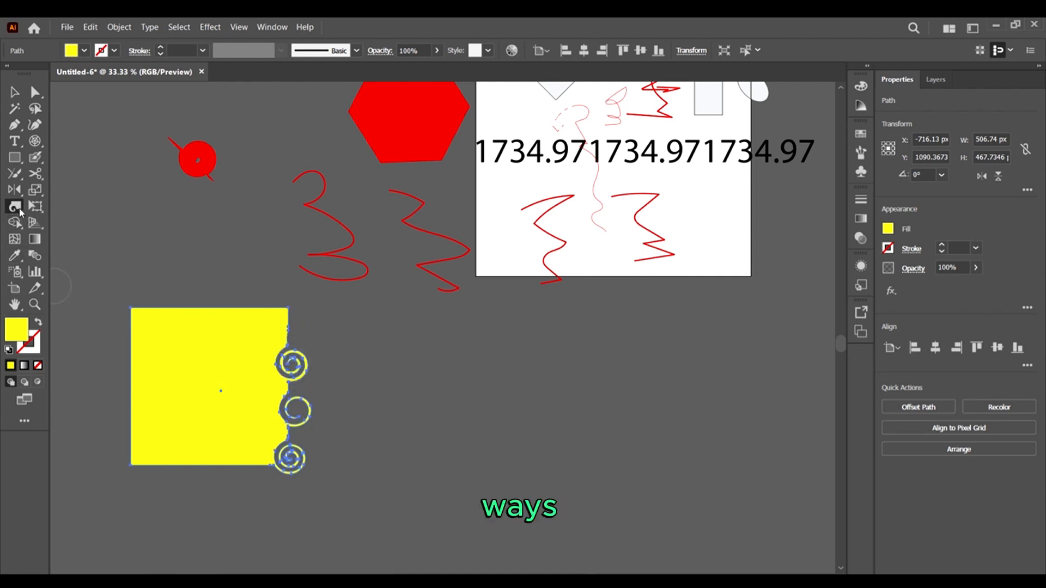
Examine the Free Transform tool variants and the Shape Builder tool on the twirled yellow square
left_click(20, 212)
left_click(37, 206)
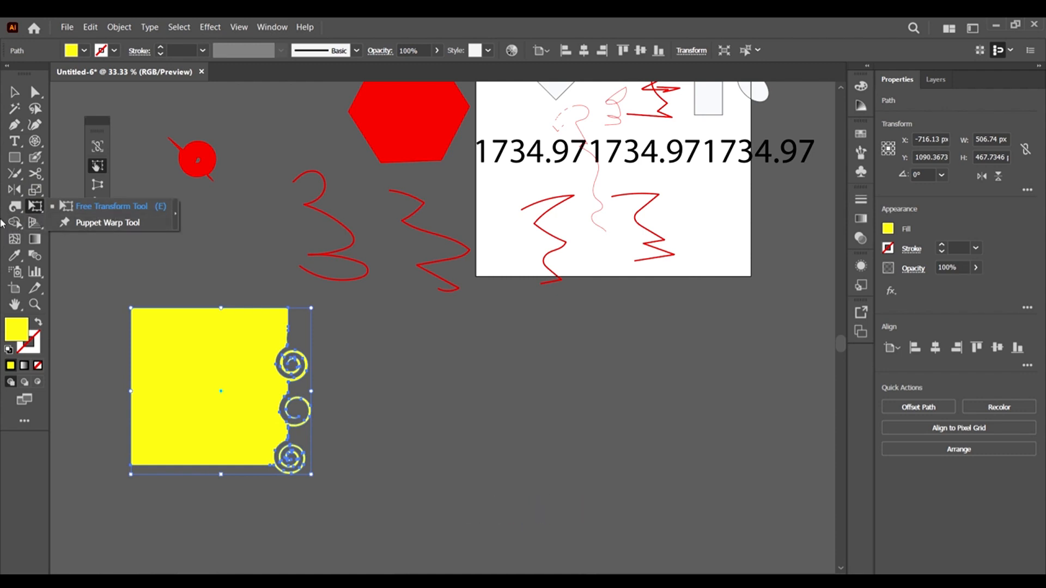
left_click(111, 207)
left_click(15, 223)
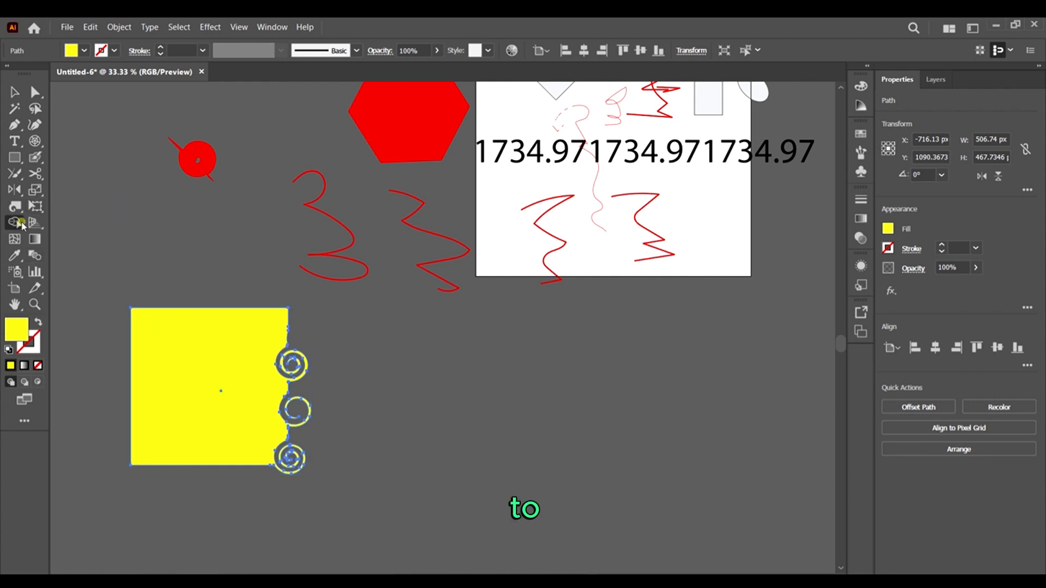
scroll(327, 349, "down", 2)
scroll(254, 283, "left", 3)
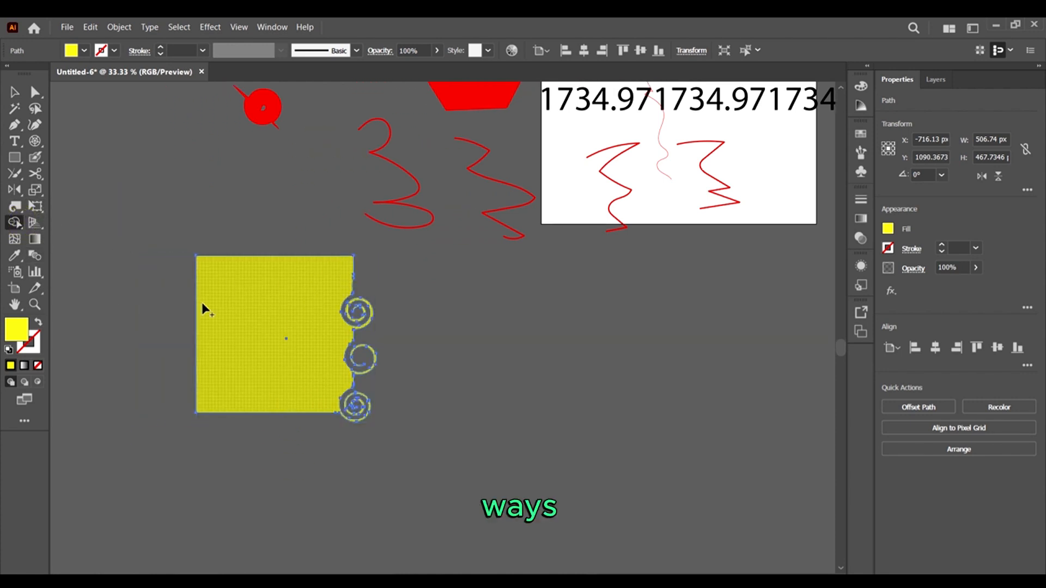
Draw a smaller yellow rectangle overlapping the lower-left corner of the twirled square, and select both shapes
left_click(15, 93)
left_click(274, 229)
scroll(354, 393, "up", 3)
scroll(269, 391, "left", 4)
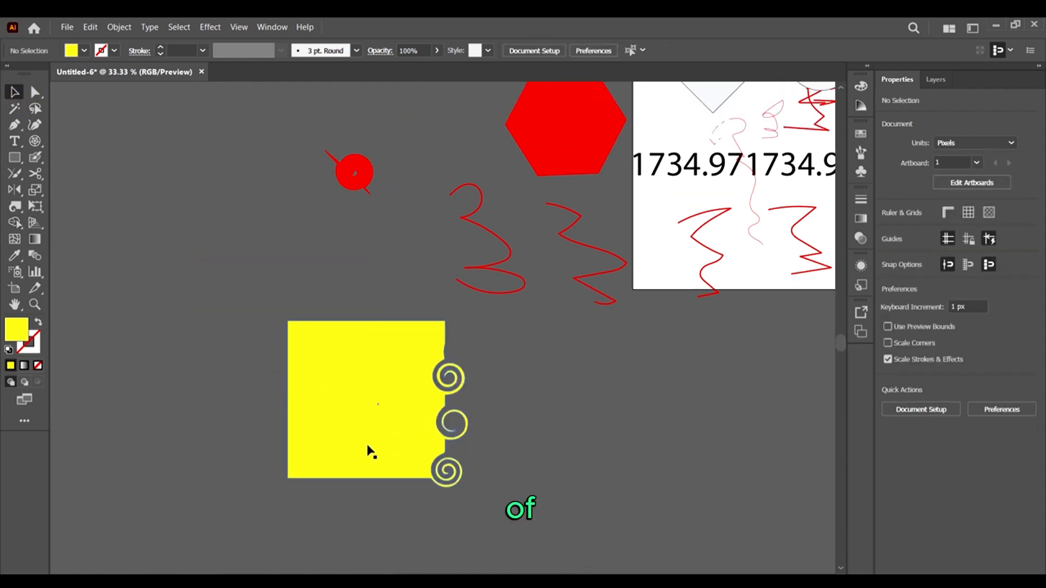
scroll(367, 450, "down", 4)
left_click(15, 158)
left_click_drag(240, 340, 325, 455)
key("v")
left_click_drag(430, 488, 305, 365)
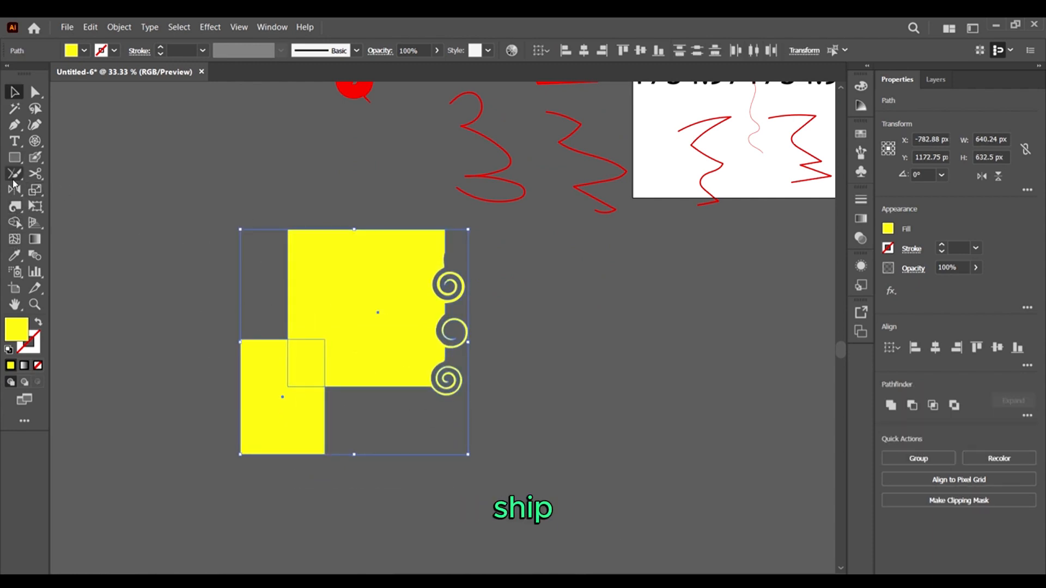
Cut out the overlap of the two yellow shapes with Shape Builder, and merge both shapes into one
left_click(15, 222)
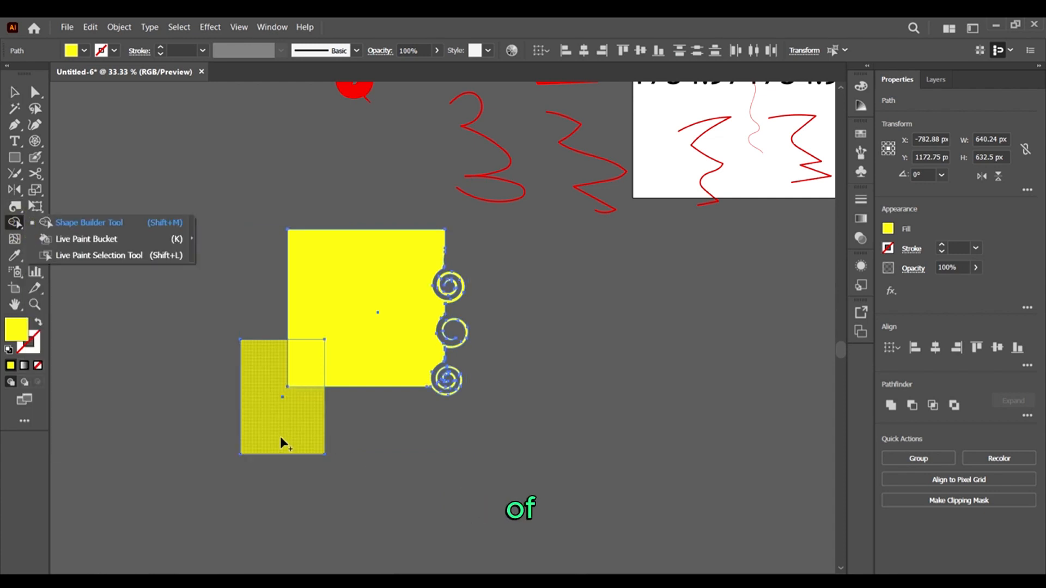
left_click(315, 361, "alt")
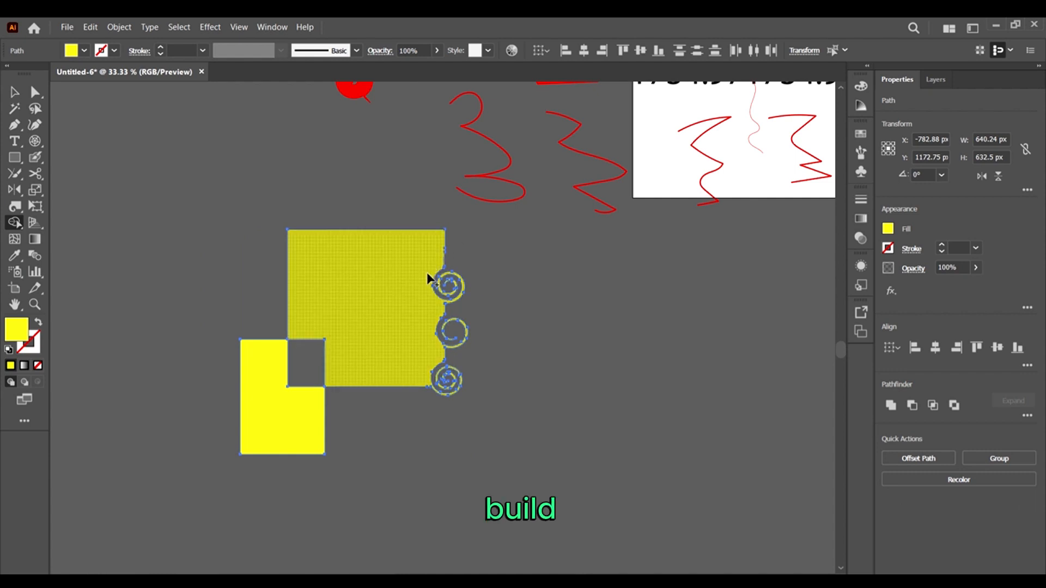
left_click_drag(416, 297, 242, 428)
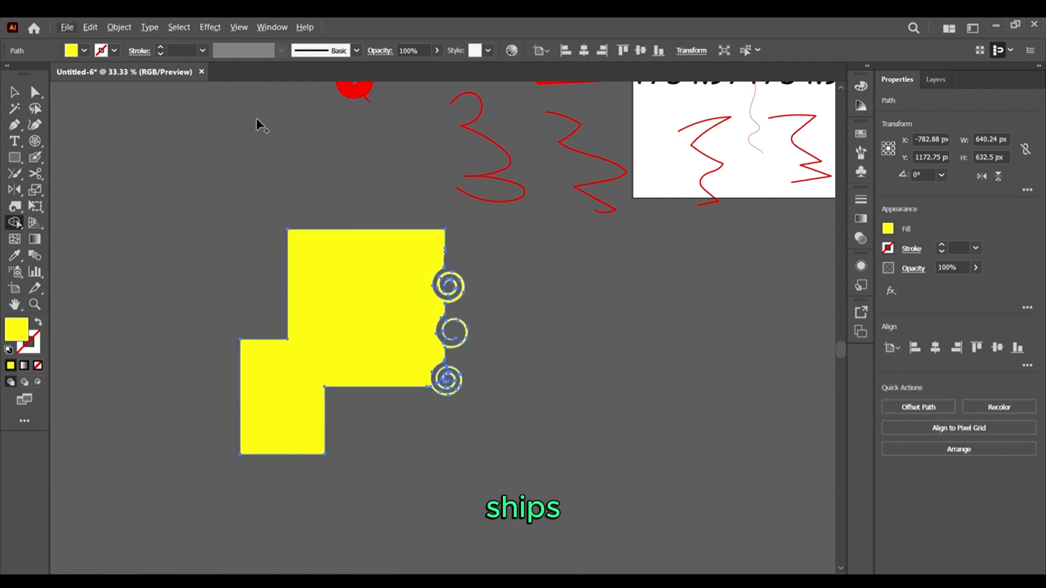
left_click(15, 91)
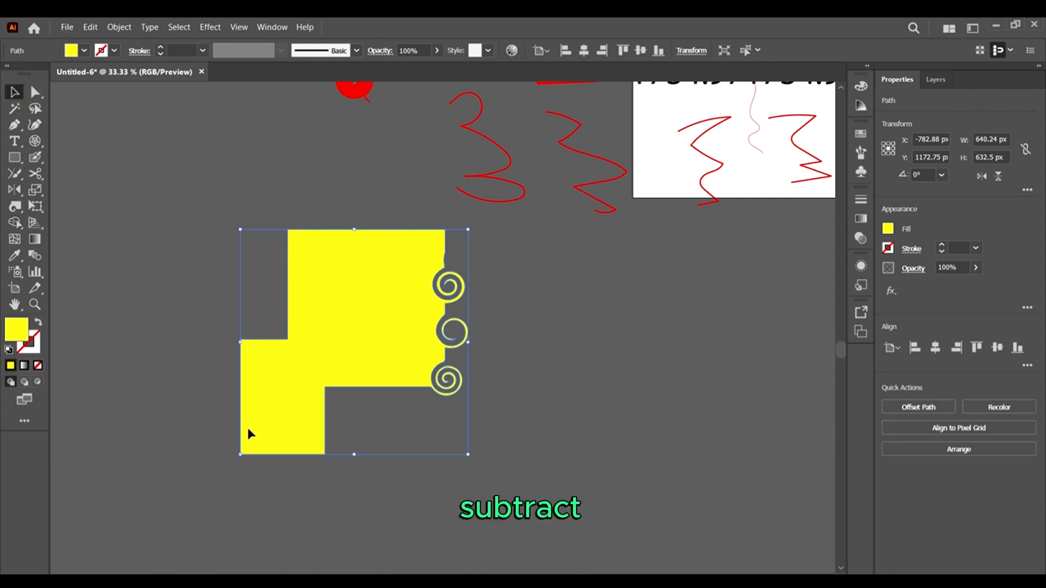
left_click(654, 422)
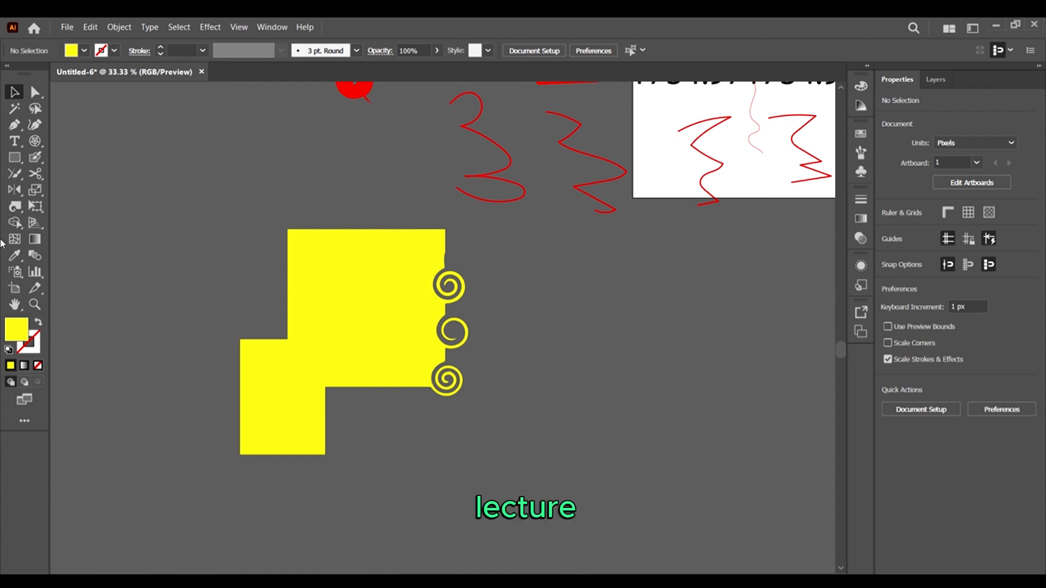
Examine the Shape Builder variants and the Perspective Grid tool over the artboard, and switch to the Mesh tool
left_click(14, 225)
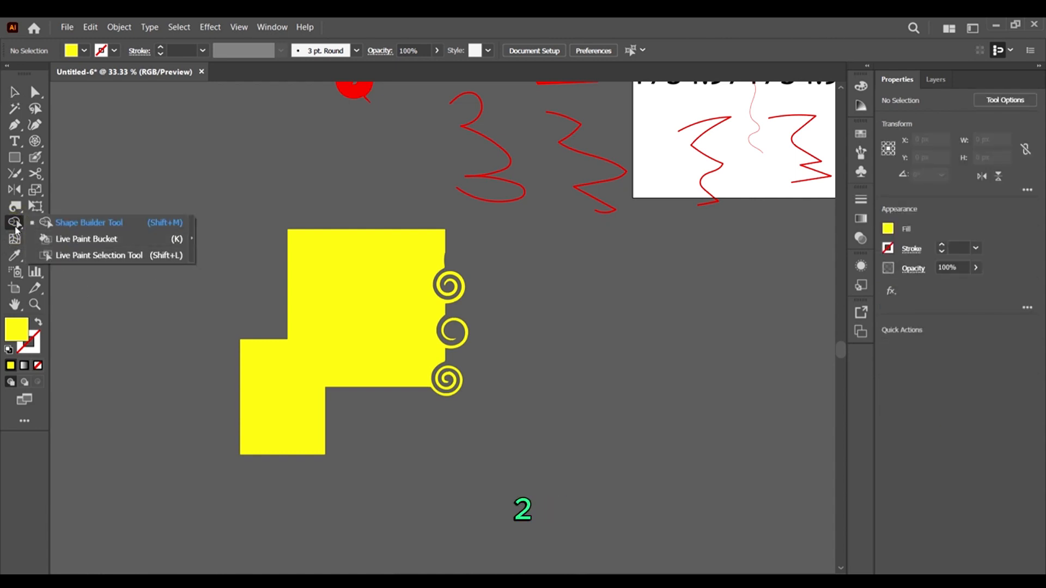
left_click(36, 224)
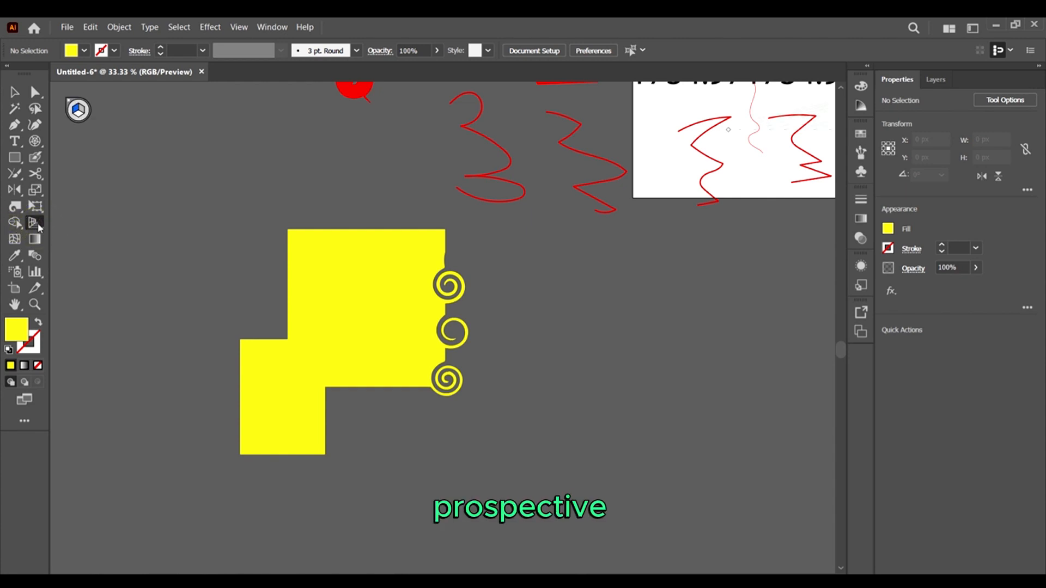
scroll(81, 166, "up", 2)
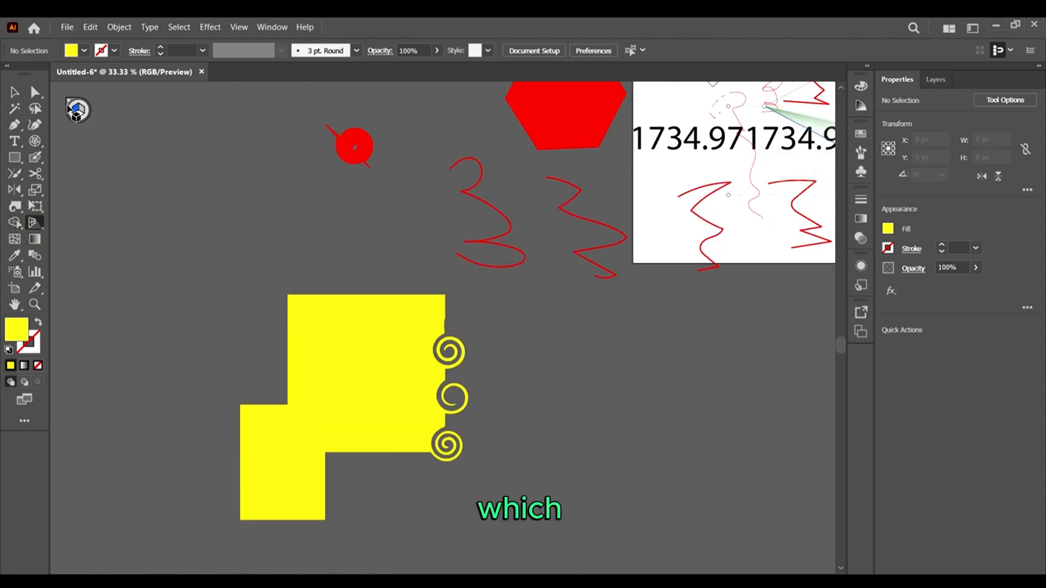
scroll(135, 239, "down", 3)
scroll(135, 240, "up", 4)
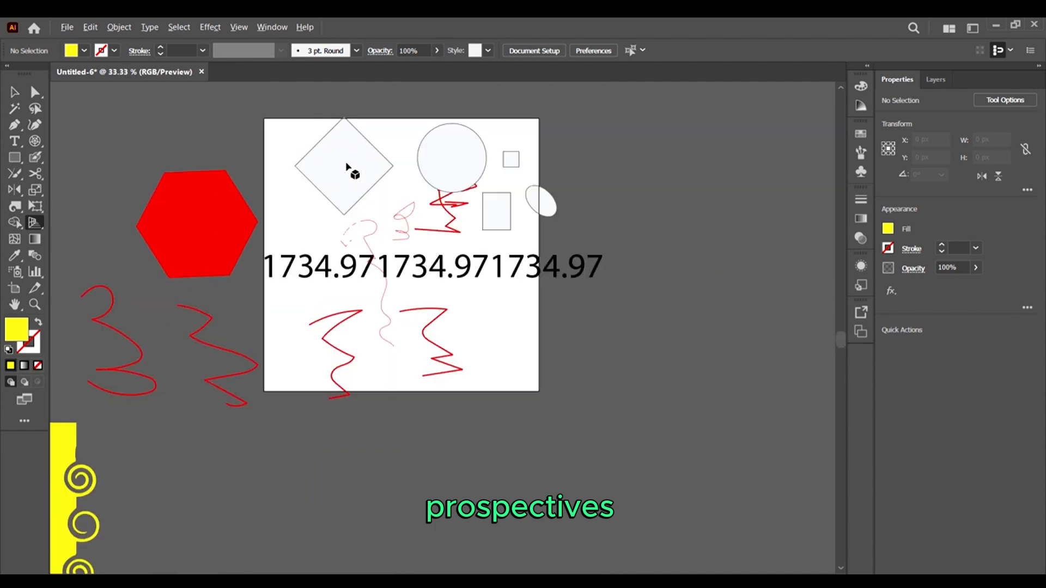
left_click(16, 240)
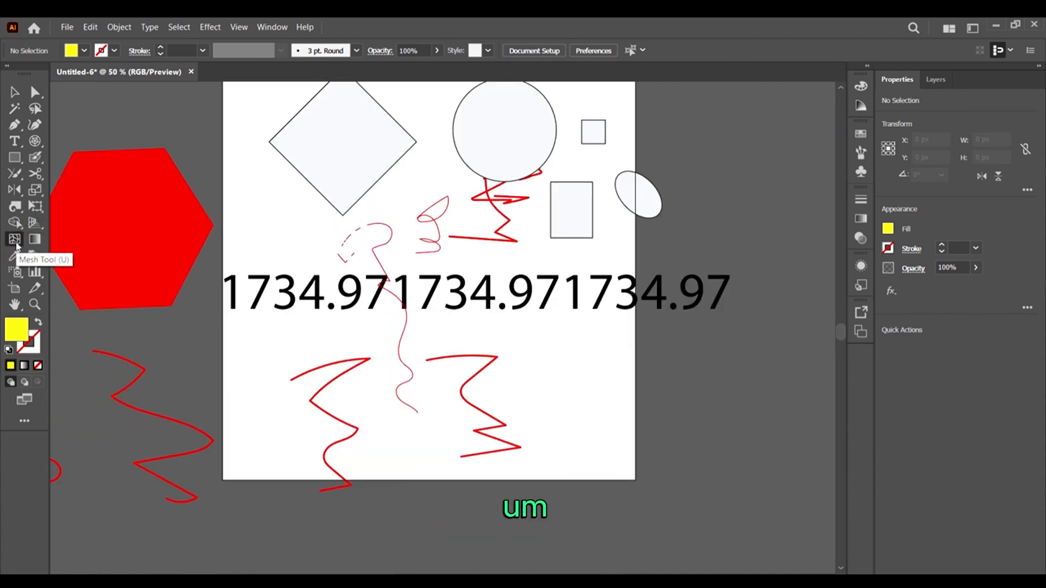
Add four yellow mesh points to the red hexagon: at the top edge, lower right, lower left and upper left
key("ctrl+minus")
key("ctrl+minus")
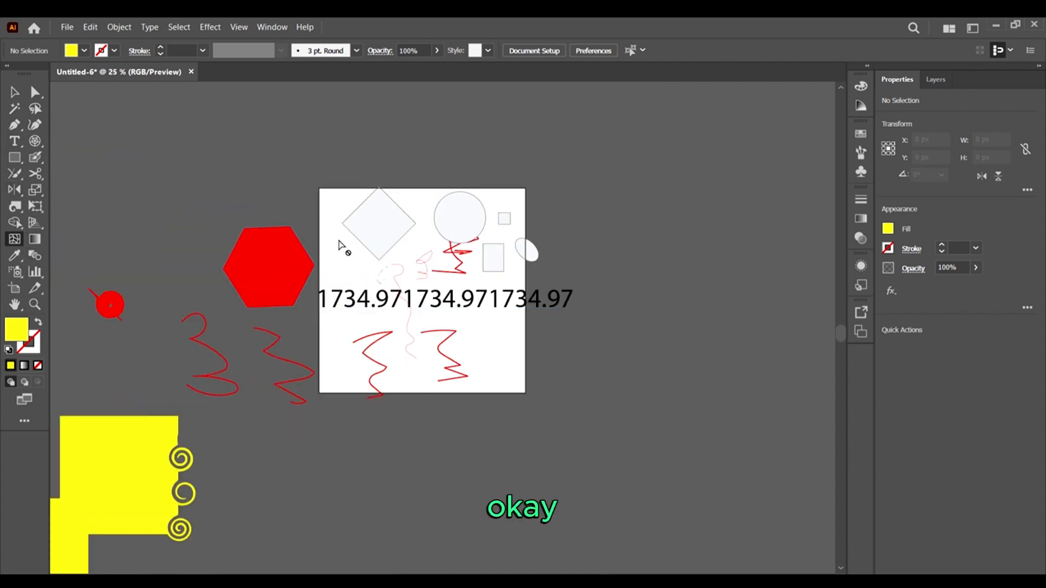
key("ctrl+plus")
left_click(268, 159)
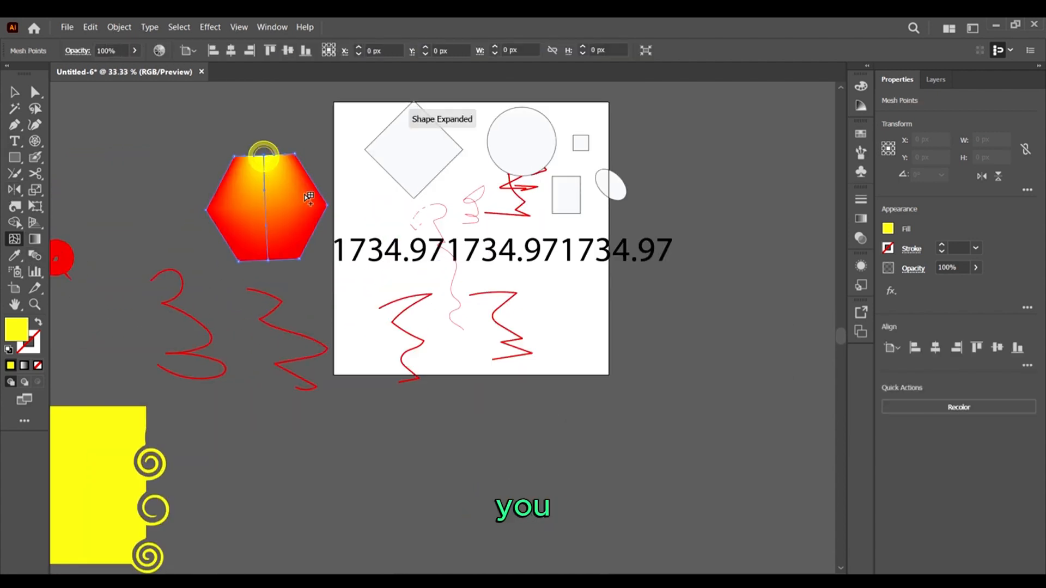
left_click(316, 234)
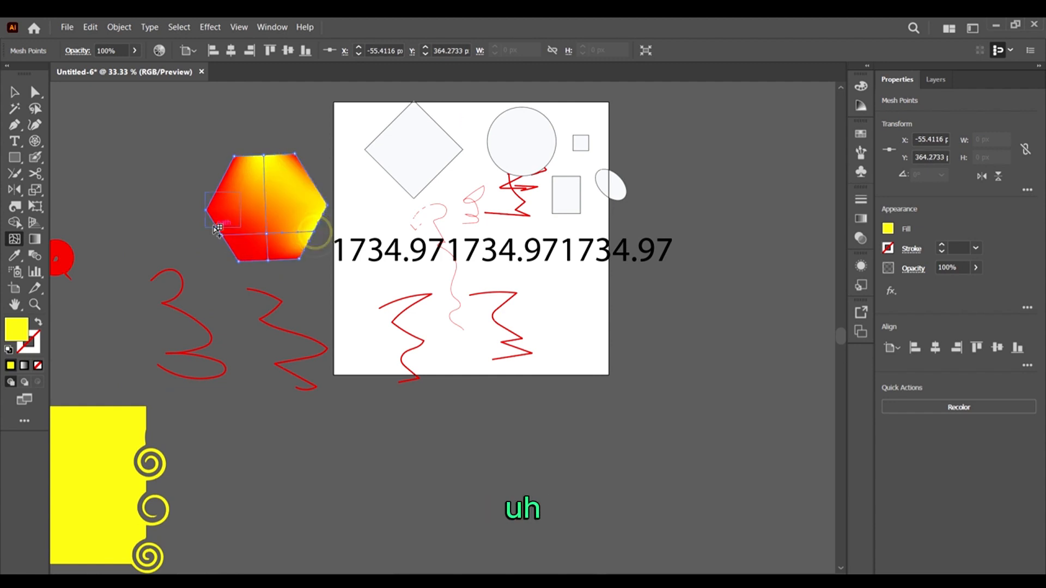
left_click(218, 222)
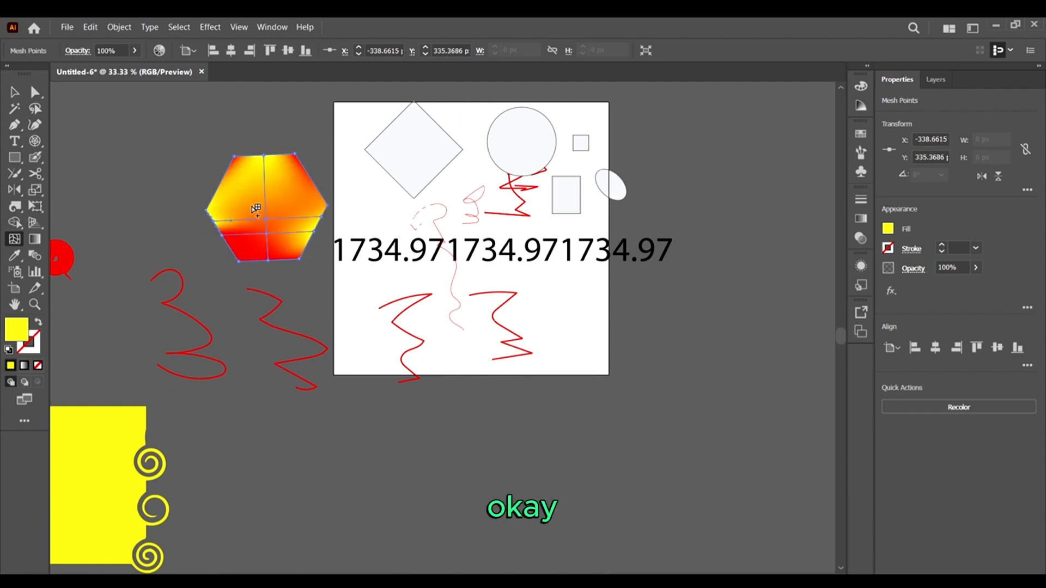
left_click(224, 178)
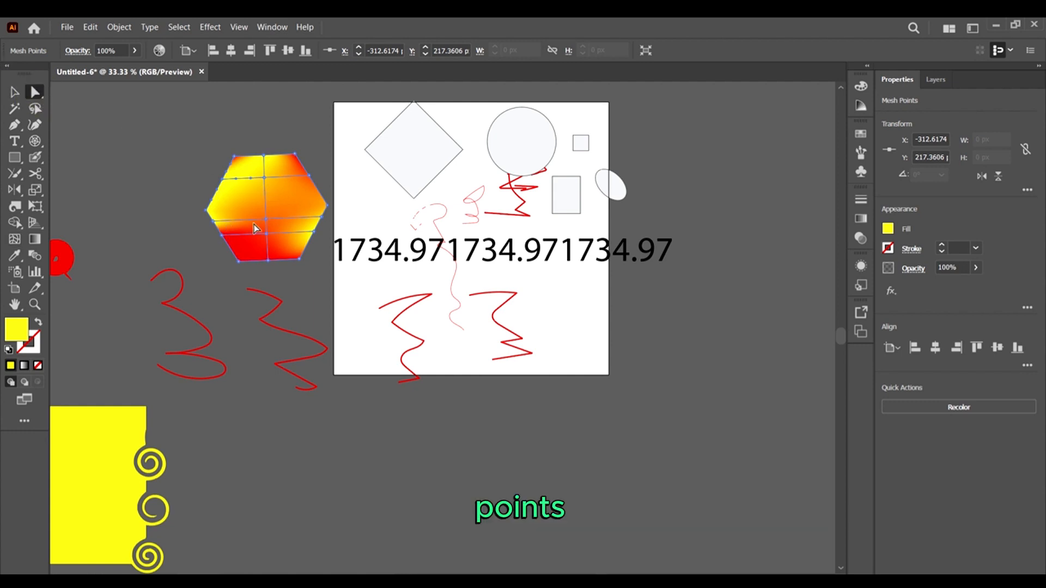
Shift a mesh section of the hexagon slightly to the right, and recolor the mesh point near its centre blue, #1D0ACC
mouse_move(273, 209)
left_mouse_down()
mouse_move(256, 217)
mouse_move(278, 208)
left_mouse_up()
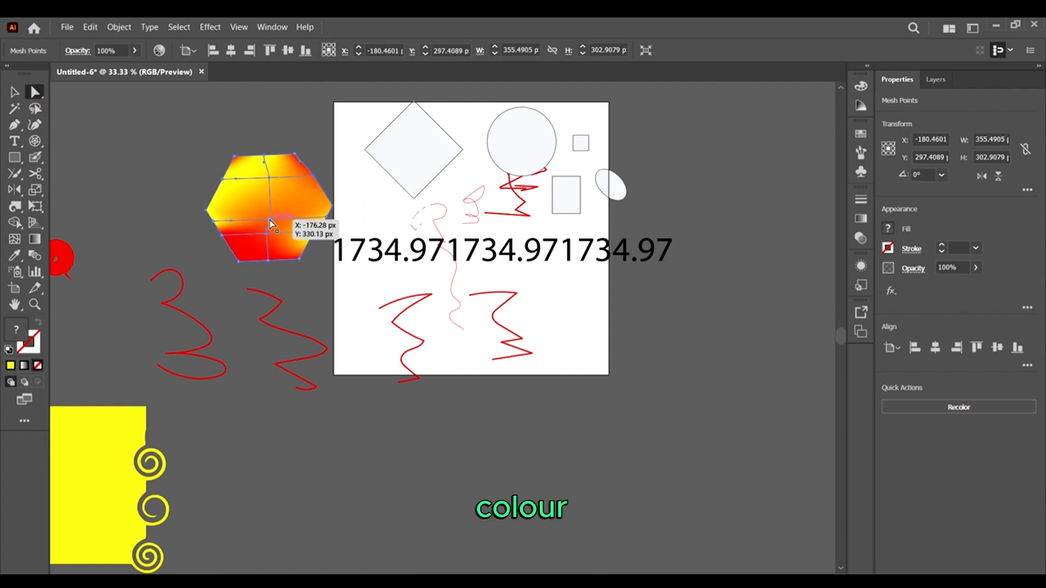
left_click(271, 221)
double_click(8, 337)
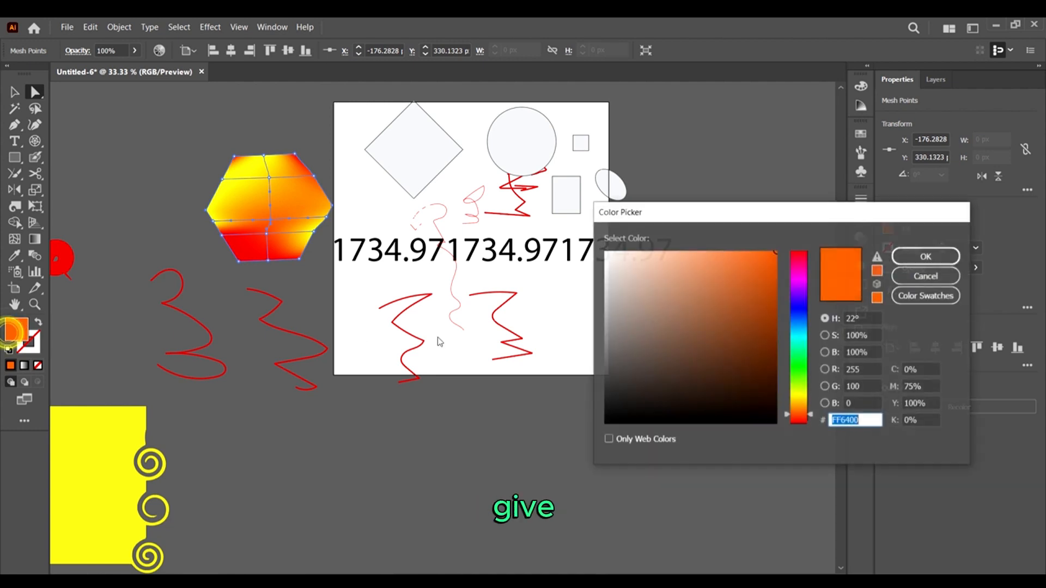
left_click(799, 304)
left_click(911, 254)
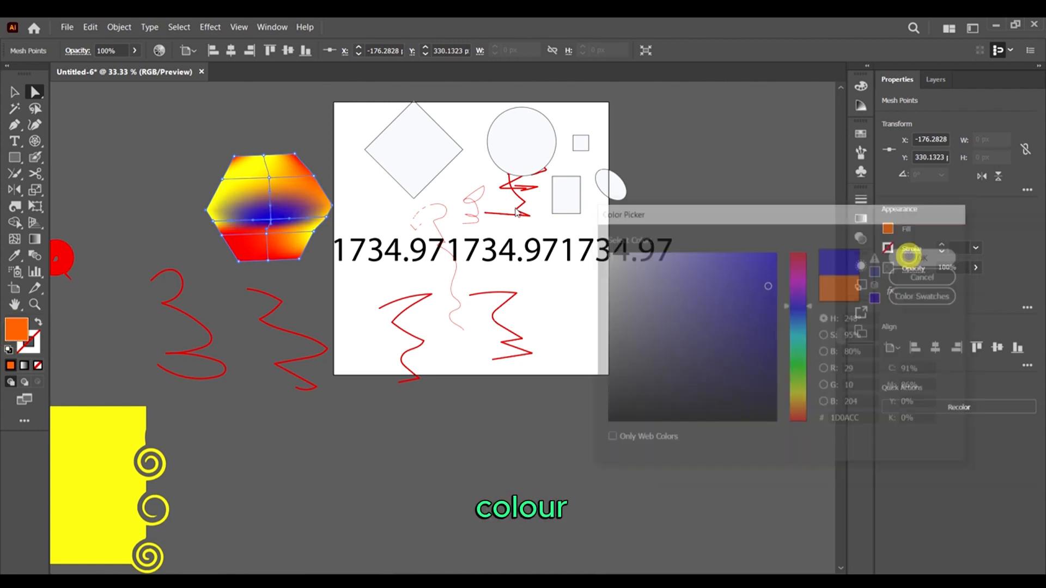
Recolor the mesh point at the middle of the hexagon's bottom edge cyan, #00E1FF, and deselect the shape
left_click(268, 260)
double_click(15, 328)
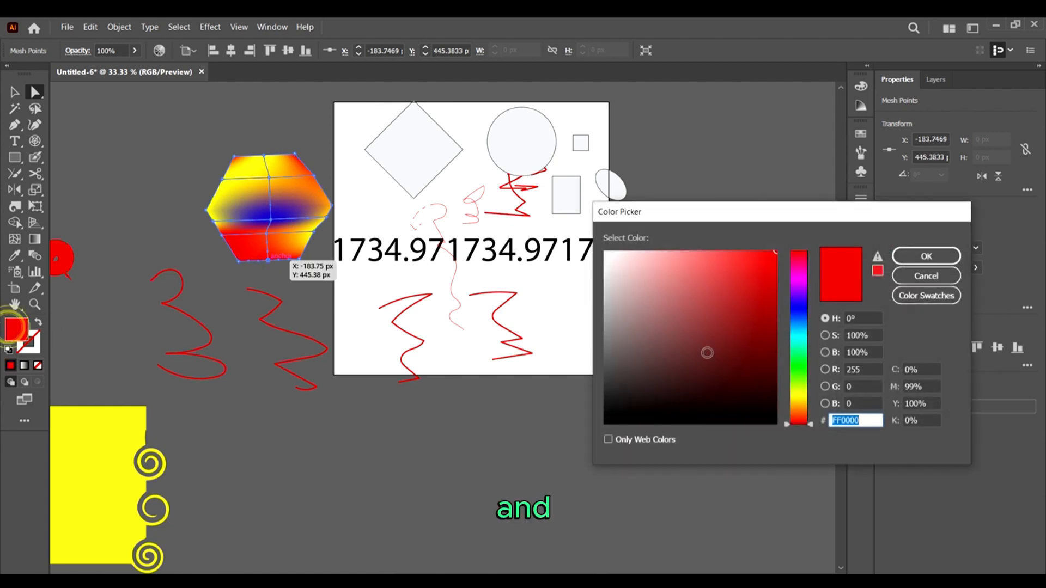
left_click_drag(805, 366, 804, 336)
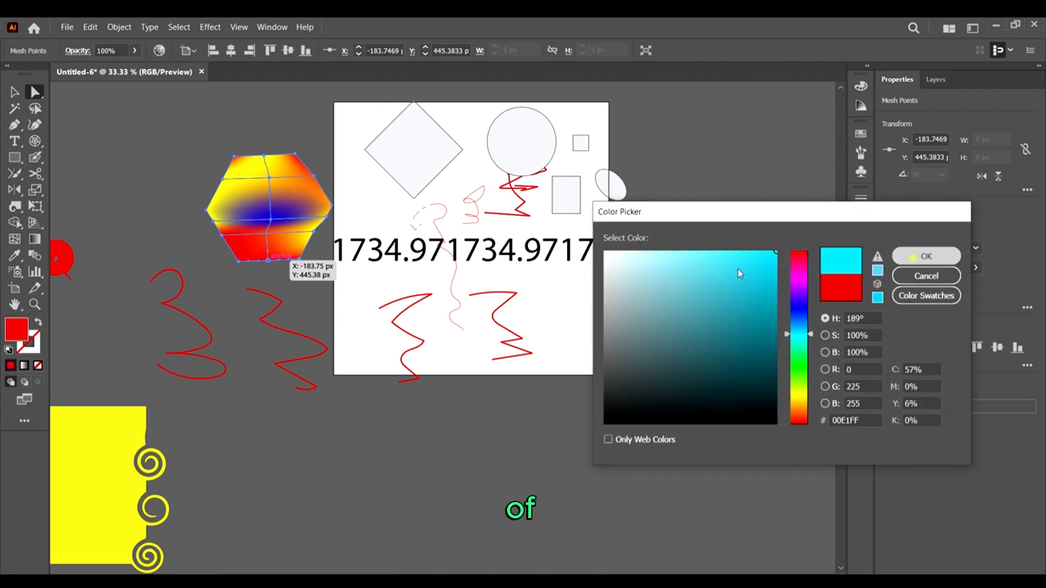
left_click(926, 256)
left_click(480, 436)
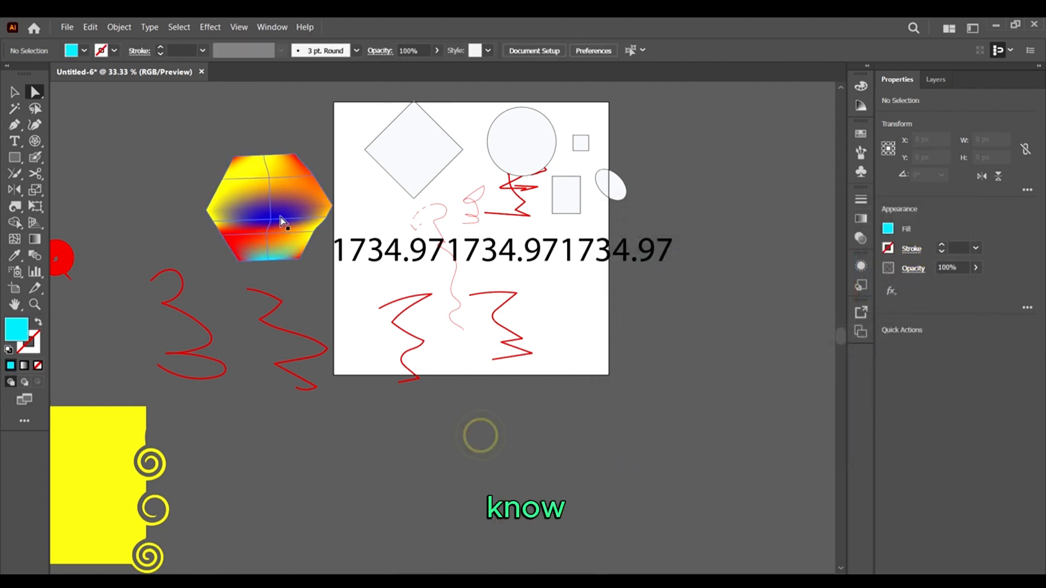
Examine the Mesh, Gradient and Eyedropper tools, with the mesh hexagon selected
left_click(15, 240)
scroll(296, 260, "left", 6)
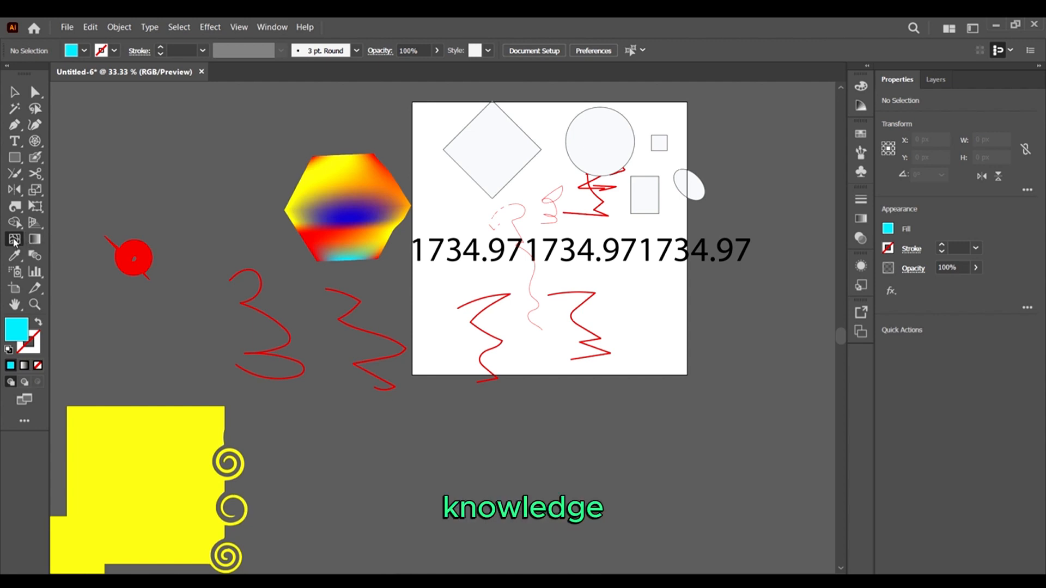
left_click(35, 238)
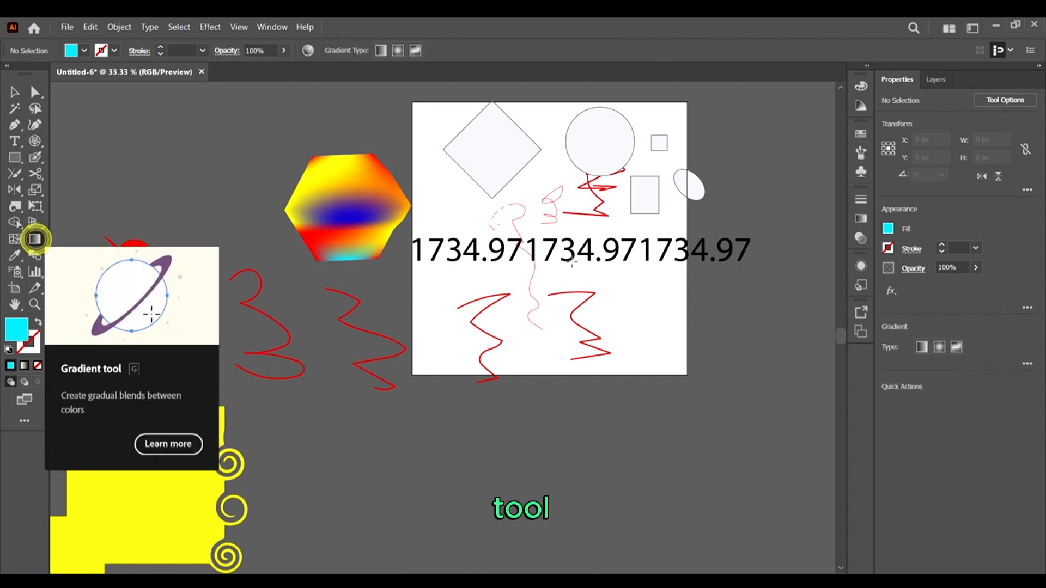
scroll(325, 146, "down", 3)
left_click(325, 146)
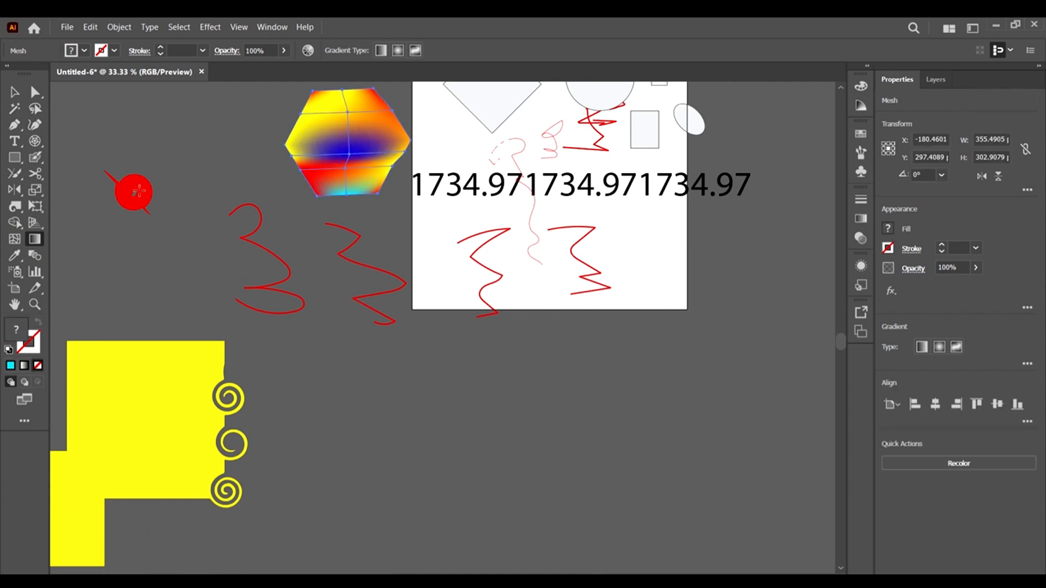
left_click(14, 92)
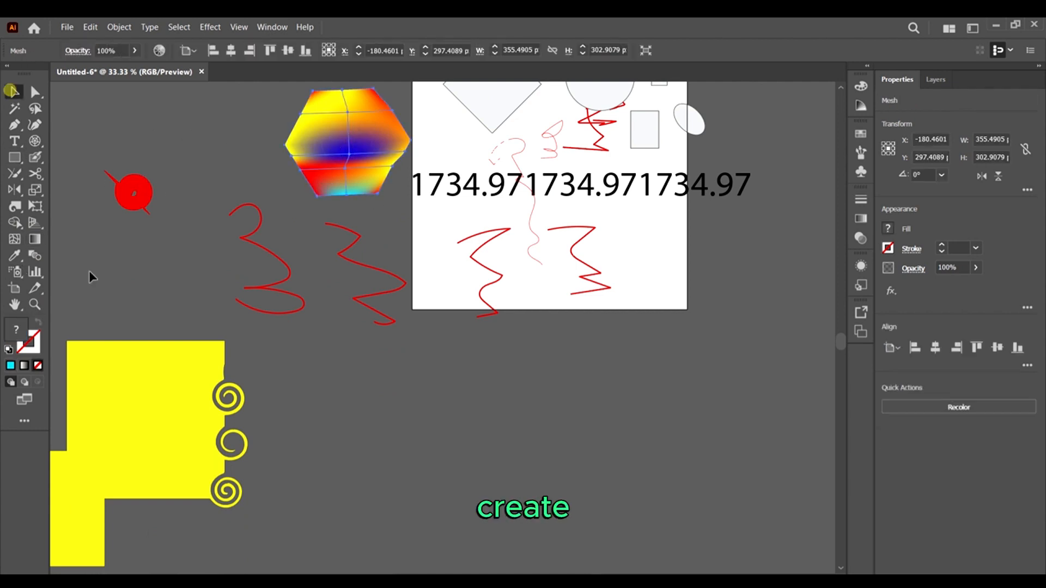
left_click(35, 236)
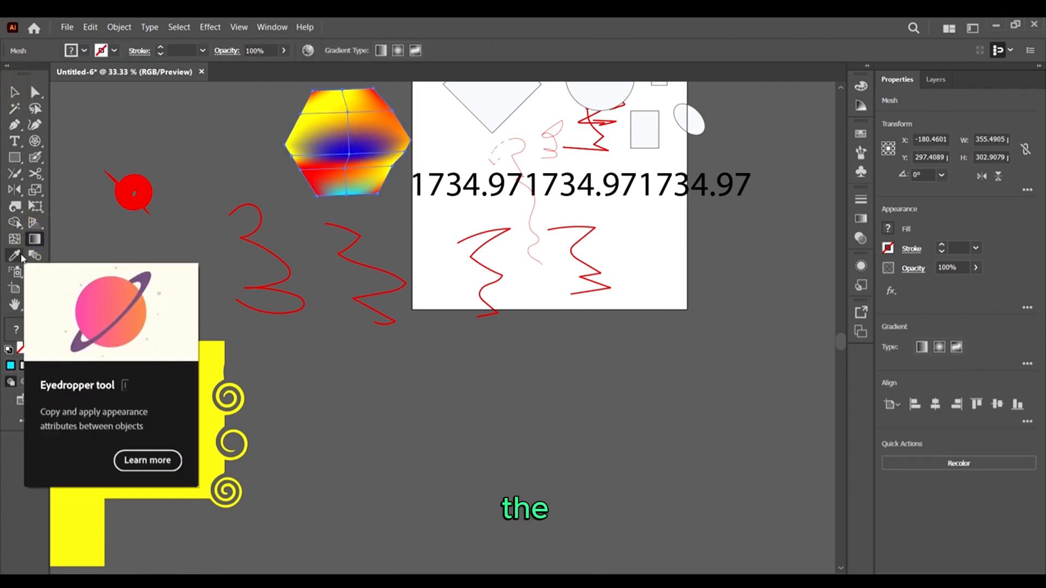
left_click(14, 92)
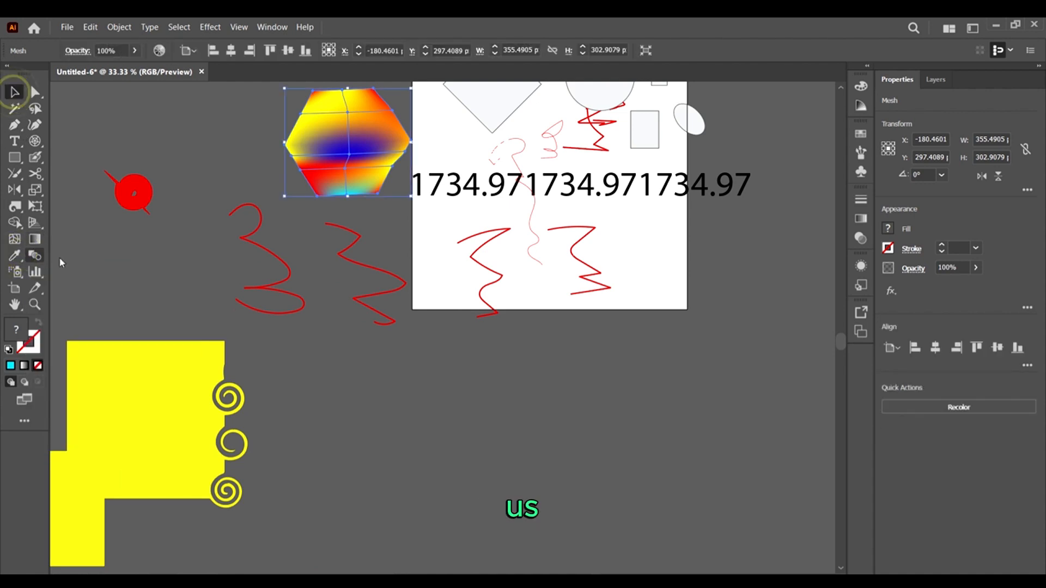
Draw two cyan rectangles side by side below the artboard, about 411 by 293 px and about 659 by 293 px
left_click(12, 157)
left_click_drag(485, 519, 338, 415)
left_click_drag(814, 519, 579, 415)
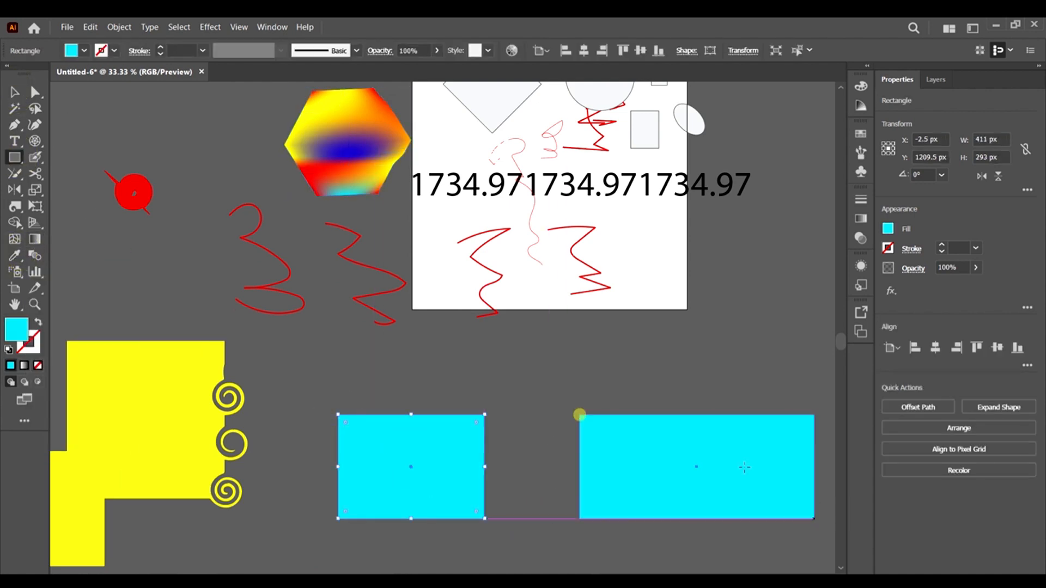
left_click(14, 92)
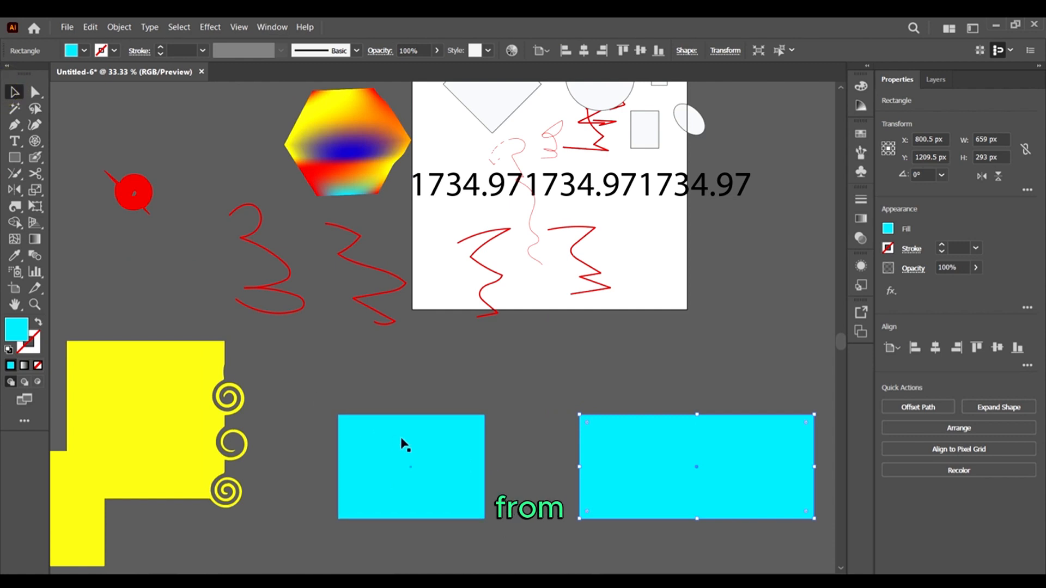
Select the smaller cyan rectangle and sample the yellow shape and the wide cyan rectangle for it with the Eyedropper
left_click(401, 439)
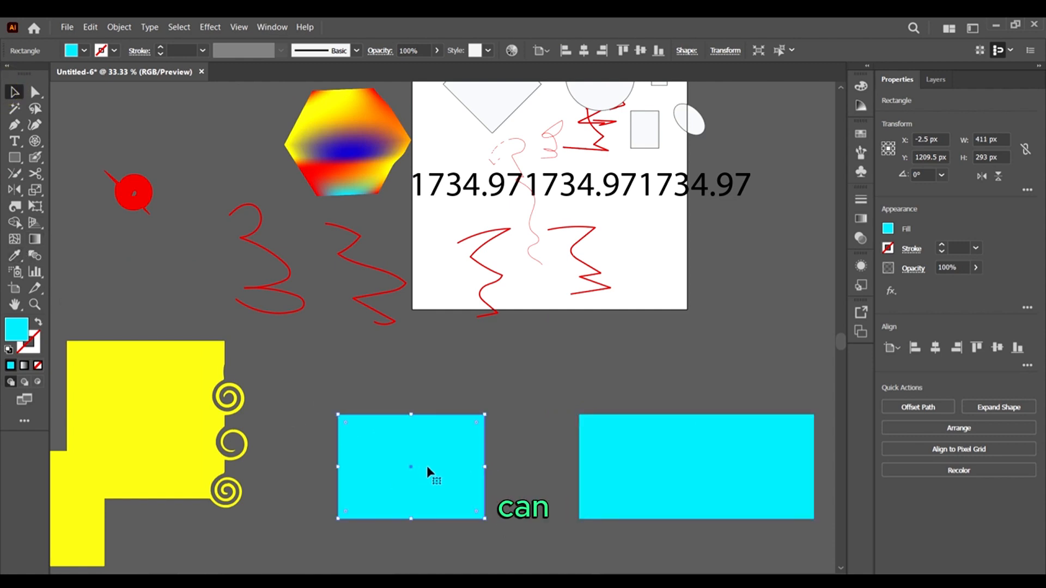
left_click(14, 255)
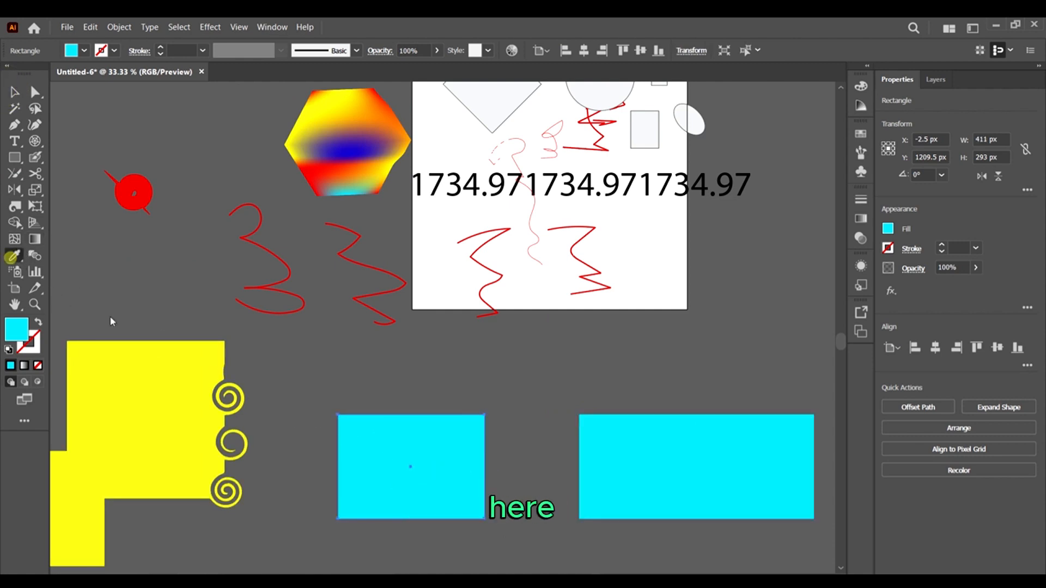
left_click(129, 353)
left_click(704, 446)
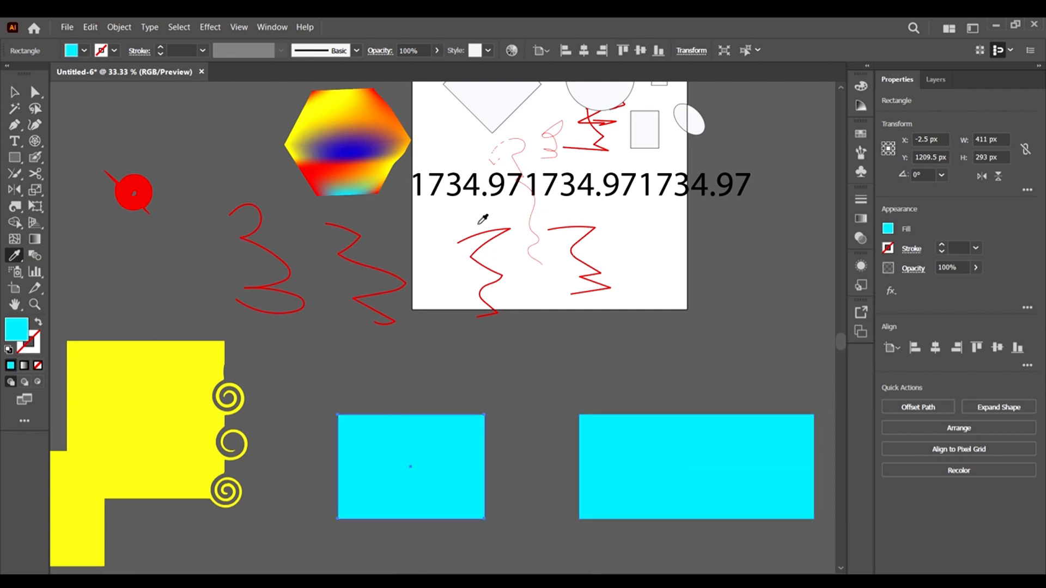
Sample several colors of the mesh hexagon and the diamond's fill and stroke onto the smaller rectangle
left_click(382, 117)
left_click(336, 151)
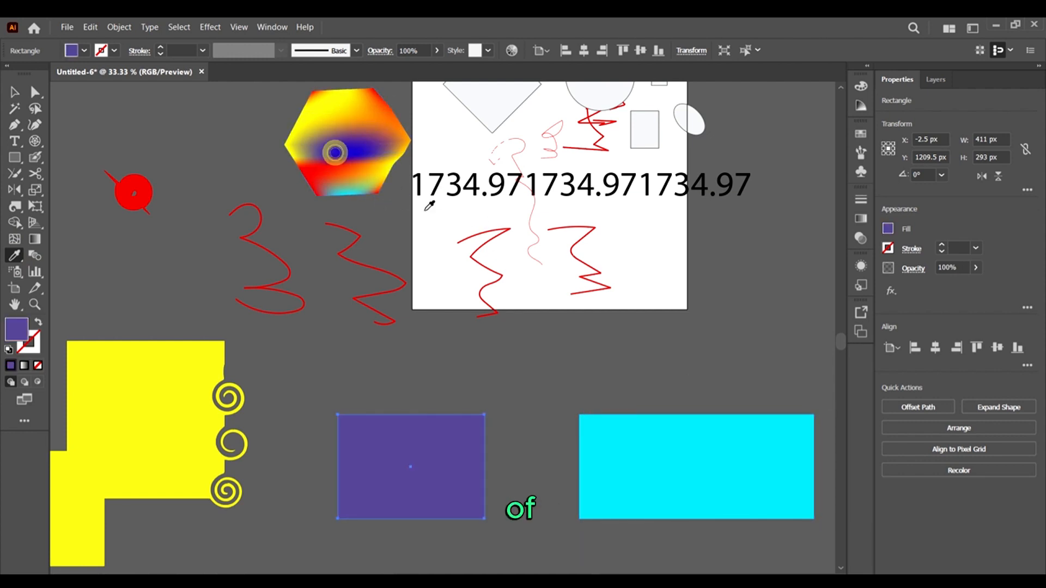
left_click(347, 104)
left_click(512, 106)
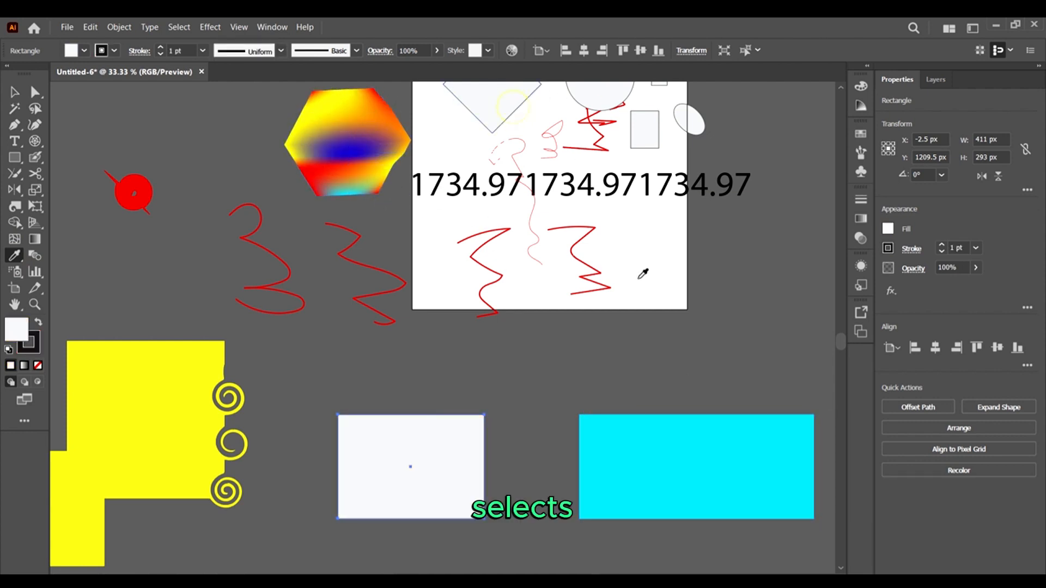
Sample the grey canvas color onto the smaller rectangle, and replace it with the artboard's white
scroll(643, 274, "up", 2)
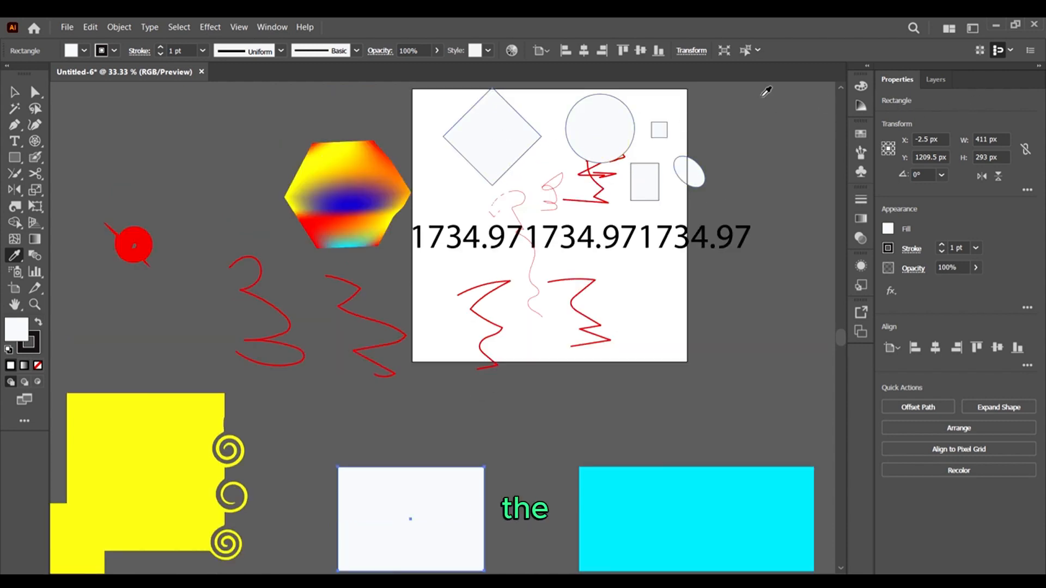
left_click(777, 113)
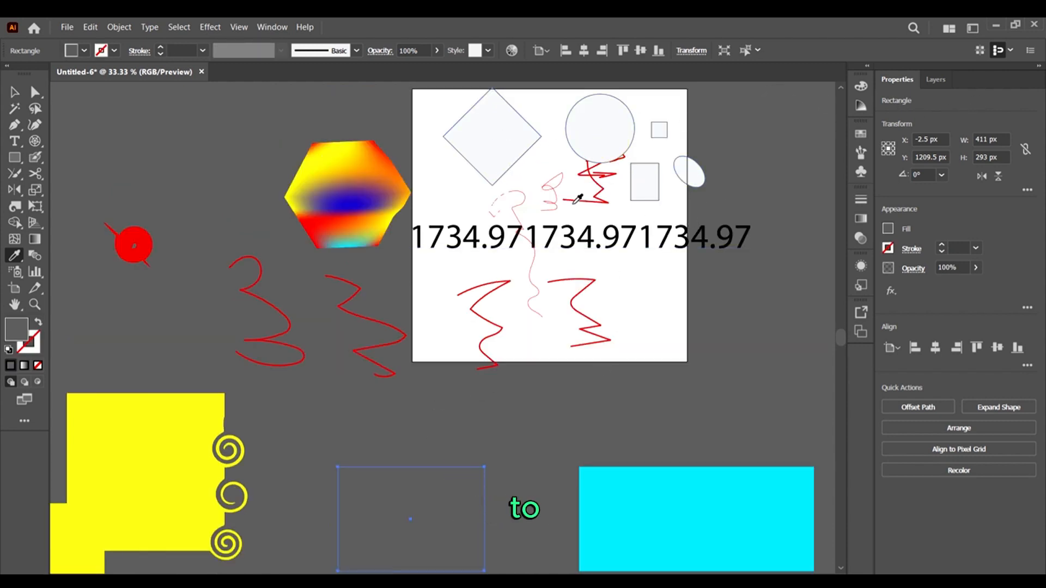
left_click(596, 328)
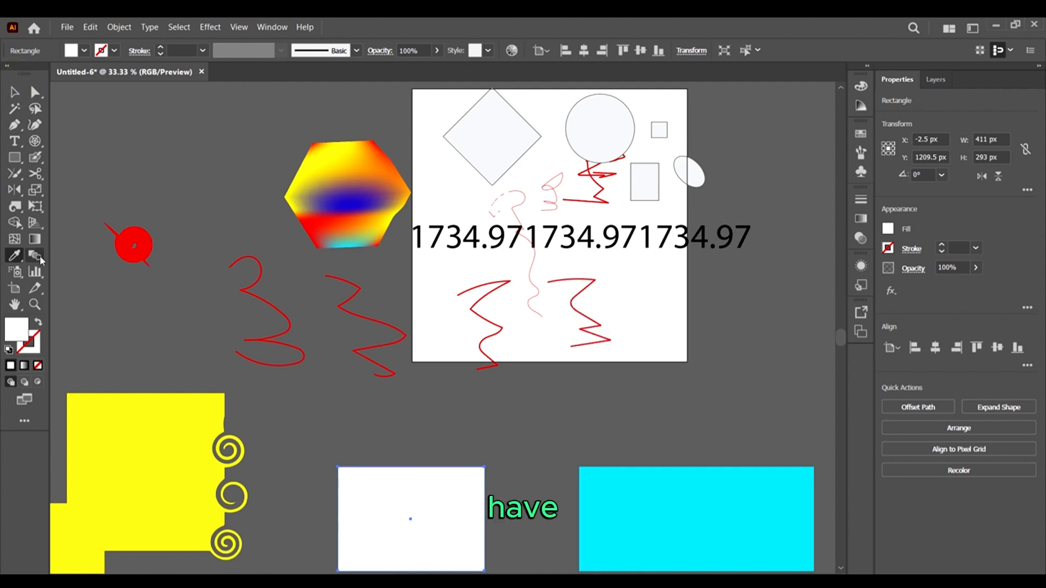
Draw three white rectangles above the red circle and hexagon: a tiny one, one about 59 by 304 px and one about 84 by 40 px
scroll(330, 336, "up", 1)
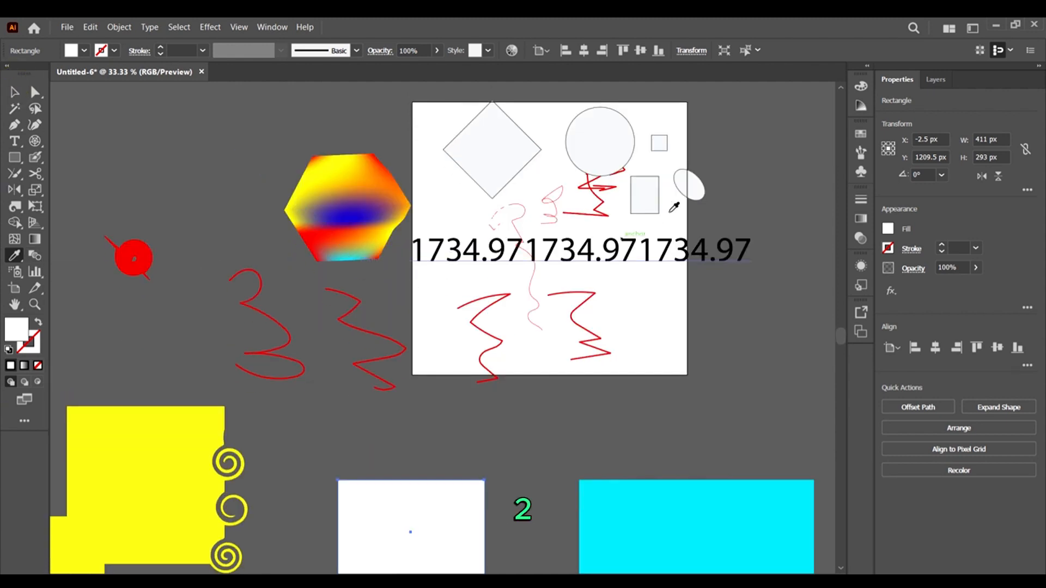
left_click(14, 93)
left_click(14, 158)
left_click_drag(96, 128, 105, 147)
left_click_drag(172, 107, 194, 215)
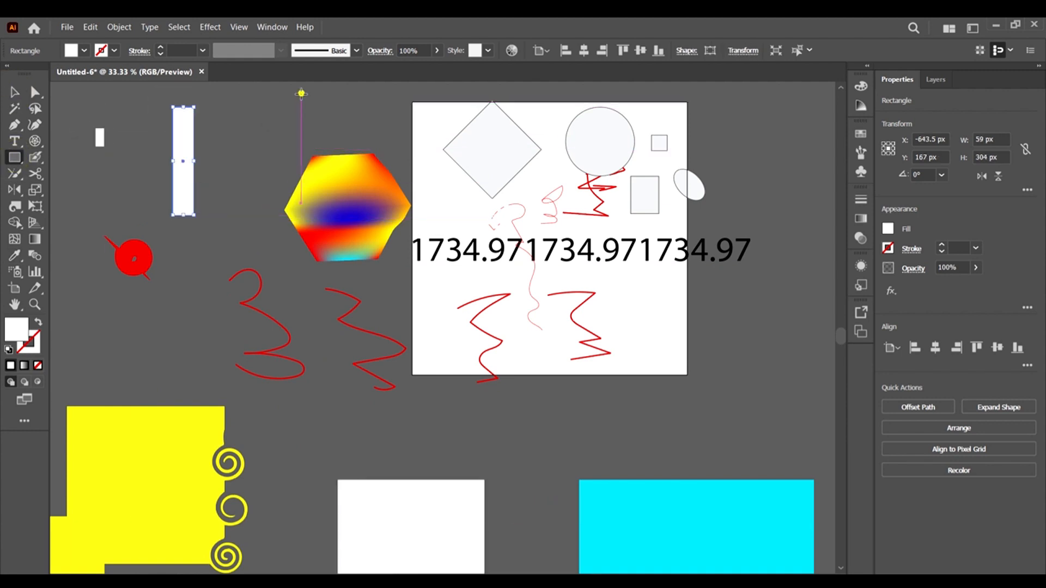
left_click_drag(300, 94, 330, 108)
key("v")
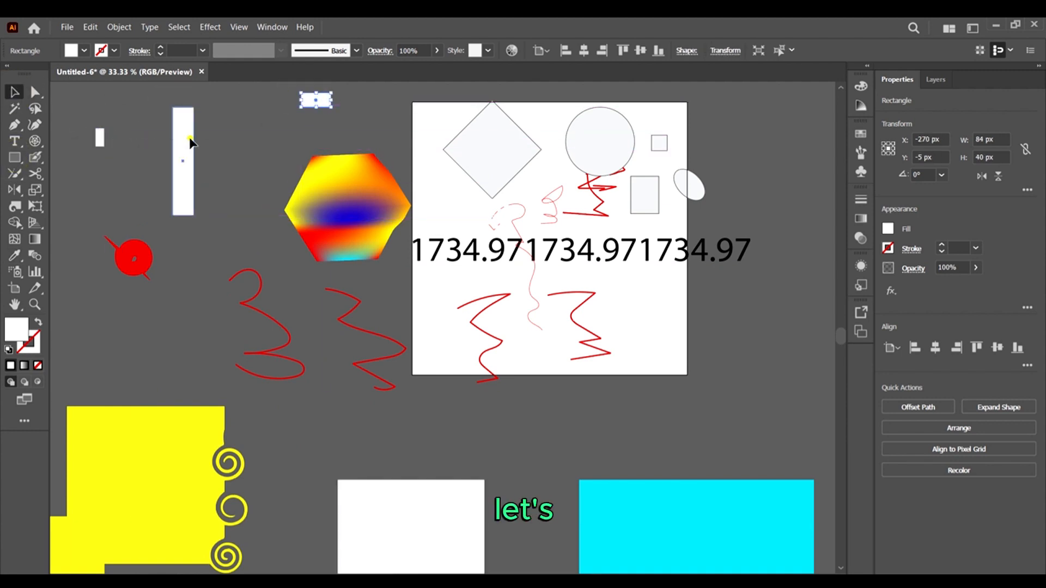
Fill the tall, narrow white rectangle with the pure blue swatch
left_click(189, 139)
left_click(86, 49)
left_click(121, 76)
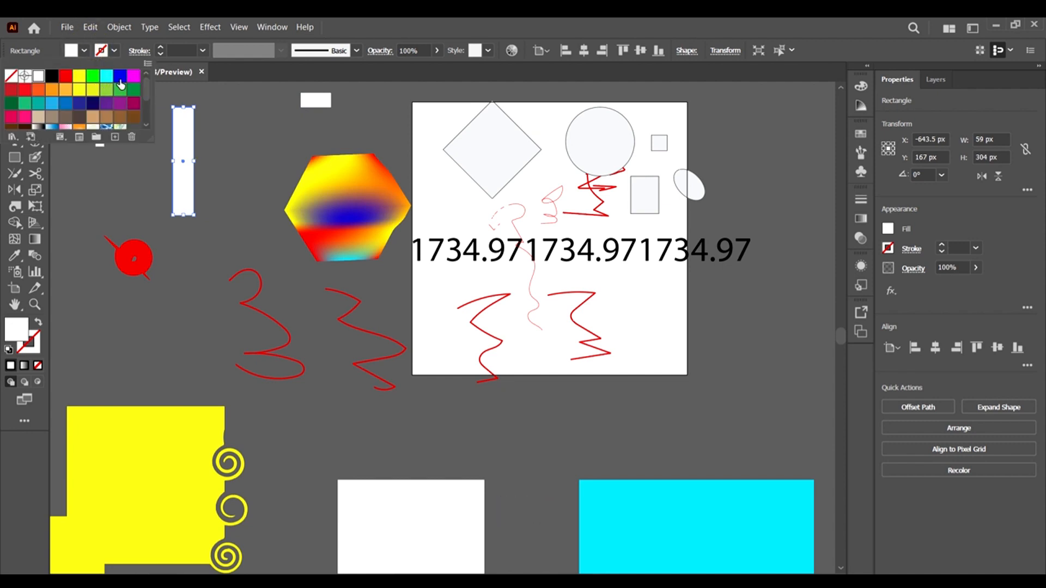
key("Escape")
scroll(93, 213, "up", 1)
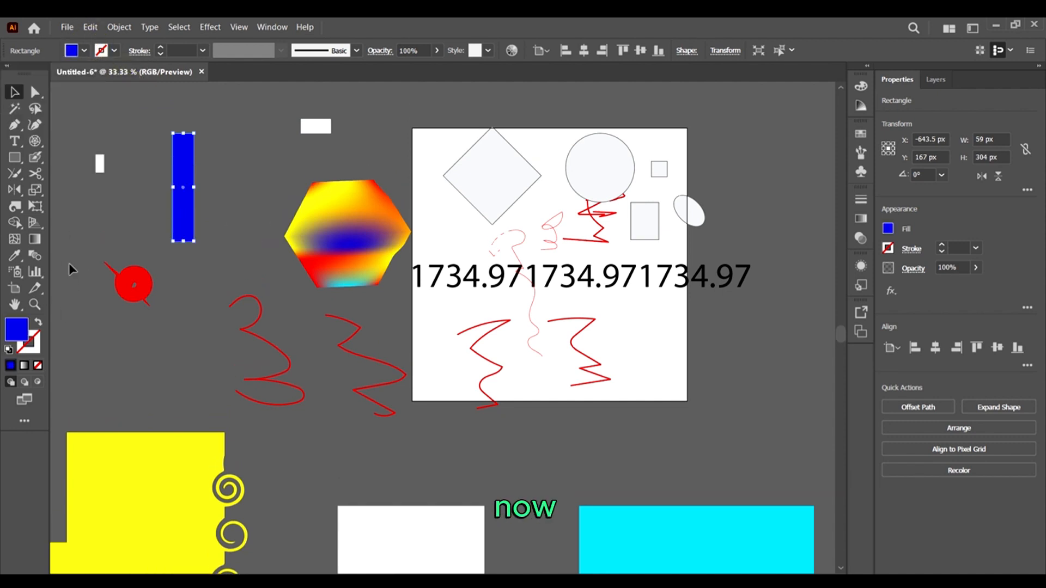
Blend the tiny white rectangle, the tall blue one and the wide white one in sequence, and deselect the blend
left_click(68, 263)
left_click(35, 255)
left_click(98, 163)
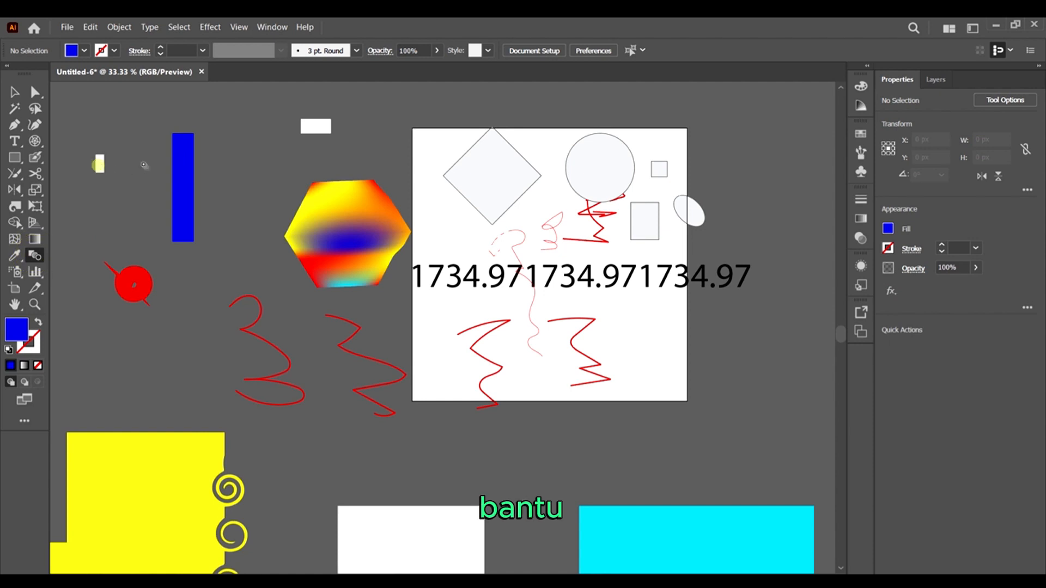
left_click(185, 146)
left_click(315, 127)
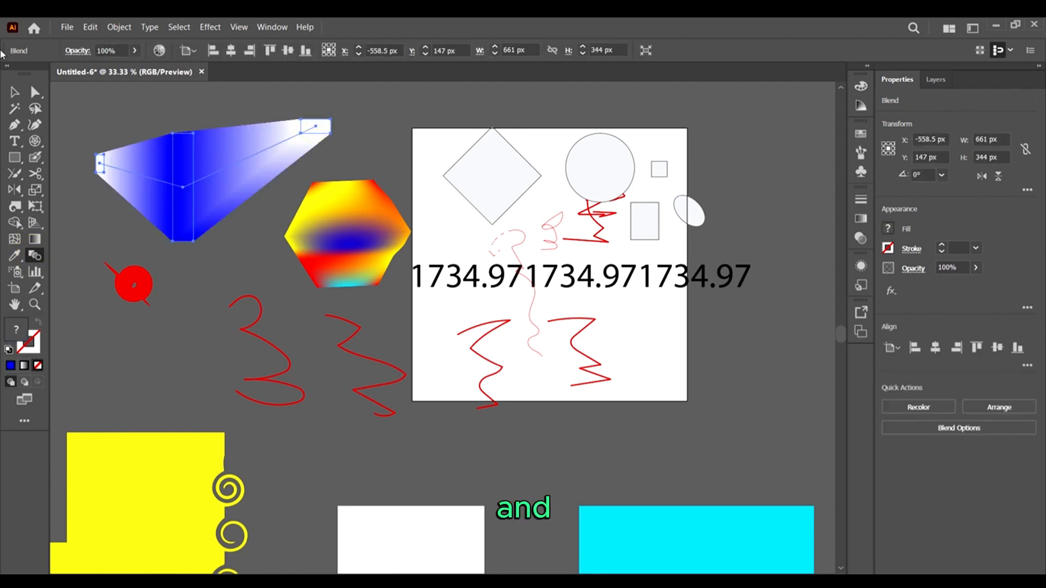
left_click(14, 92)
left_click(240, 106)
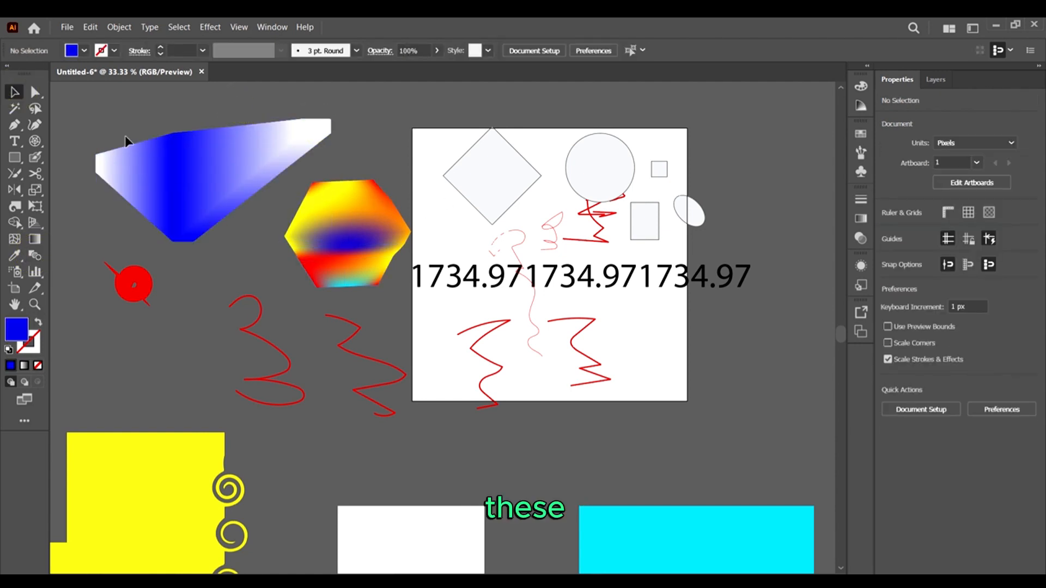
Look over the graph tool variants, the Artboard tool with its artboard settings, and the Slice tool variants
scroll(429, 264, "down", 3)
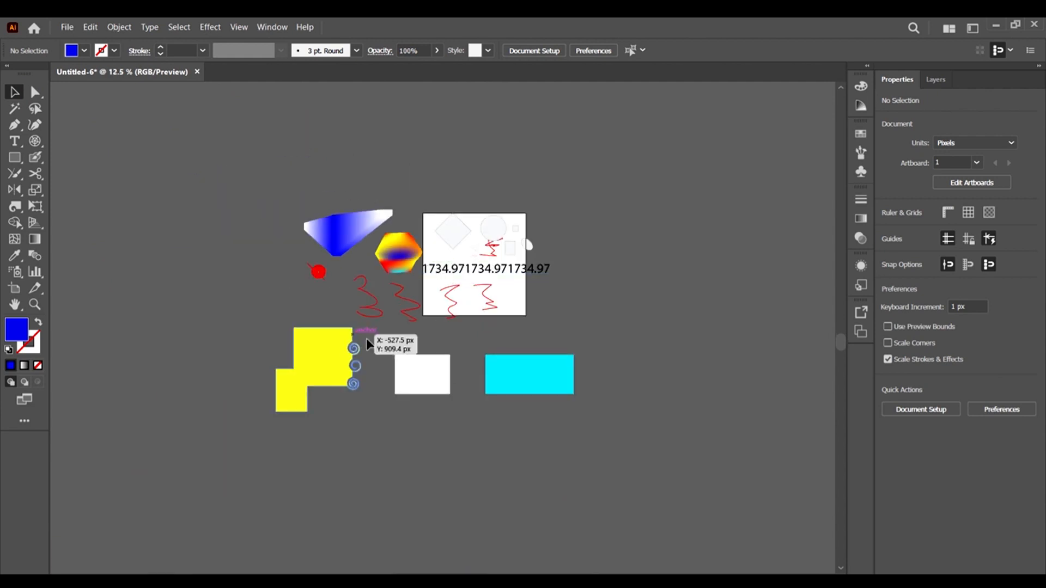
left_click(36, 271)
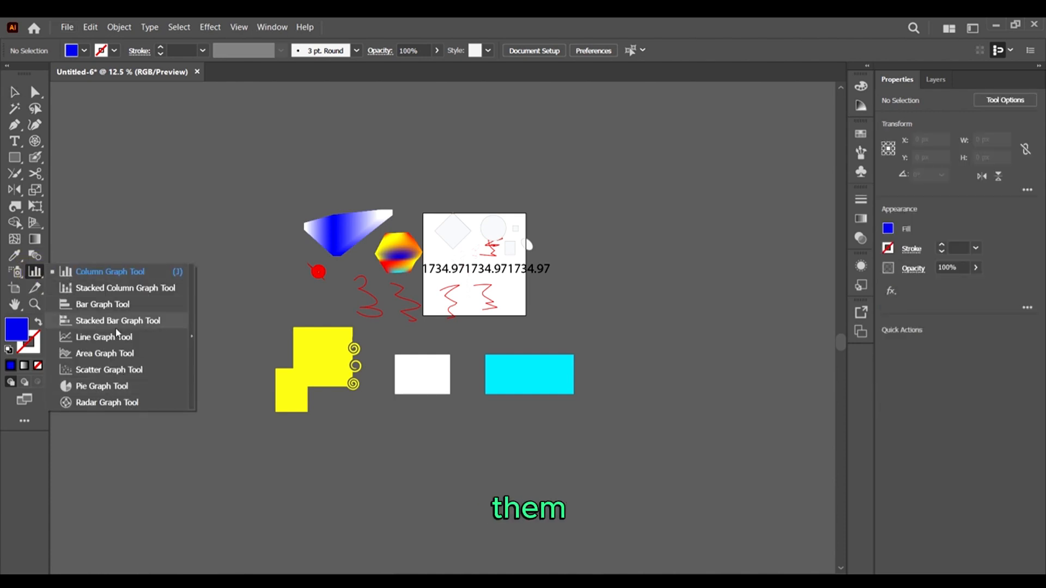
left_click(35, 277)
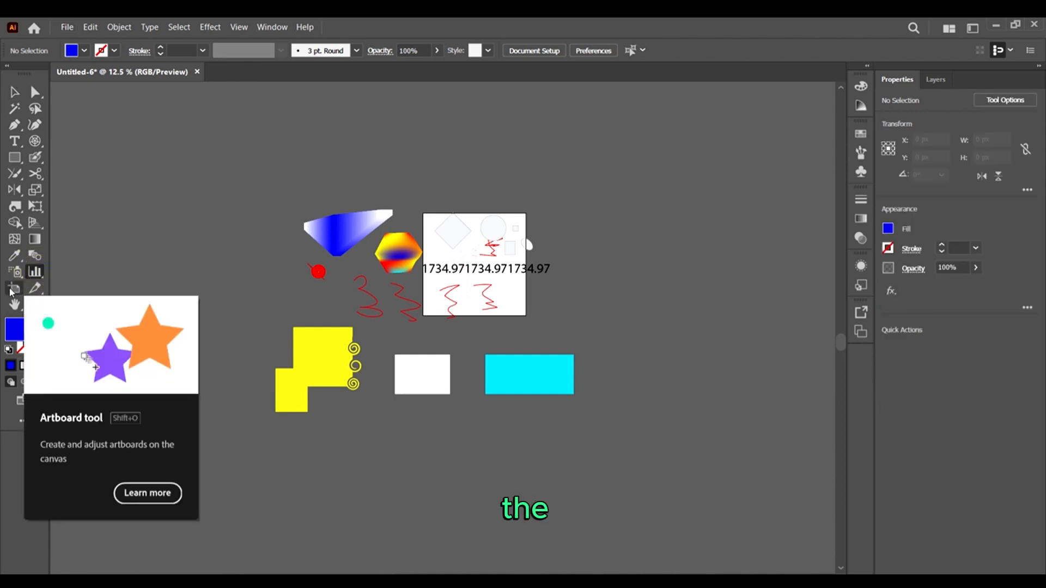
left_click(12, 291)
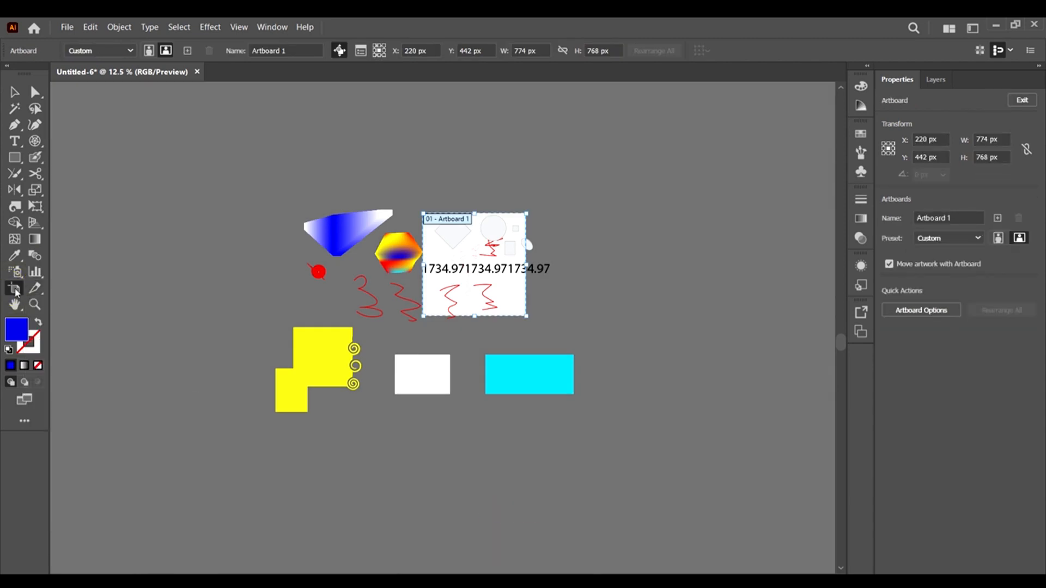
left_click(36, 289)
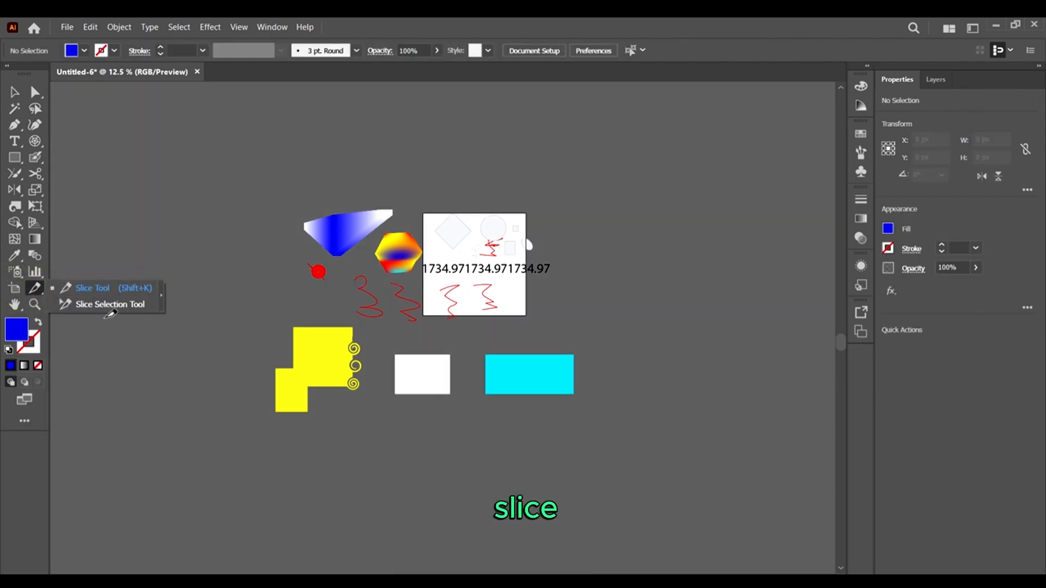
Pan the view with the Hand tool, zoom in to about 16% with the Zoom tool, and return to the Selection tool
left_click(14, 304)
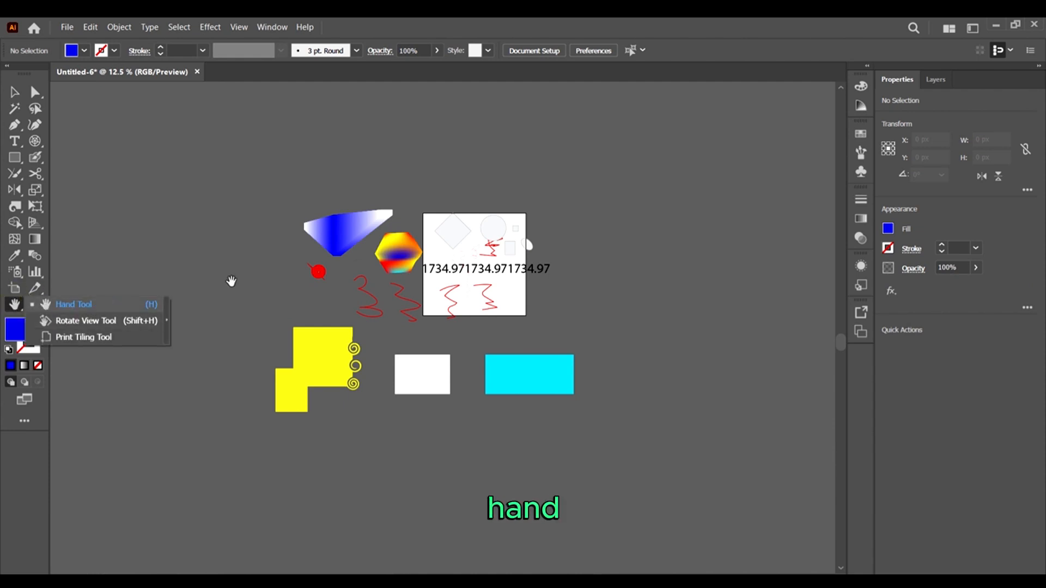
left_click_drag(306, 227, 351, 251)
left_click_drag(409, 325, 535, 295)
left_click(35, 304)
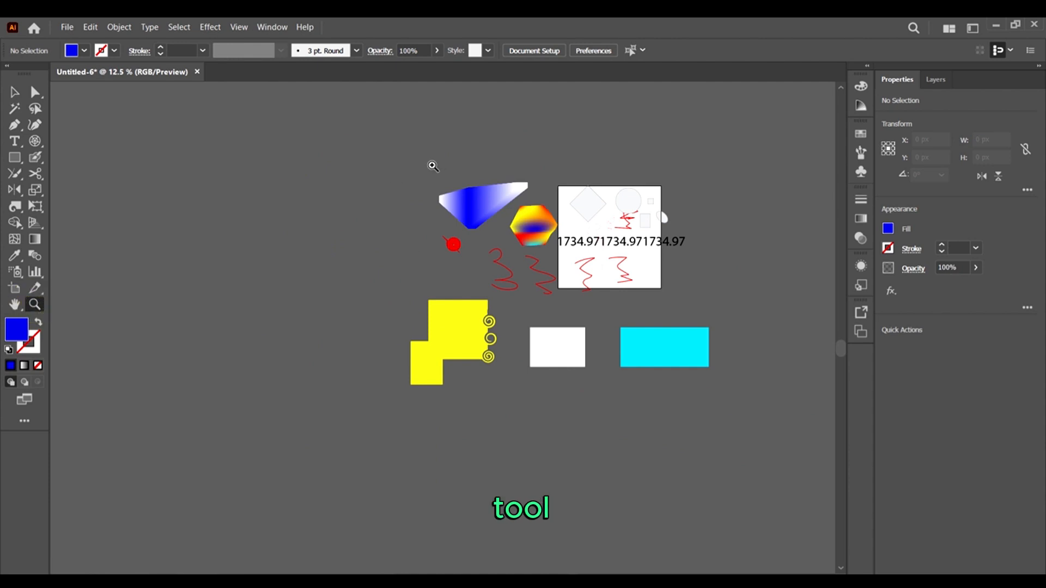
left_click_drag(432, 166, 462, 178)
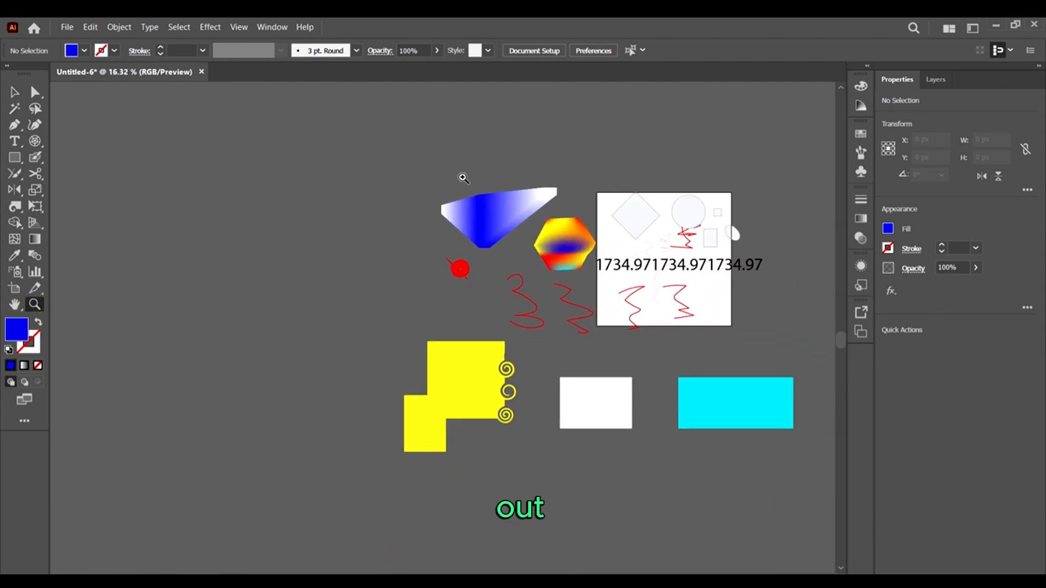
left_click(14, 90)
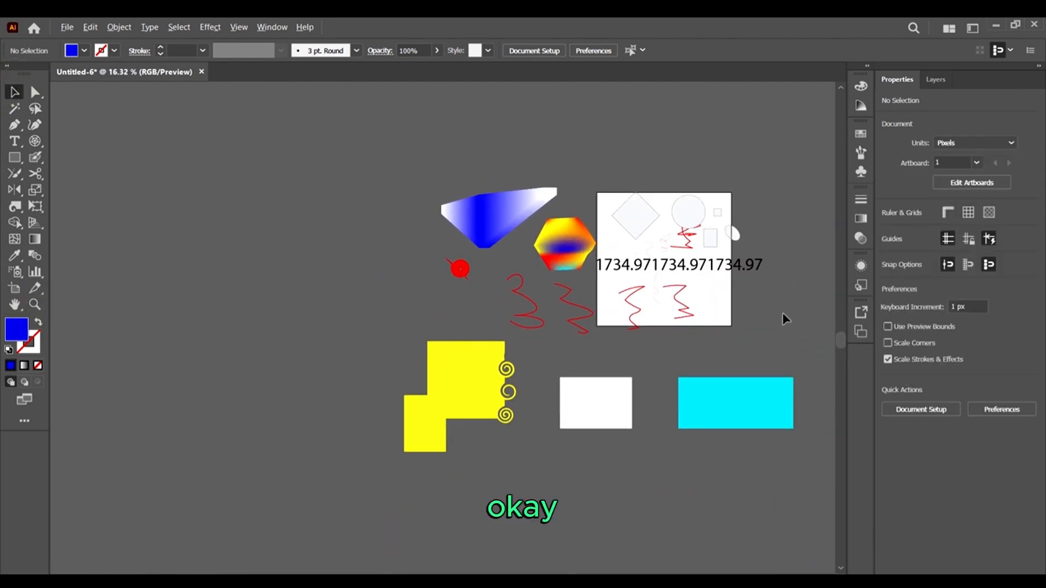
scroll(790, 292, "up", 1)
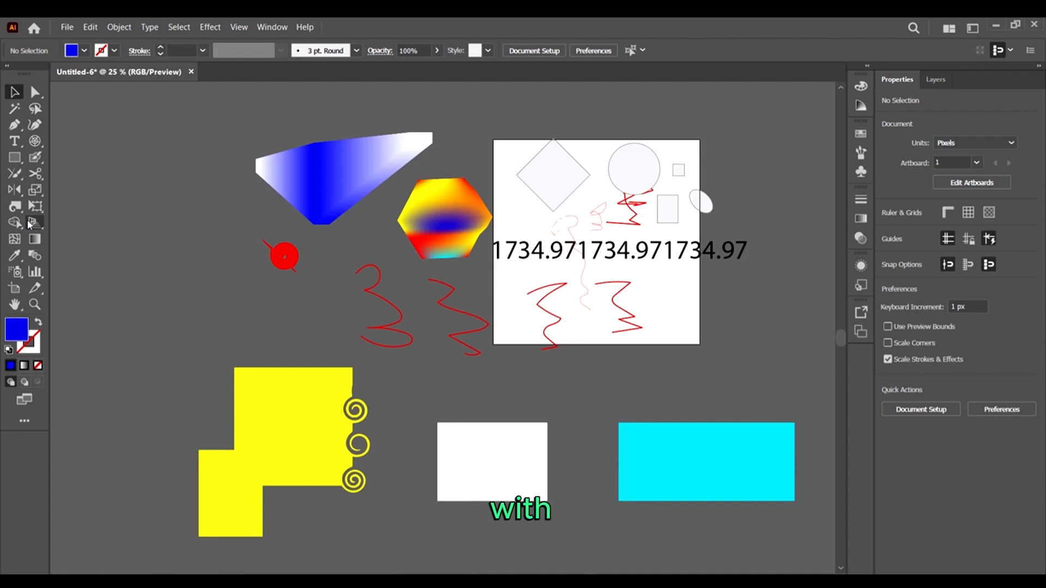
scroll(366, 236, "down", 2)
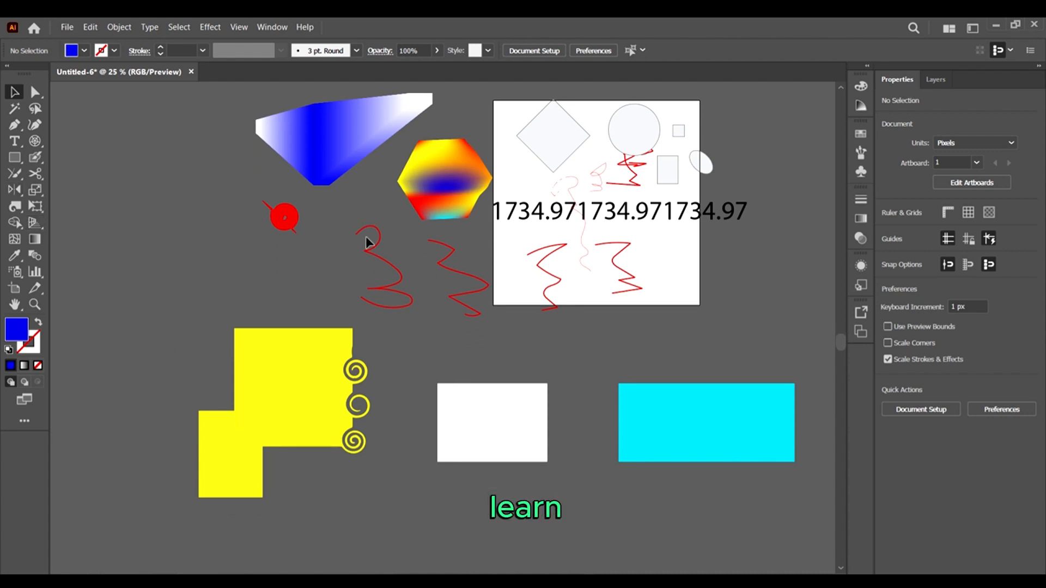
scroll(645, 360, "right", 2)
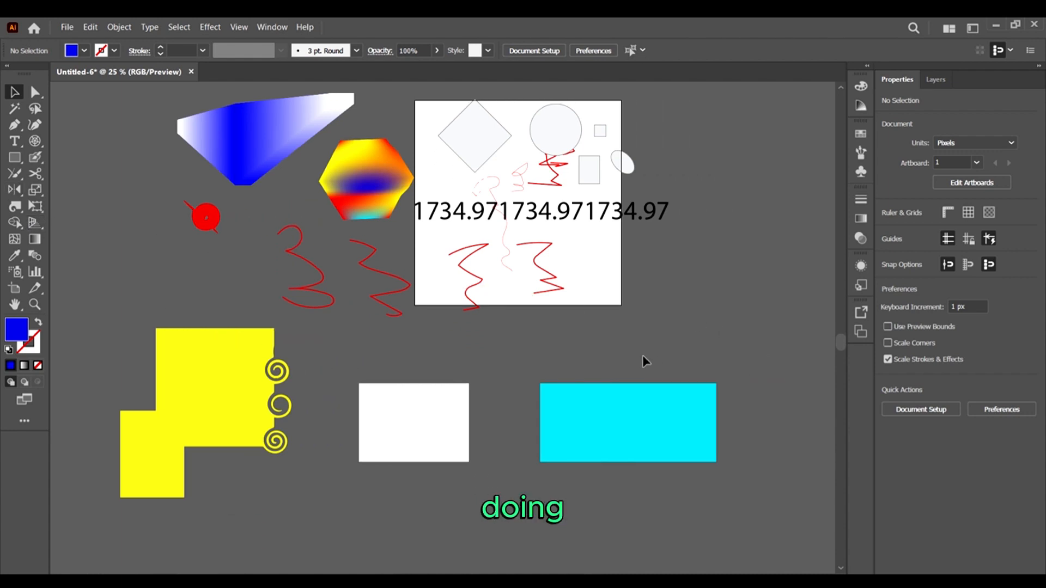
scroll(645, 361, "up", 2)
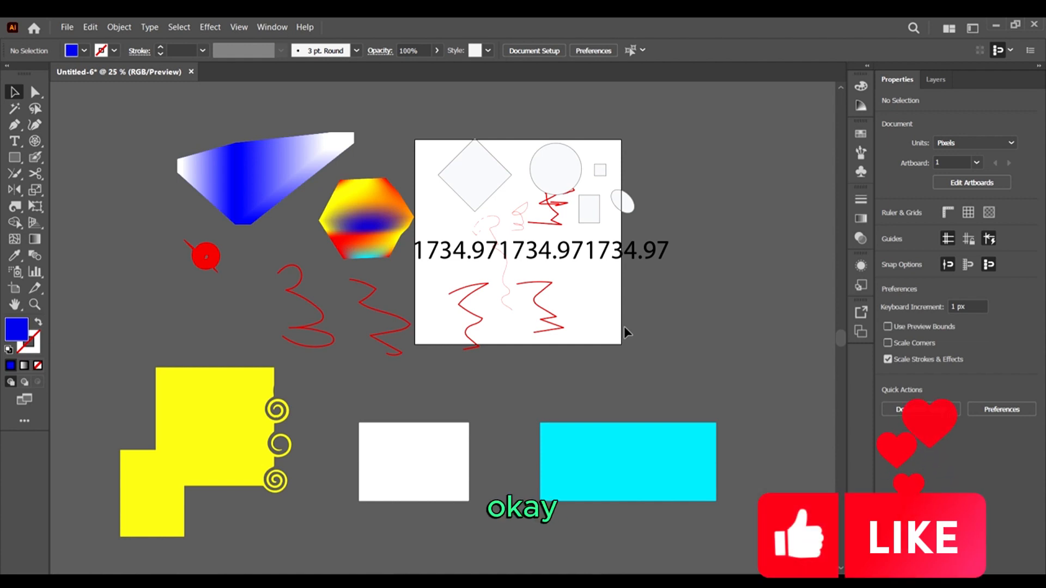